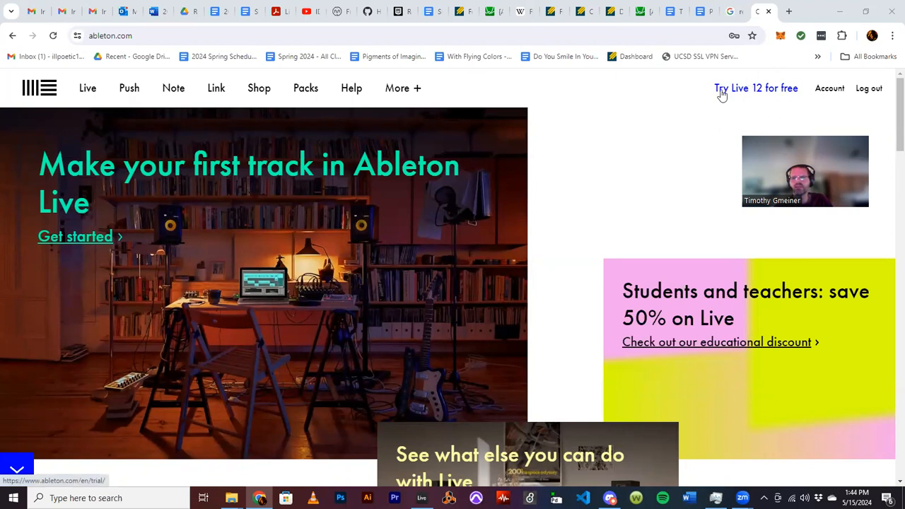
Check the platforms offered for the Live 12 free trial download, and open the account's licenses page
click(760, 92)
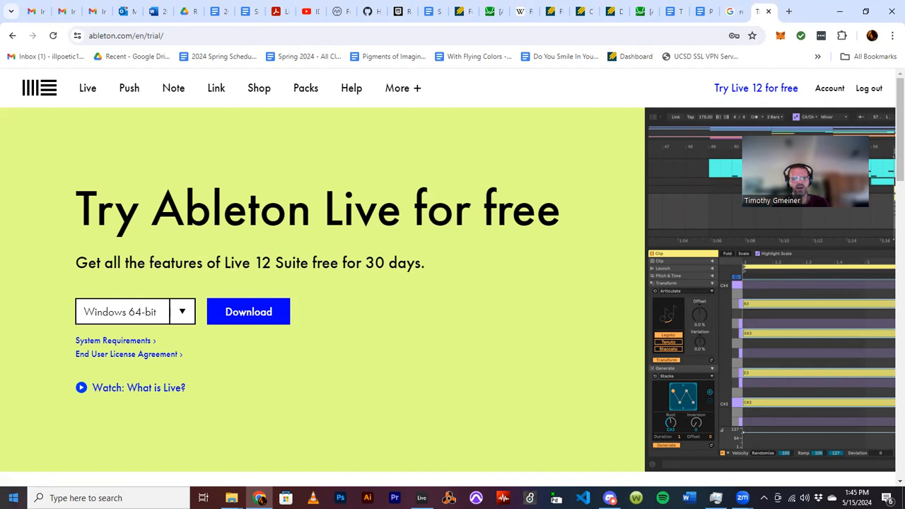
click(183, 313)
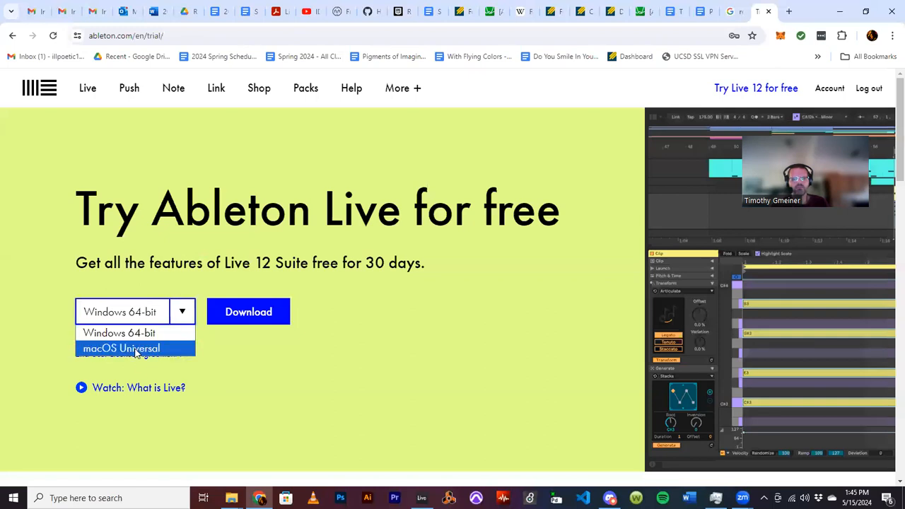
click(188, 278)
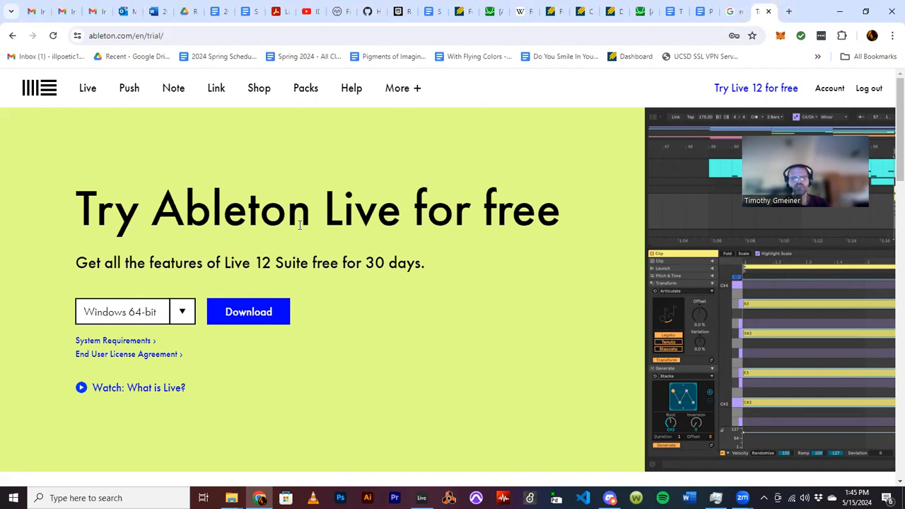
click(827, 92)
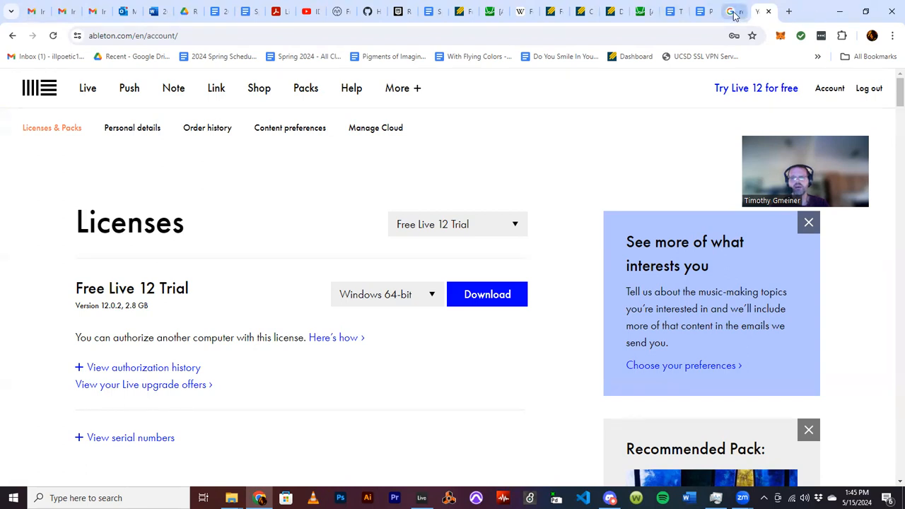
mouse_move(735, 15)
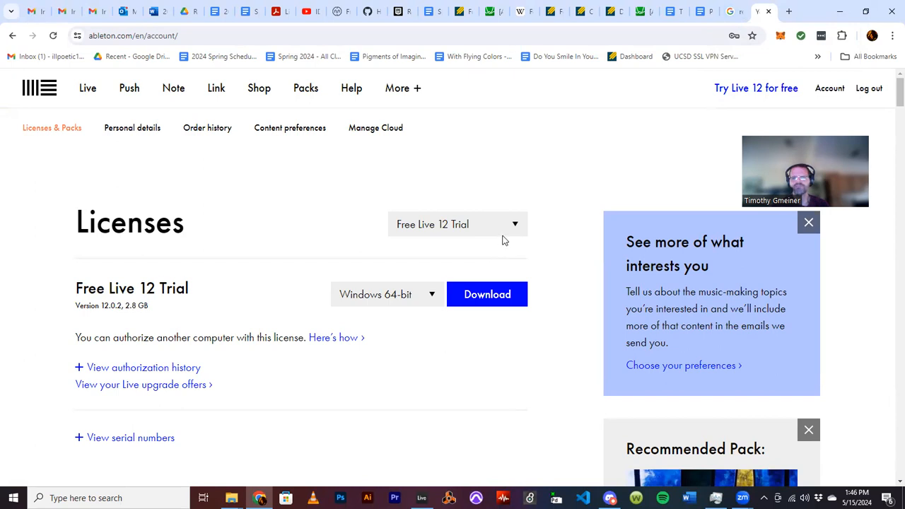
Switch to Ableton Live and start a new Live Set, discarding the changes to the open Workshop Sample Project
mouse_move(422, 498)
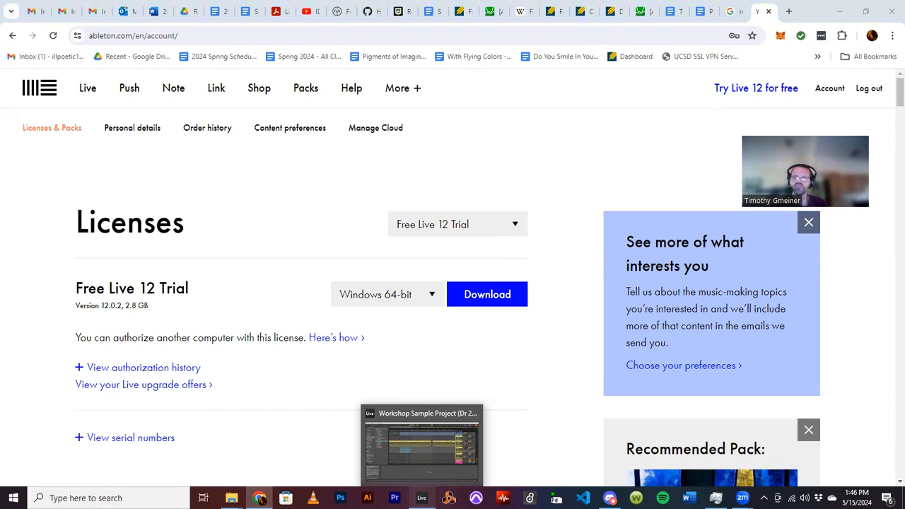
click(421, 446)
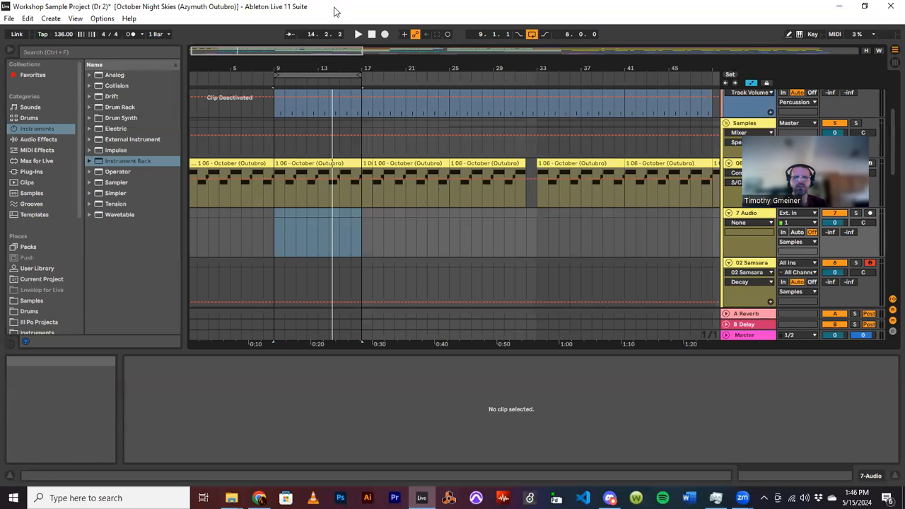
scroll(415, 156, up, 4)
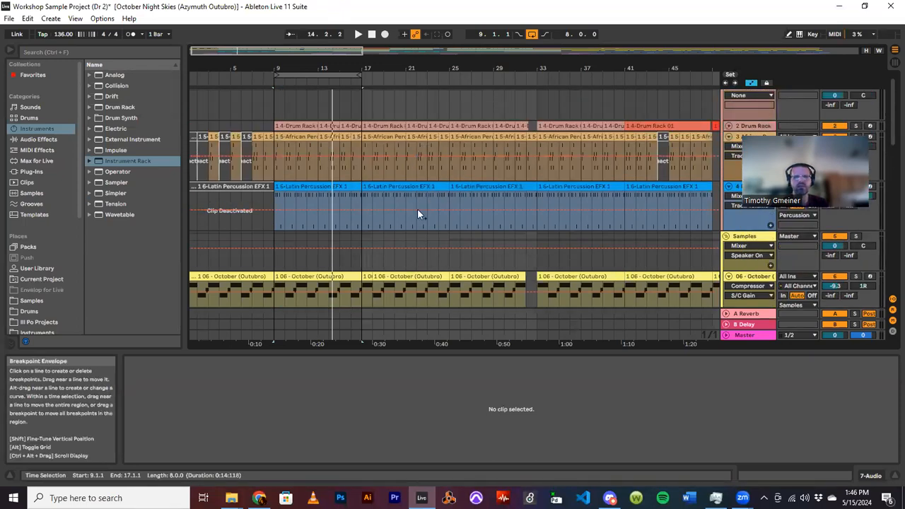
click(9, 19)
click(12, 31)
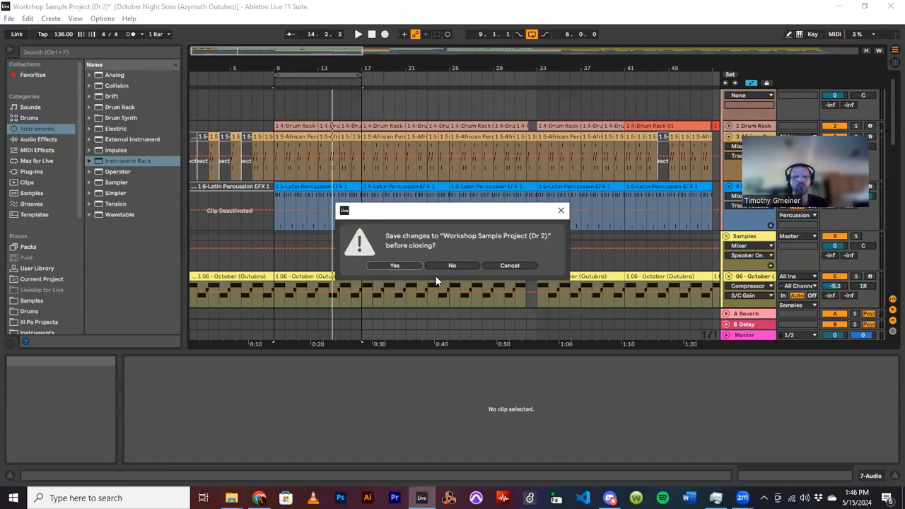
click(446, 262)
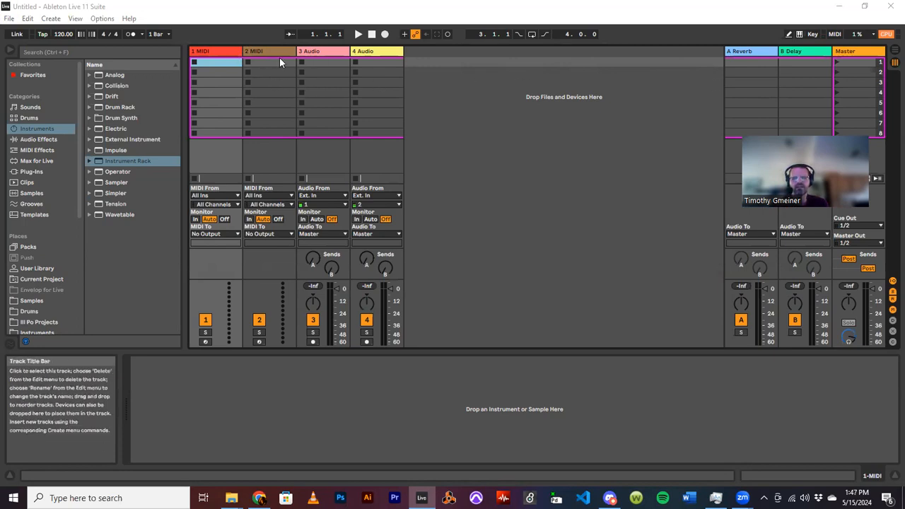
Toggle between Session View and Arrangement View, finishing in Arrangement View
click(889, 53)
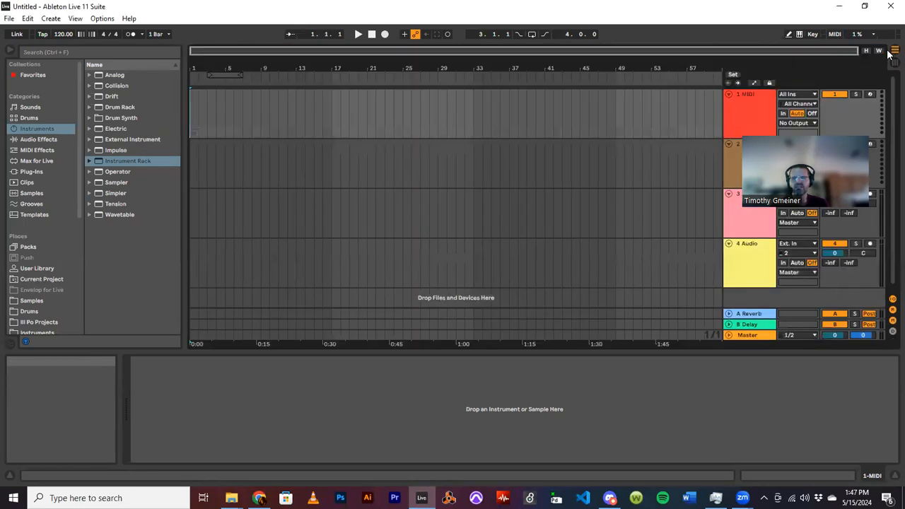
key(Tab)
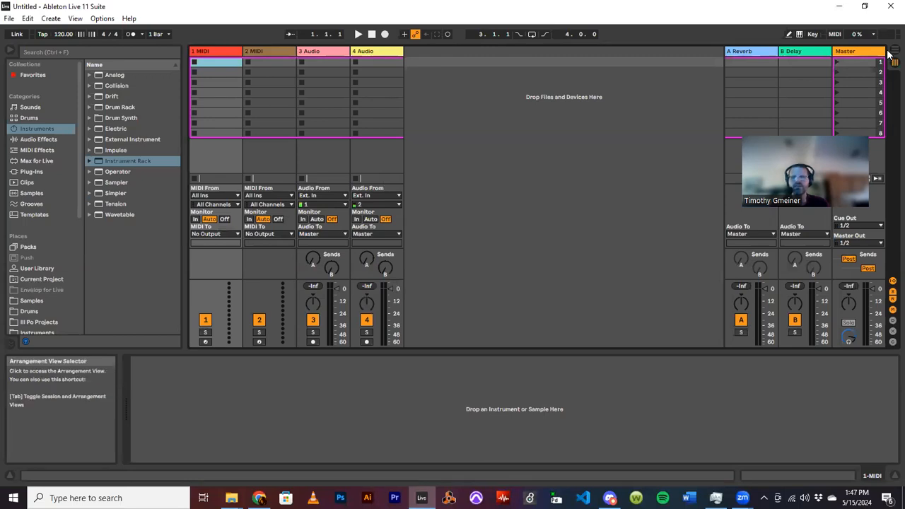
key(Tab)
key(Tab)
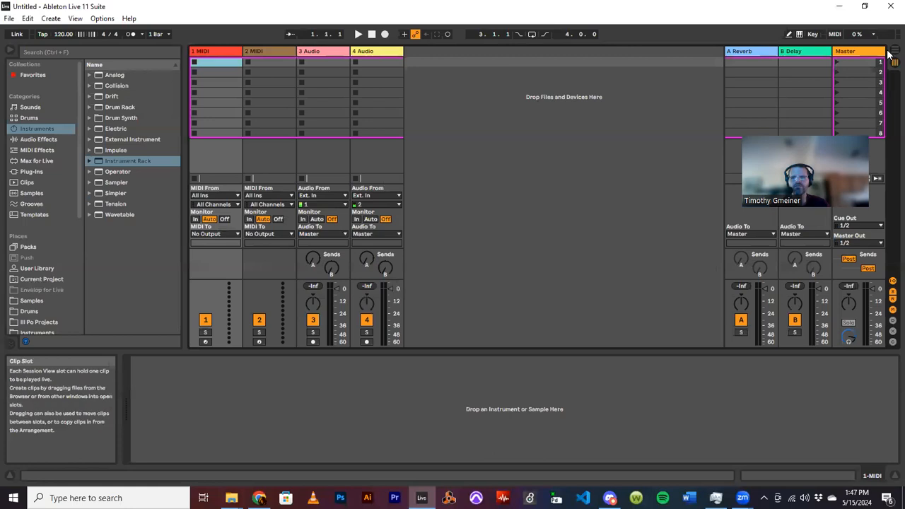
click(889, 52)
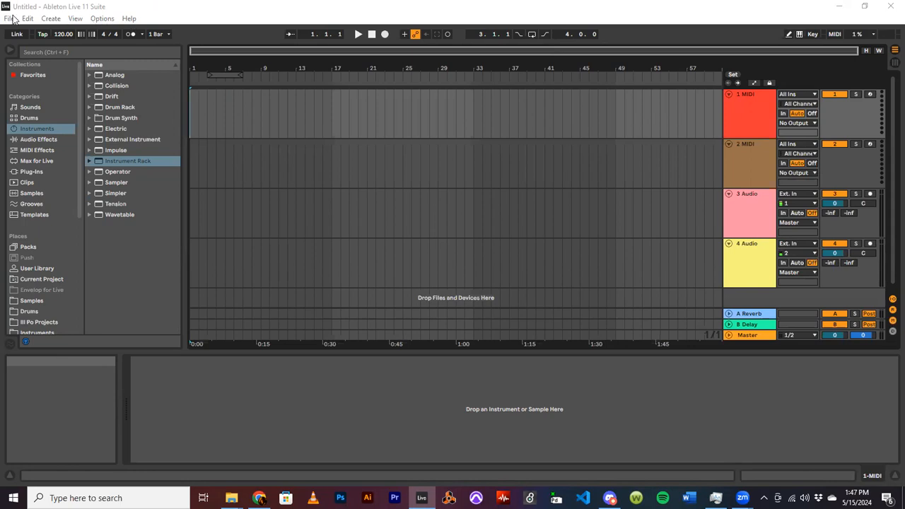
click(96, 19)
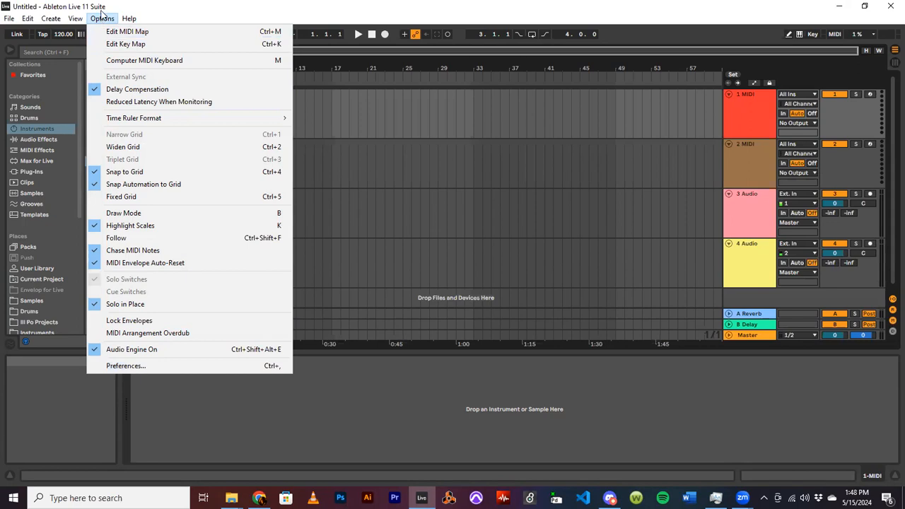
mouse_move(3, 15)
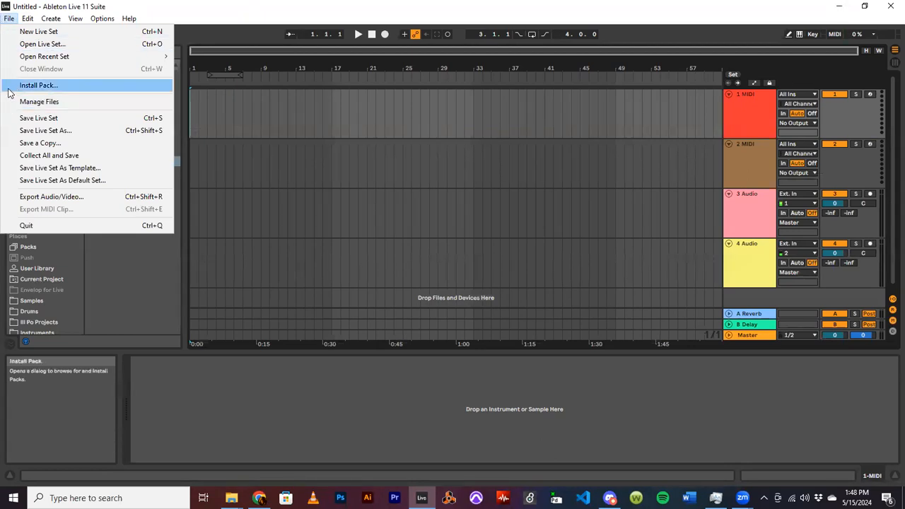
click(182, 9)
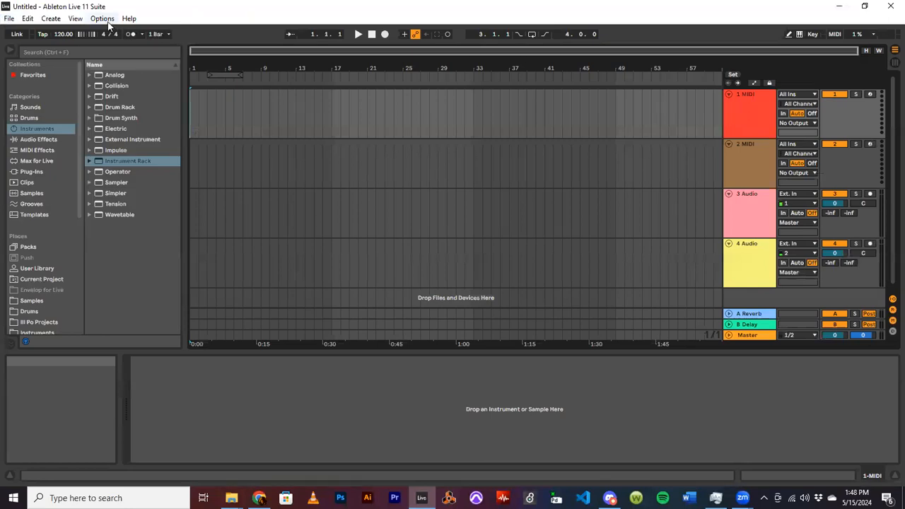
Open the Preferences and look through the Look/Feel, Audio, Link/Tempo/MIDI, File/Folder and Library pages, finishing on the Audio page
click(108, 21)
click(112, 363)
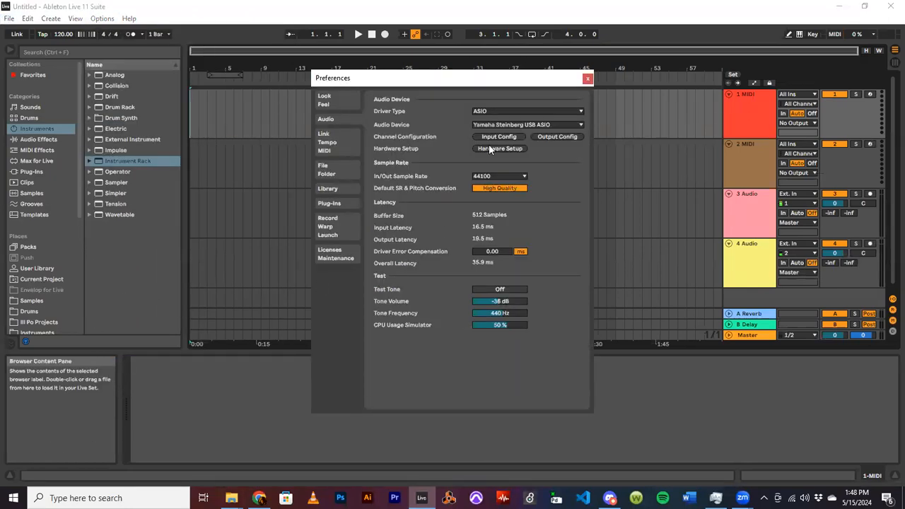
drag(421, 78, 392, 50)
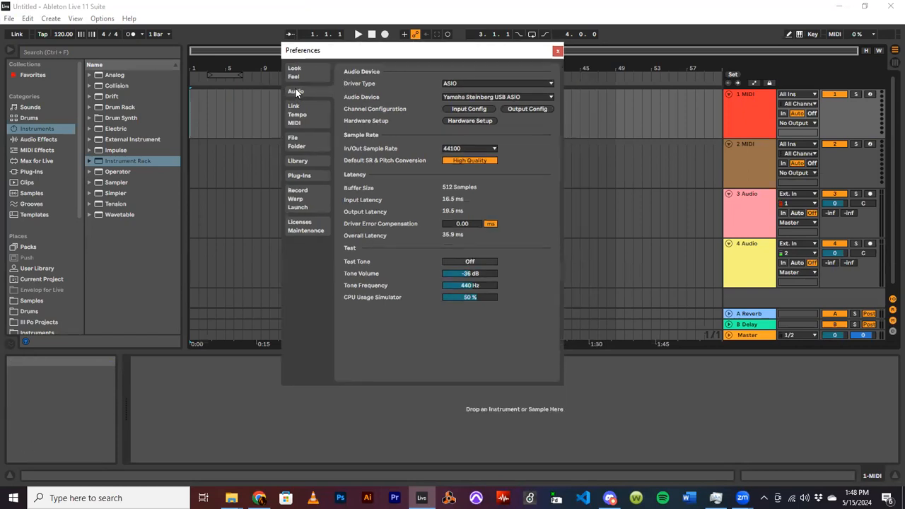
click(300, 71)
click(302, 91)
click(314, 118)
click(313, 148)
click(312, 161)
click(312, 142)
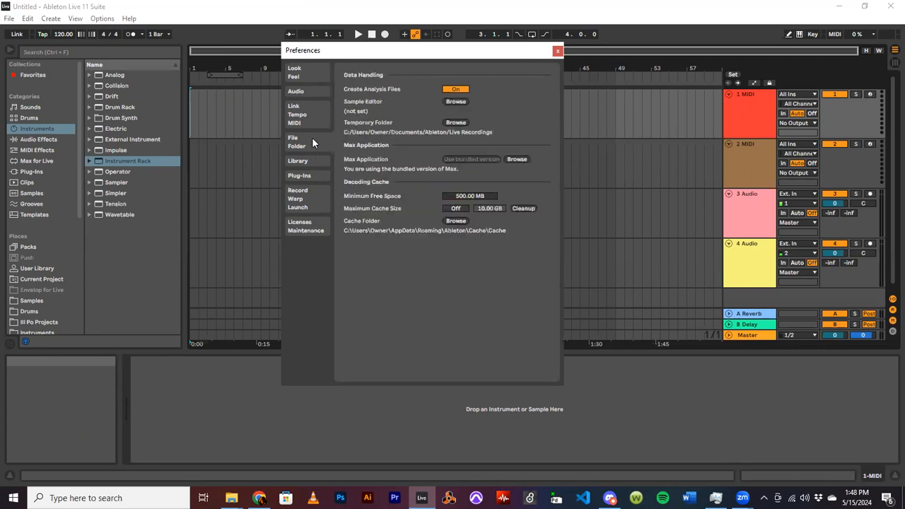
click(307, 107)
click(305, 91)
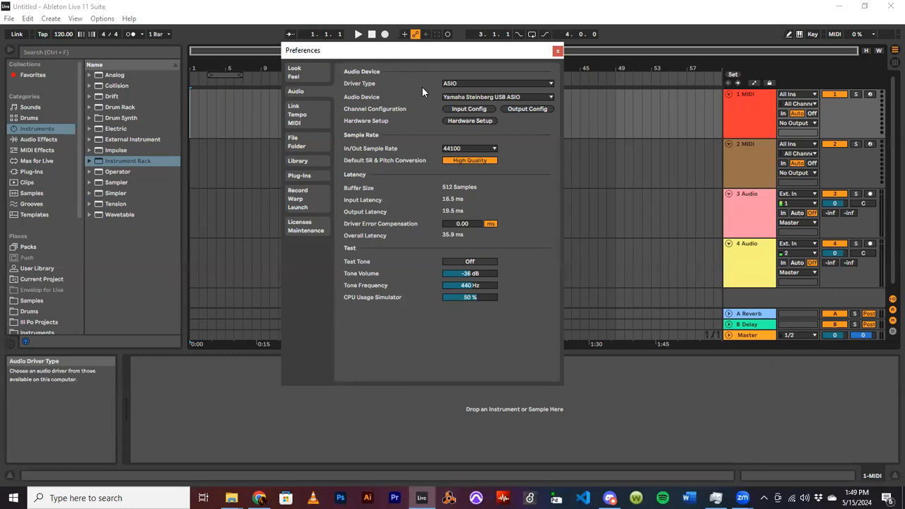
Examine the available audio devices in the Audio preferences without changing the selection, and close the Preferences
click(462, 96)
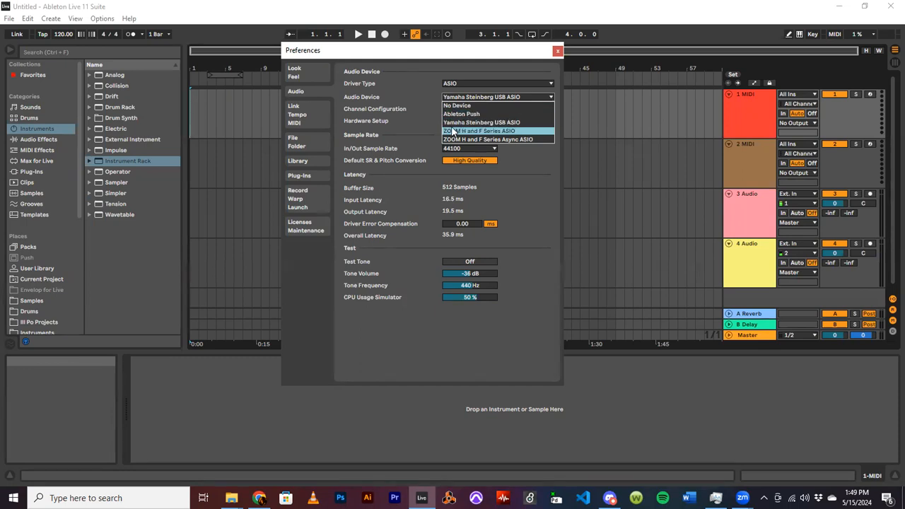
click(408, 89)
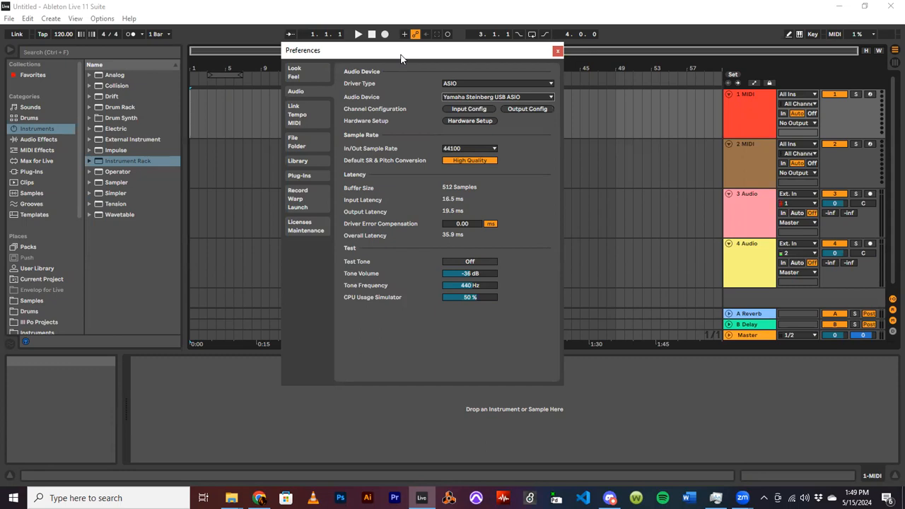
drag(411, 56, 413, 55)
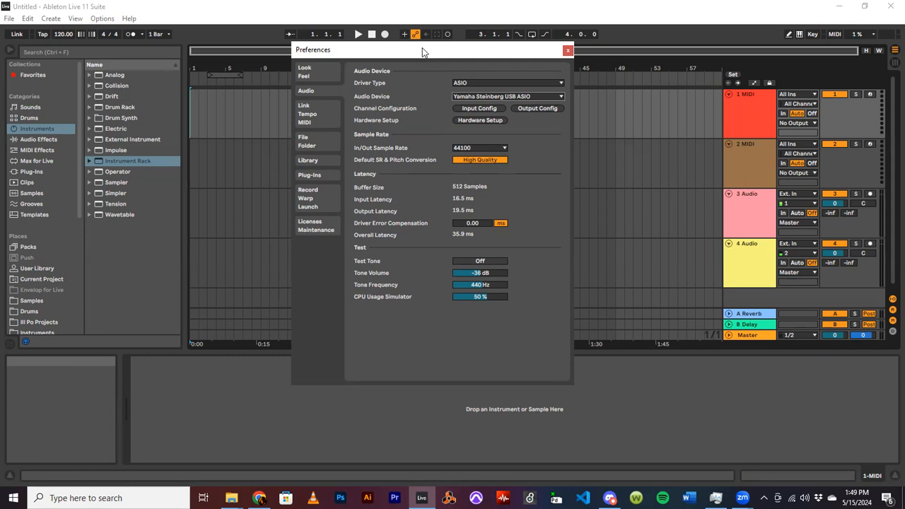
drag(423, 52, 426, 54)
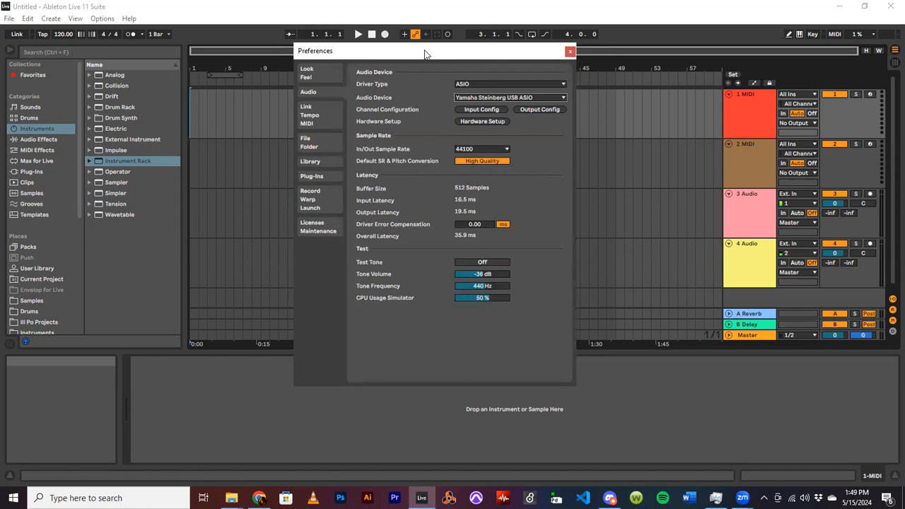
drag(425, 54, 435, 72)
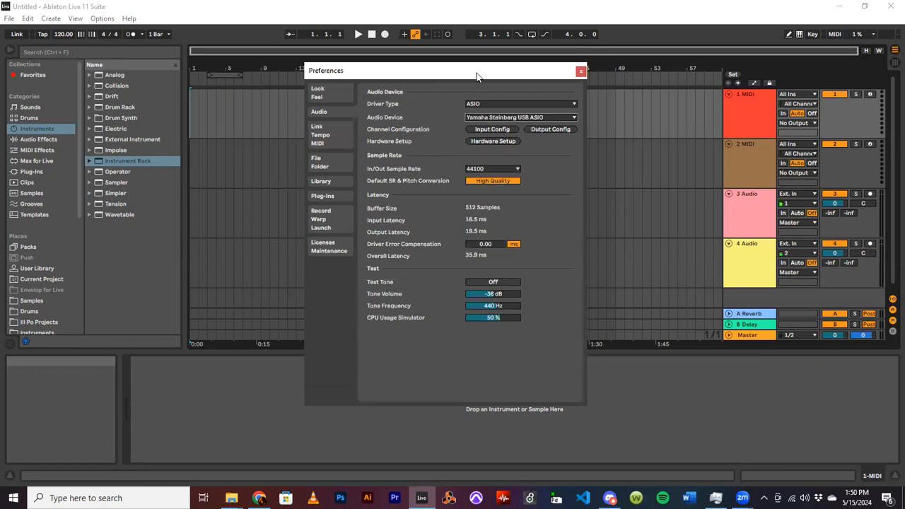
click(580, 71)
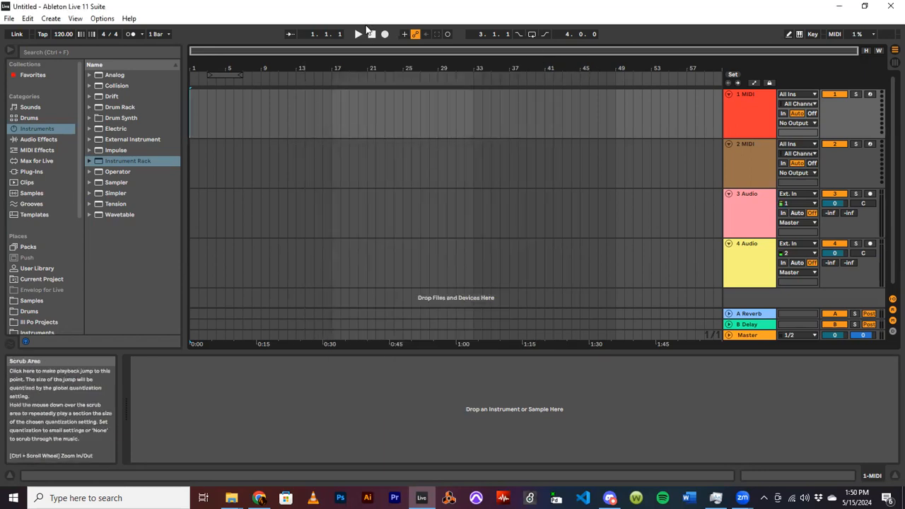
click(5, 19)
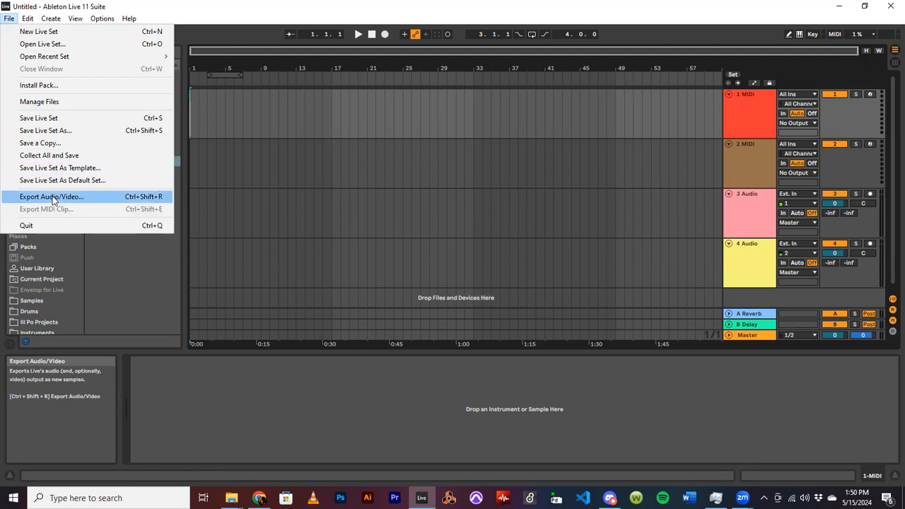
click(267, 16)
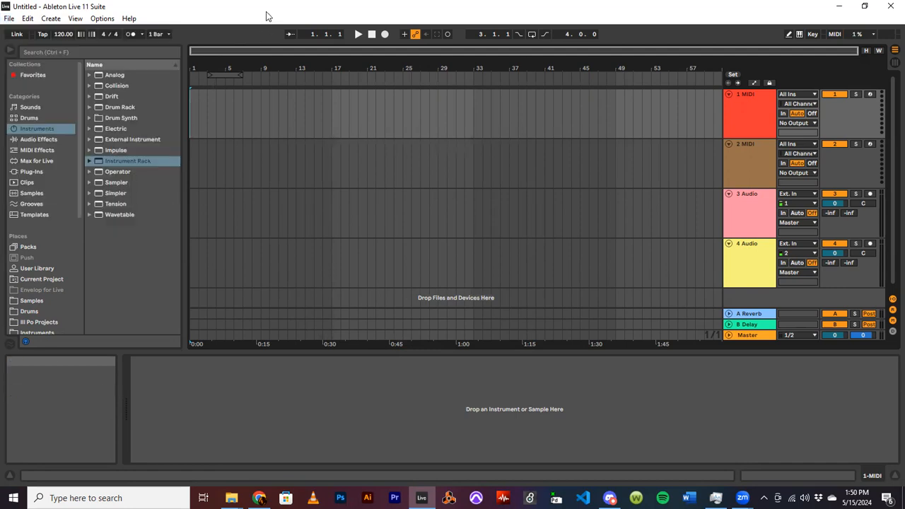
Delete the first MIDI track and the first audio track, leaving one MIDI track and one audio track in the set
click(739, 114)
key(Delete)
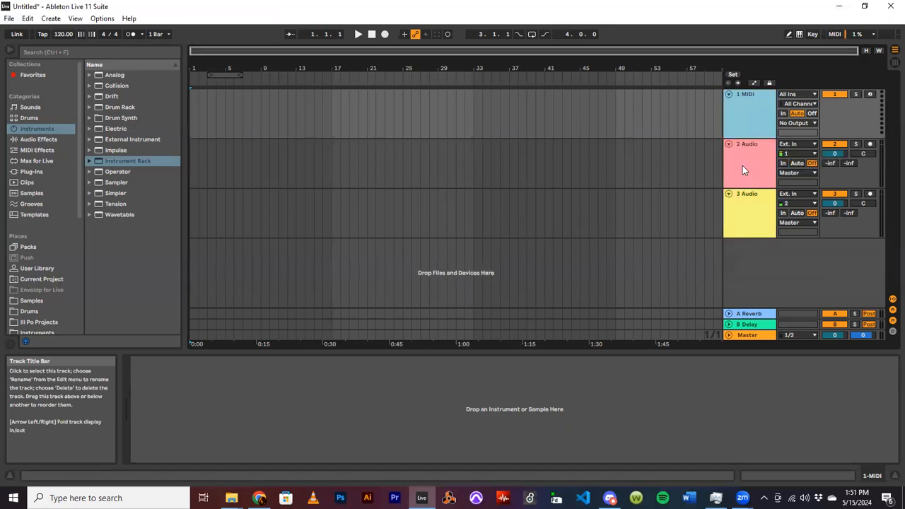
click(743, 164)
key(Delete)
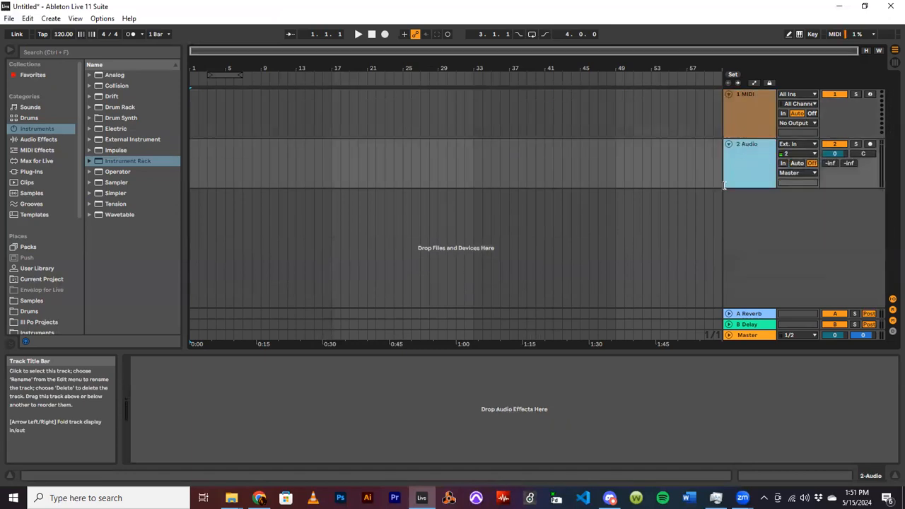
click(598, 225)
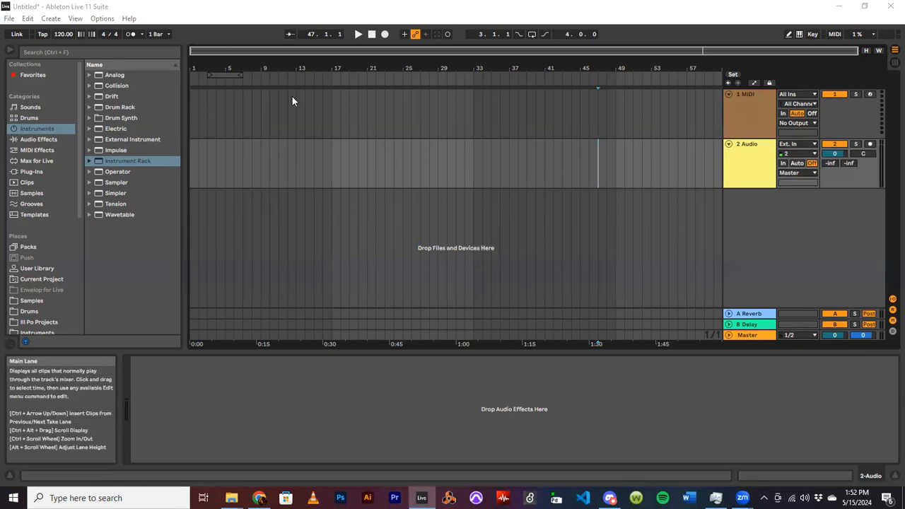
drag(221, 52, 211, 73)
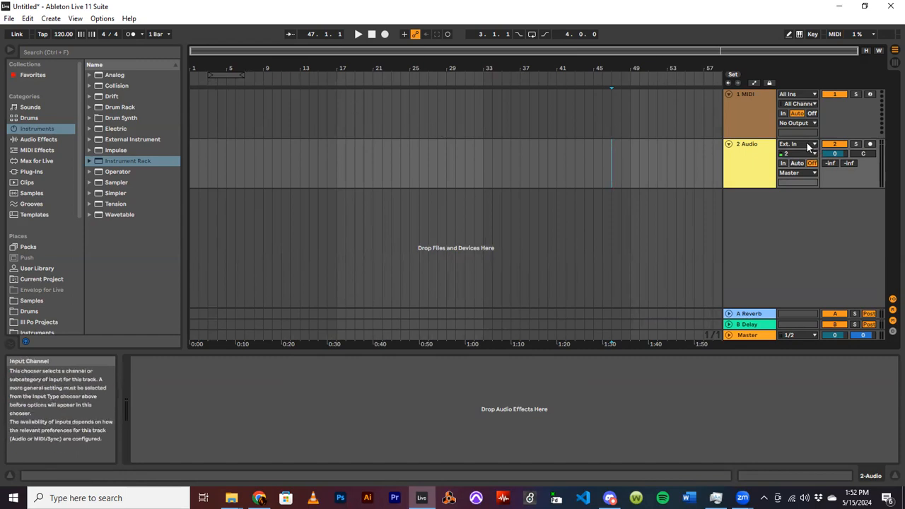
click(750, 115)
click(751, 165)
click(743, 121)
click(739, 158)
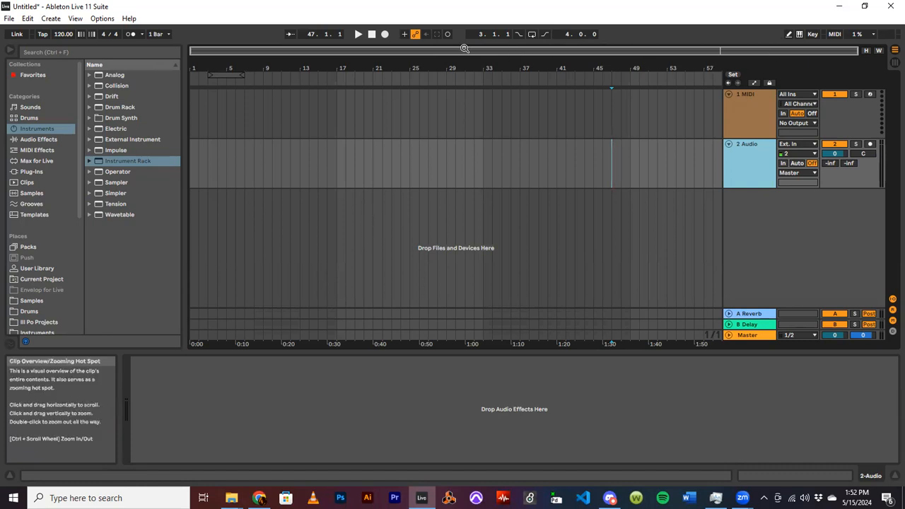
key(ctrl+z)
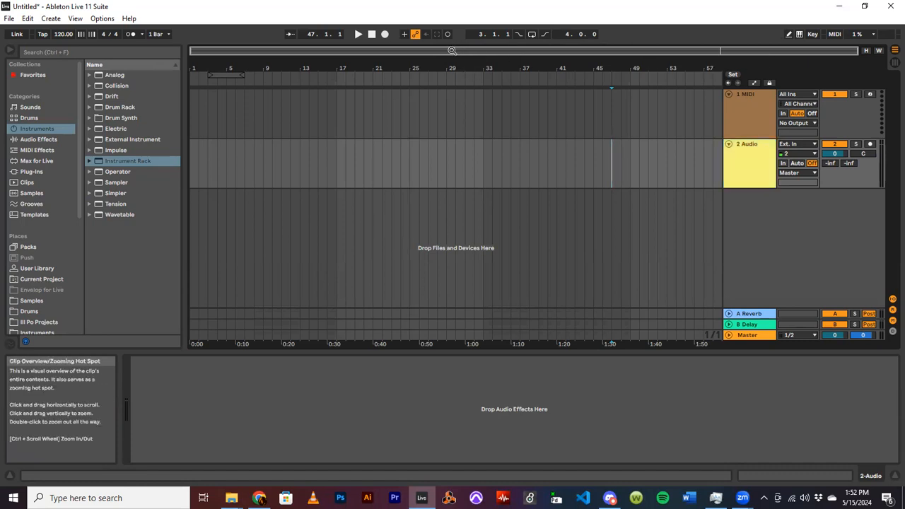
Select the MIDI and audio tracks in turn to compare them, finishing on the MIDI track
drag(456, 52, 266, 51)
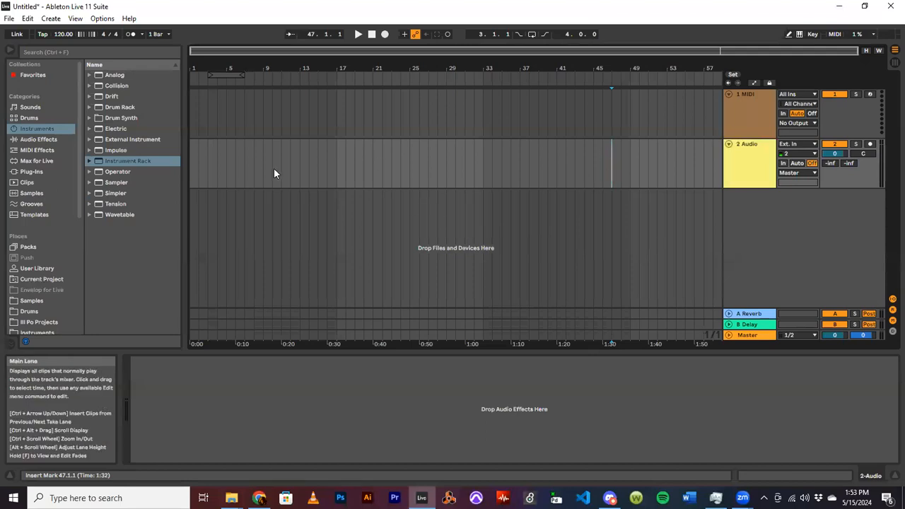
click(747, 108)
click(758, 172)
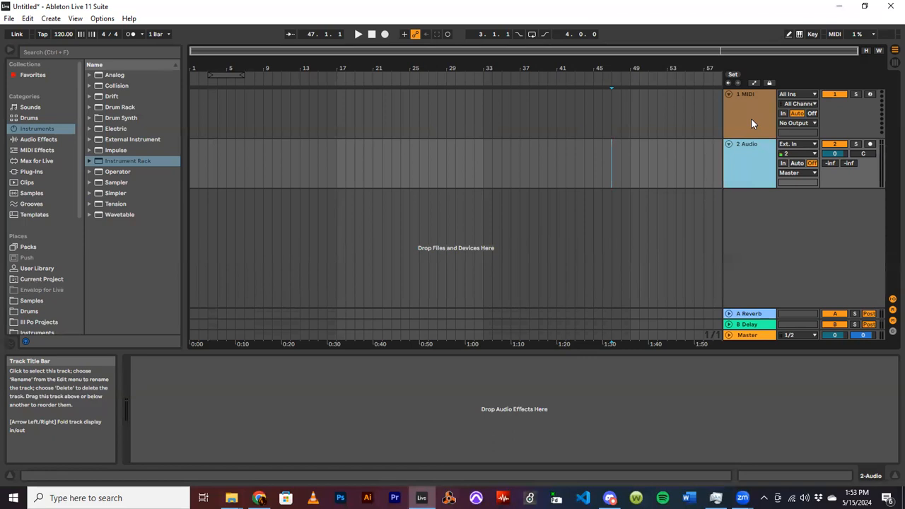
click(752, 123)
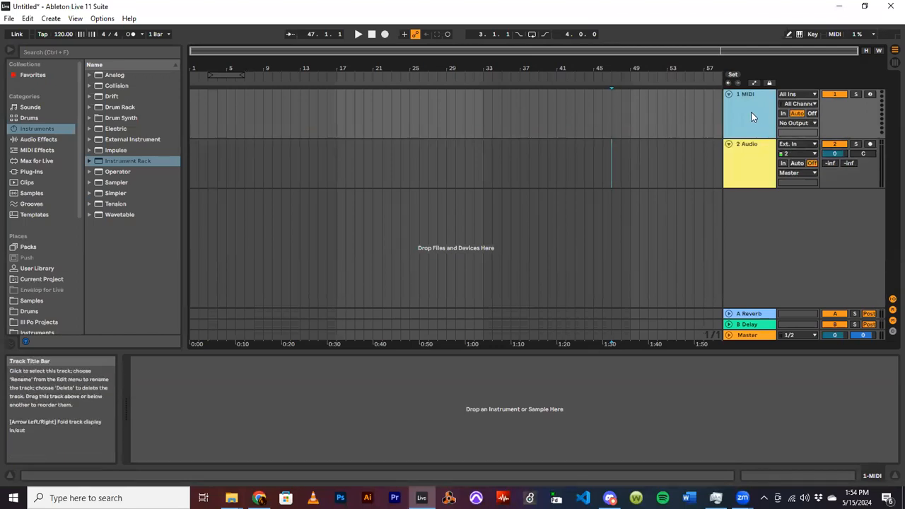
Create a one-beat MIDI clip at the very start of the MIDI track
click(373, 114)
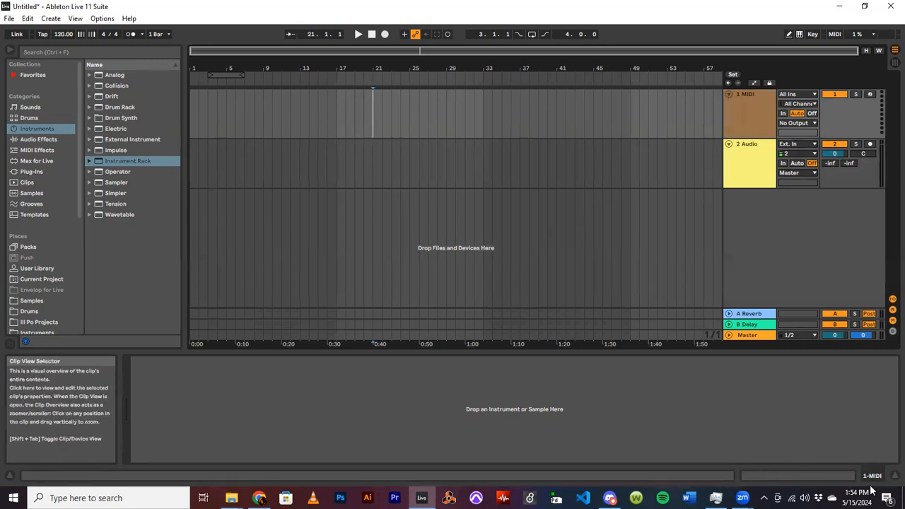
click(216, 114)
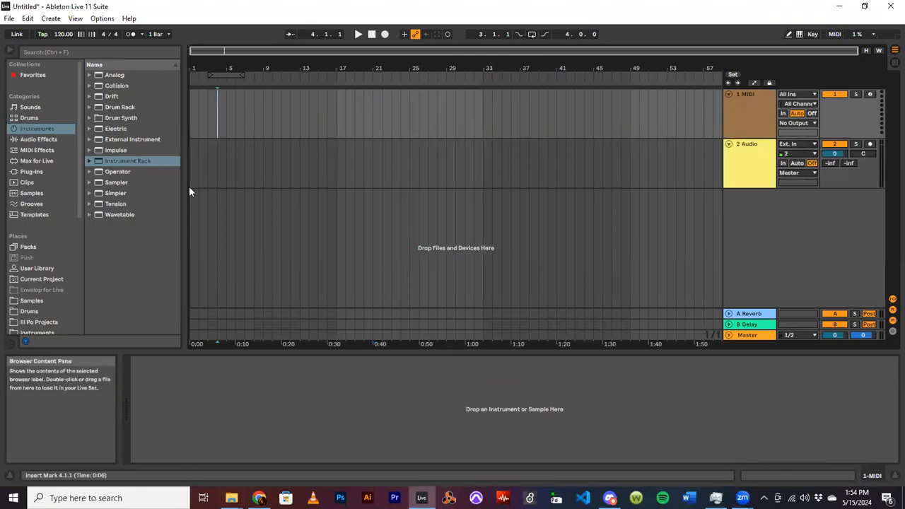
drag(224, 51, 175, 120)
click(197, 106)
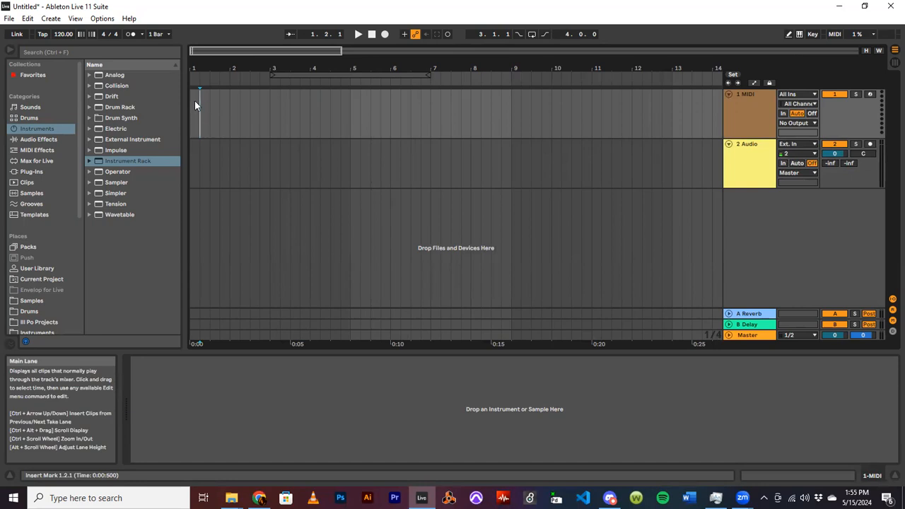
double_click(195, 99)
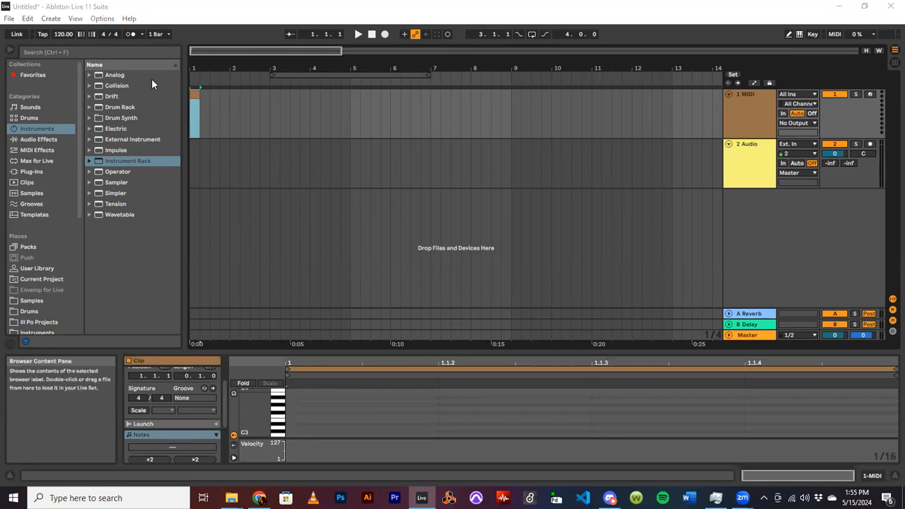
Select the new MIDI clip to show its note editor and make the editor taller
drag(196, 51, 198, 92)
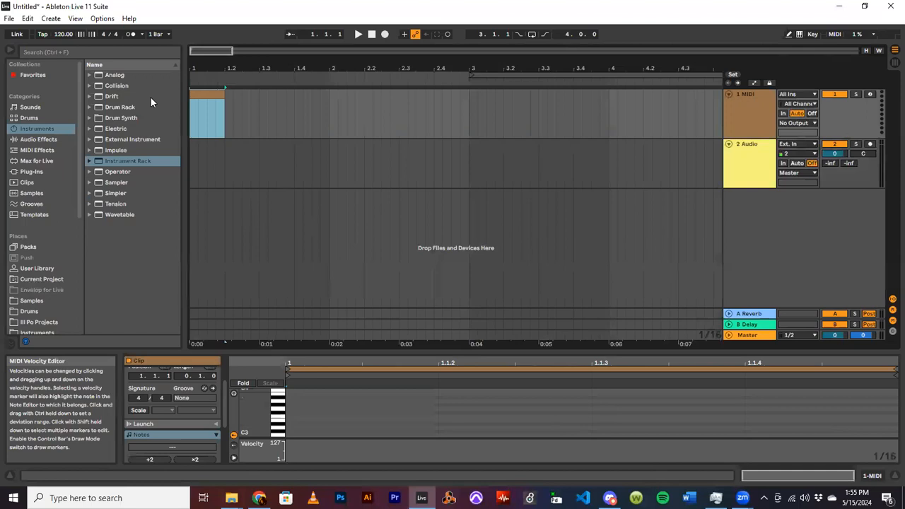
click(252, 94)
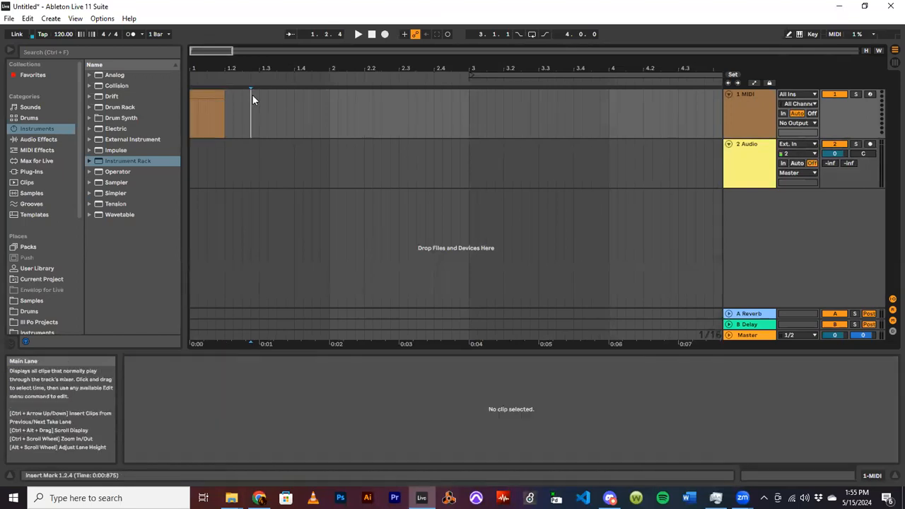
click(212, 95)
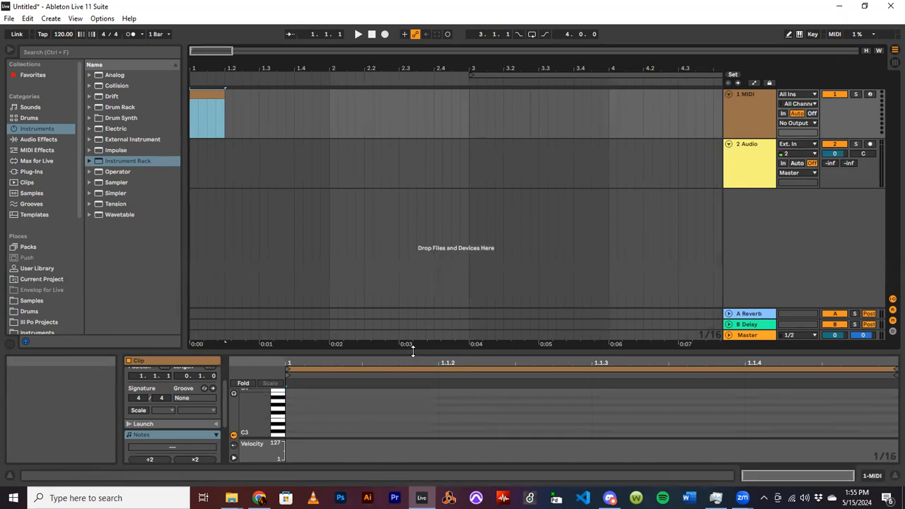
drag(413, 350, 427, 260)
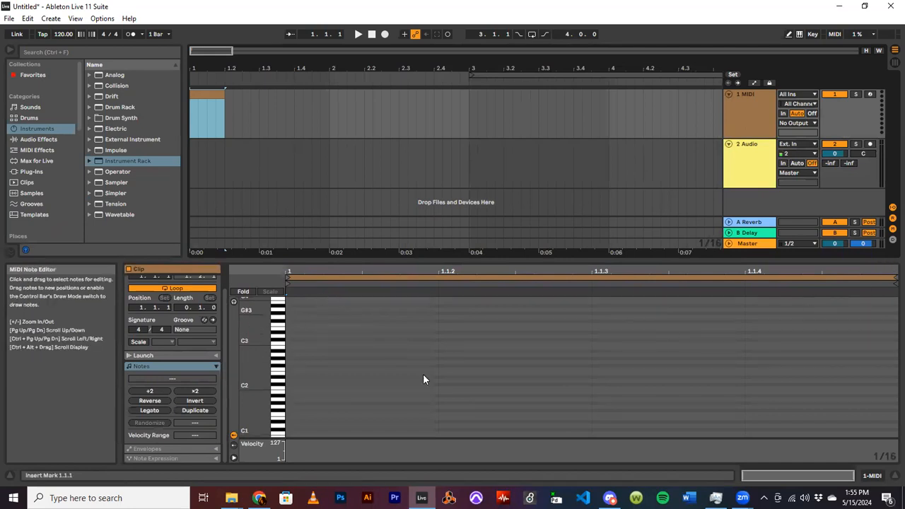
Set the clip's loop length to 2.0.0 and extend the clip in the arrangement to the start of bar 3
click(186, 308)
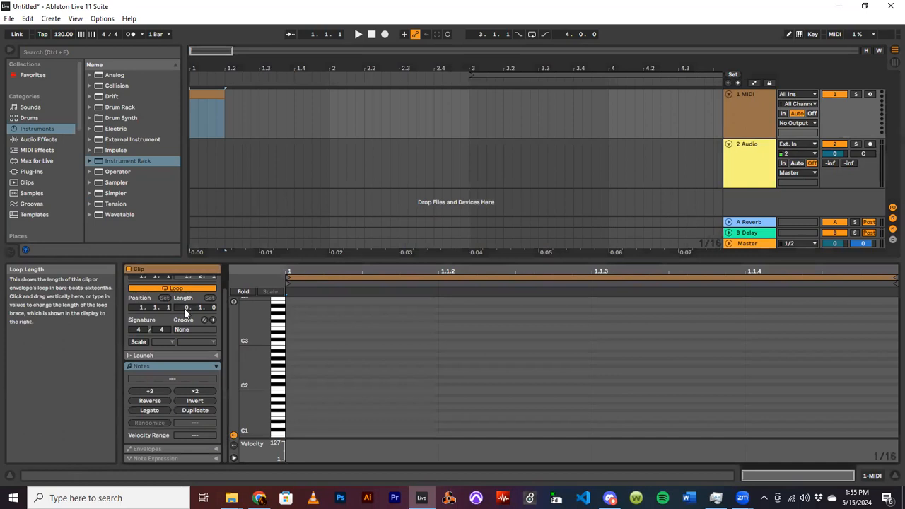
text(2)
click(200, 309)
text(0)
click(353, 325)
drag(219, 92, 465, 111)
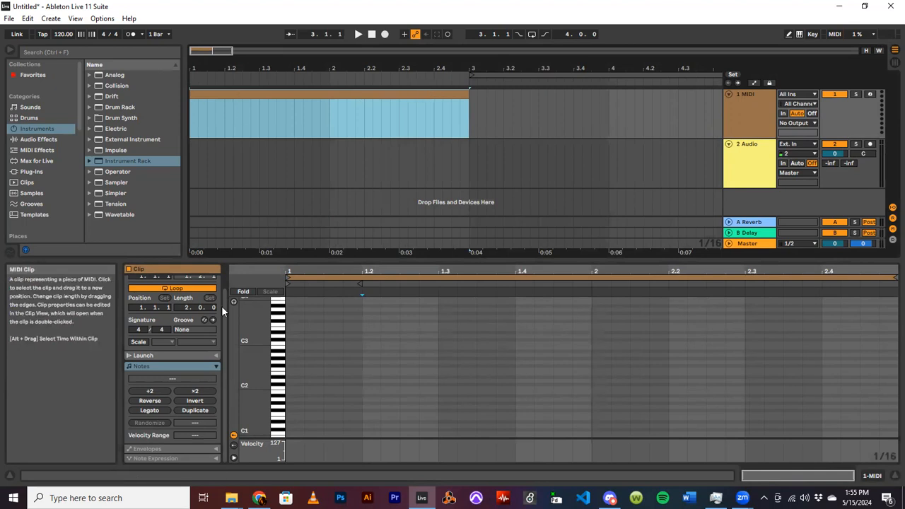
Enlarge the note editor and add sixteenth notes B2, G2, F2 and D2 on beats 1, 1.2, 1.3 and 1.4
drag(348, 260, 360, 193)
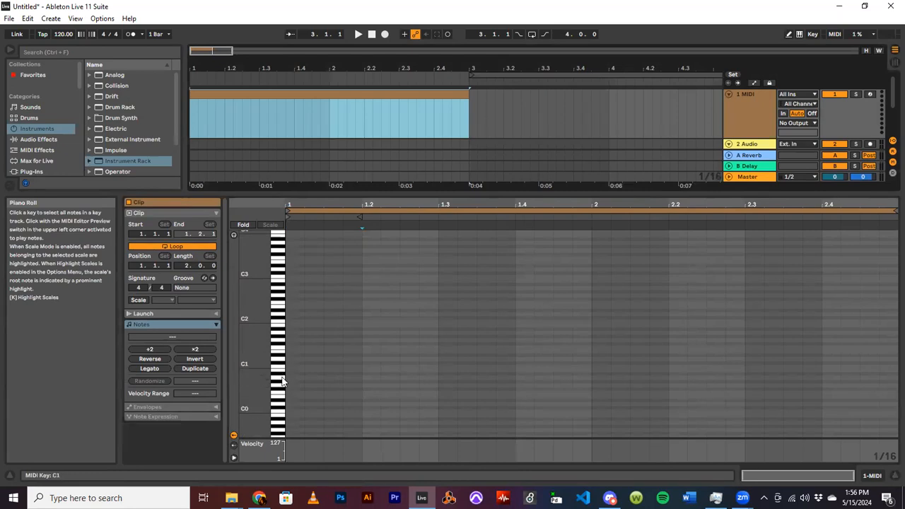
double_click(289, 281)
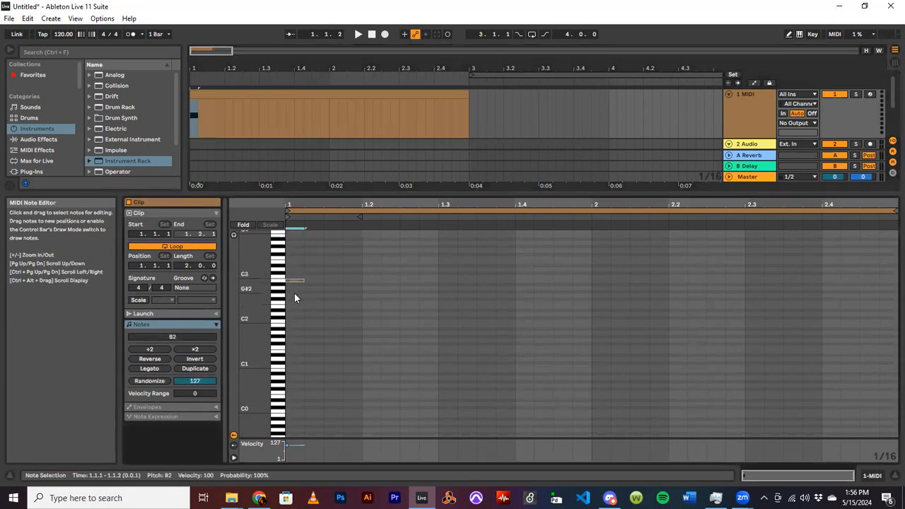
double_click(366, 296)
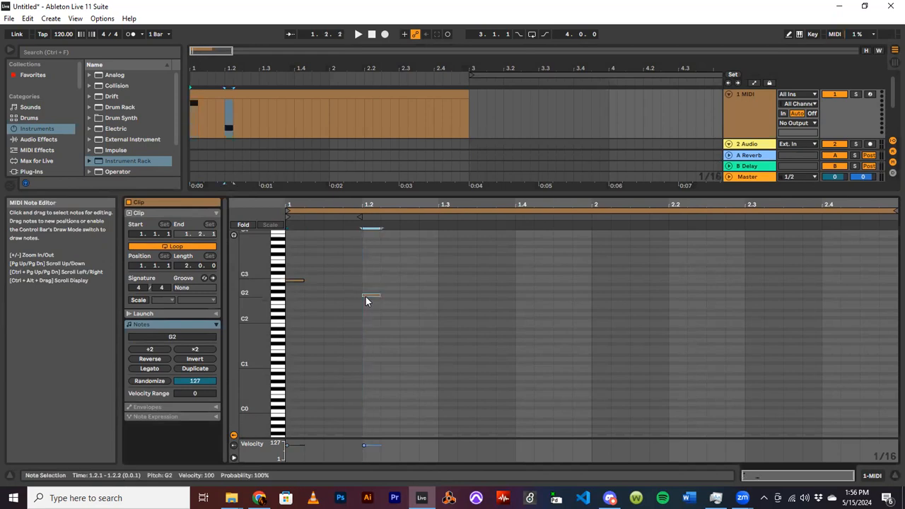
double_click(440, 302)
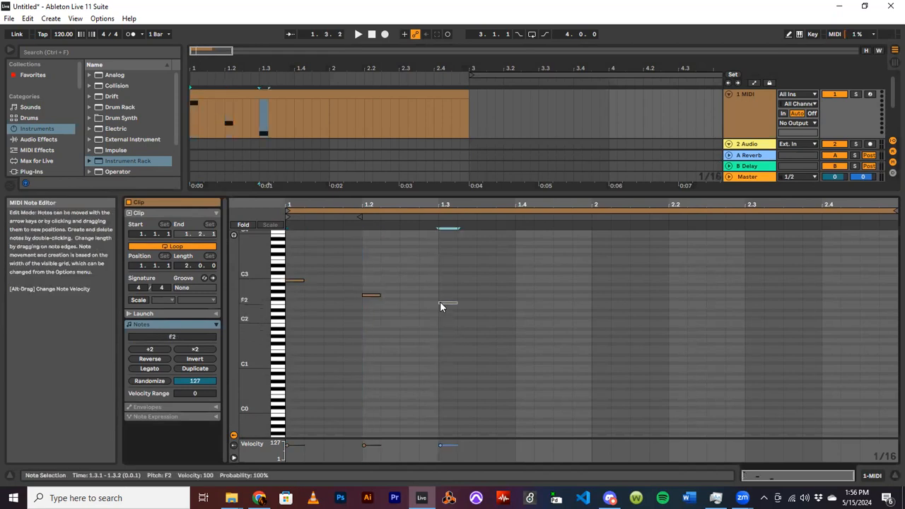
click(520, 314)
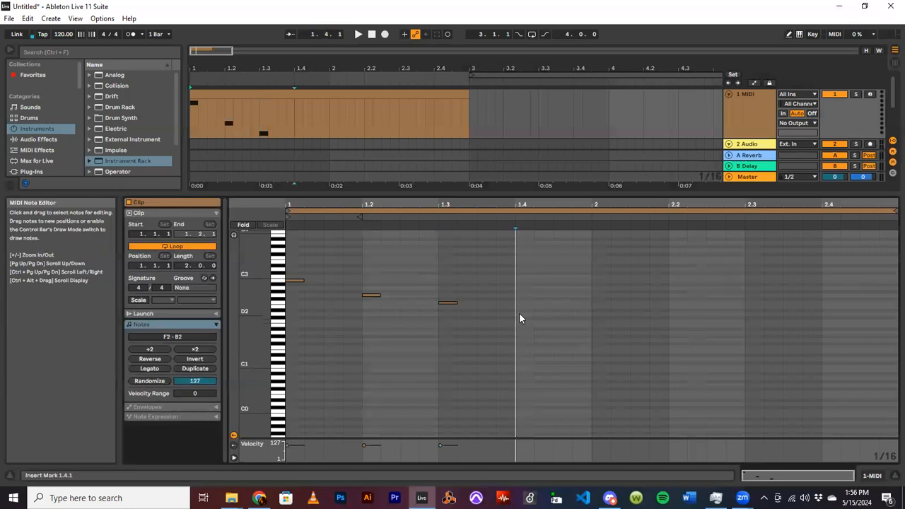
double_click(520, 316)
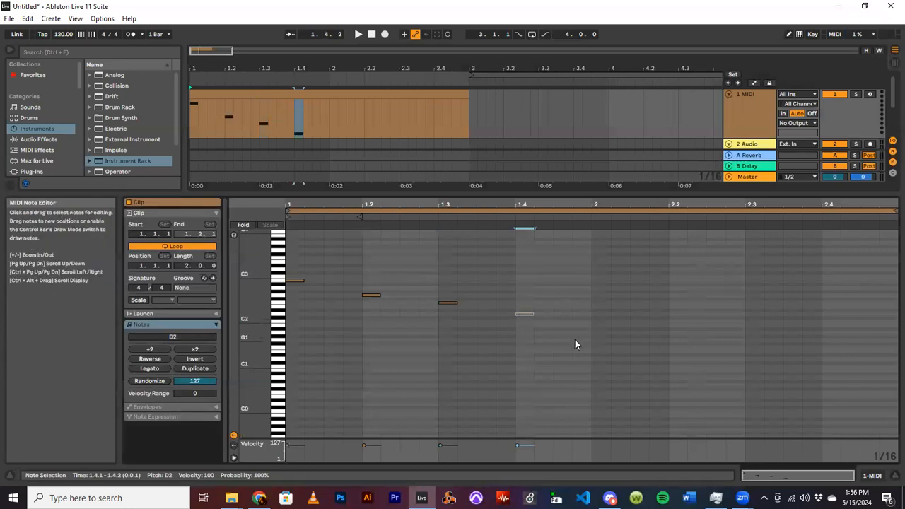
Lengthen the four notes to one beat each and space them to start at 1, 1.3, 2 and 2.3
drag(302, 273, 595, 312)
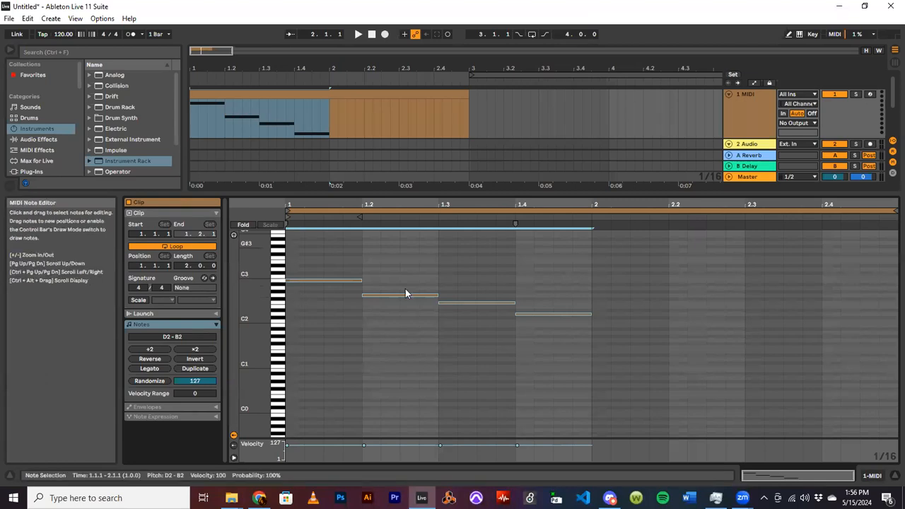
click(383, 304)
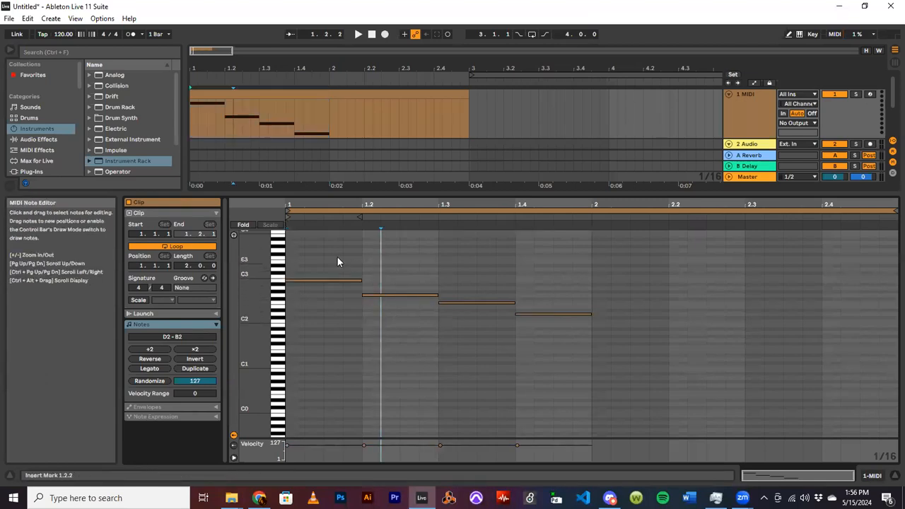
mouse_move(395, 279)
mouse_down()
mouse_move(556, 319)
mouse_move(625, 318)
mouse_up()
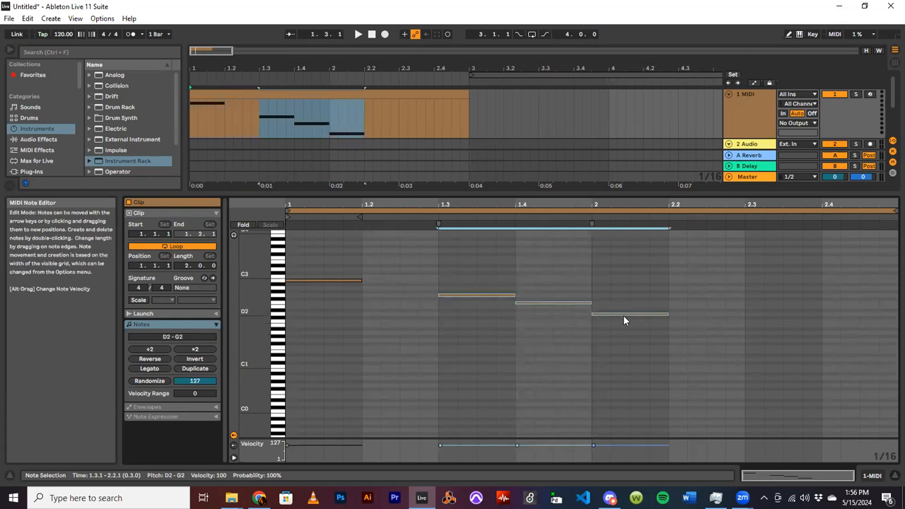
shift+click(615, 314)
drag(570, 300, 776, 317)
click(688, 304)
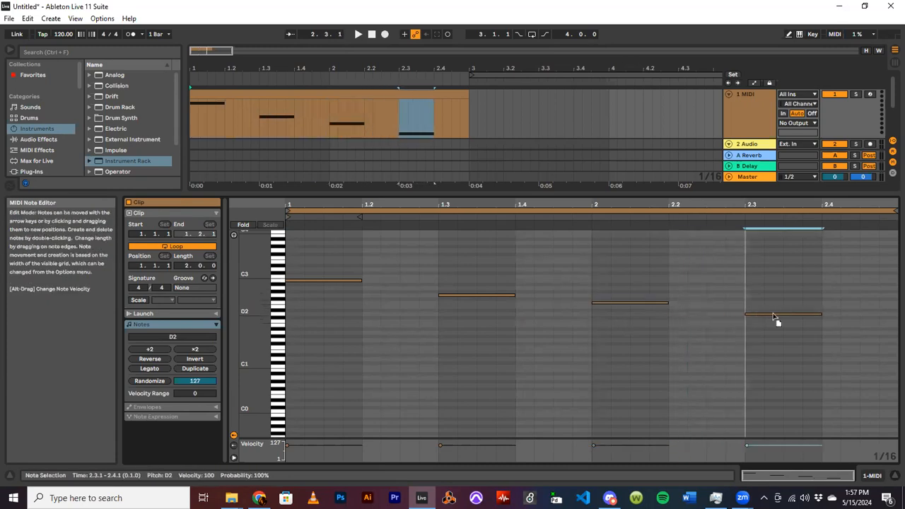
Stretch all four notes together to two beats each so they fill the two-bar clip without gaps
drag(838, 239, 294, 386)
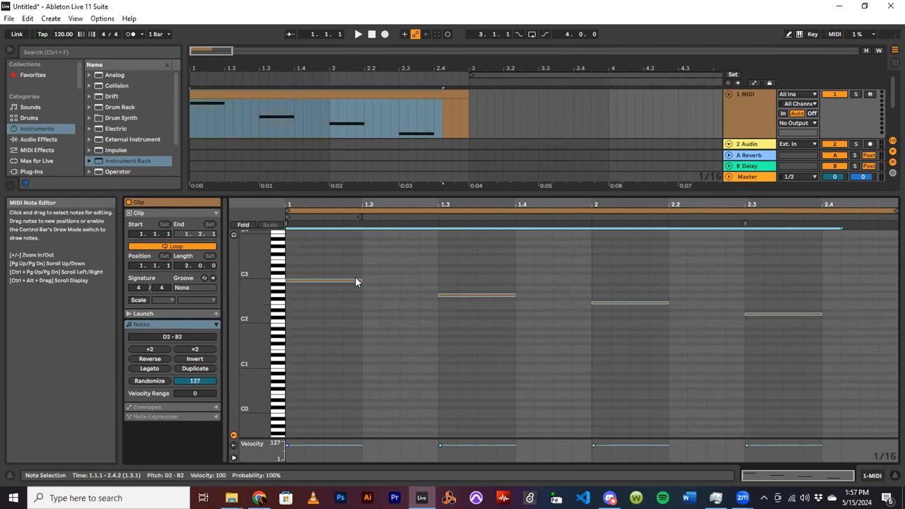
drag(361, 280, 435, 279)
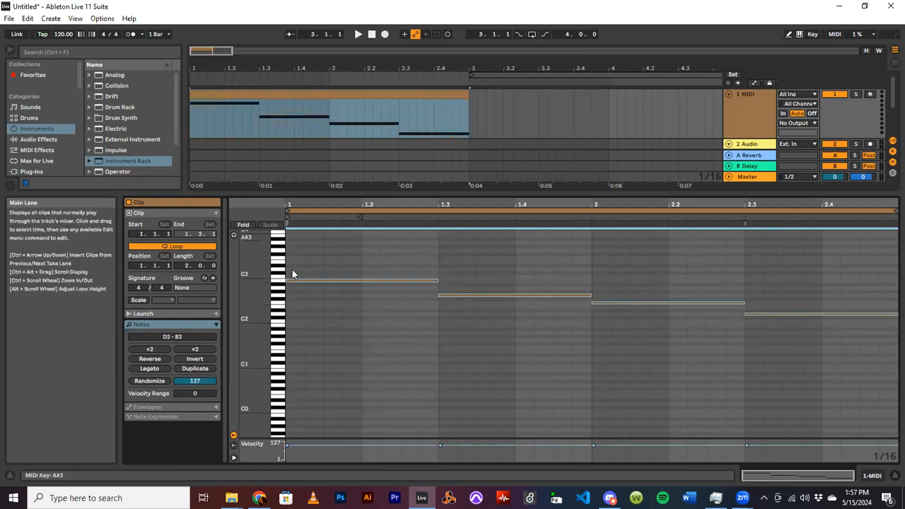
click(323, 323)
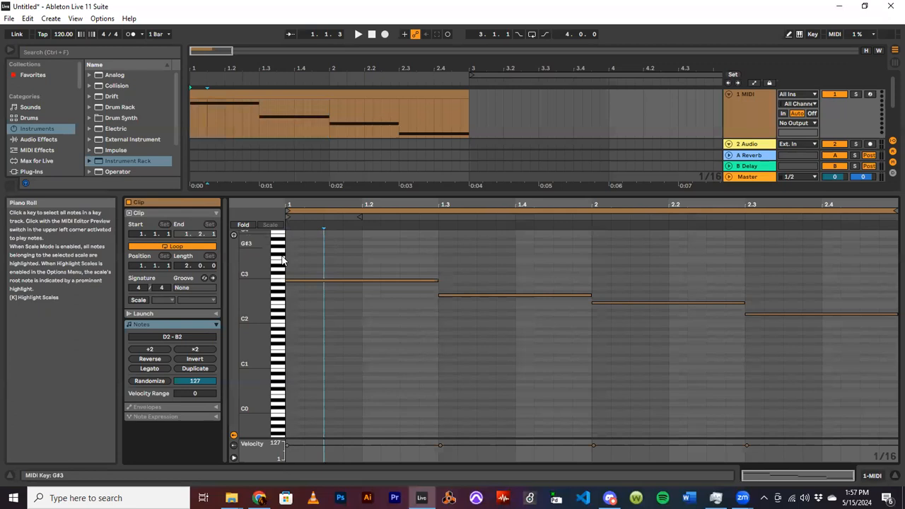
Toggle Fold in the note editor, leaving only the key rows that contain notes displayed
click(241, 227)
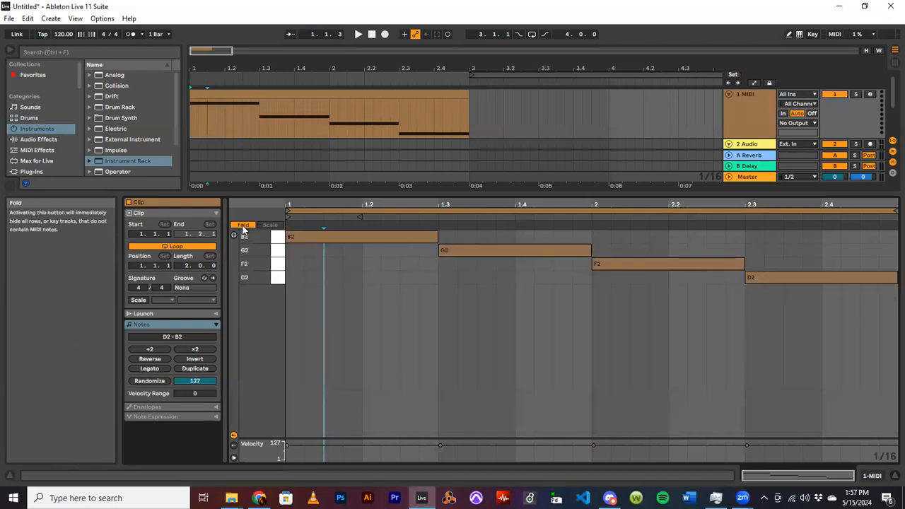
click(238, 225)
click(235, 223)
click(235, 224)
click(236, 223)
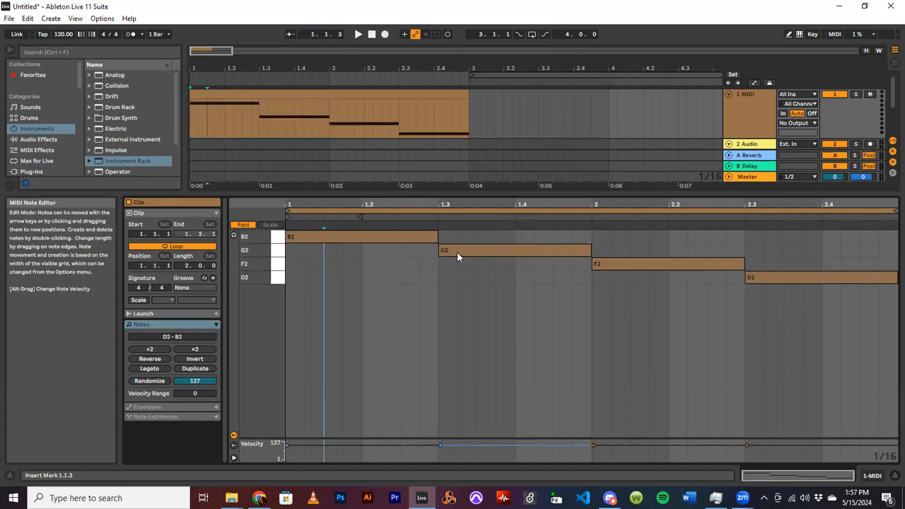
click(594, 265)
click(749, 279)
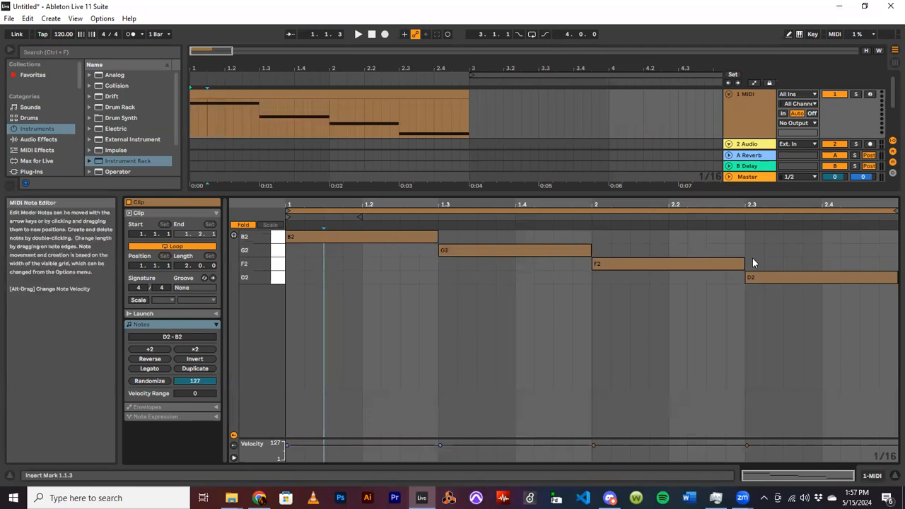
Reduce the note editor's height, play through the MIDI clip and stop playback near its end
drag(471, 192, 471, 314)
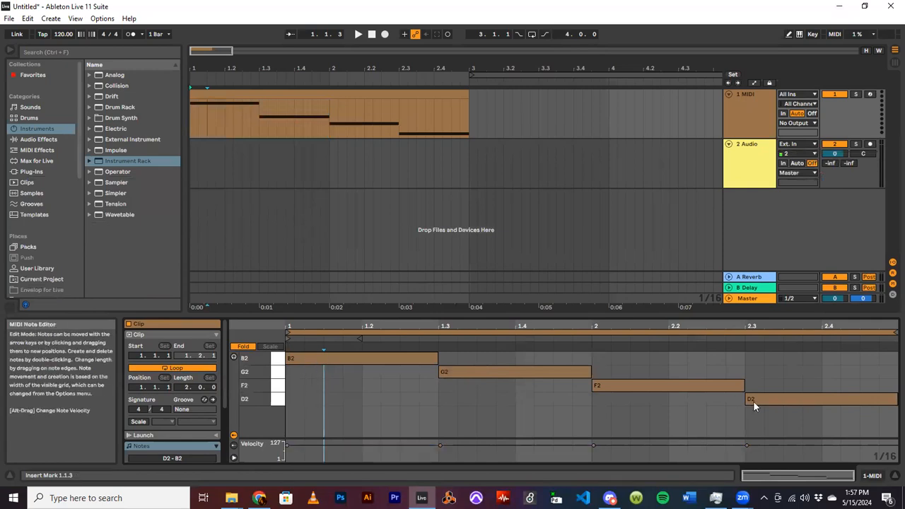
click(359, 34)
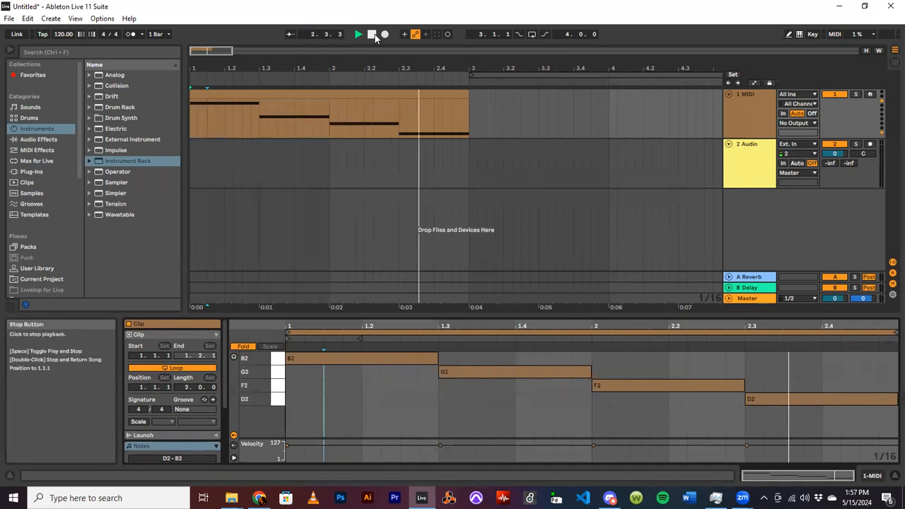
click(373, 36)
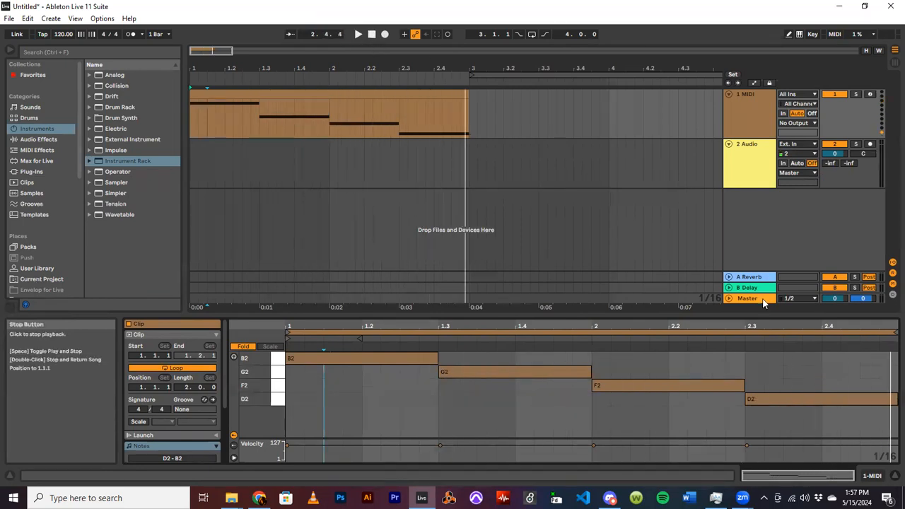
Show the MIDI track's device chain, and look through the drum, audio effect and MIDI effect categories before returning to the instruments
click(877, 477)
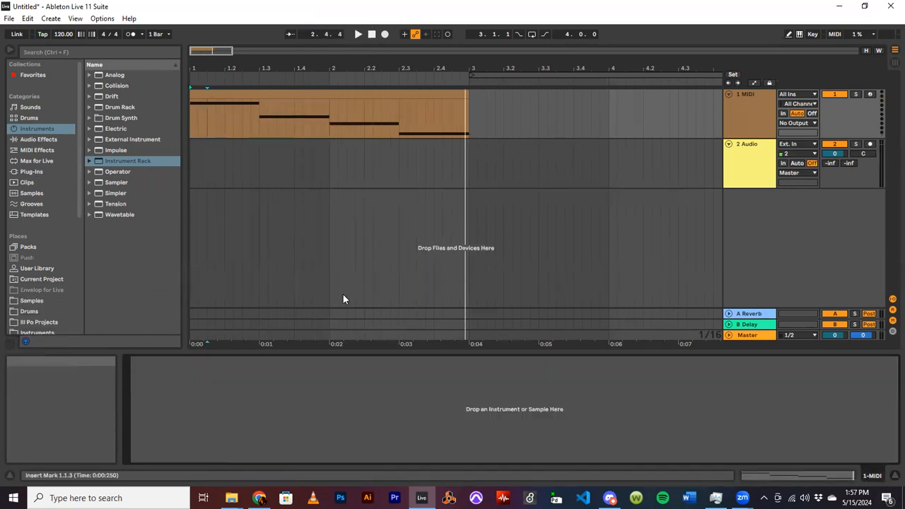
click(212, 92)
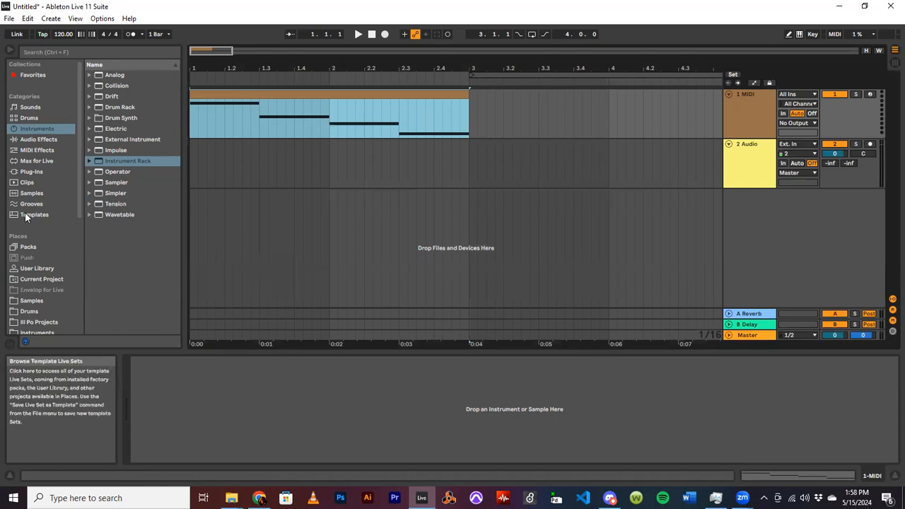
click(30, 118)
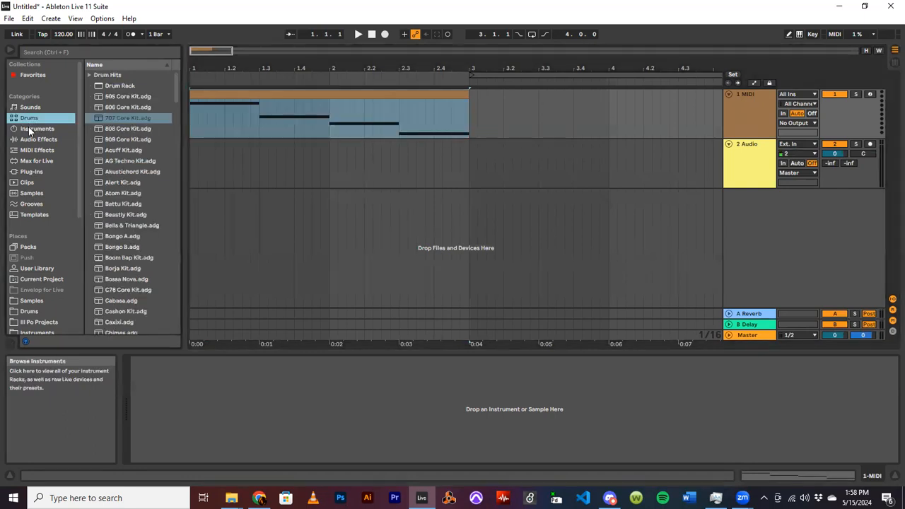
click(32, 130)
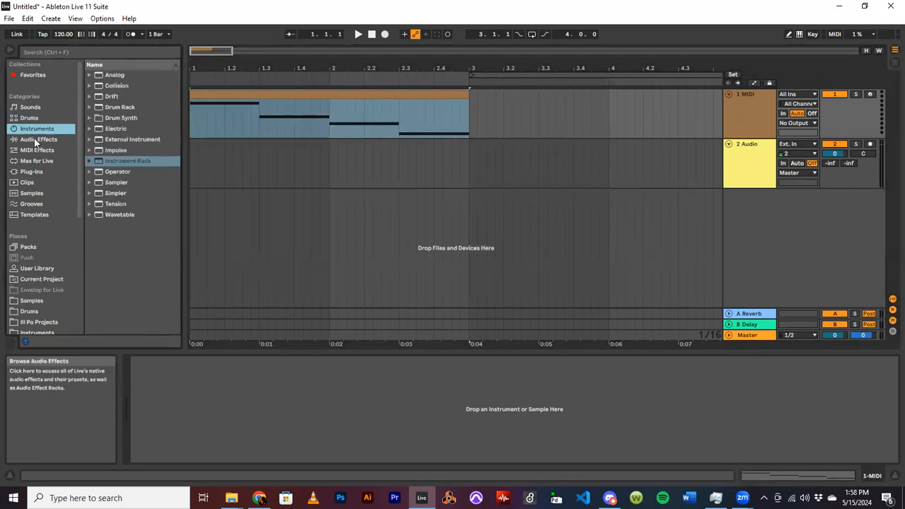
click(34, 138)
click(34, 150)
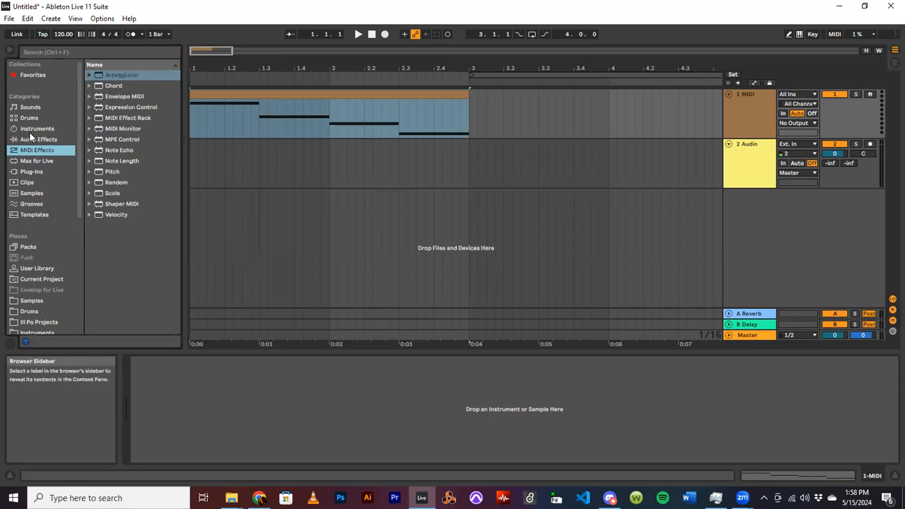
click(31, 132)
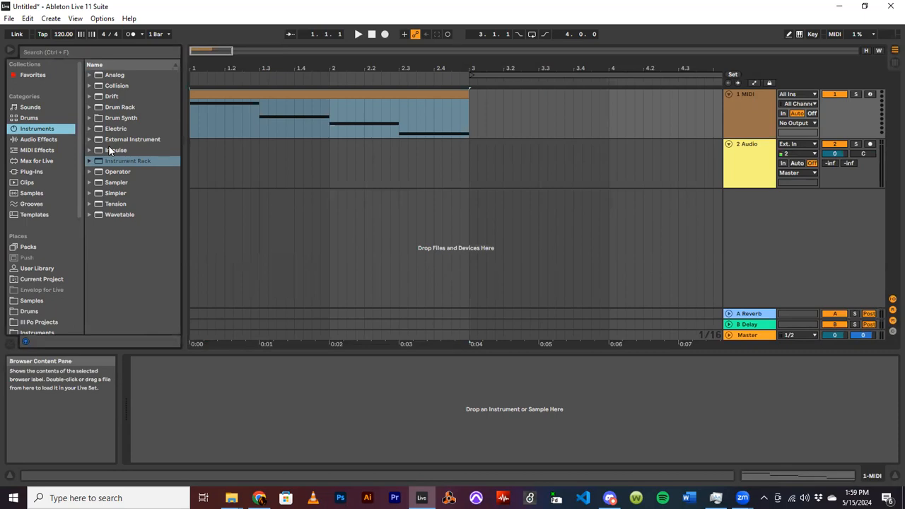
Examine the preset folders inside the Instrument Rack and Analog instruments, and collapse them again
click(256, 119)
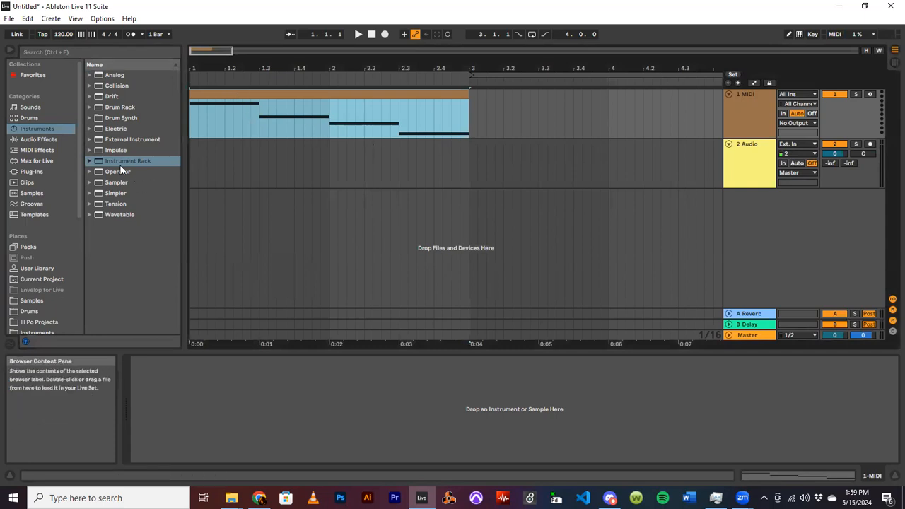
click(89, 161)
click(89, 161)
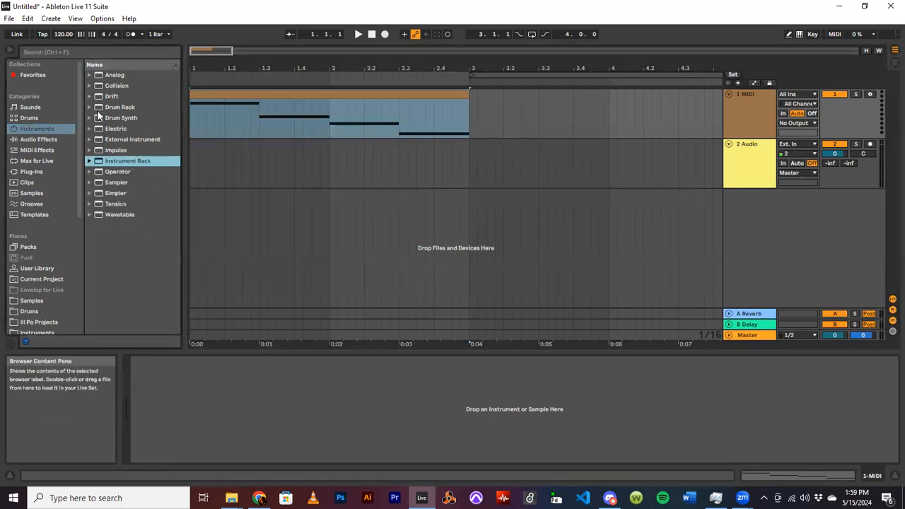
click(89, 75)
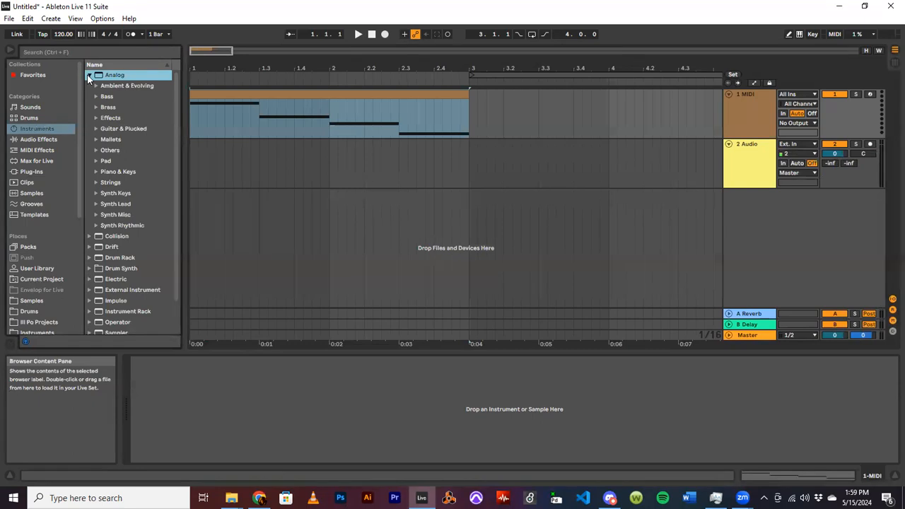
click(88, 75)
click(89, 74)
click(89, 75)
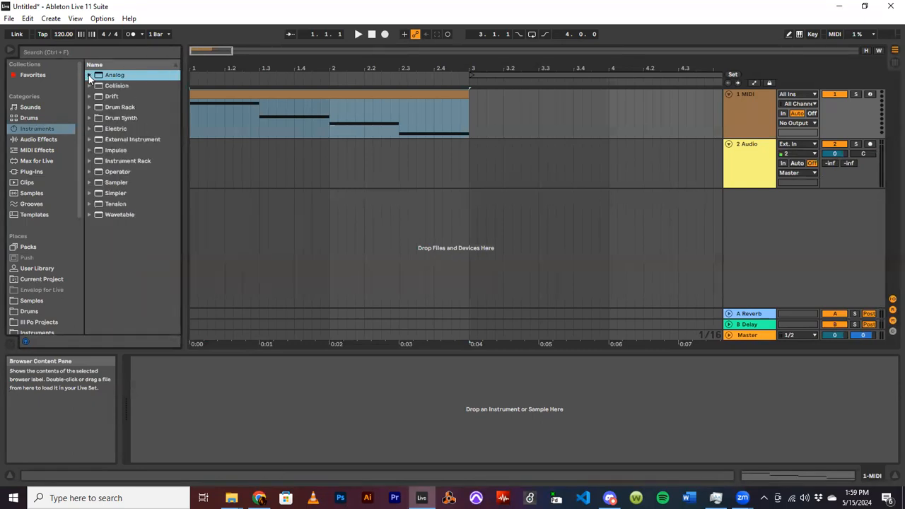
Preview the Electric instrument's Bells and Tiles mallet preset and AtmosPad pad preset, and stop the sound
click(89, 128)
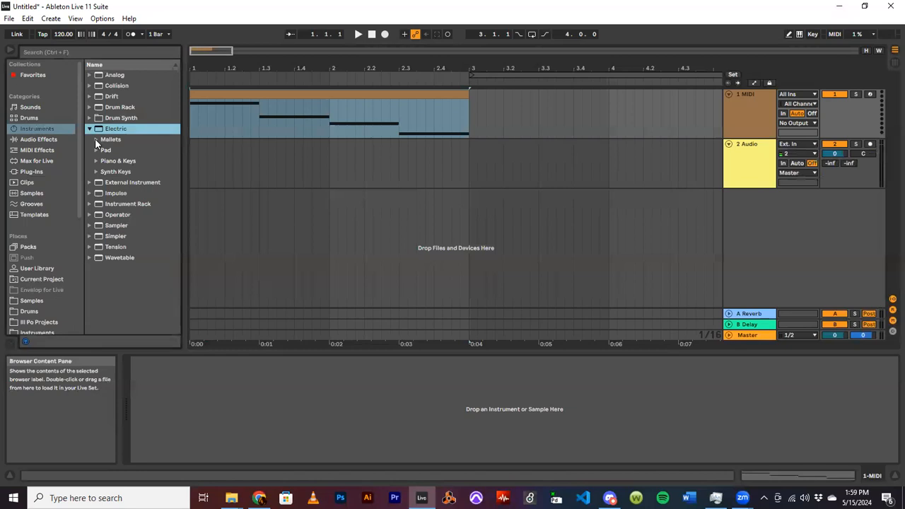
click(95, 139)
click(119, 151)
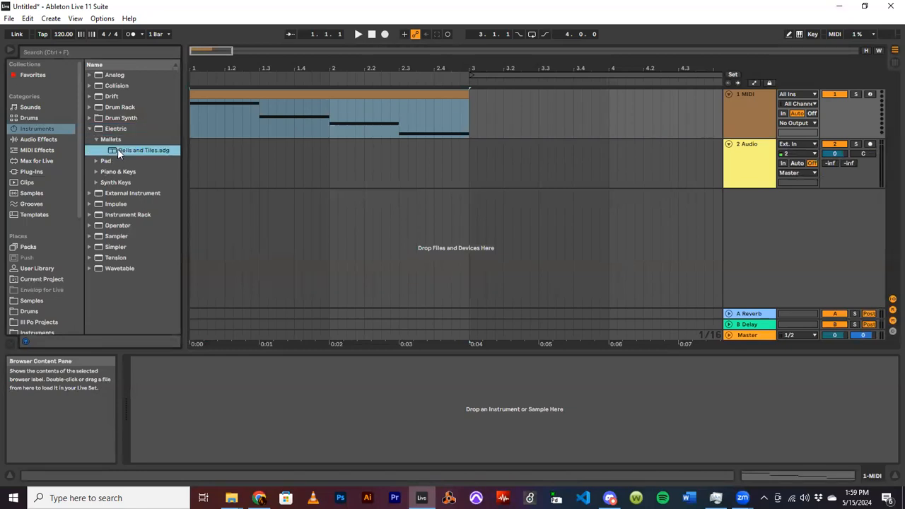
click(94, 162)
click(124, 163)
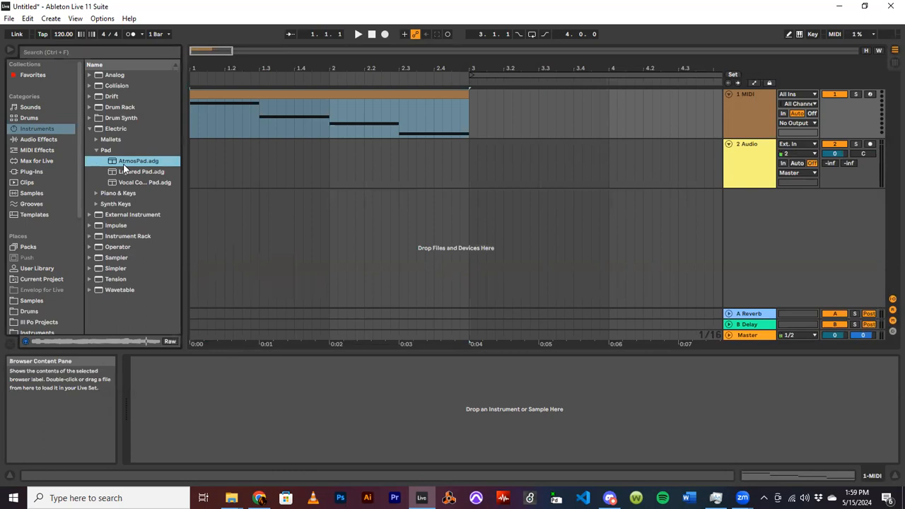
click(26, 342)
click(374, 35)
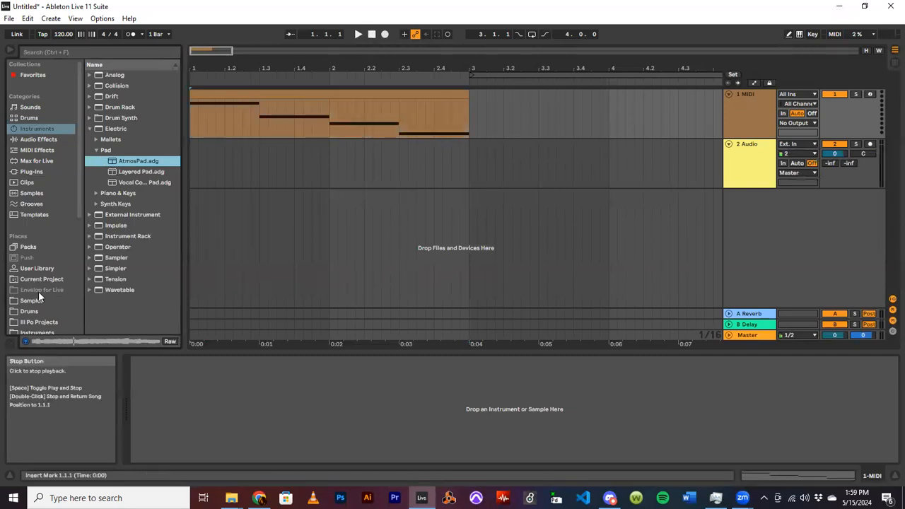
Load the E-Piano Basic preset from the Instrument Rack's Piano & Keys folder onto the MIDI track
click(100, 128)
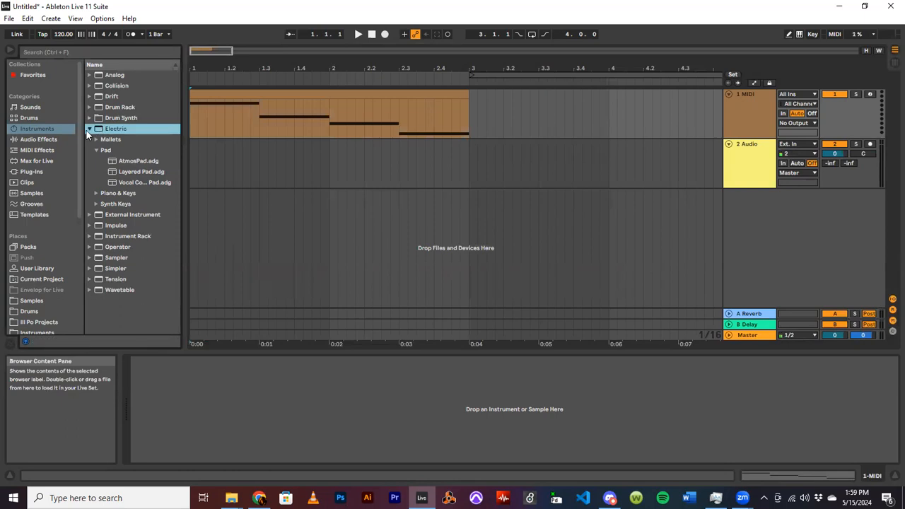
click(89, 128)
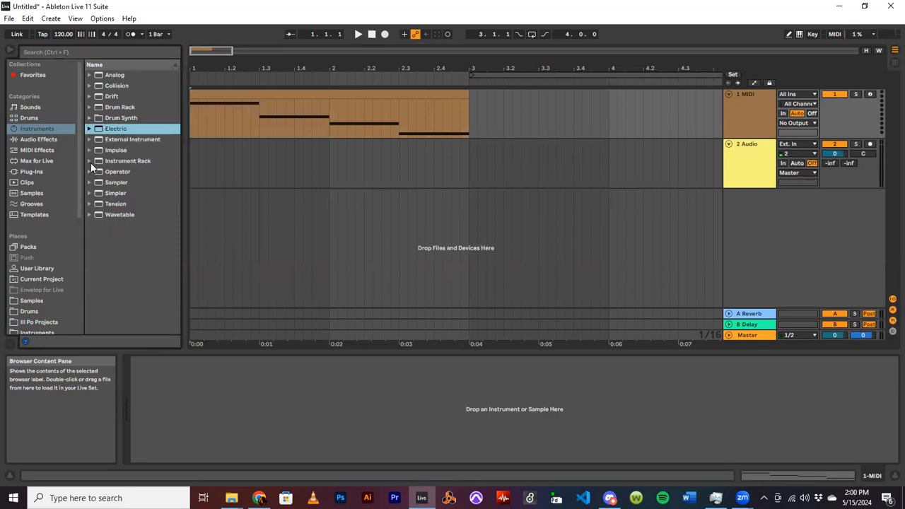
click(89, 161)
scroll(176, 160, down, 3)
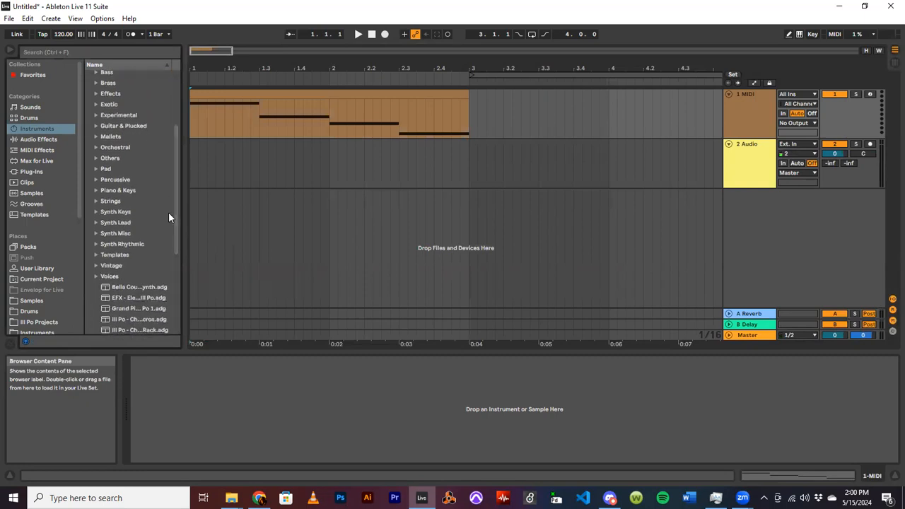
click(95, 191)
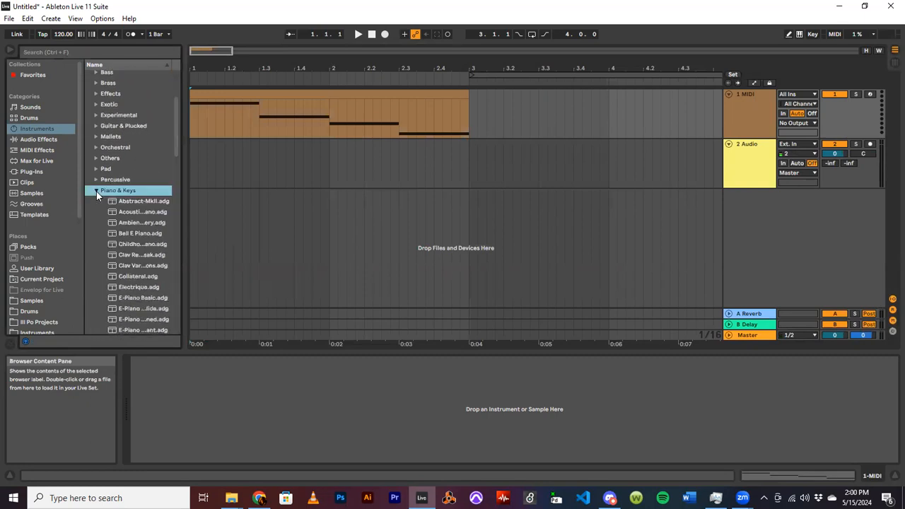
scroll(128, 205, down, 2)
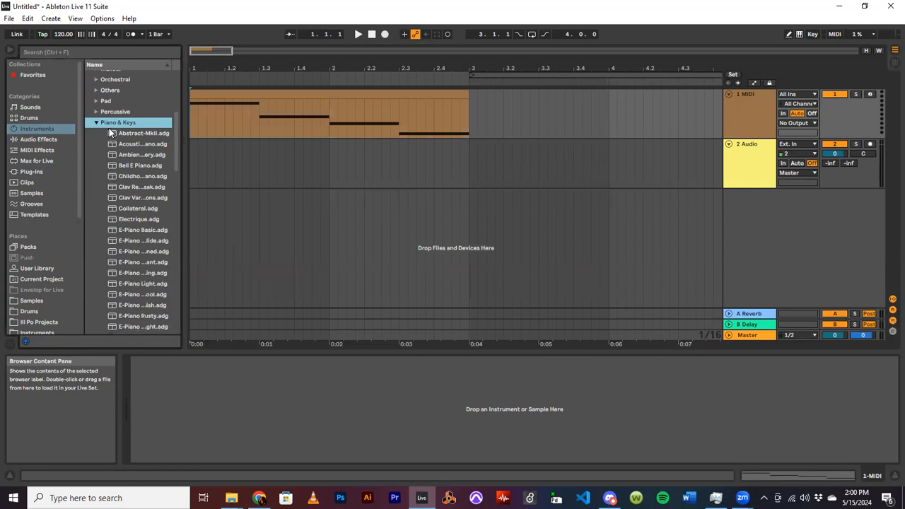
scroll(129, 167, down, 2)
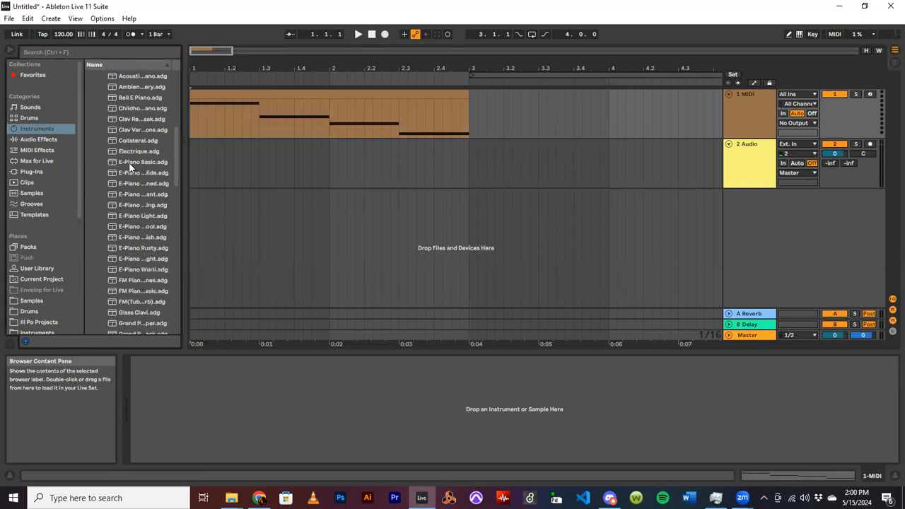
click(129, 164)
drag(130, 166, 228, 404)
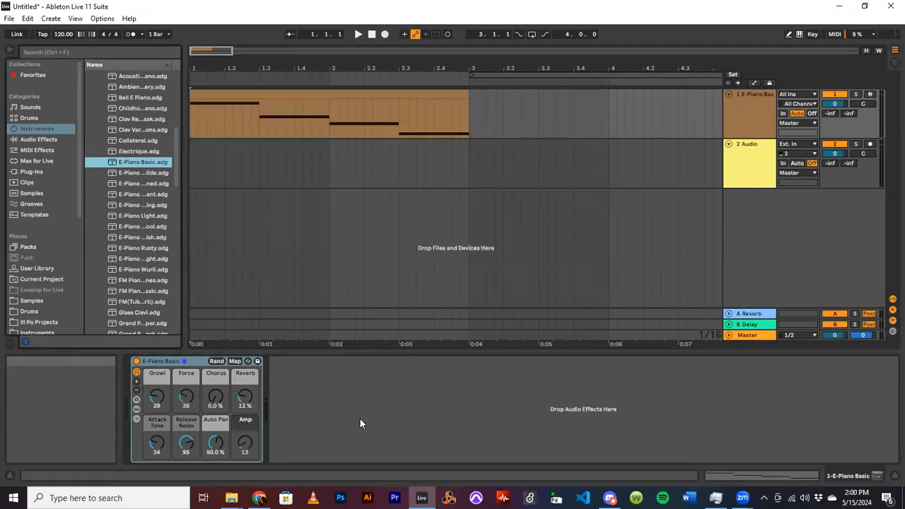
Delete the E-Piano Basic device from the MIDI track
click(192, 360)
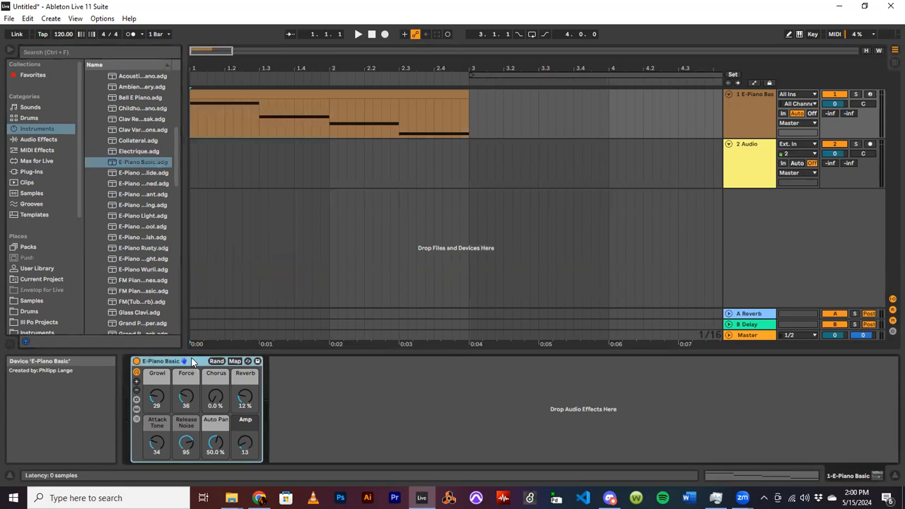
key(Delete)
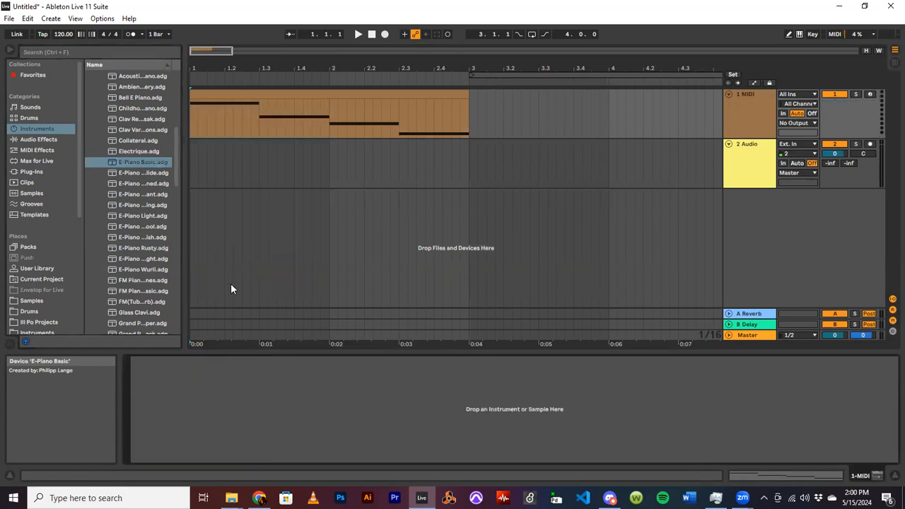
Open the two-bar MIDI clip in the note editor and make the editor slightly taller
click(262, 95)
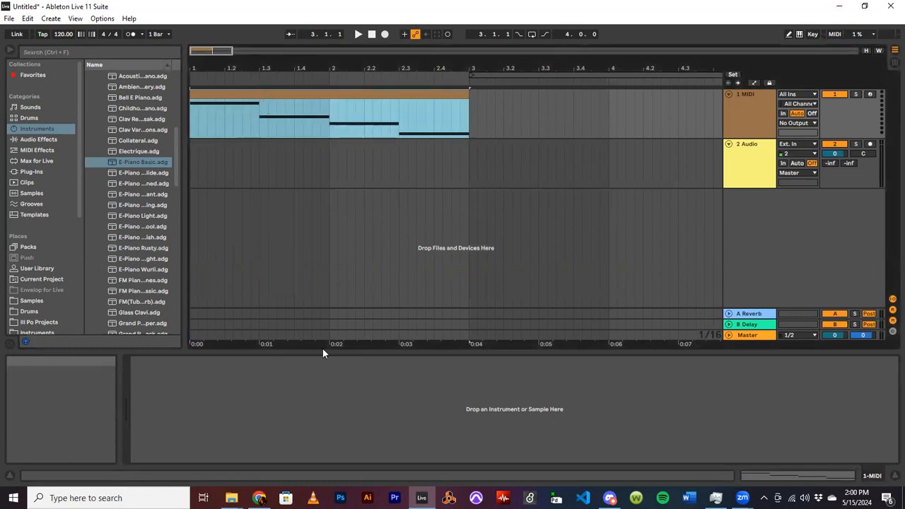
double_click(358, 95)
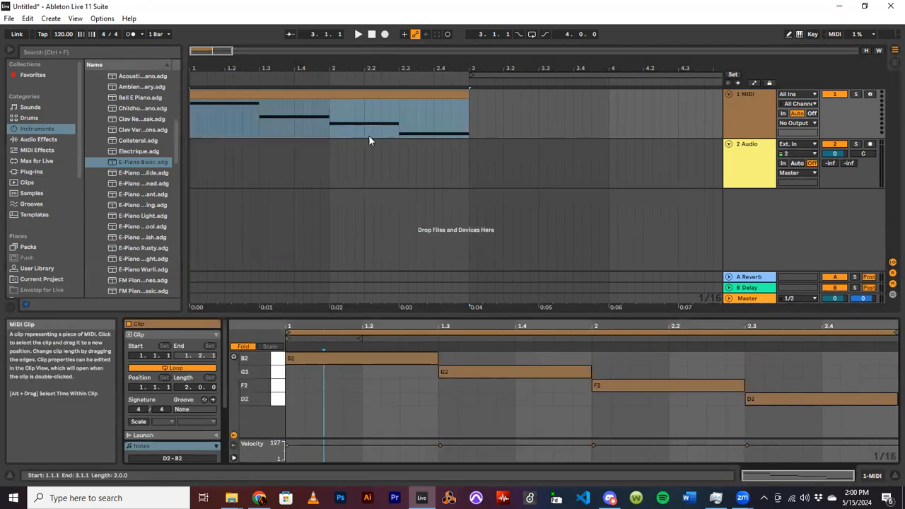
drag(419, 314, 420, 311)
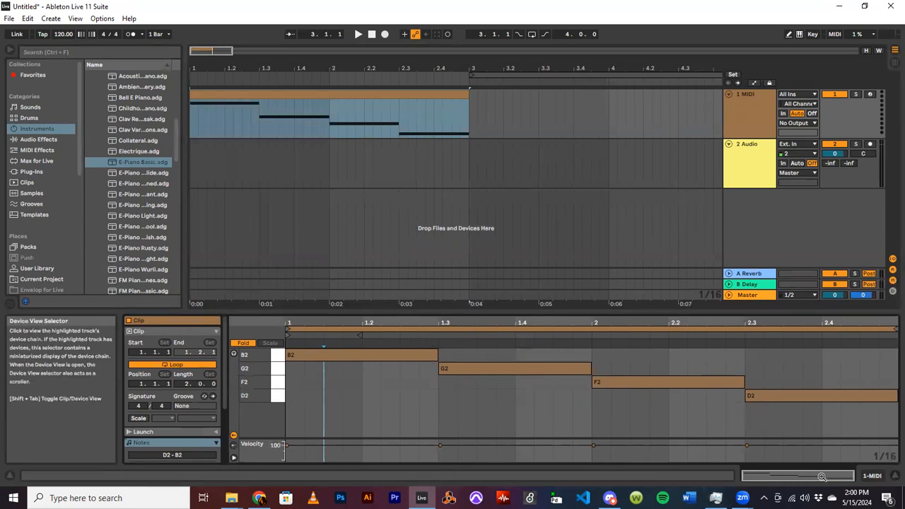
Alternate between the MIDI track's device view and the clip's note editor, ending on the note editor
click(872, 476)
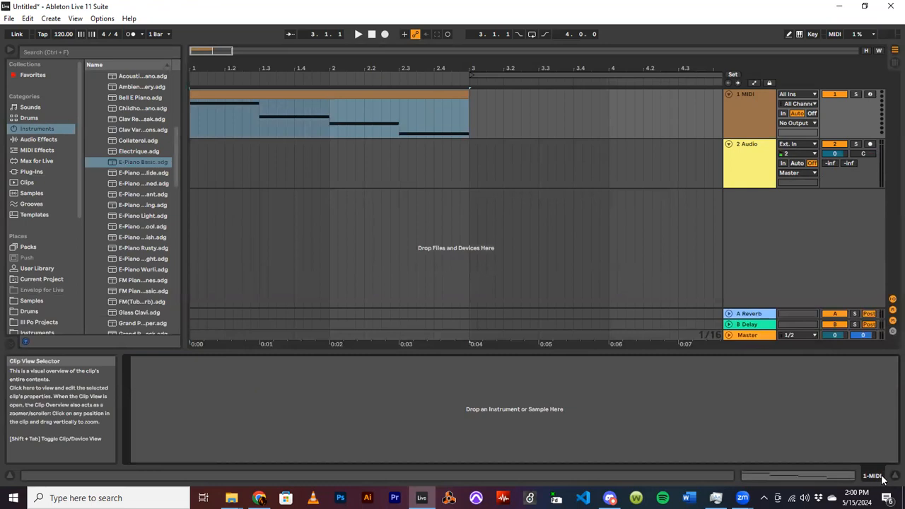
click(849, 478)
click(871, 478)
click(826, 476)
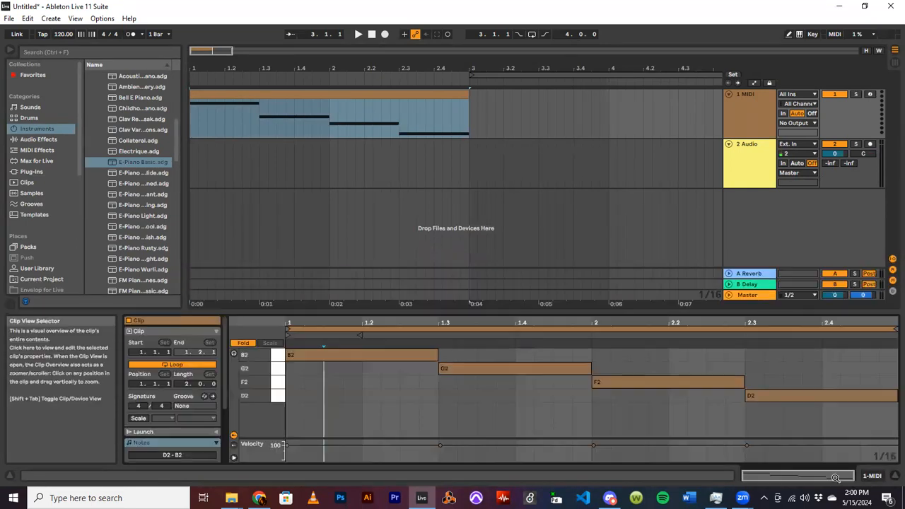
click(872, 478)
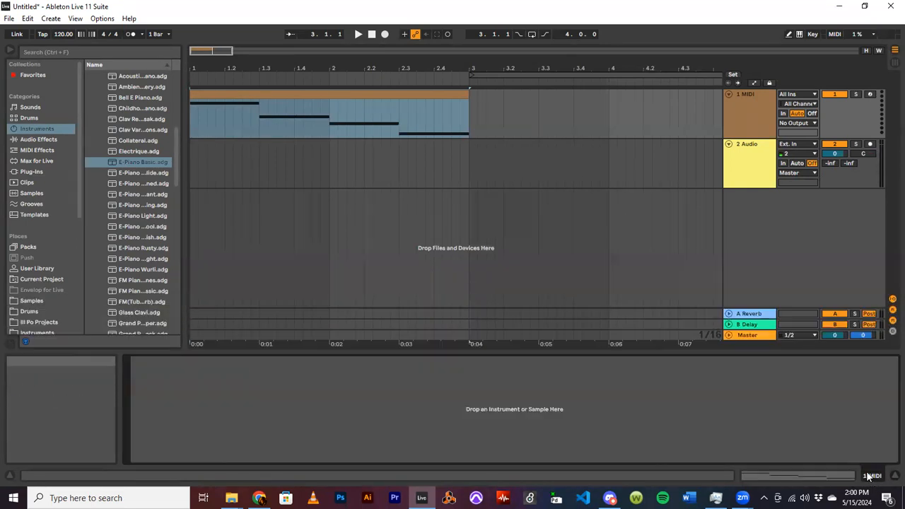
click(827, 477)
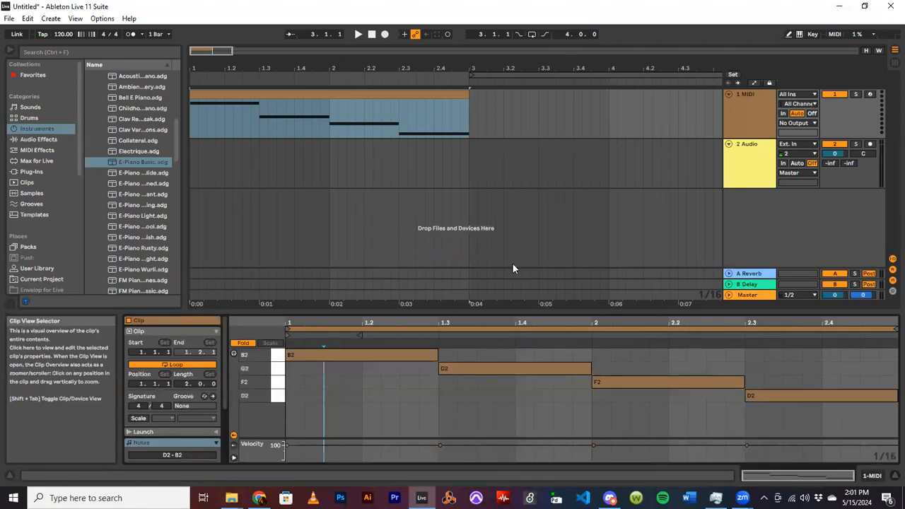
Select the MIDI clip again and compare its notes with the track's device chain, finishing with the notes displayed
click(315, 94)
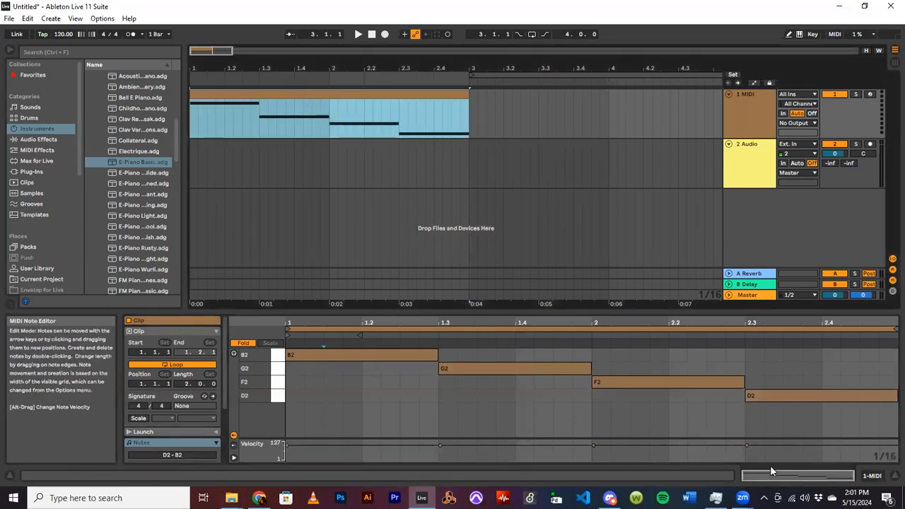
click(872, 477)
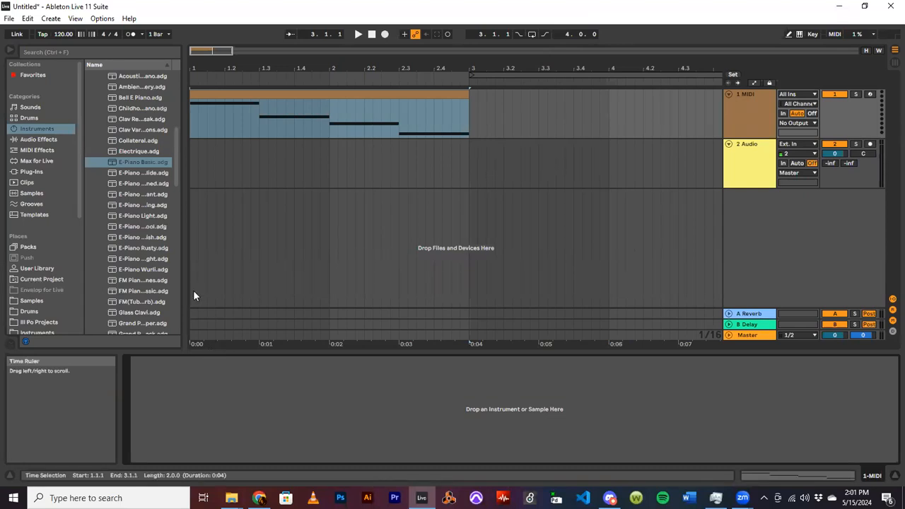
click(244, 95)
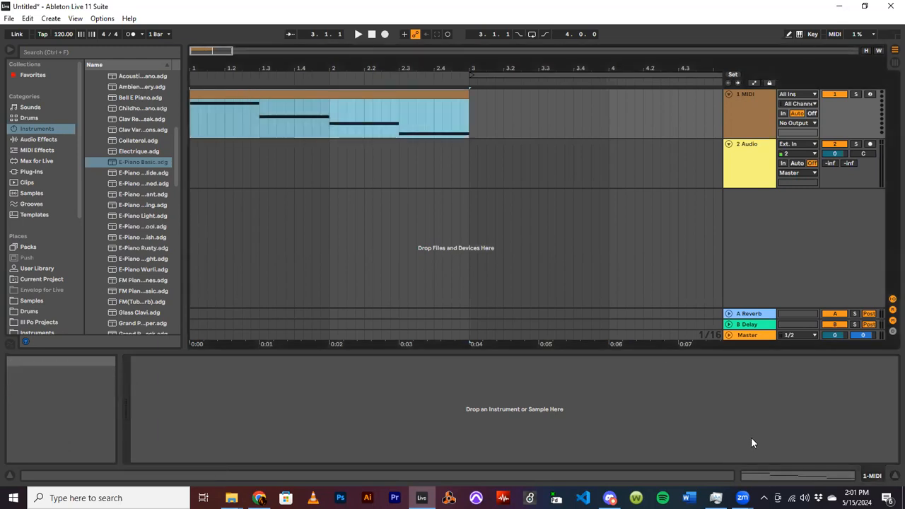
click(764, 476)
click(878, 477)
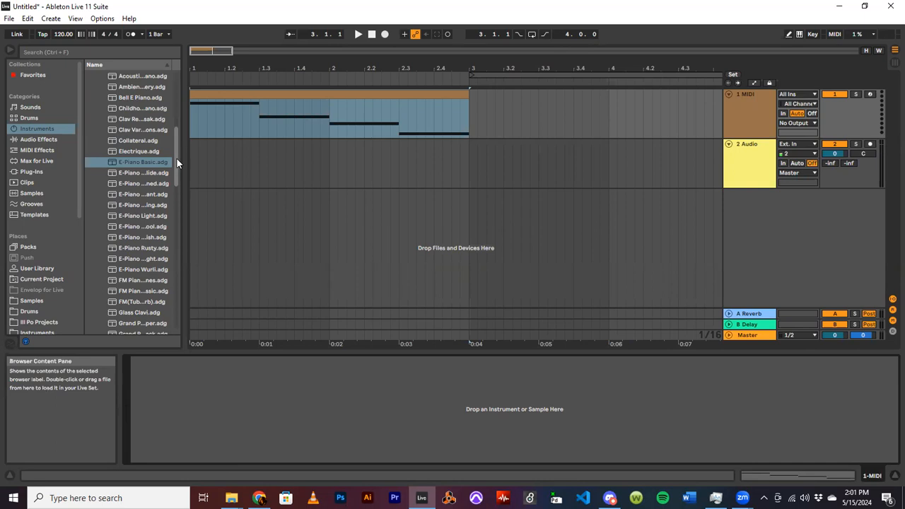
click(838, 478)
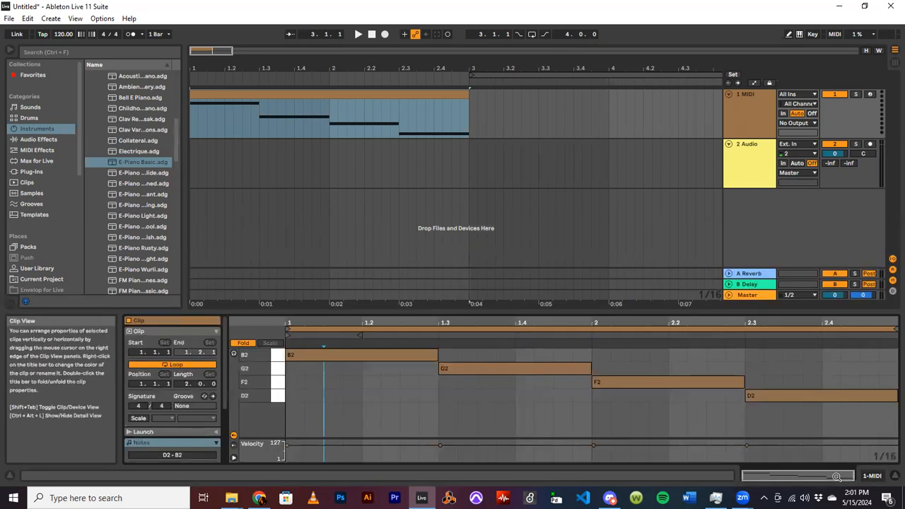
Select the B2, G2 and F2 notes of the MIDI clip one after another
click(331, 355)
click(541, 369)
click(645, 383)
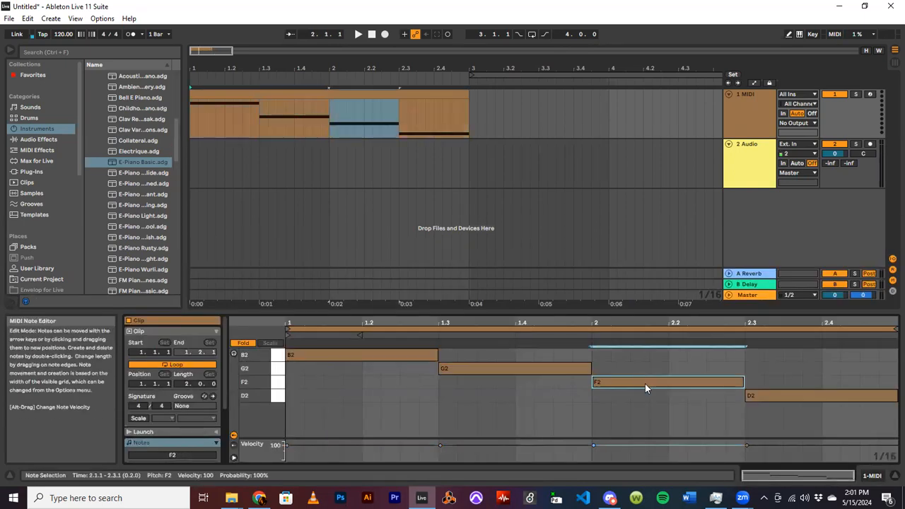
Load the E-Piano Basic instrument from the browser into the MIDI track's empty device chain
click(893, 479)
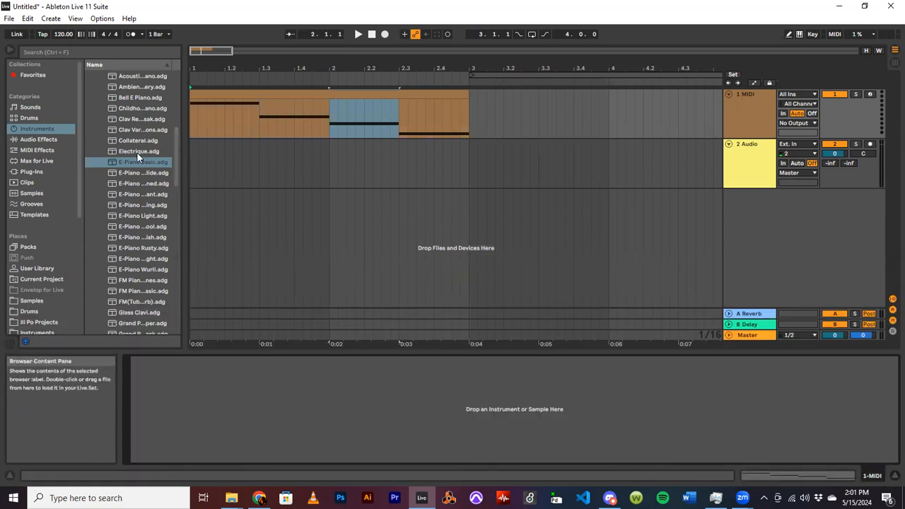
drag(130, 162, 227, 388)
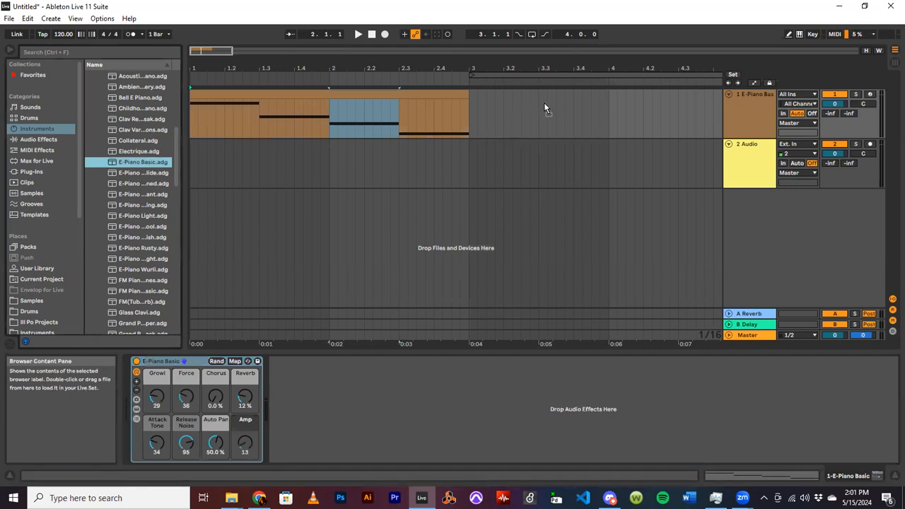
drag(117, 164, 120, 164)
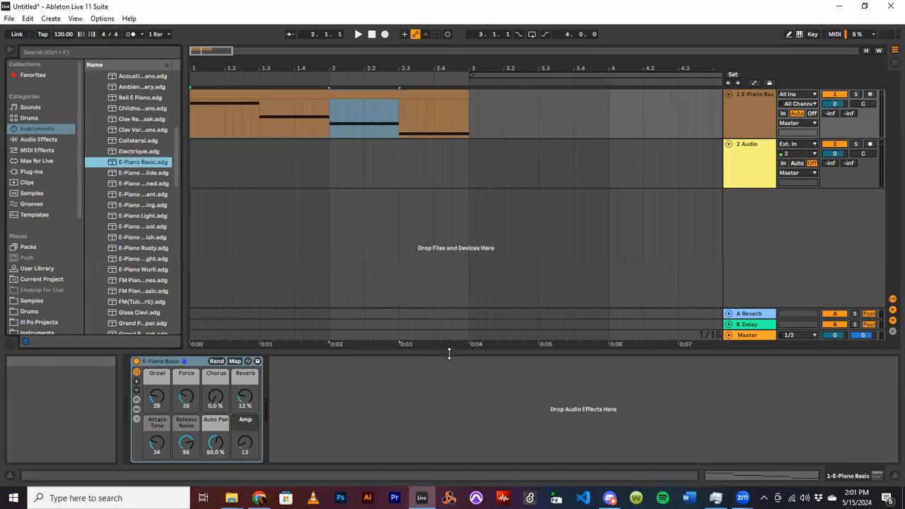
List the audio effects in the browser, and select the MIDI clip and the E-Piano Basic device in turn
click(28, 141)
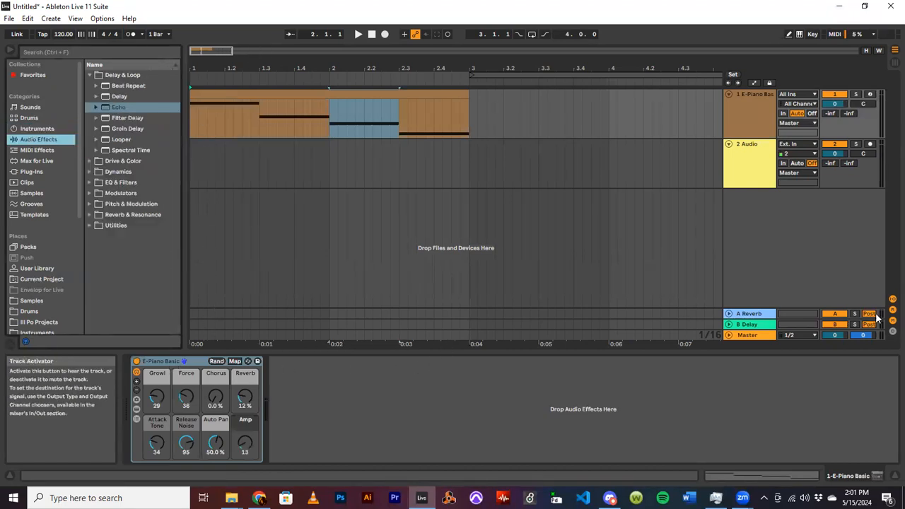
click(247, 93)
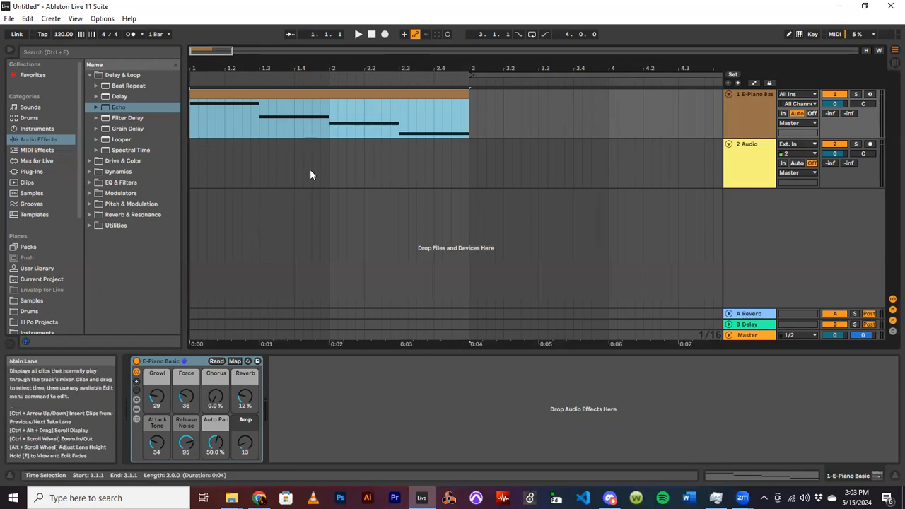
click(154, 360)
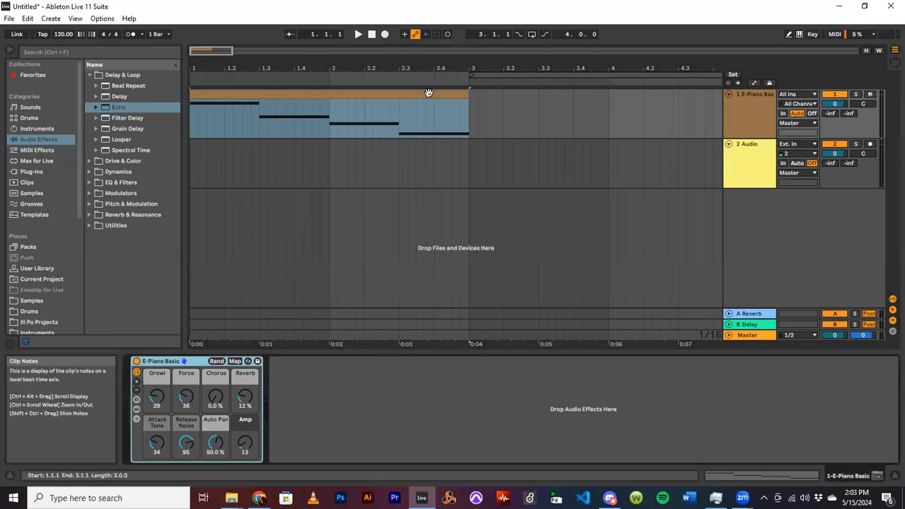
Loop the arrangement over the two-bar MIDI clip and leave looping switched on
drag(488, 76, 194, 80)
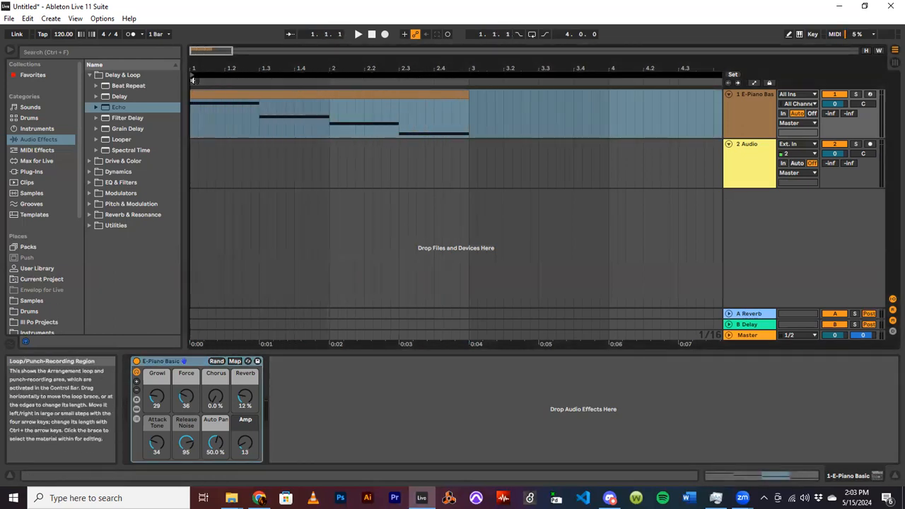
click(292, 105)
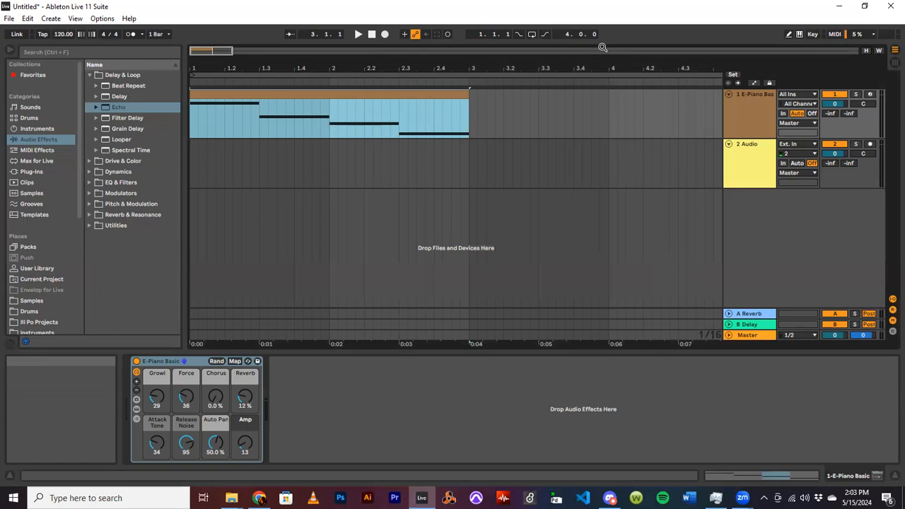
right_click(297, 100)
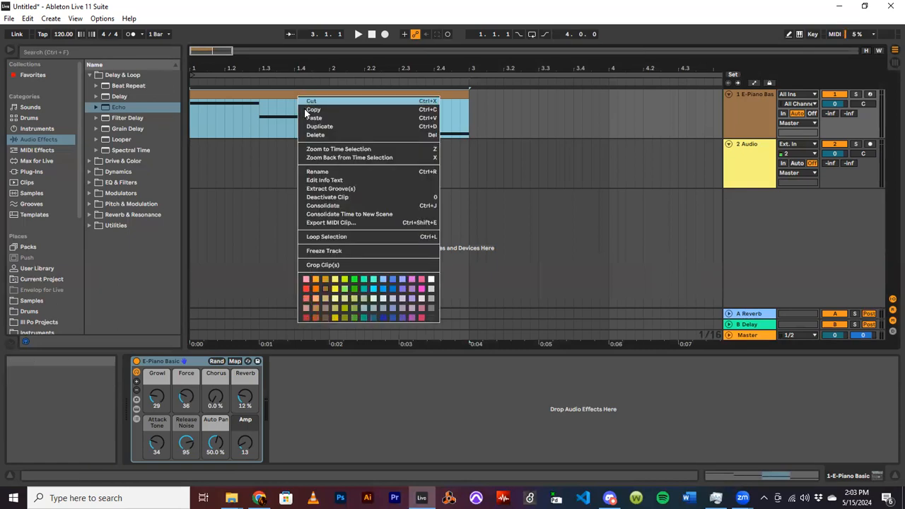
click(324, 237)
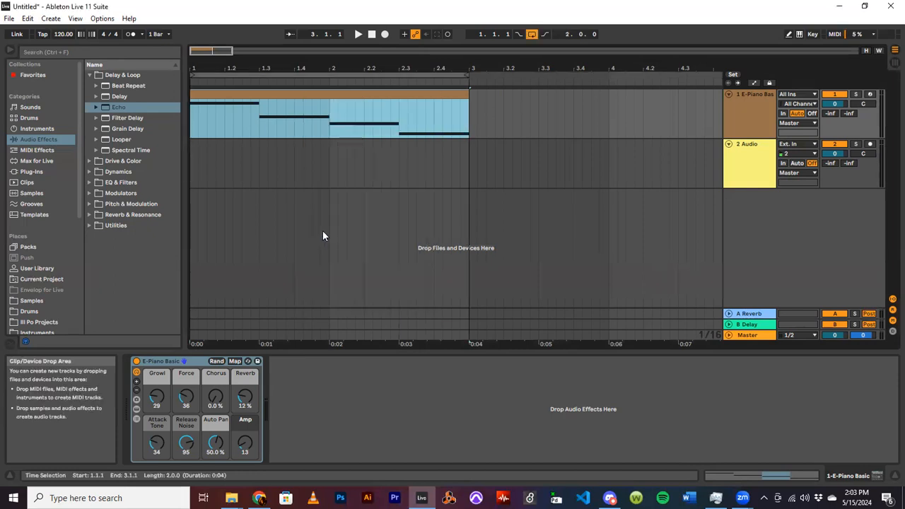
click(532, 35)
click(532, 35)
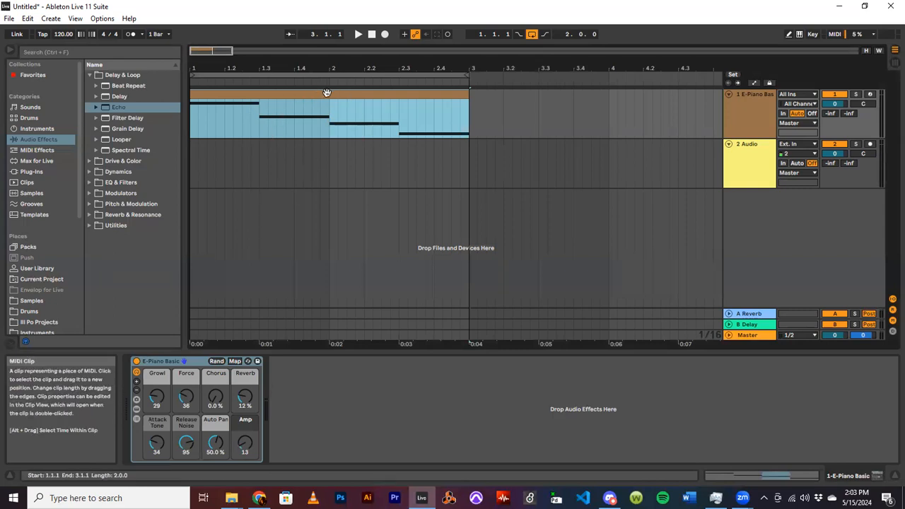
Play the looped clip through the E-Piano Basic instrument and stop playback
click(358, 35)
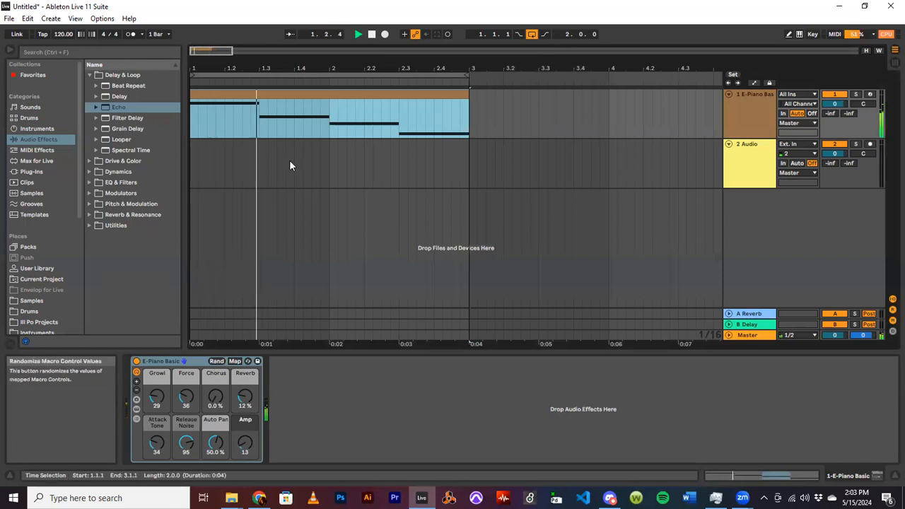
click(372, 37)
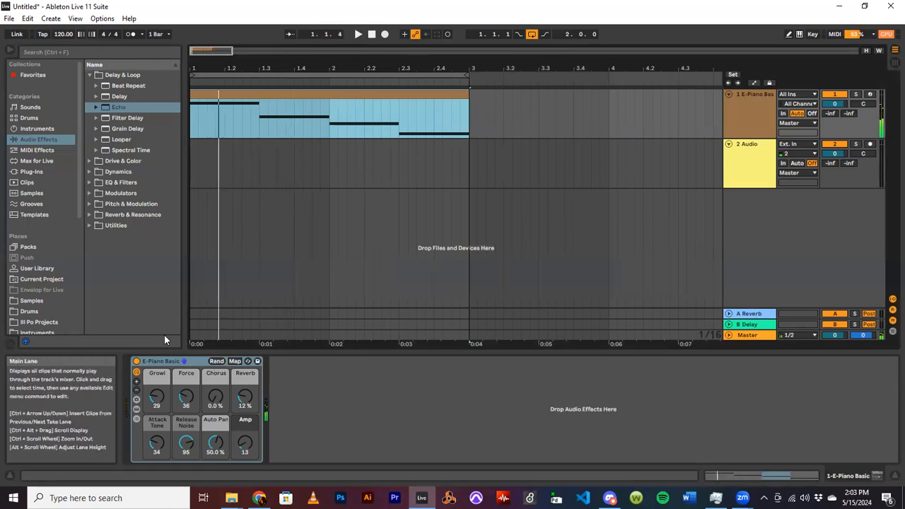
click(192, 112)
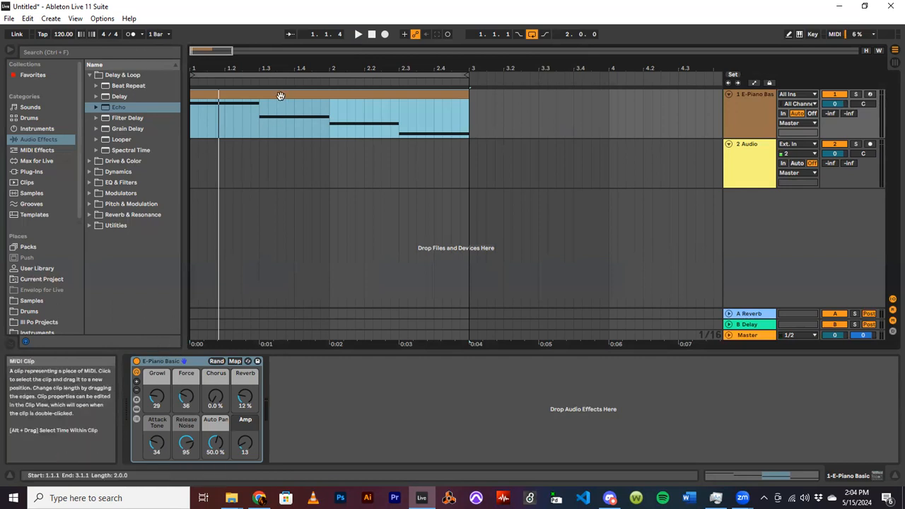
Compare the clip's notes with the track's device chain, and list the MIDI effects in the browser
key(shift+Tab)
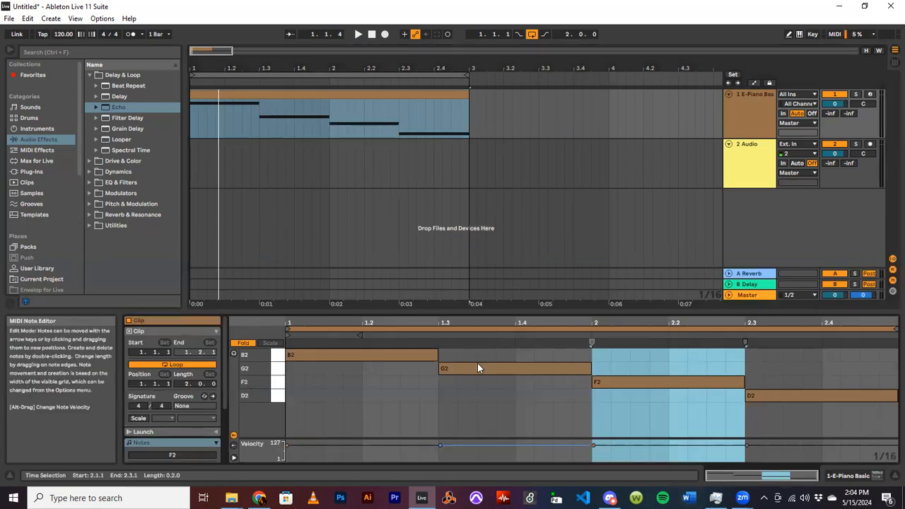
key(shift+Tab)
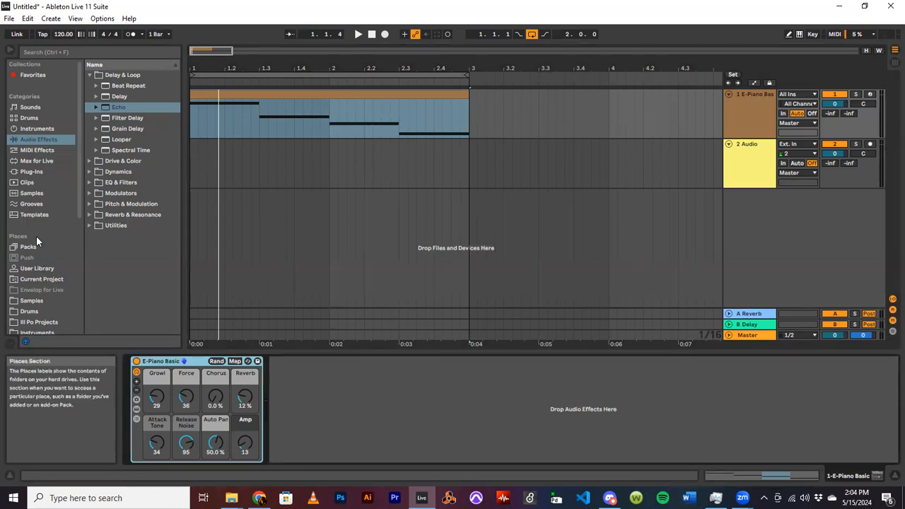
click(37, 150)
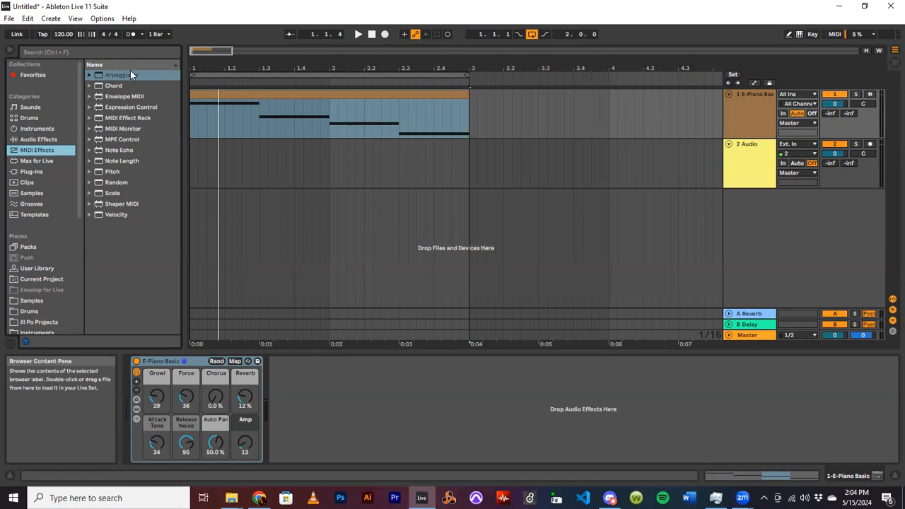
Stretch the B2, G2, F2 and D2 notes across the full two bars so they sound together as a chord
click(742, 477)
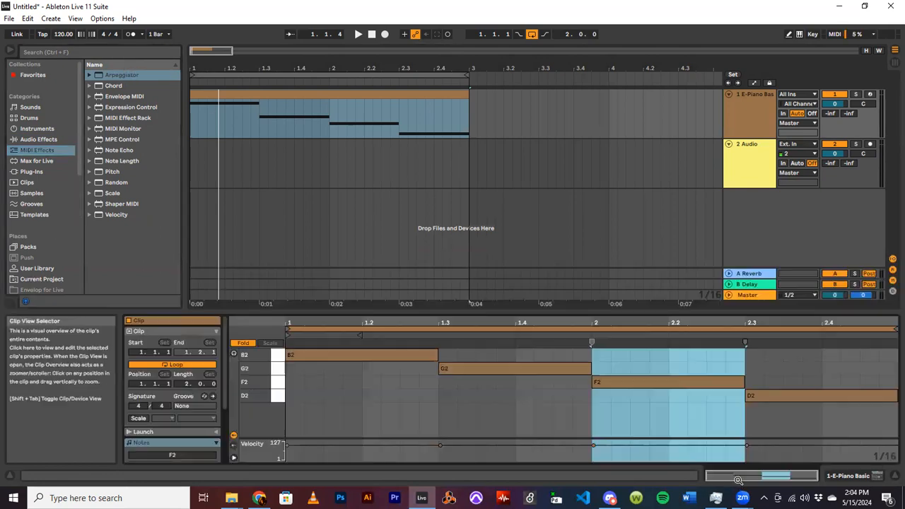
drag(438, 354, 897, 355)
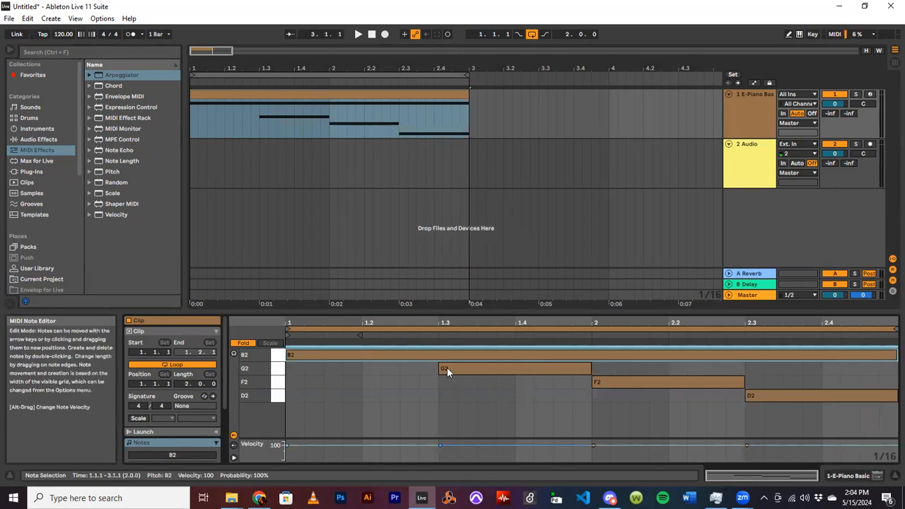
drag(442, 369, 287, 369)
drag(594, 382, 317, 383)
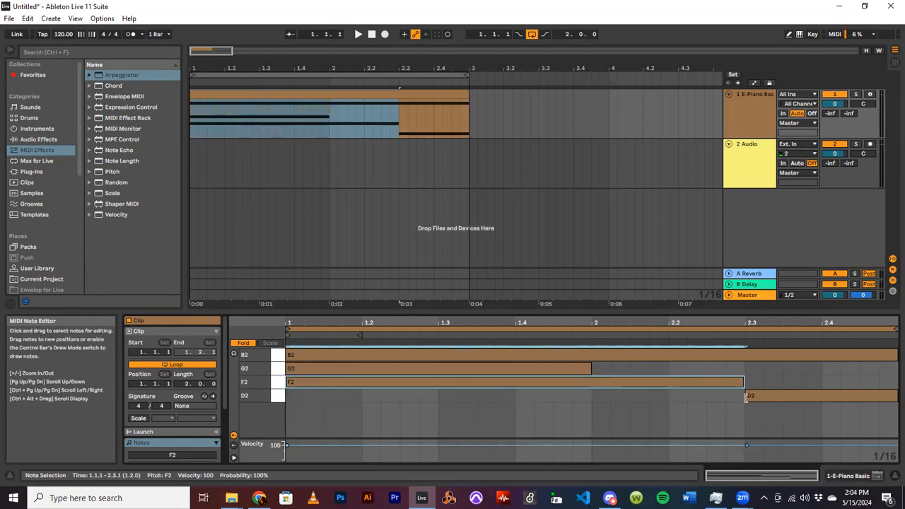
drag(746, 396, 287, 396)
drag(590, 366, 897, 368)
drag(745, 382, 897, 383)
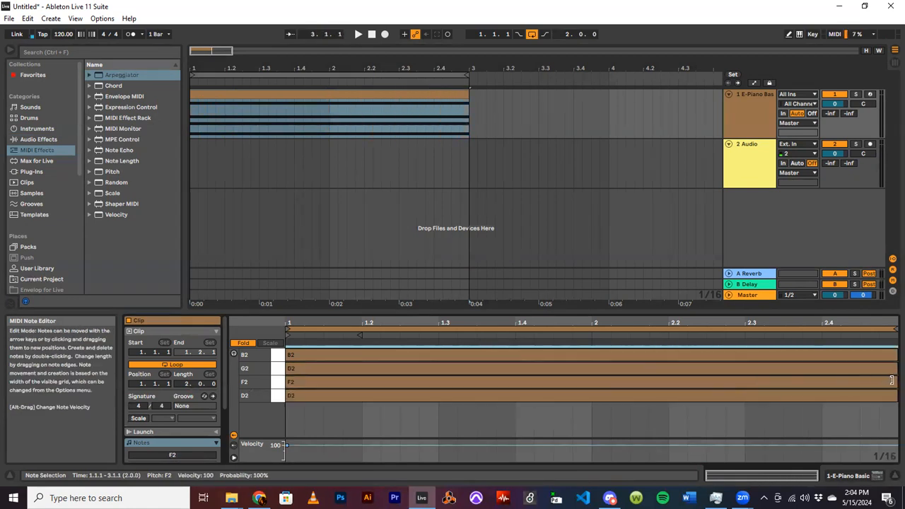
Start playing the looped chord, unfold the note editor to all keys and lower the B2 note to A2
click(356, 34)
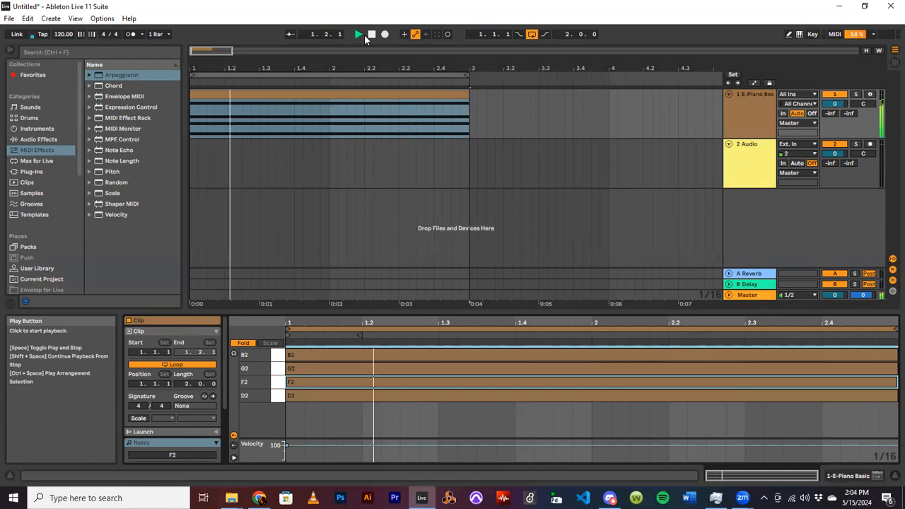
click(243, 343)
click(301, 404)
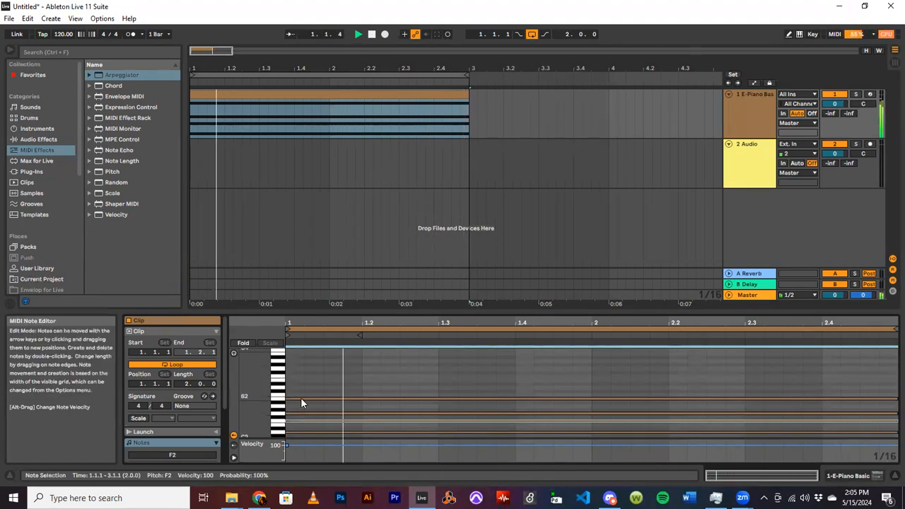
drag(302, 404, 301, 409)
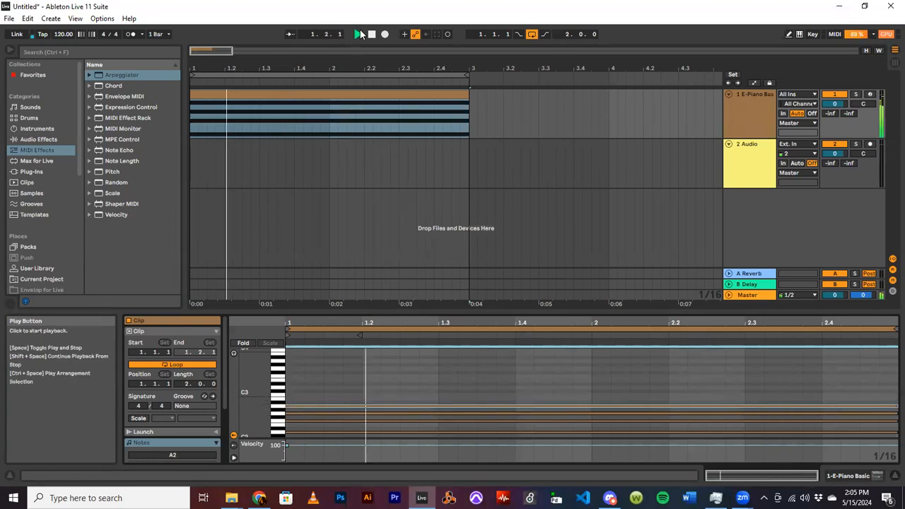
Check the track's device chain during playback, and fold the note editor back to only the keys in use
click(849, 476)
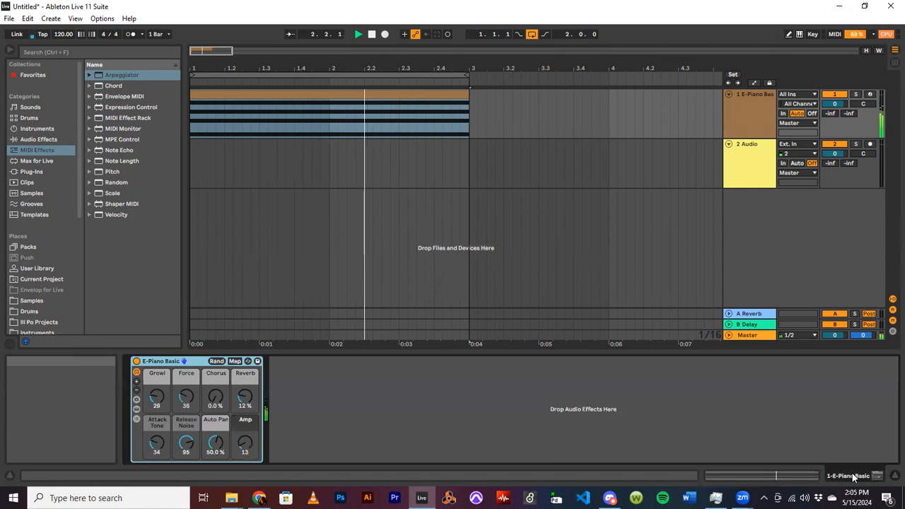
click(764, 476)
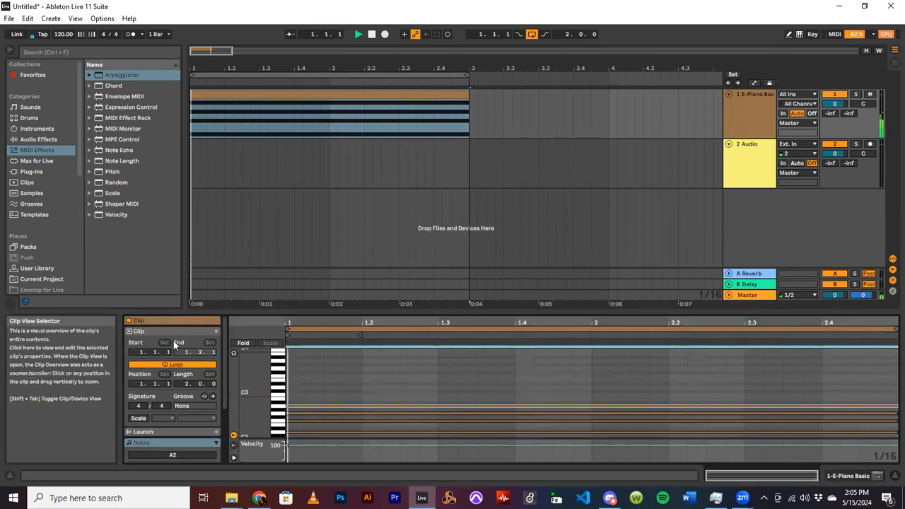
click(240, 343)
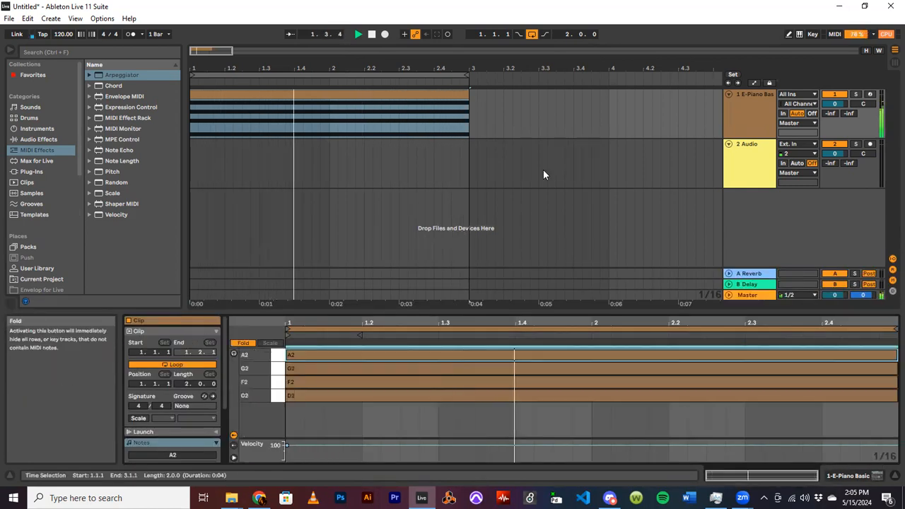
Insert the Arpeggiator MIDI effect before E-Piano Basic in the MIDI track's device chain
click(329, 109)
click(849, 476)
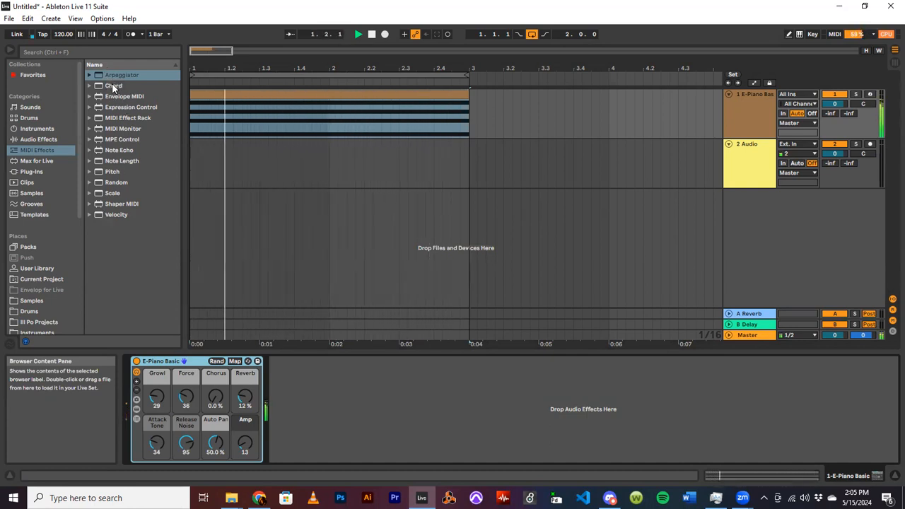
drag(114, 74, 130, 375)
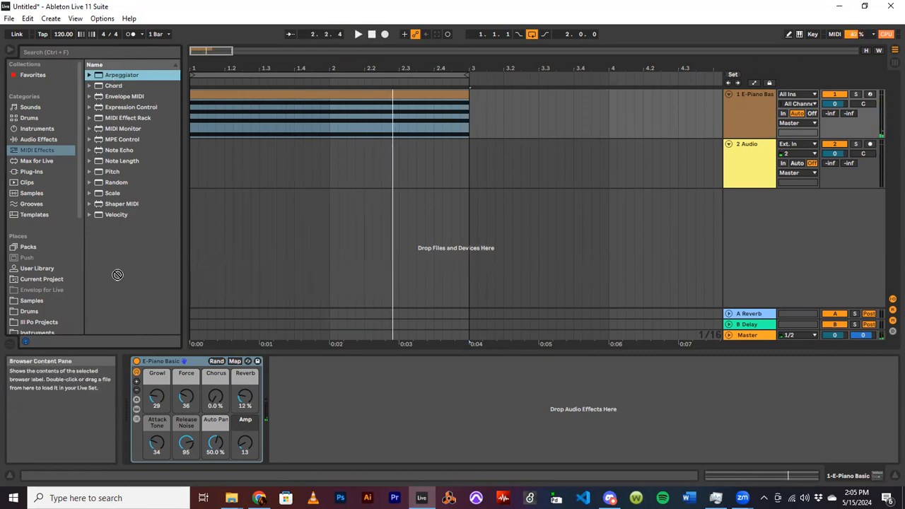
drag(130, 346, 130, 368)
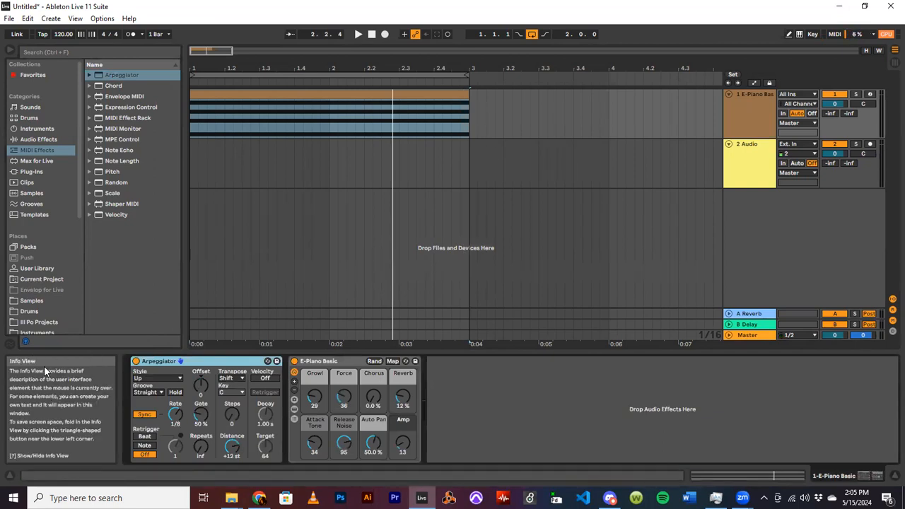
Review the chord's G2, F2 and D2 notes in the clip, ending on the track's device chain
click(204, 92)
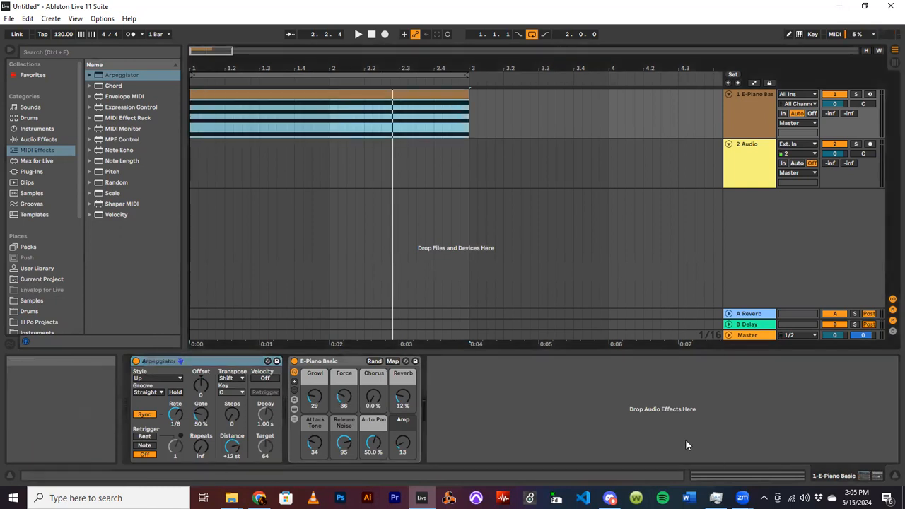
click(719, 474)
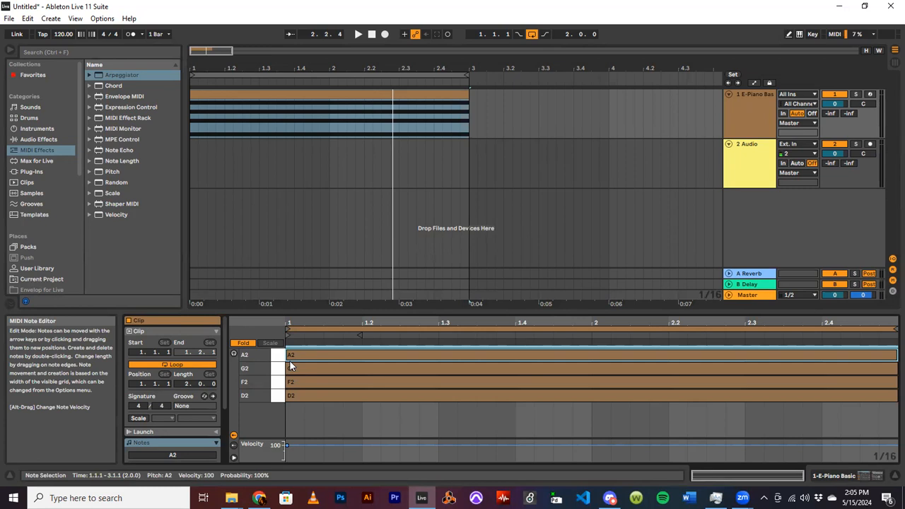
click(291, 369)
click(292, 381)
click(293, 395)
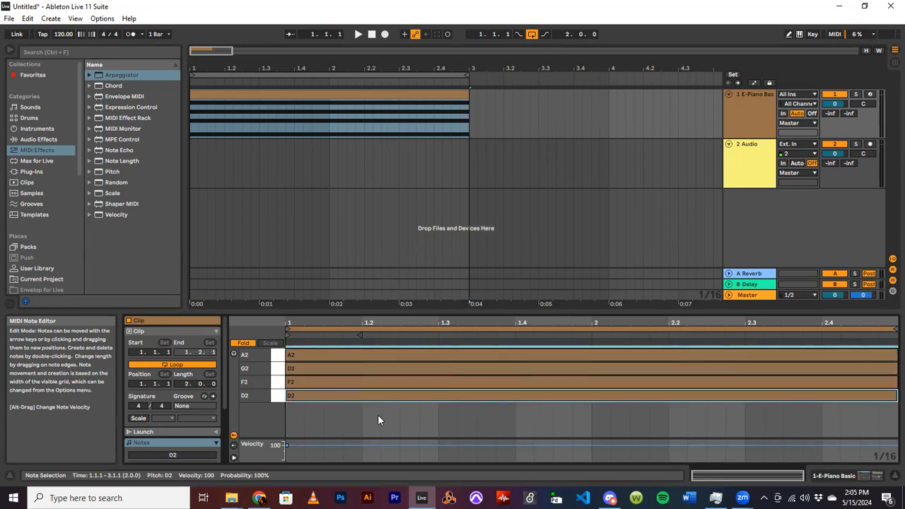
click(841, 478)
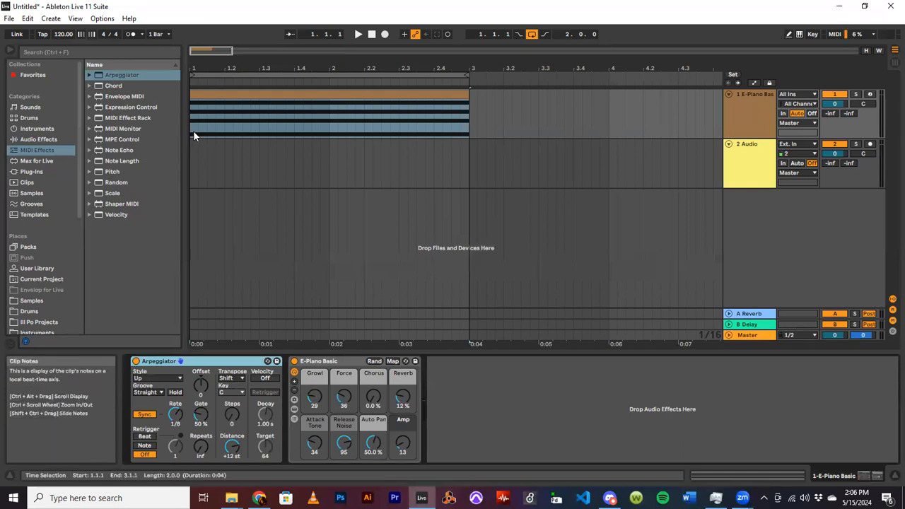
Check the Arpeggiator's style options, and play the looped chord with the device bypassed before switching it back on
click(141, 378)
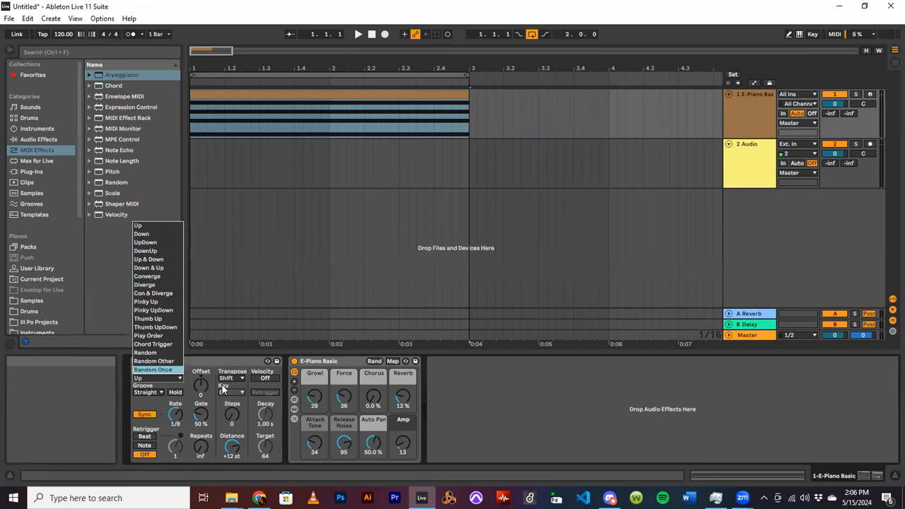
click(217, 360)
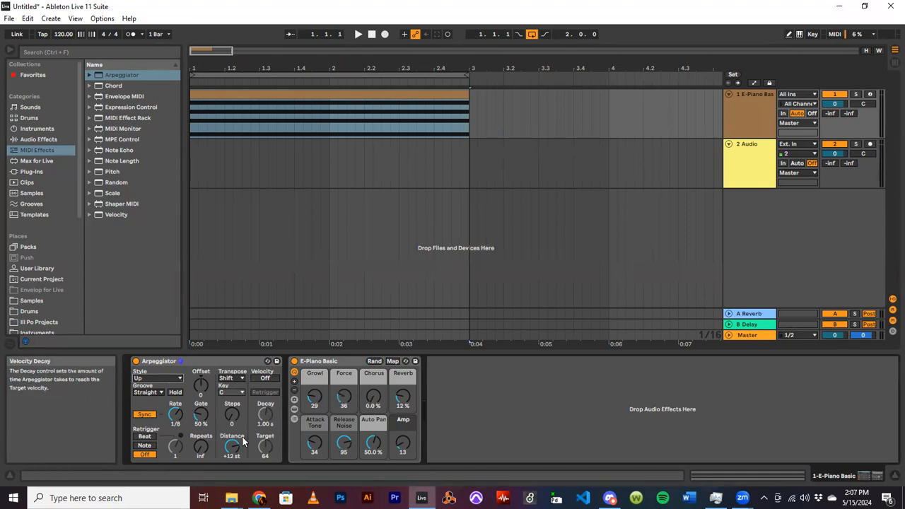
click(136, 361)
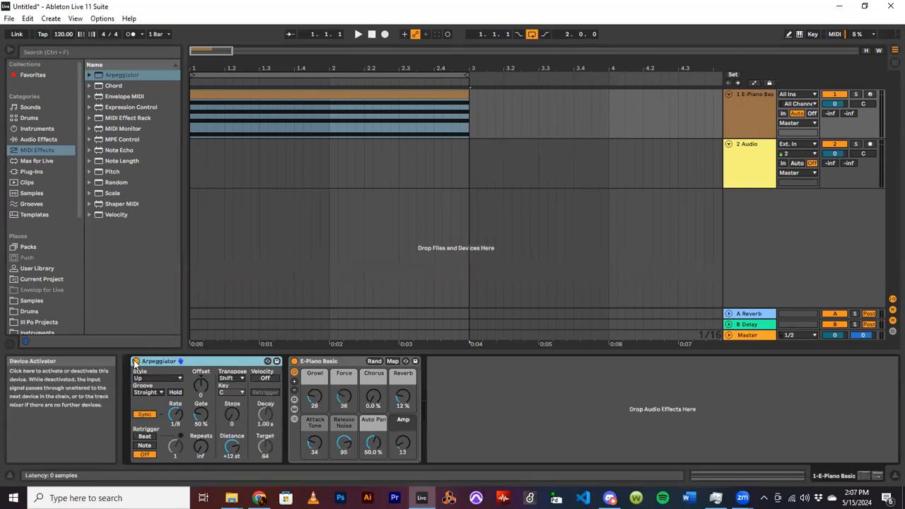
click(360, 35)
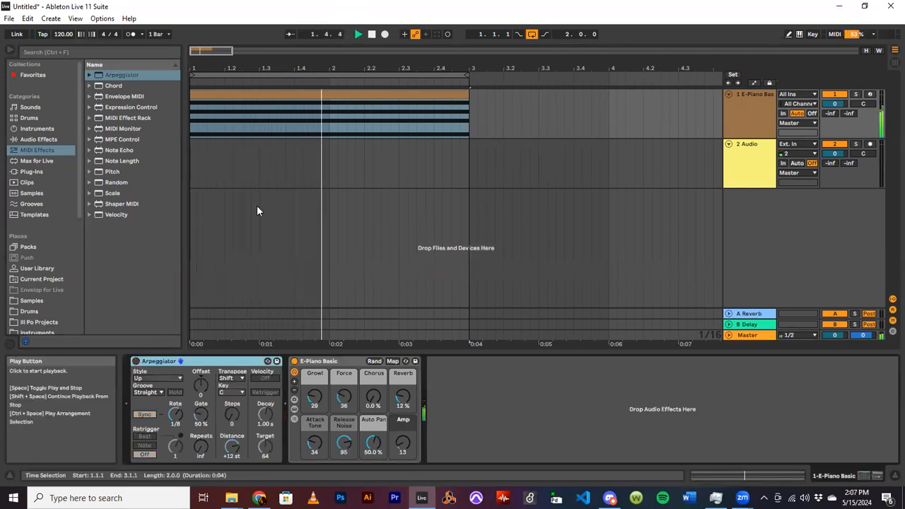
click(136, 362)
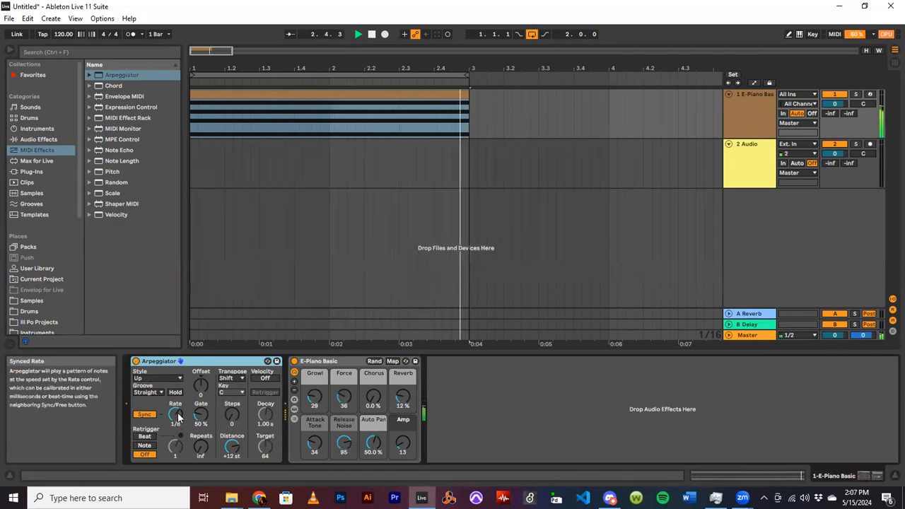
Set the Arpeggiator's Rate to 1/16 and Offset to 2, and restart playback from the loop's beginning
drag(178, 413, 178, 403)
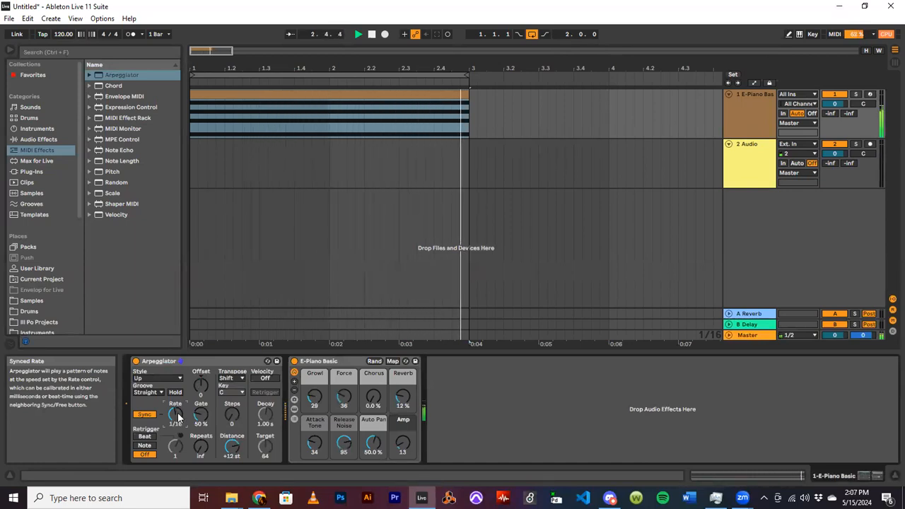
drag(195, 380, 195, 375)
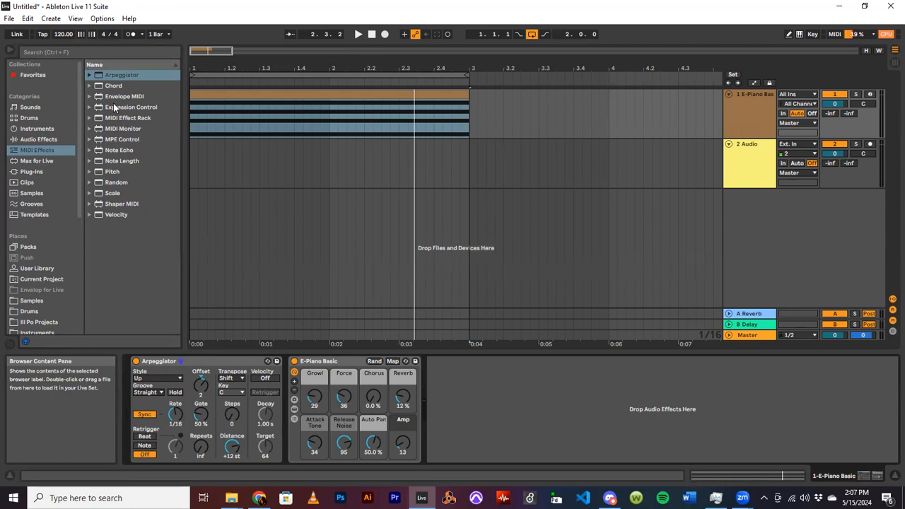
click(358, 34)
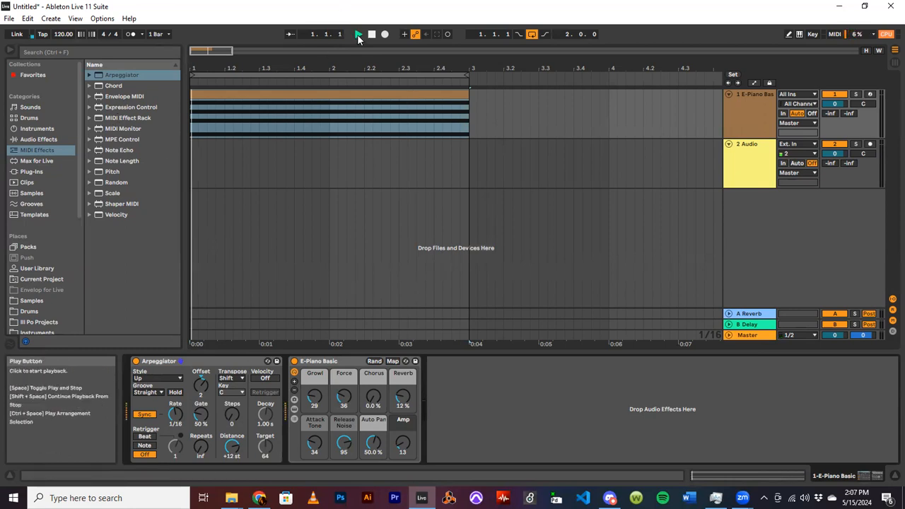
Set E-Piano Basic's Growl to 76, Force to 82, Chorus to 79 % and Reverb to 13 % during playback
drag(314, 398, 314, 365)
drag(344, 399, 344, 366)
drag(374, 397, 374, 341)
drag(403, 398, 403, 376)
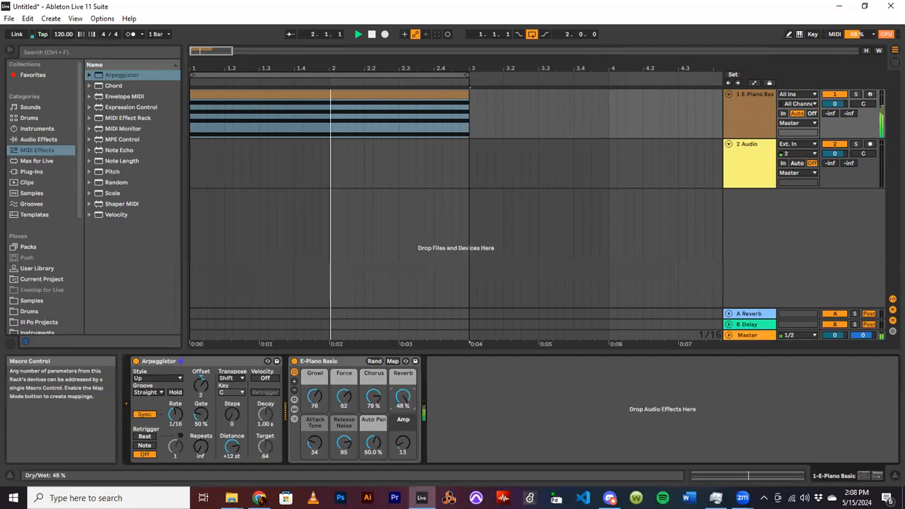
drag(403, 399, 403, 420)
Set the Arpeggiator's Rate to 1/8 and stop playback
drag(176, 415, 175, 407)
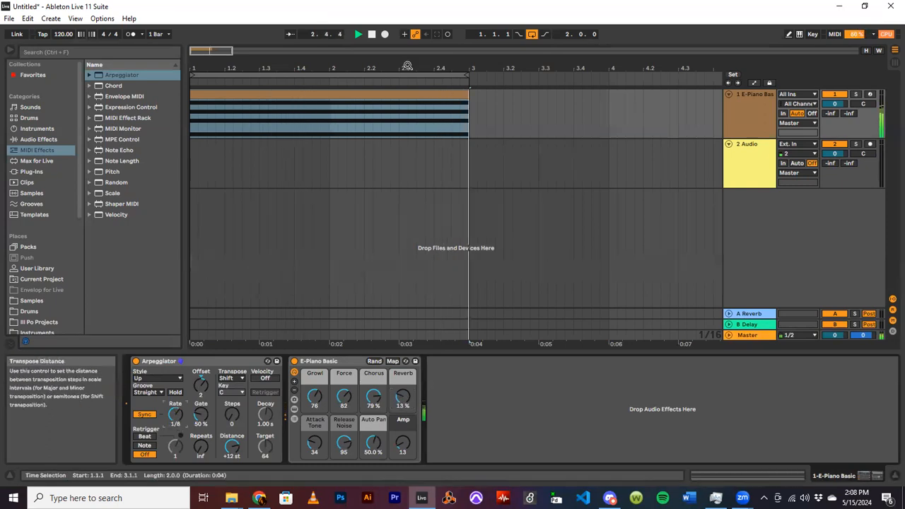
click(372, 35)
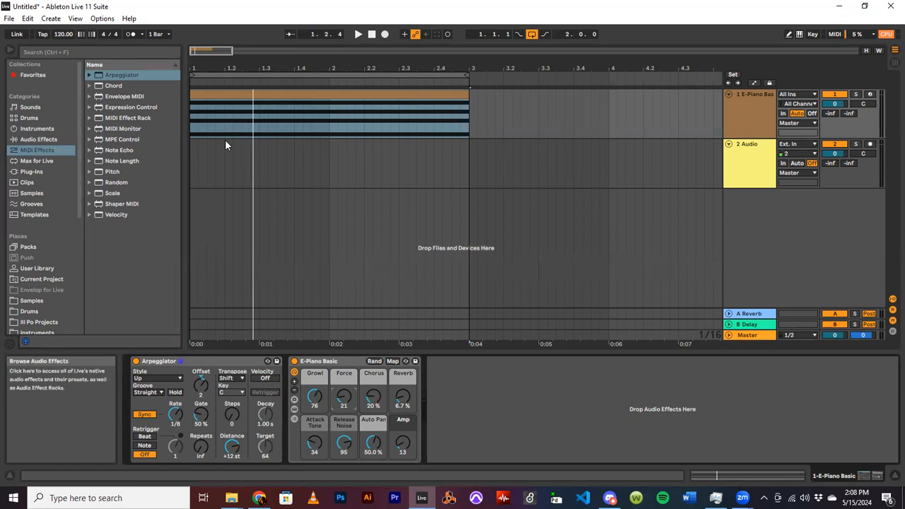
Review the notes of the chord clip, and return to the track's device chain
double_click(276, 95)
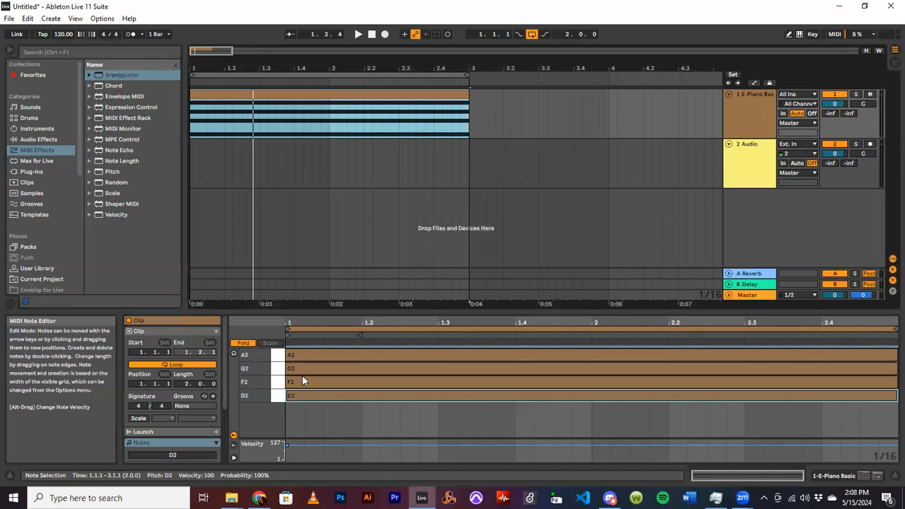
click(854, 476)
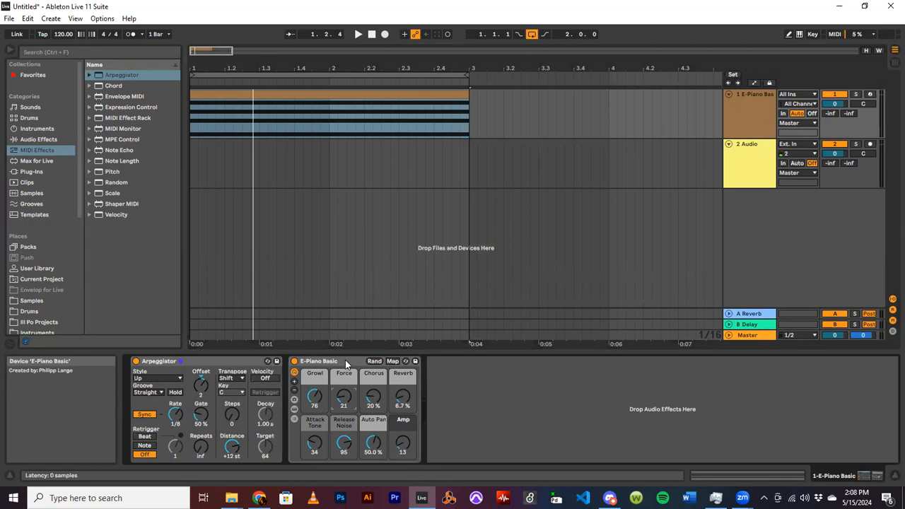
Show the audio effects in the browser, and collapse and re-expand the Arpeggiator and E-Piano Basic devices
click(29, 144)
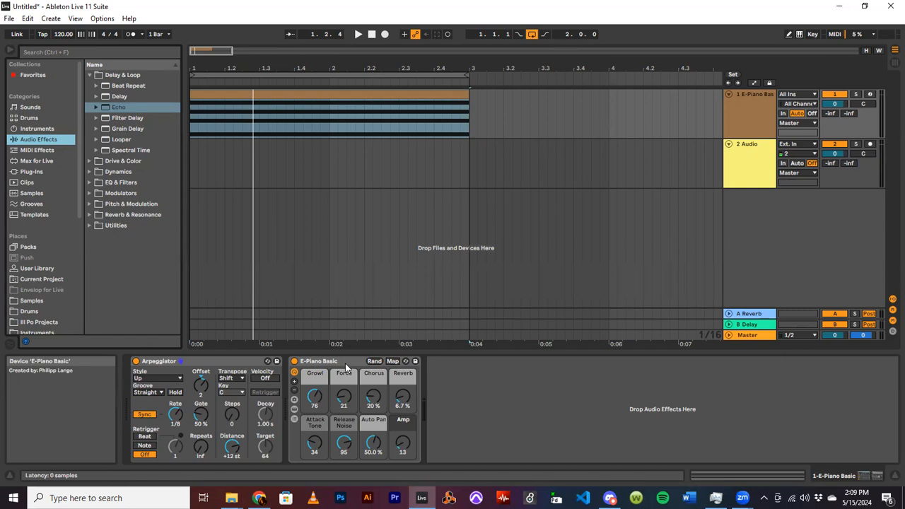
double_click(194, 363)
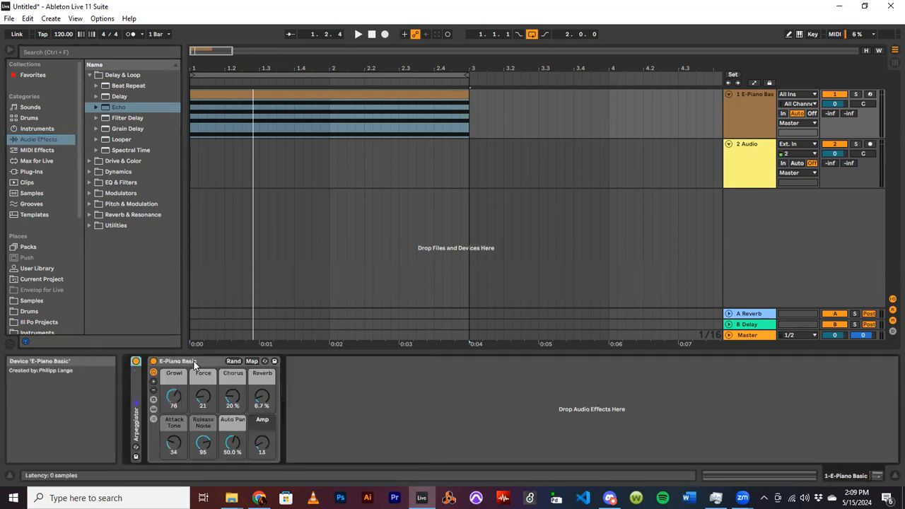
double_click(136, 389)
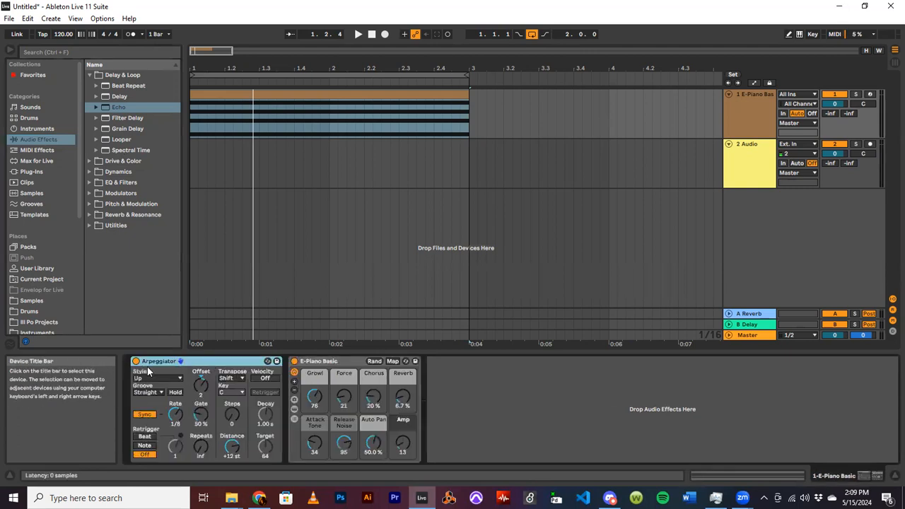
double_click(338, 364)
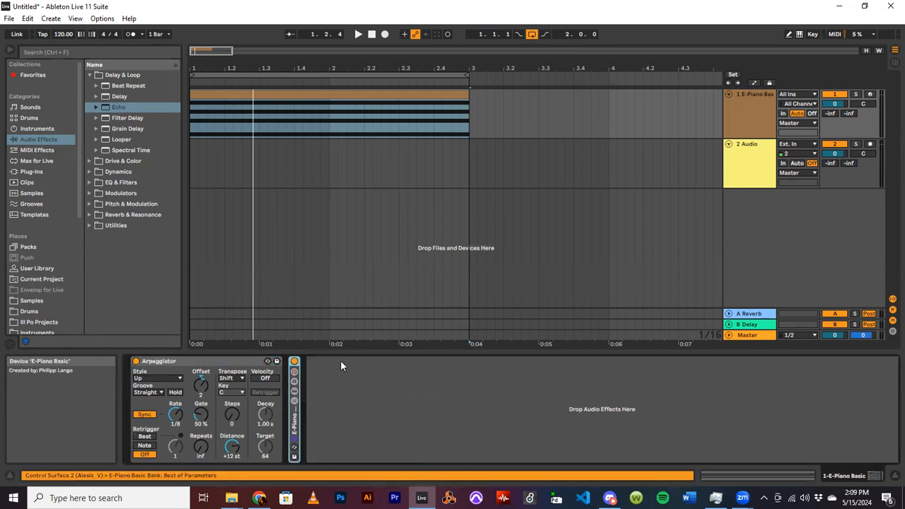
double_click(293, 423)
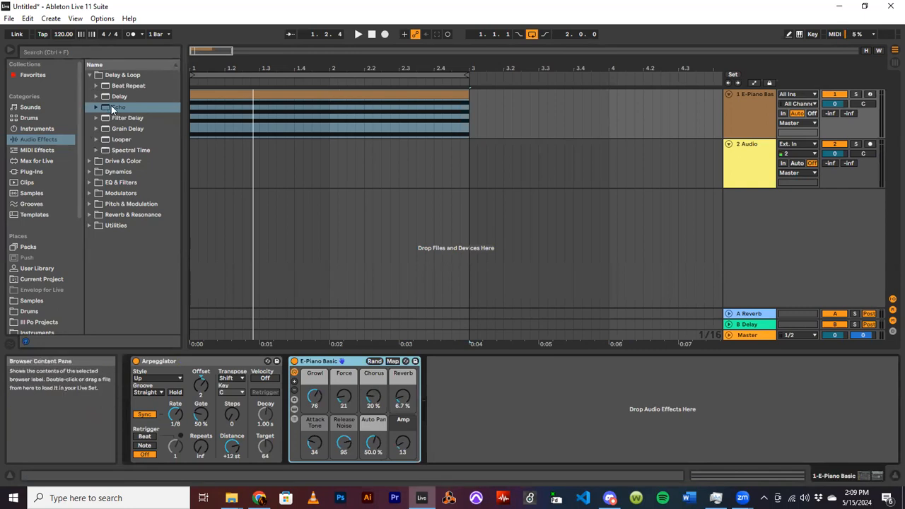
Insert Echo after E-Piano Basic with 1/16 delay times, and play the loop with Echo bypassed before reactivating it
mouse_move(106, 109)
mouse_down()
mouse_move(353, 290)
mouse_move(480, 405)
mouse_up()
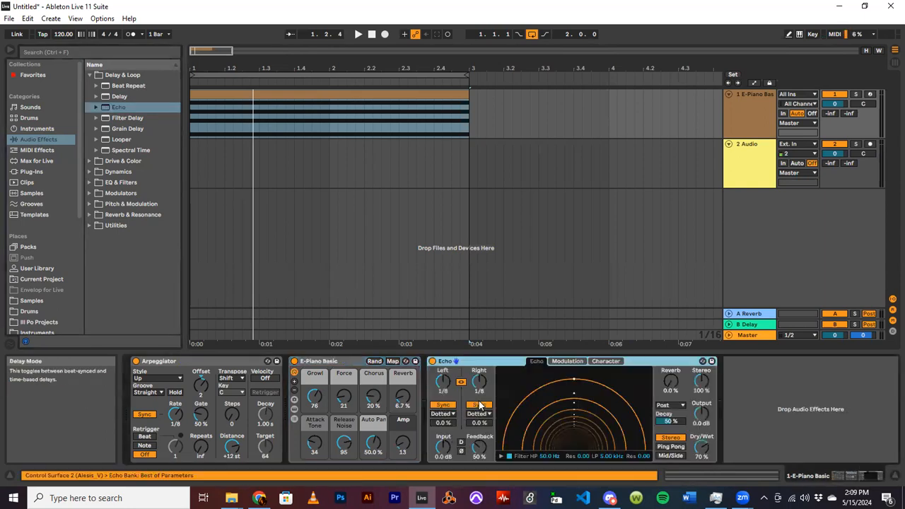
drag(443, 382, 443, 390)
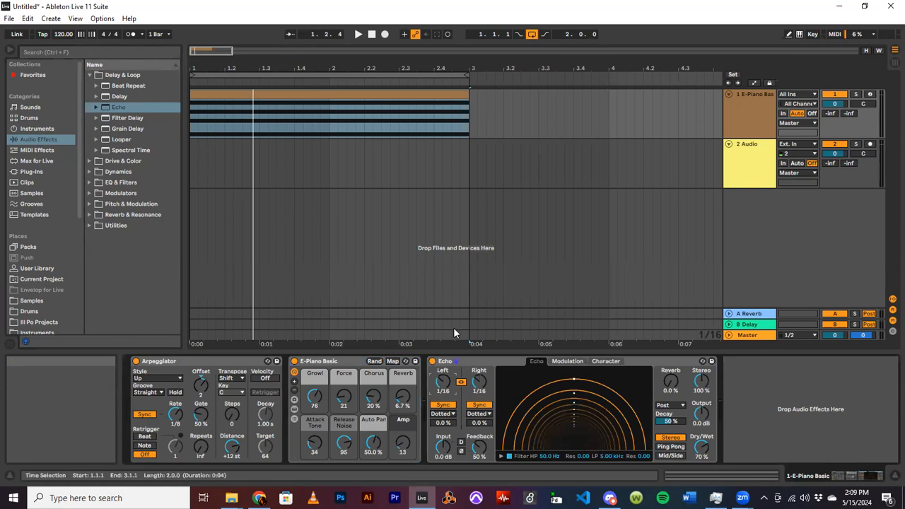
click(370, 35)
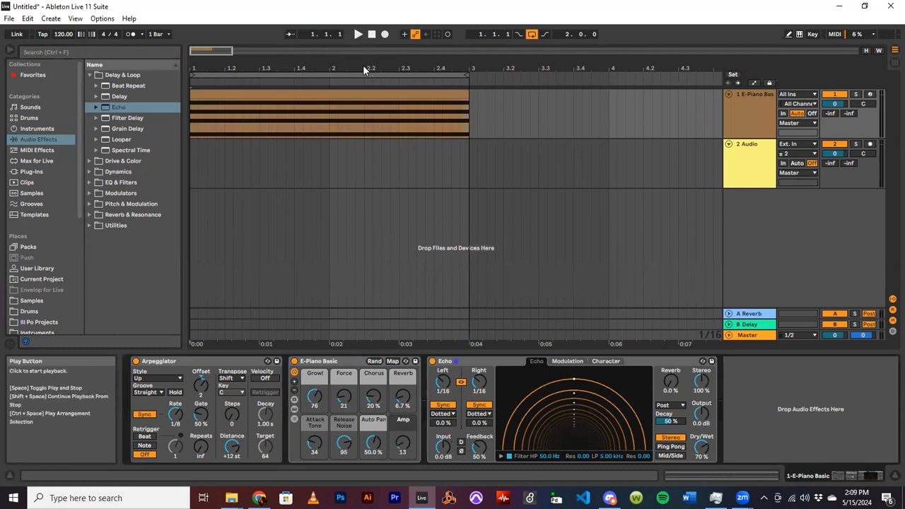
click(357, 34)
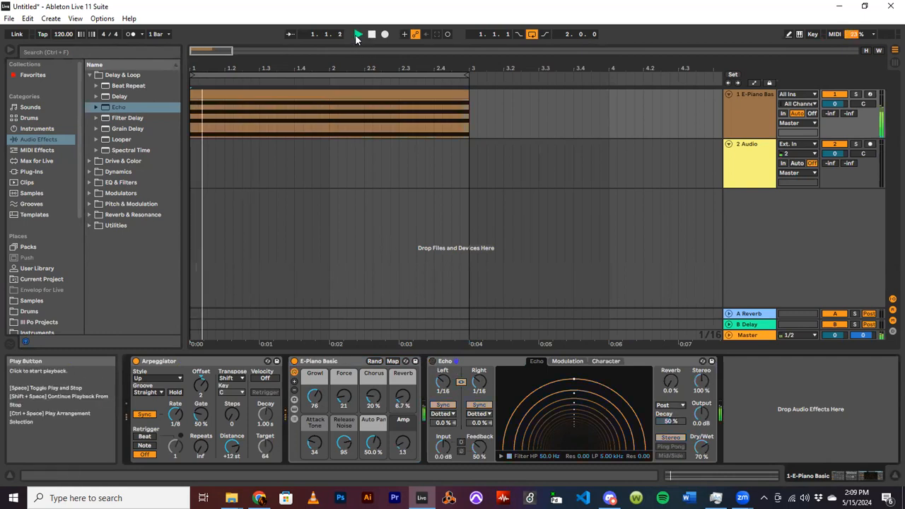
click(433, 361)
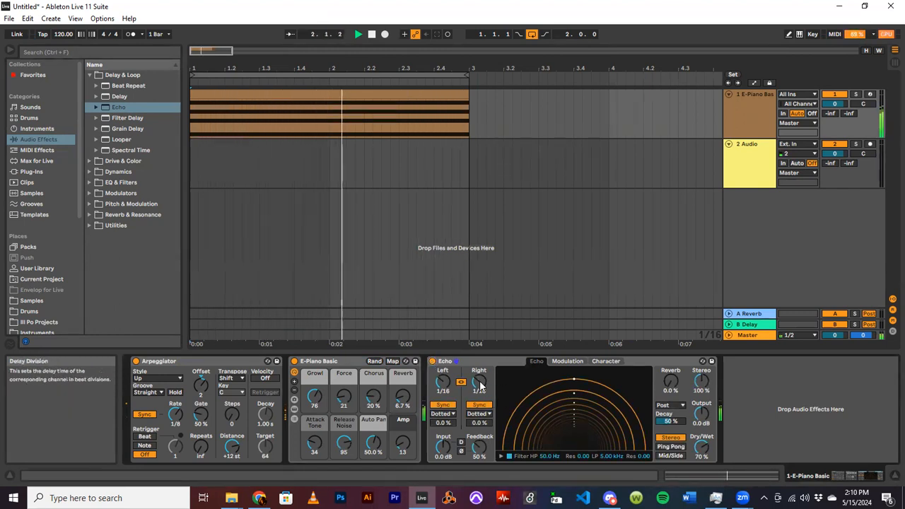
Set Echo's delay times to 1/8, Reverb to 13 %, Dry/Wet to 42 % and Feedback to 70 %
drag(480, 383, 479, 375)
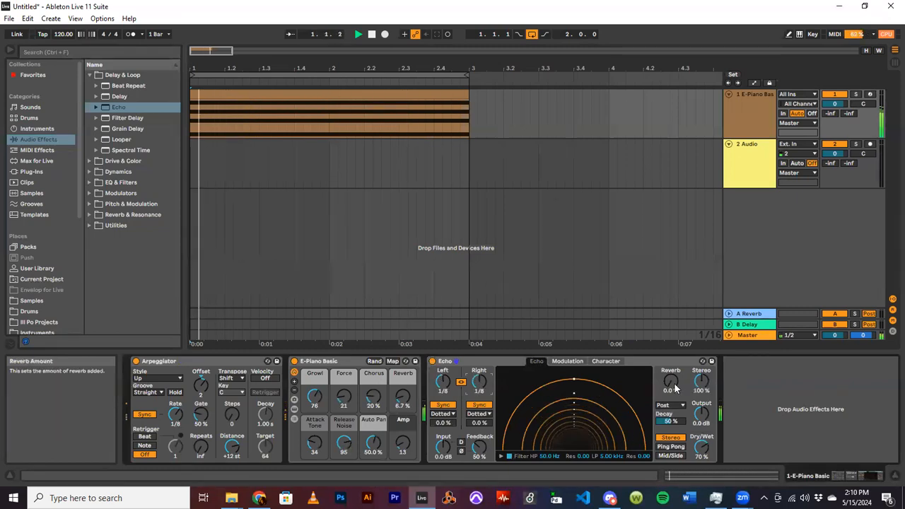
mouse_move(675, 388)
mouse_down()
mouse_move(675, 350)
mouse_move(675, 376)
mouse_up()
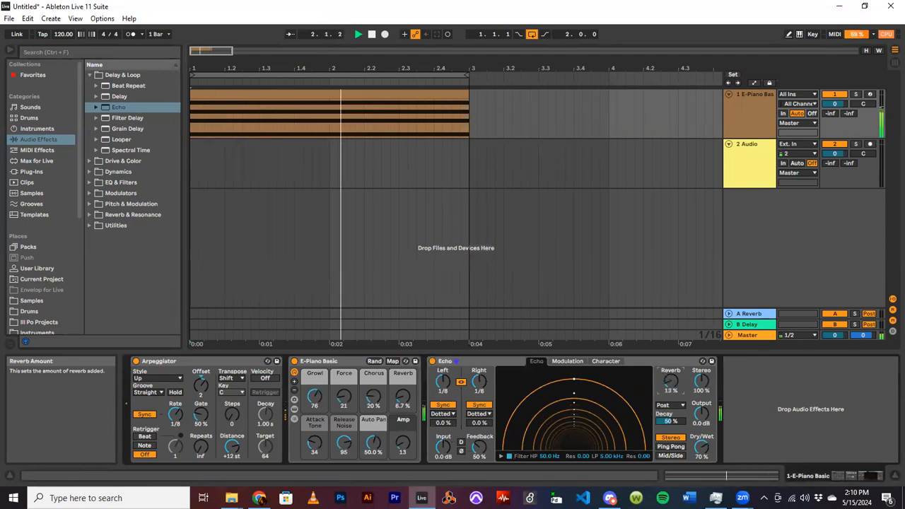
drag(702, 447, 702, 467)
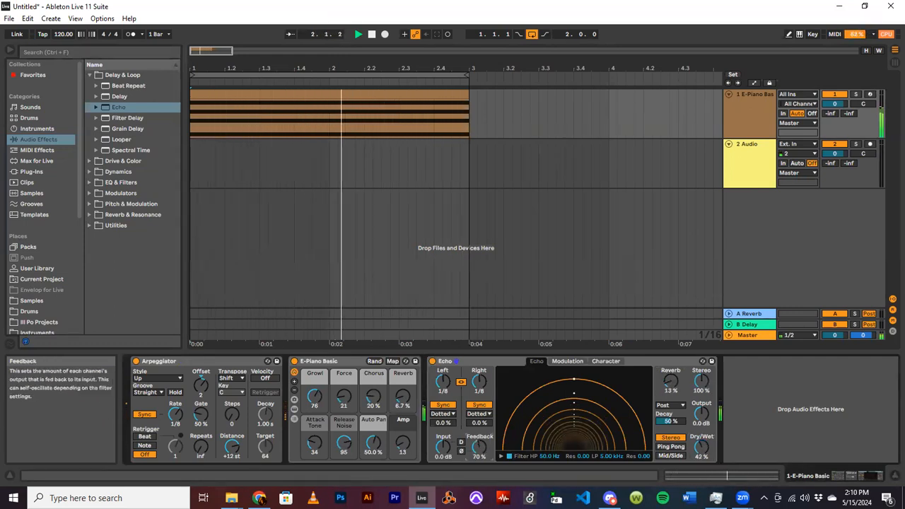
drag(480, 451, 479, 436)
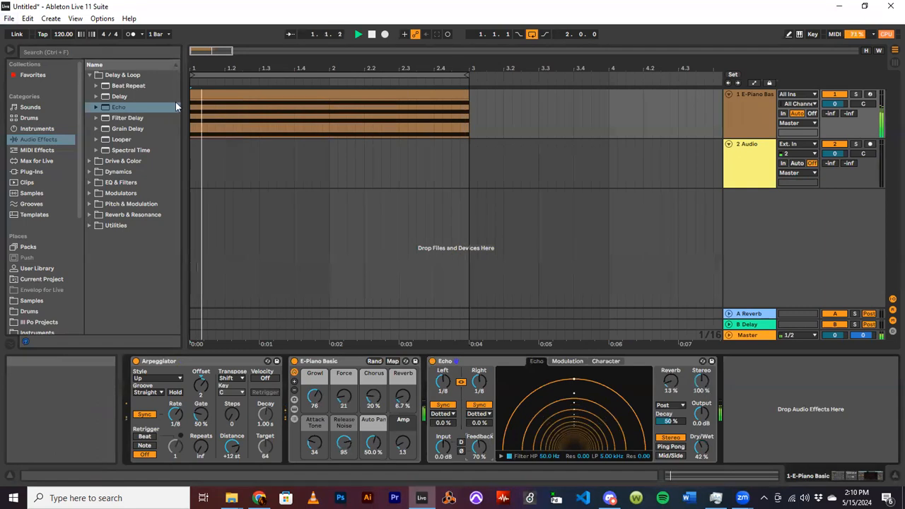
Look through the EQ & Filters audio effects while the loop plays, collapse the effect folders and stop playback
click(89, 75)
click(89, 106)
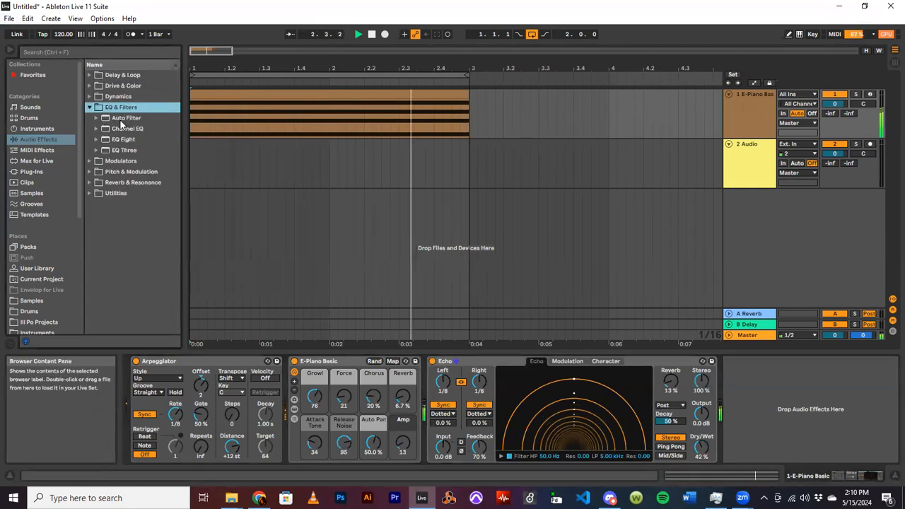
click(88, 107)
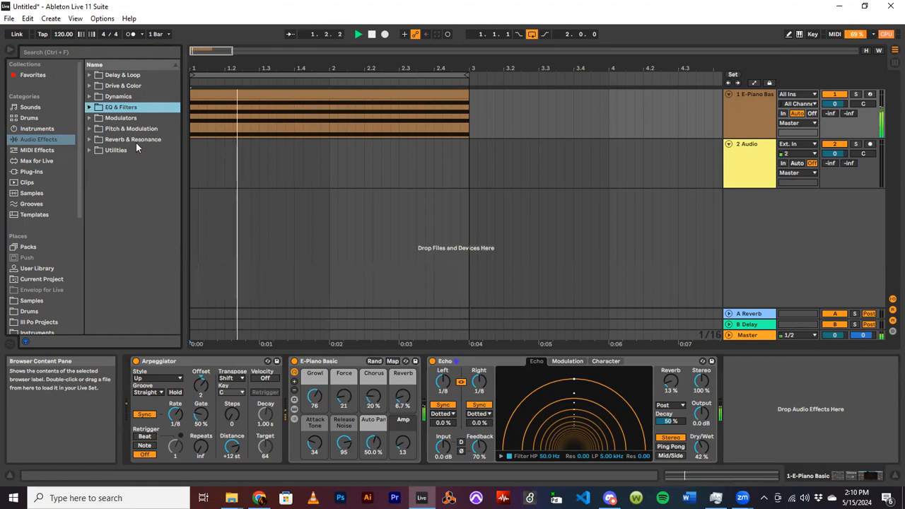
click(372, 35)
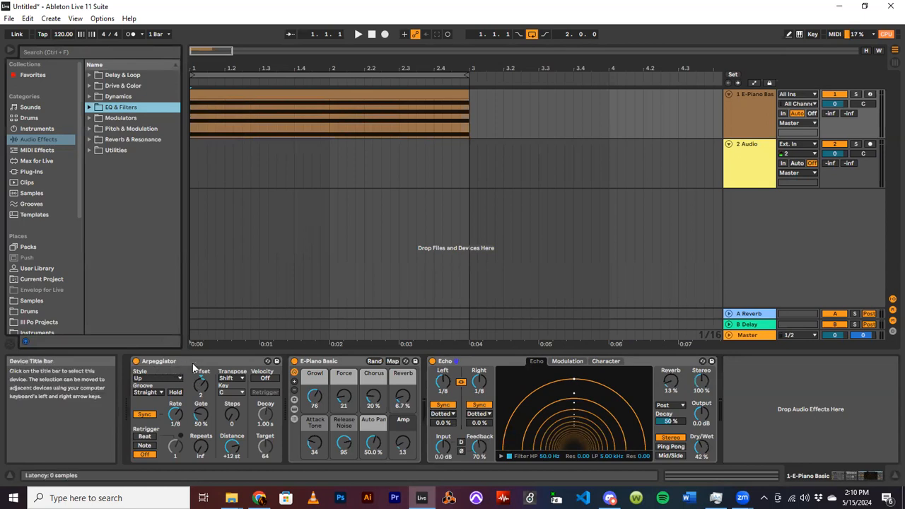
Insert a new MIDI track below the Audio track, select it and show the Drums presets in the browser
click(759, 109)
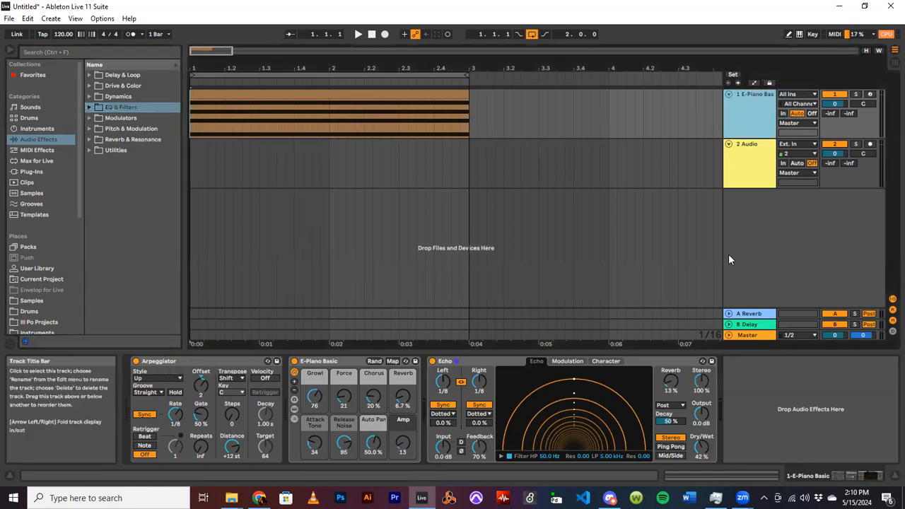
right_click(750, 201)
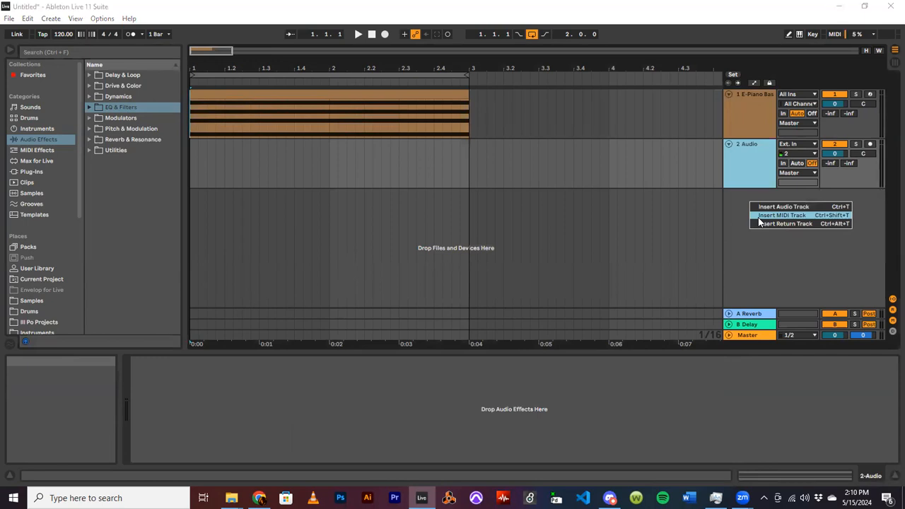
click(759, 219)
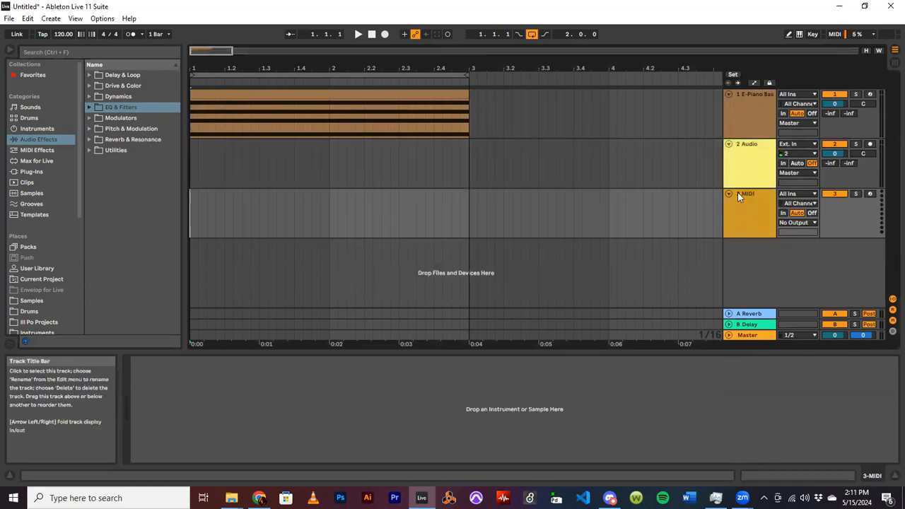
click(746, 198)
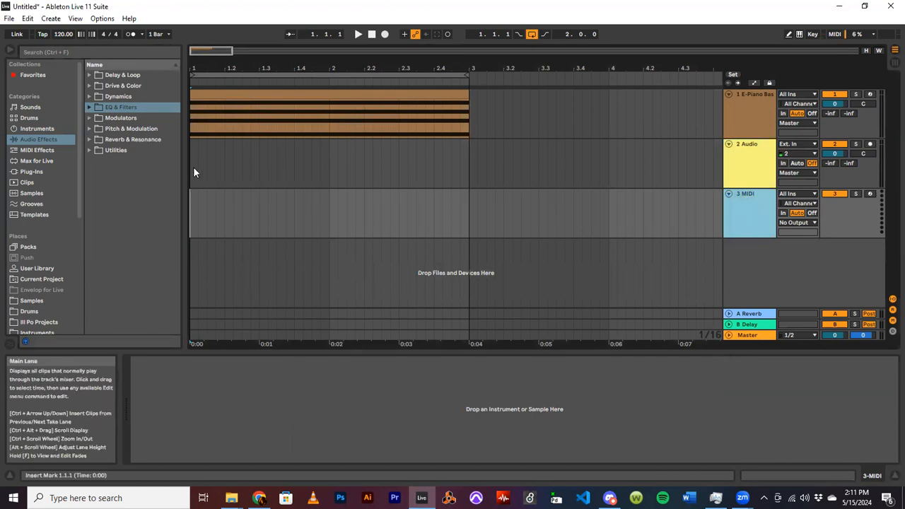
click(29, 119)
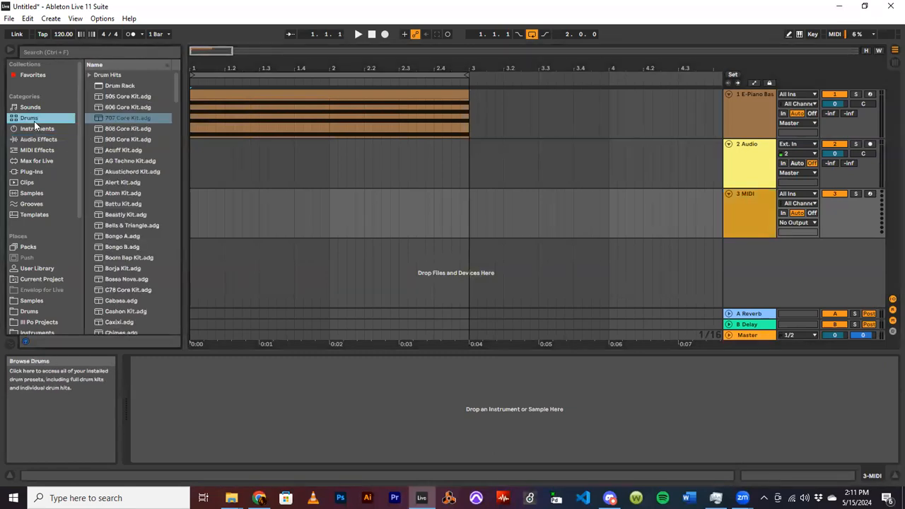
Load an empty Drum Rack onto the new MIDI track below the Audio track
click(111, 87)
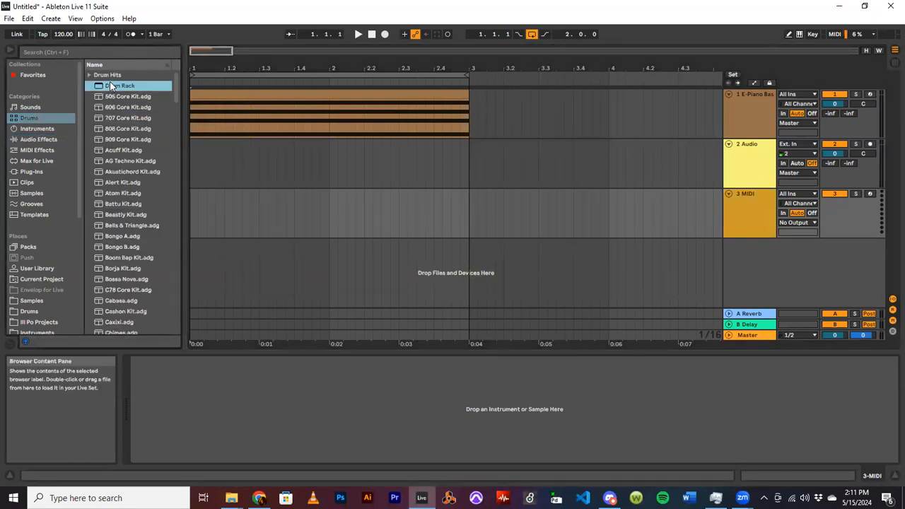
drag(114, 87, 206, 378)
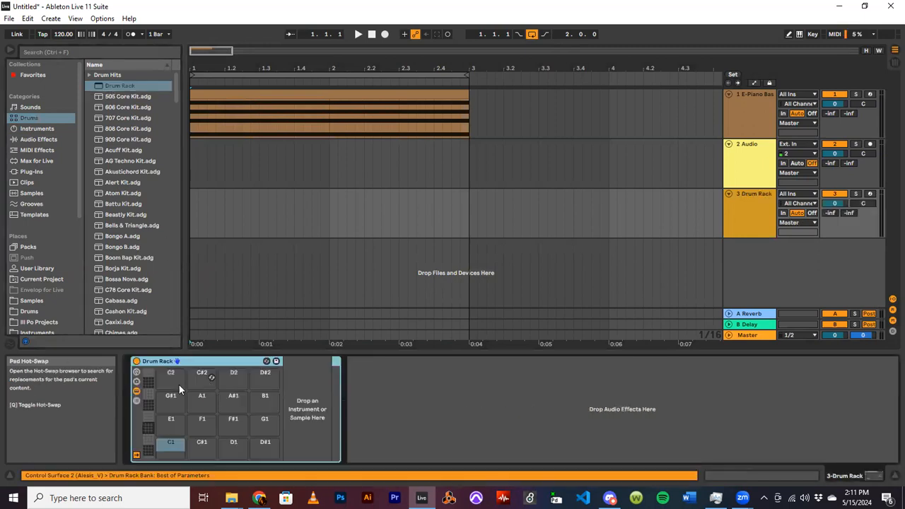
Look over the empty Drum Rack's pads, a pad's hot-swap choices and the pad overview
click(234, 377)
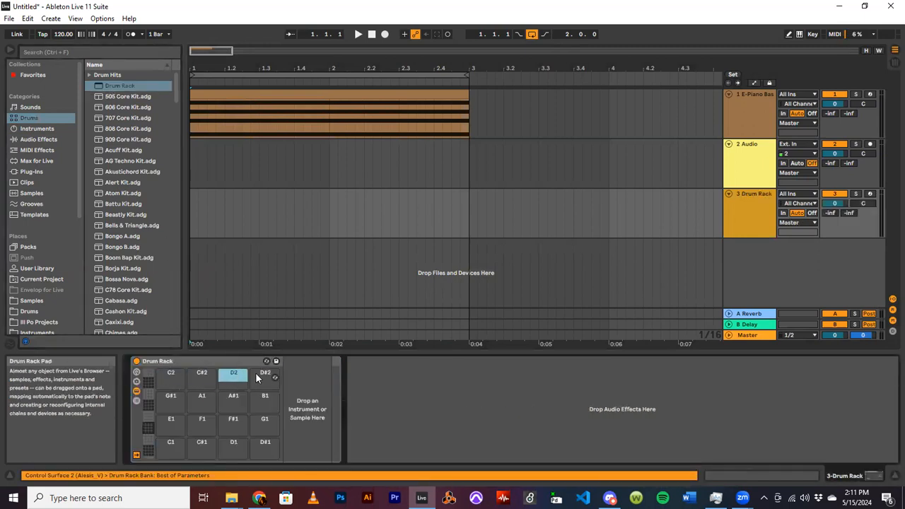
click(264, 398)
click(220, 399)
click(199, 403)
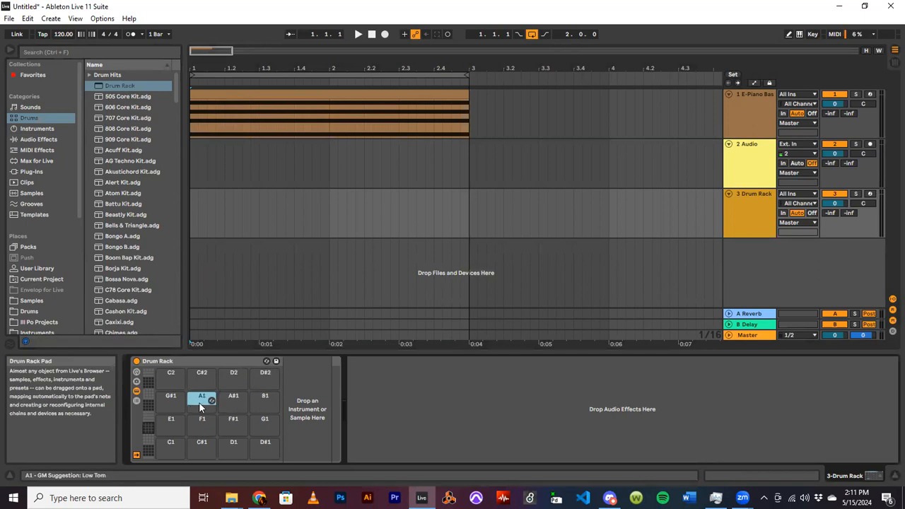
click(171, 399)
click(171, 376)
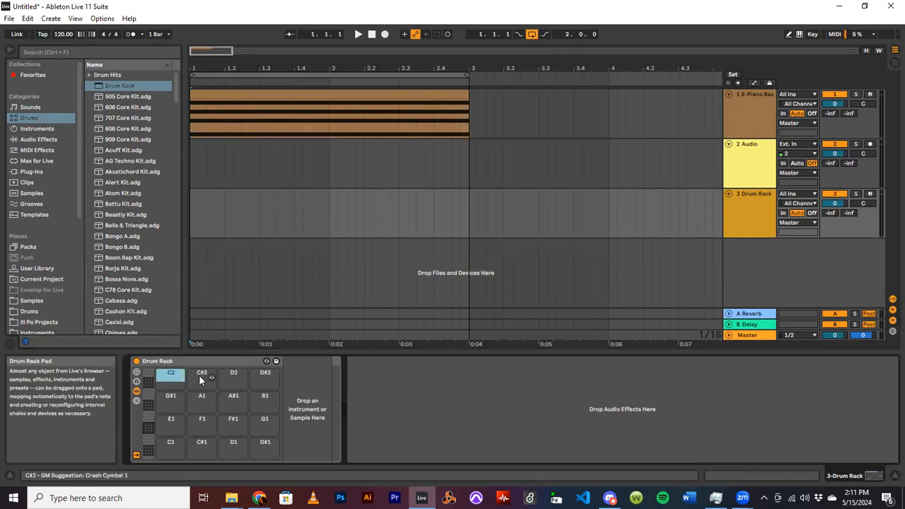
click(201, 377)
click(229, 376)
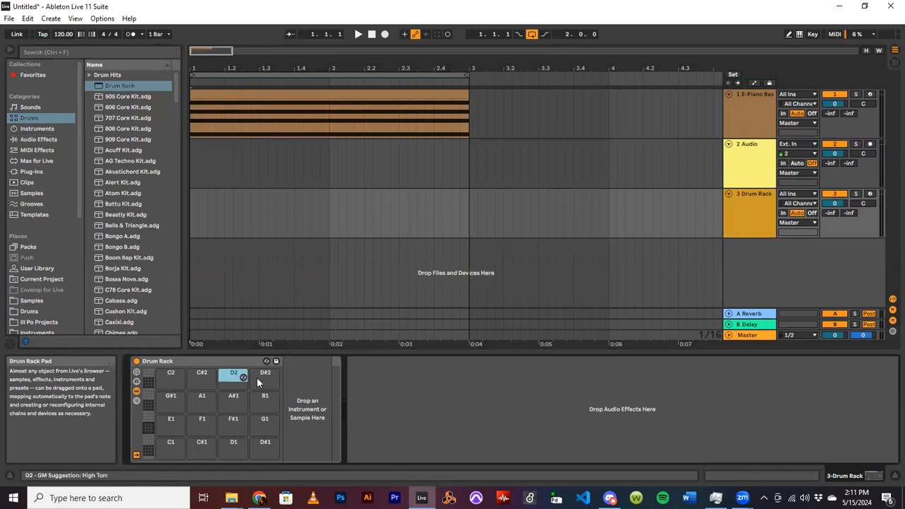
click(264, 373)
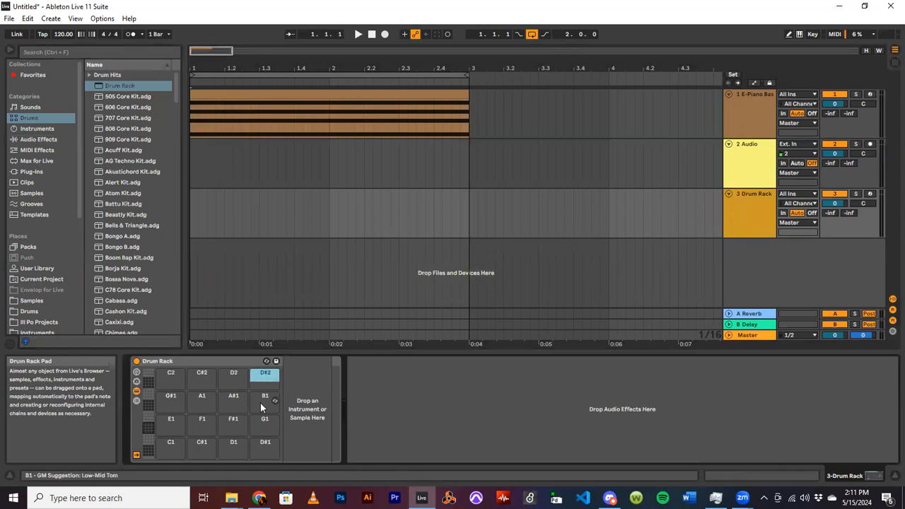
click(167, 398)
click(211, 401)
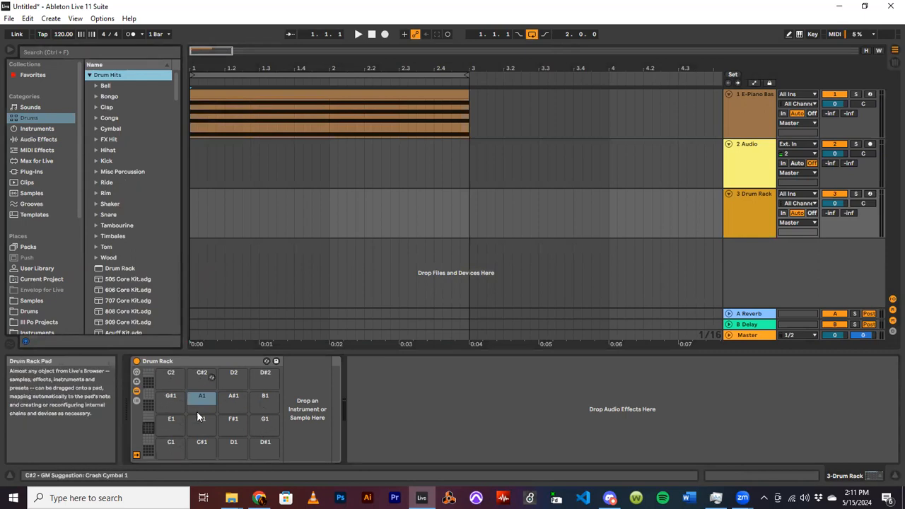
click(148, 398)
drag(148, 398, 146, 425)
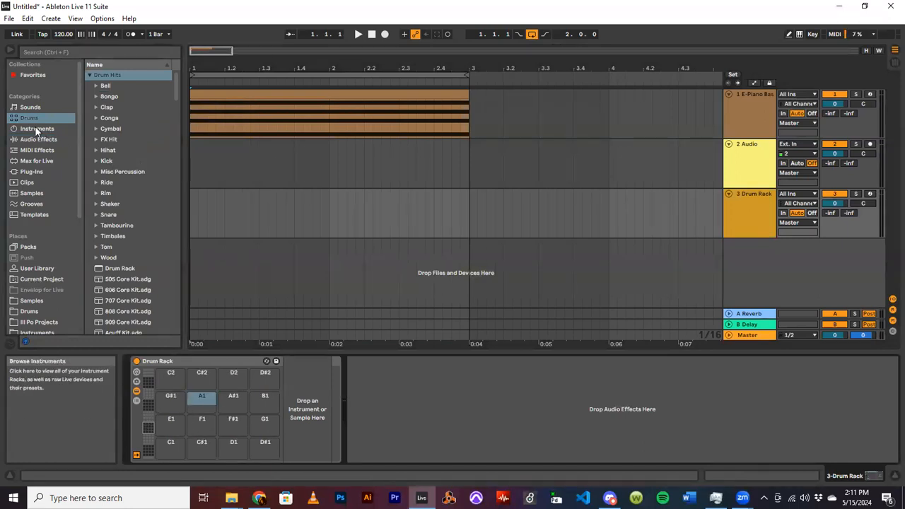
Collapse Drum Hits, preview the 505, 606, 707 and 808 Core Kits, and load 707 Core Kit onto the drum track
click(175, 90)
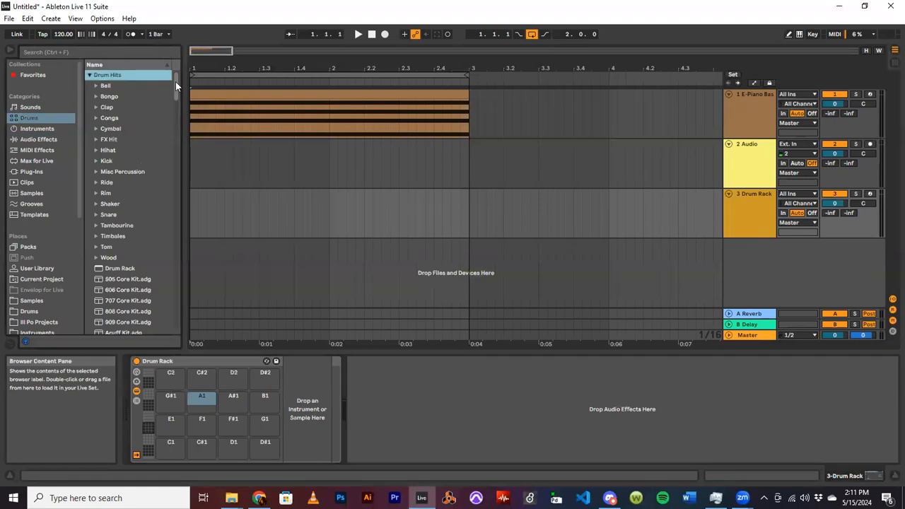
click(88, 75)
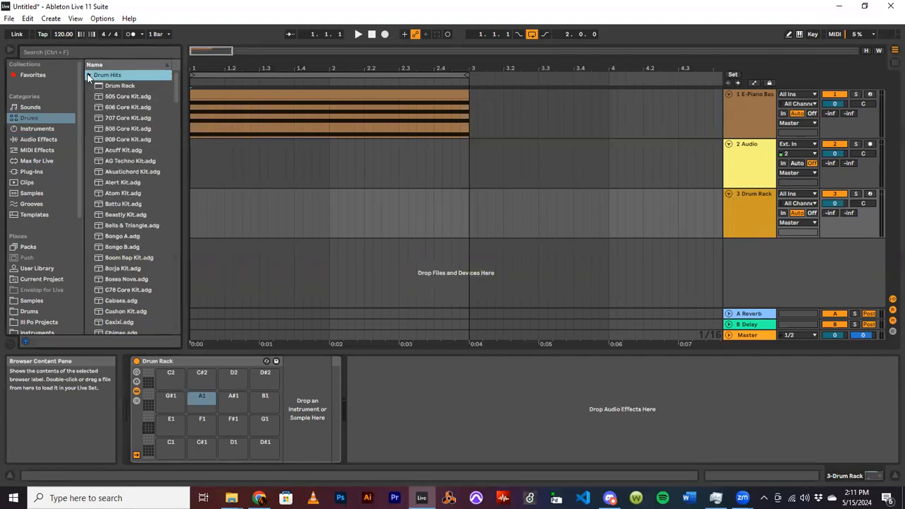
click(114, 96)
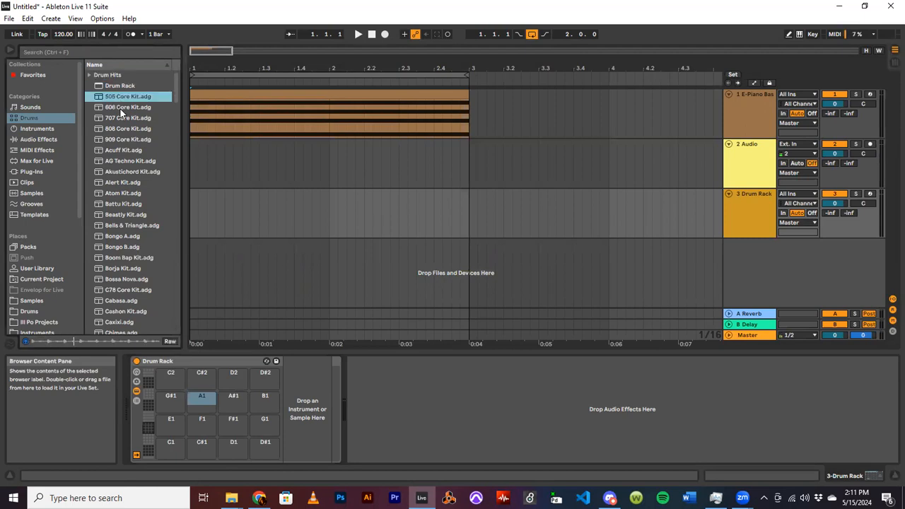
click(120, 109)
click(122, 117)
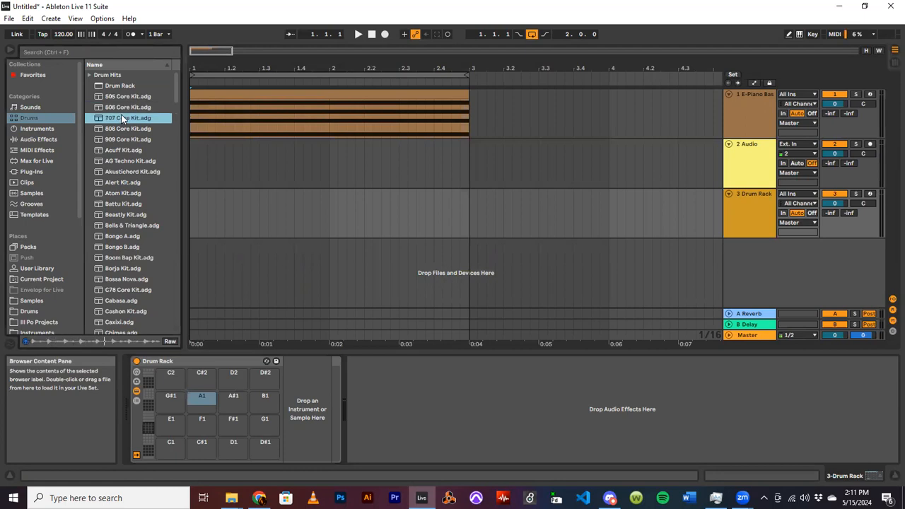
key(Down)
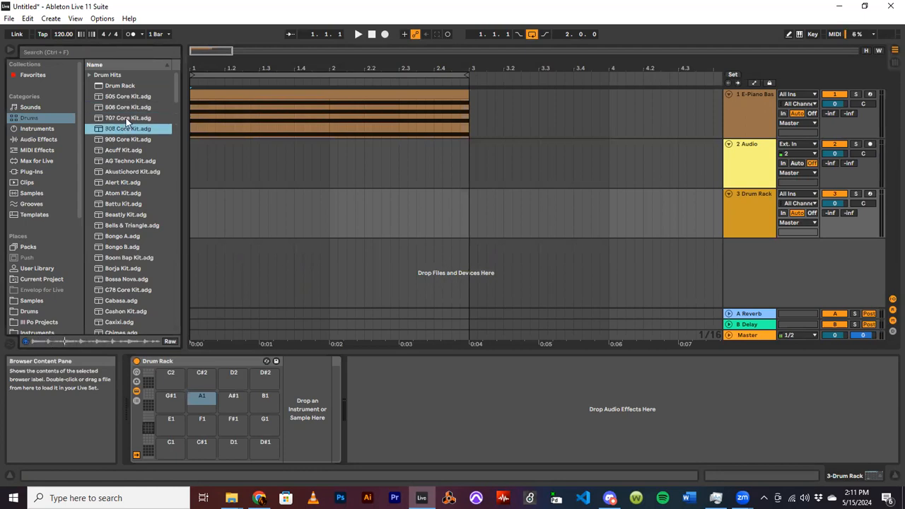
key(Up)
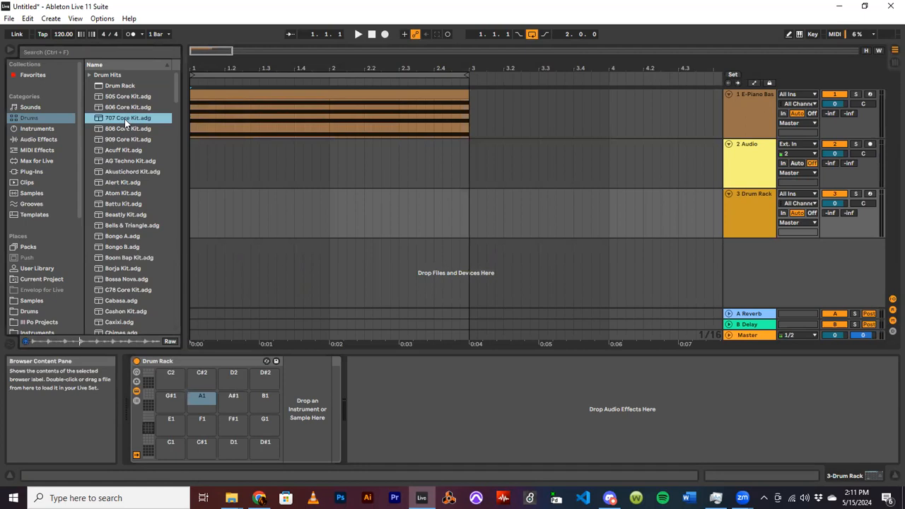
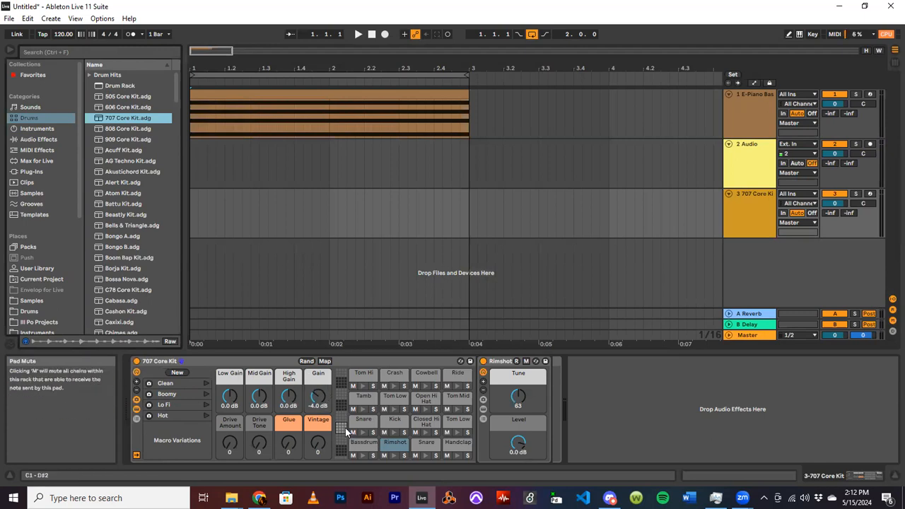
Audition the 707 Core Kit's pads, including the toms, crash, cowbell, ride, hi-hat, tambourine, snares and kick
click(361, 385)
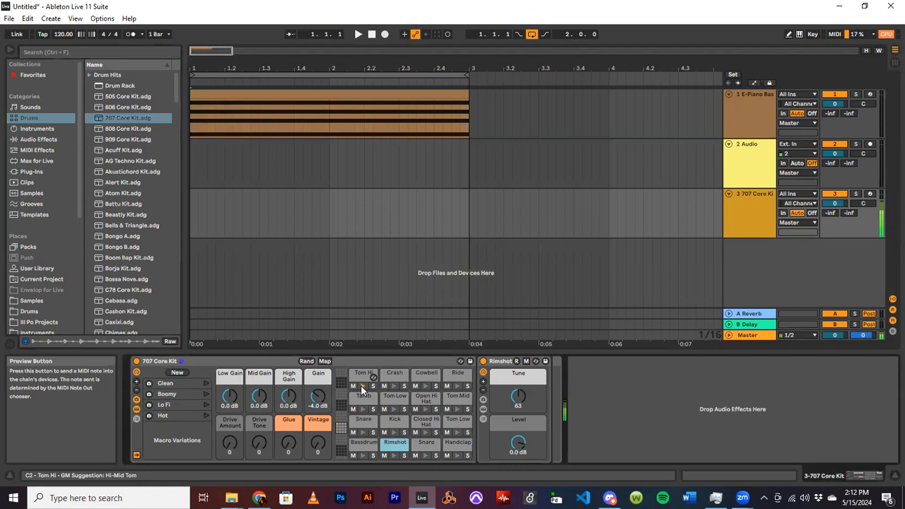
click(394, 387)
click(426, 386)
click(458, 386)
click(457, 409)
click(426, 409)
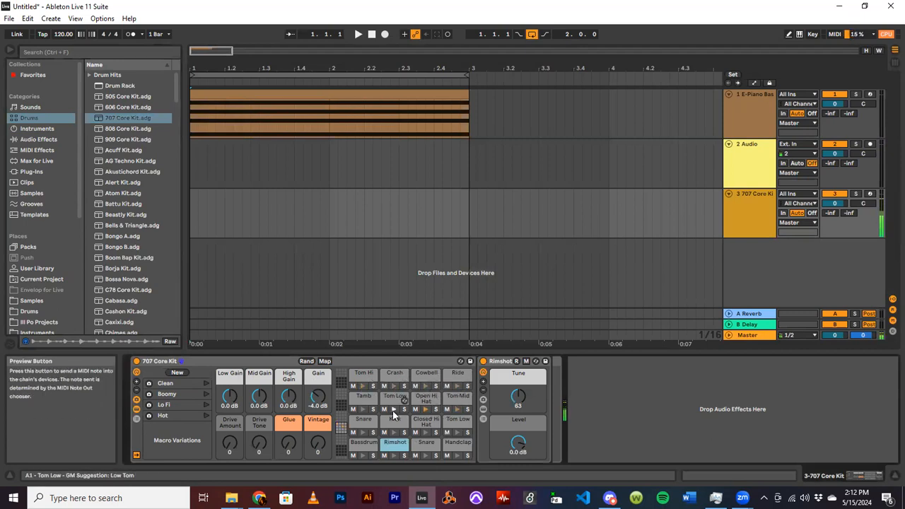
click(362, 409)
click(362, 432)
click(395, 432)
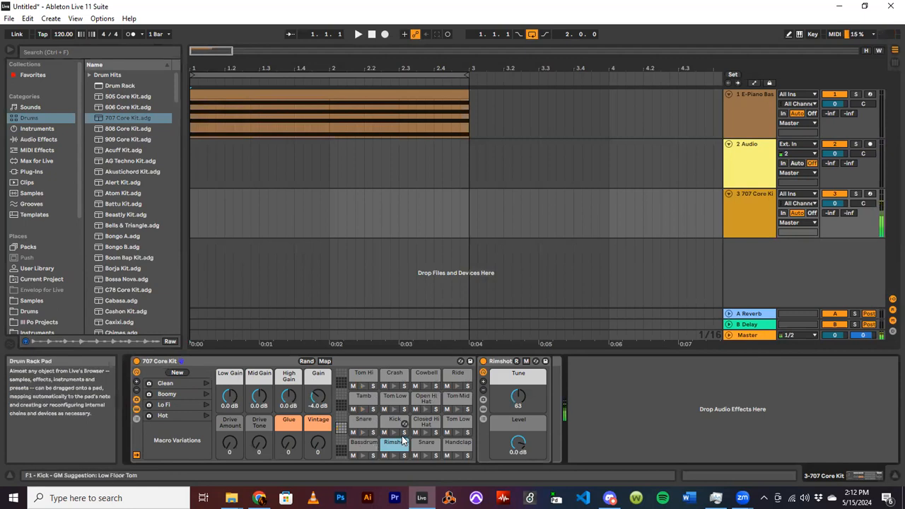
click(456, 432)
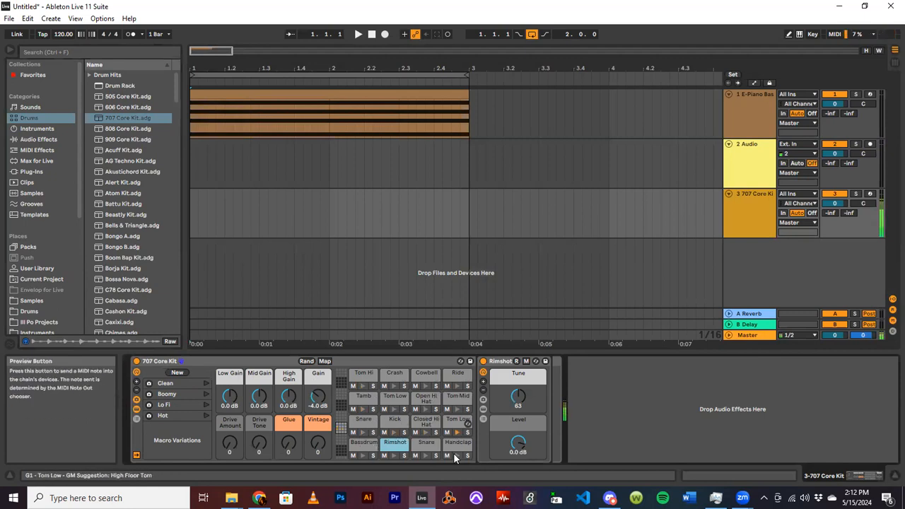
click(425, 456)
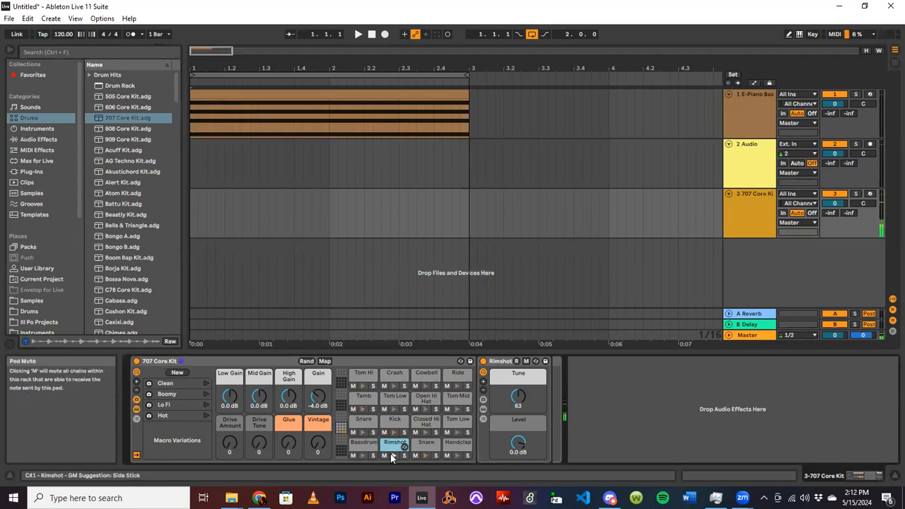
click(362, 433)
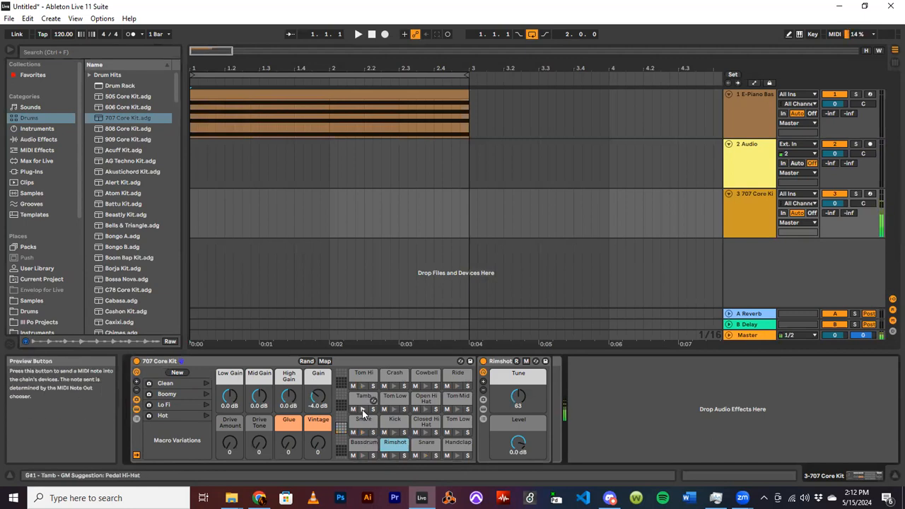
click(423, 386)
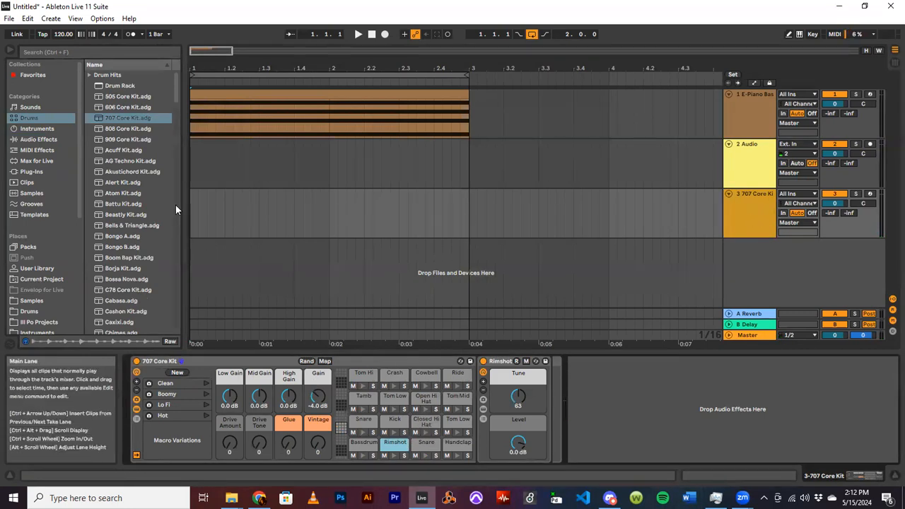
Insert an empty MIDI clip at bar 1 on the 707 Core Kit track and extend it to bar 2
click(223, 94)
drag(195, 52, 231, 89)
drag(195, 52, 194, 34)
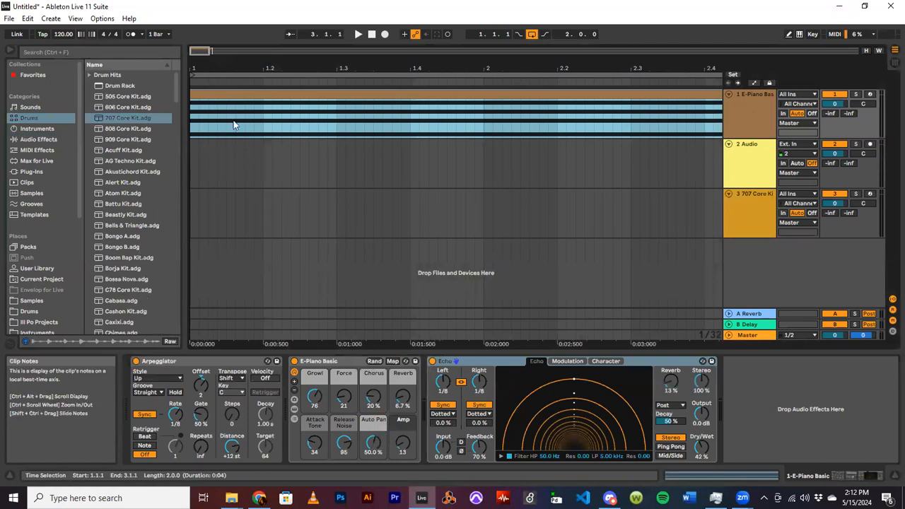
click(190, 203)
key(ctrl+shift+m)
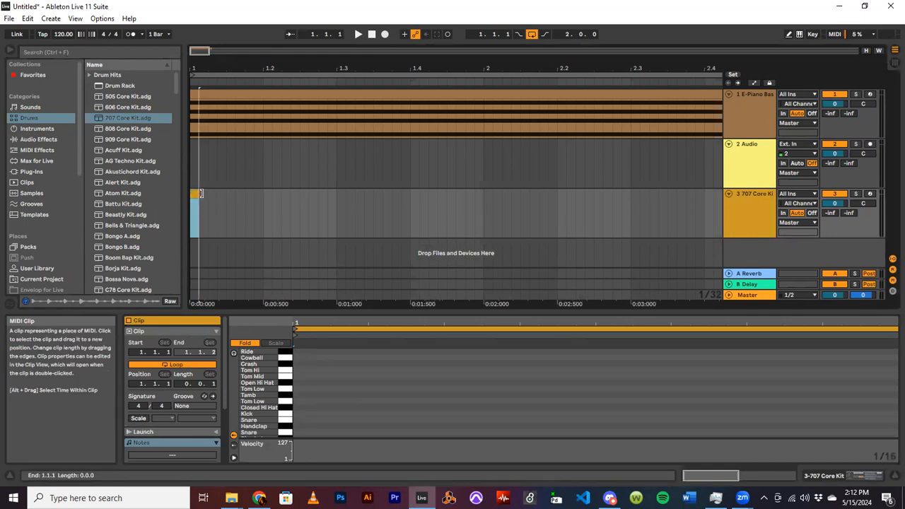
drag(200, 193, 485, 196)
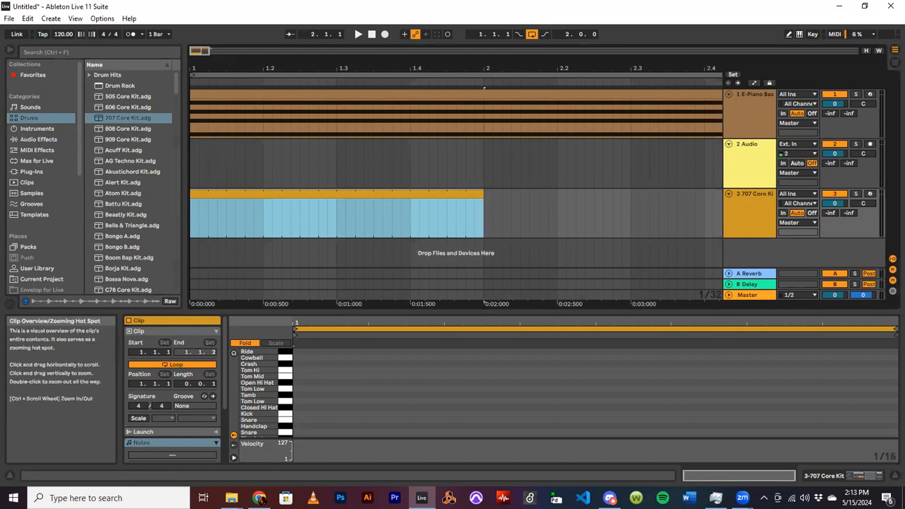
drag(196, 51, 197, 79)
drag(367, 79, 451, 155)
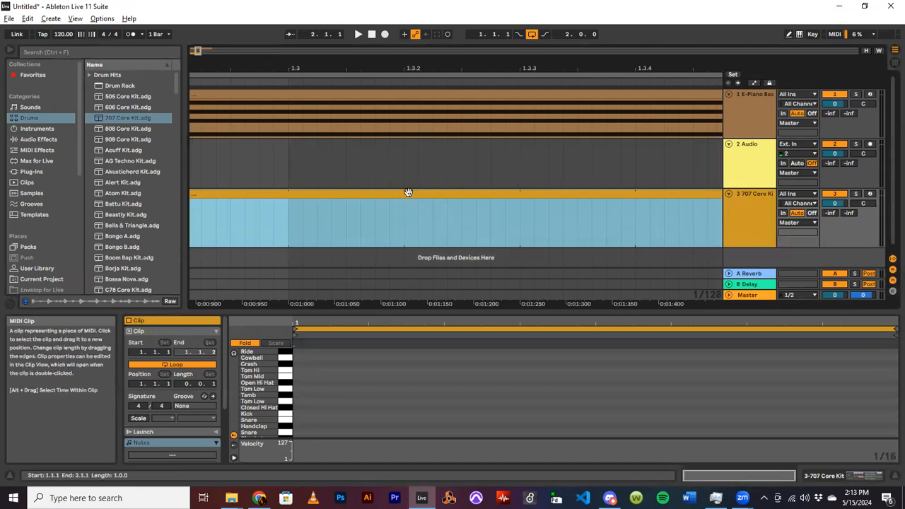
scroll(409, 192, up, 3)
scroll(408, 193, up, 3)
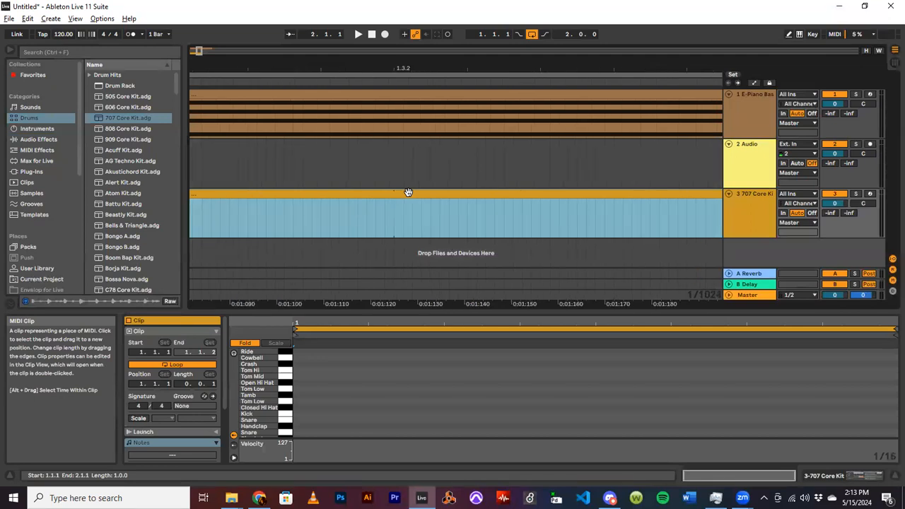
scroll(408, 192, down, 4)
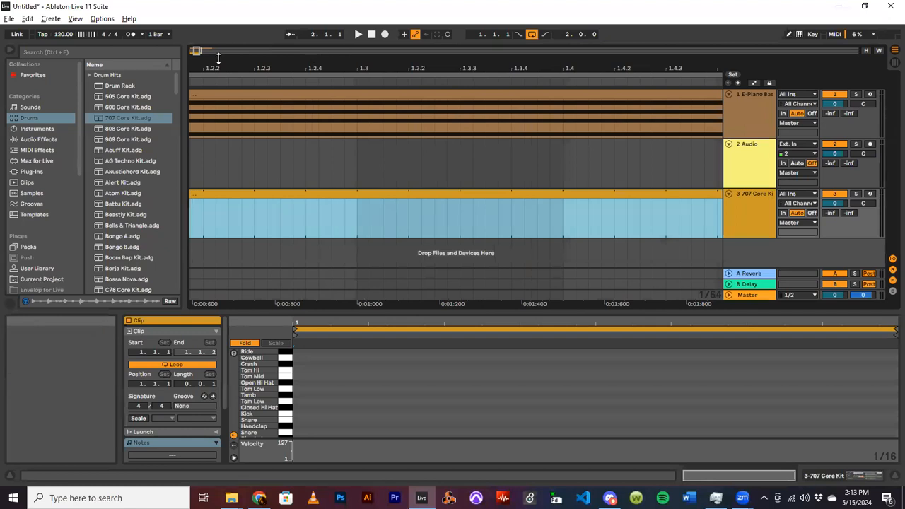
Set the drum clip's loop length to 2.0.0 and extend the clip to bar 3, matching the E-Piano clip
drag(196, 52, 182, 157)
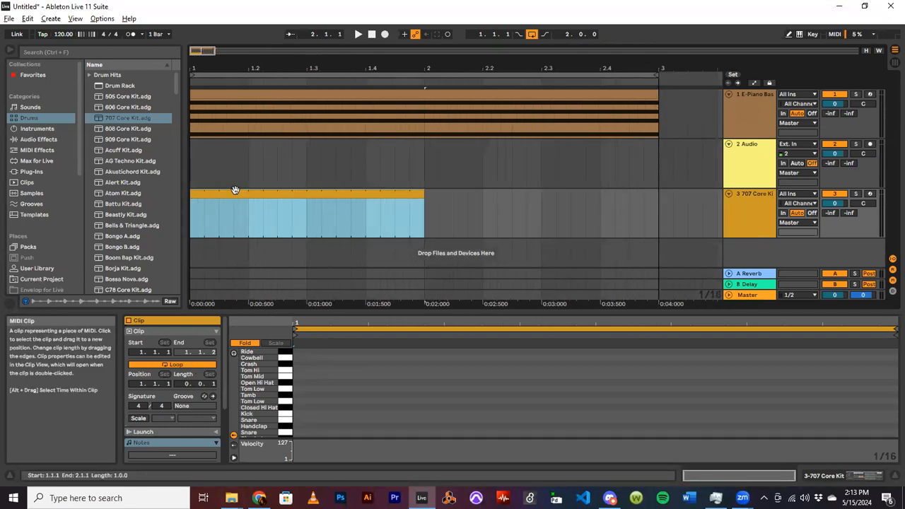
click(182, 383)
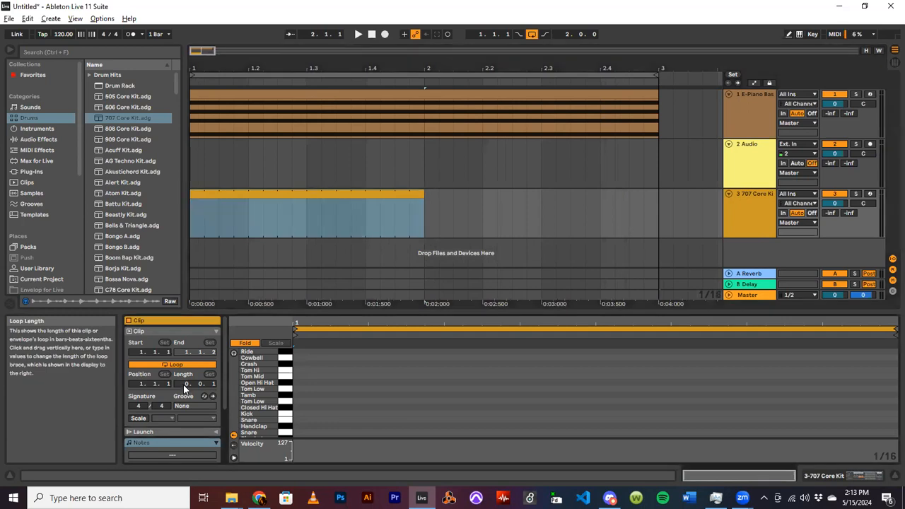
text(2.0.0)
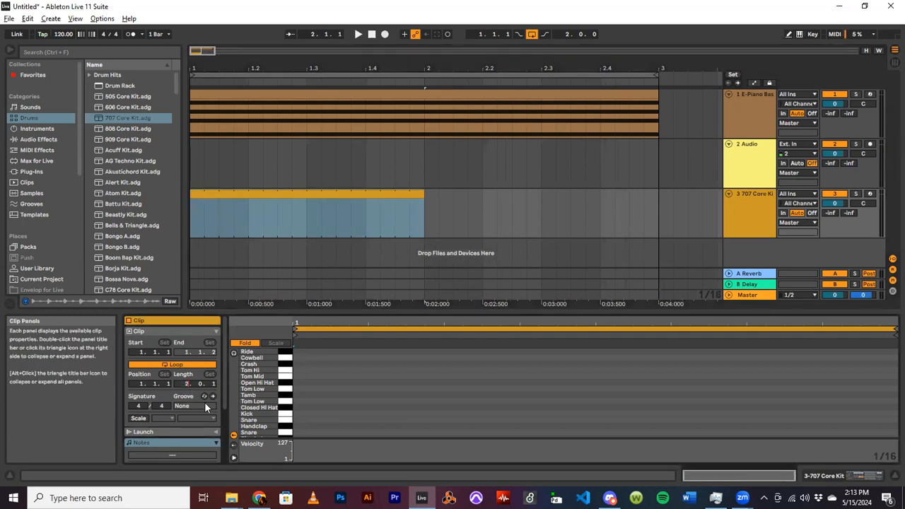
key(Return)
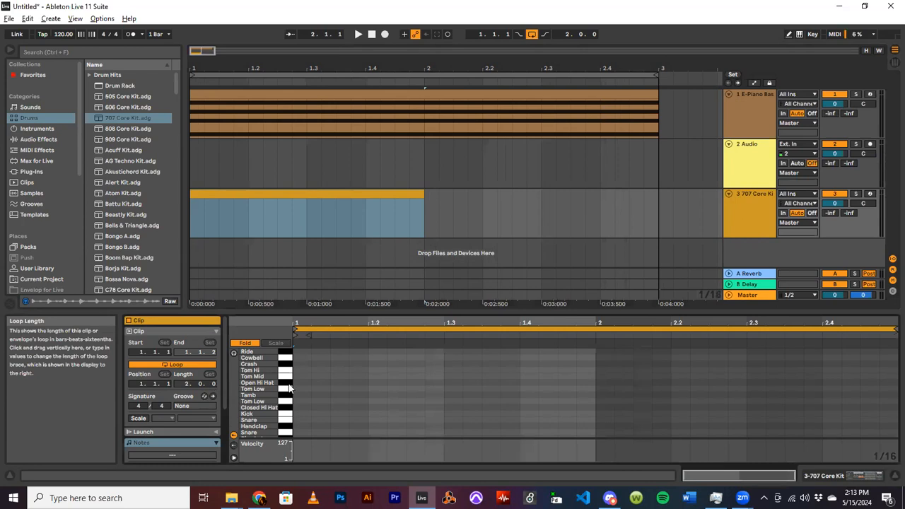
click(373, 194)
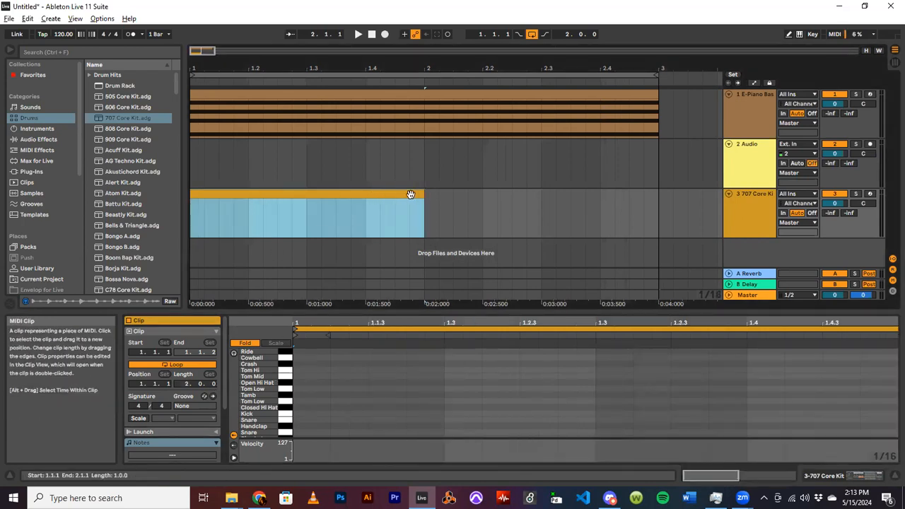
drag(425, 193, 659, 193)
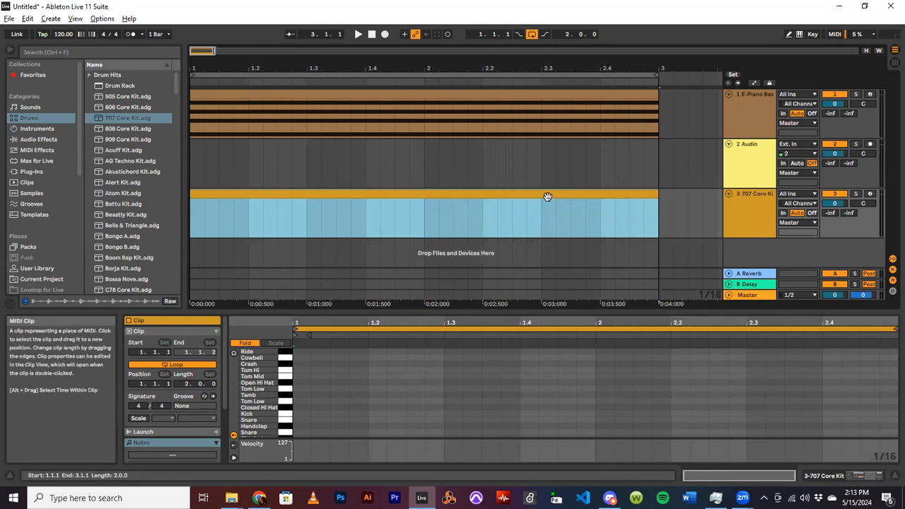
Place Bassdrum notes at 1.1, 1.3, 2.1 and 2.3 in the 707 Core Kit clip
drag(202, 53, 204, 67)
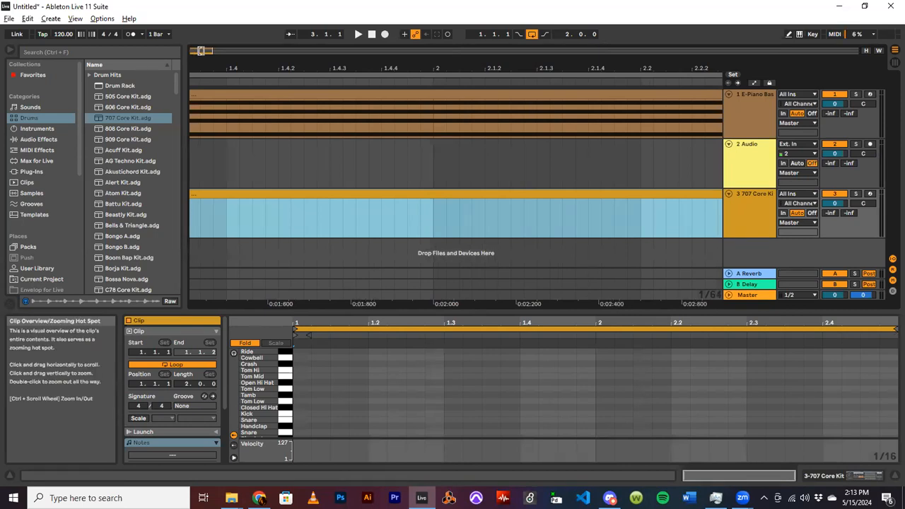
double_click(201, 51)
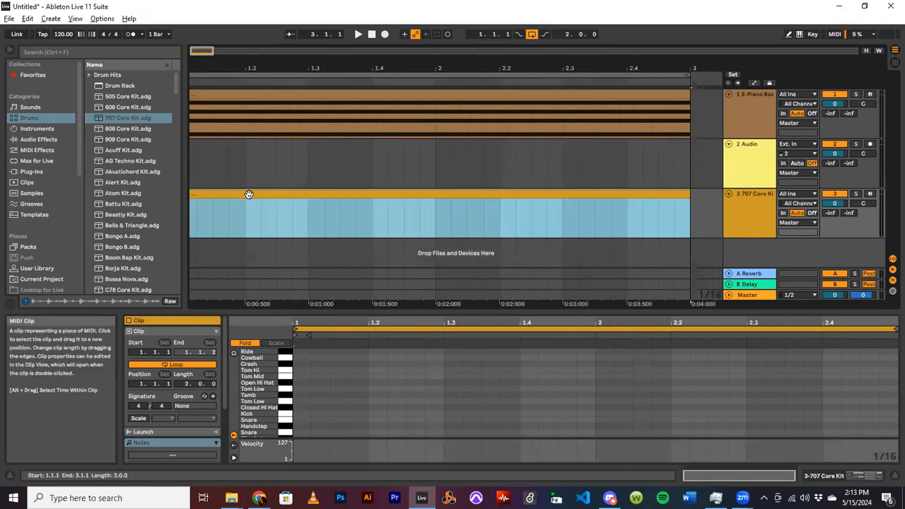
drag(343, 311, 355, 197)
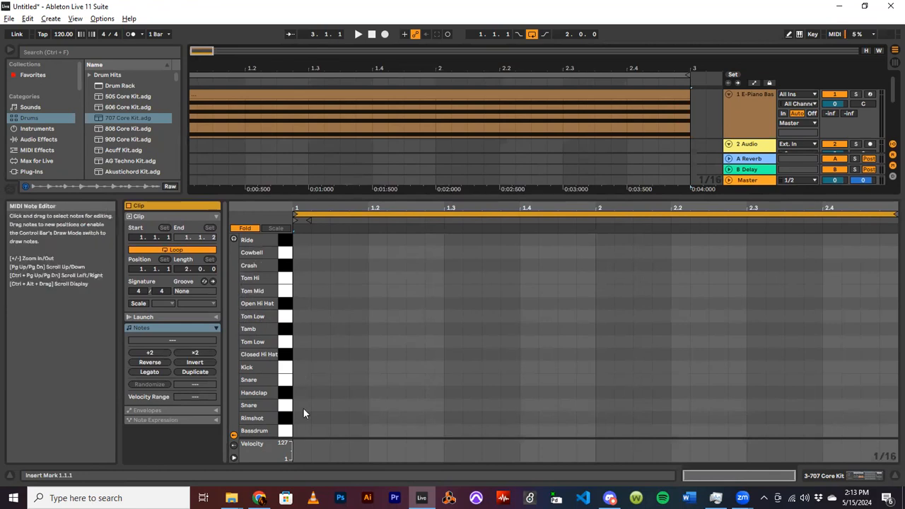
double_click(298, 431)
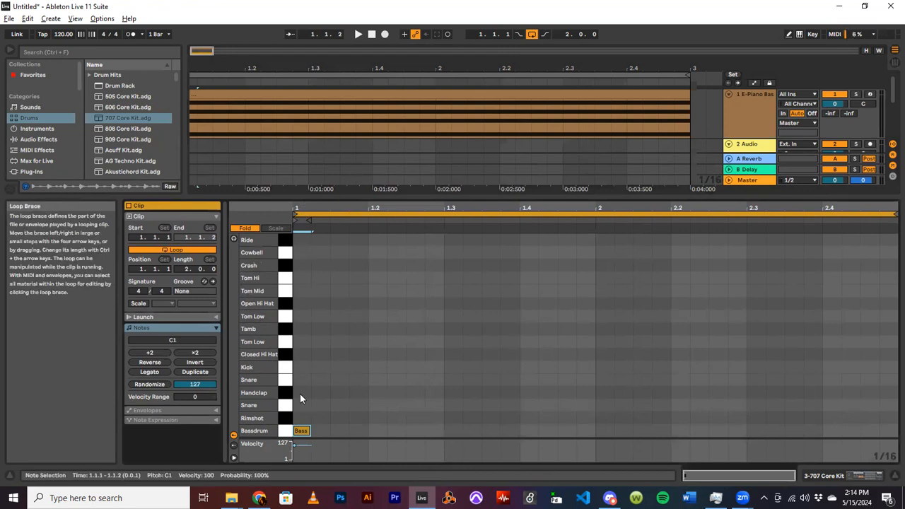
double_click(451, 431)
double_click(605, 431)
double_click(752, 432)
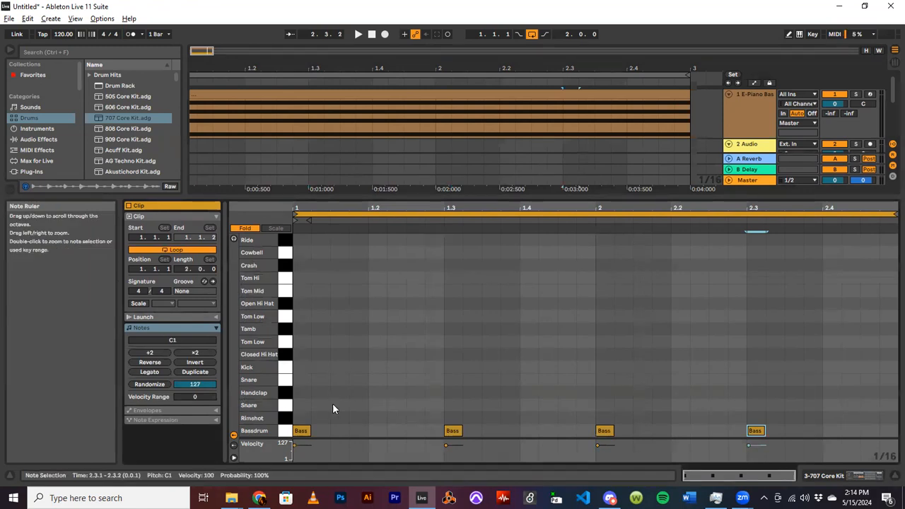
Add notes on the lower Snare lane at beats 1.2, 1.4, 2.2 and 2.4
double_click(374, 407)
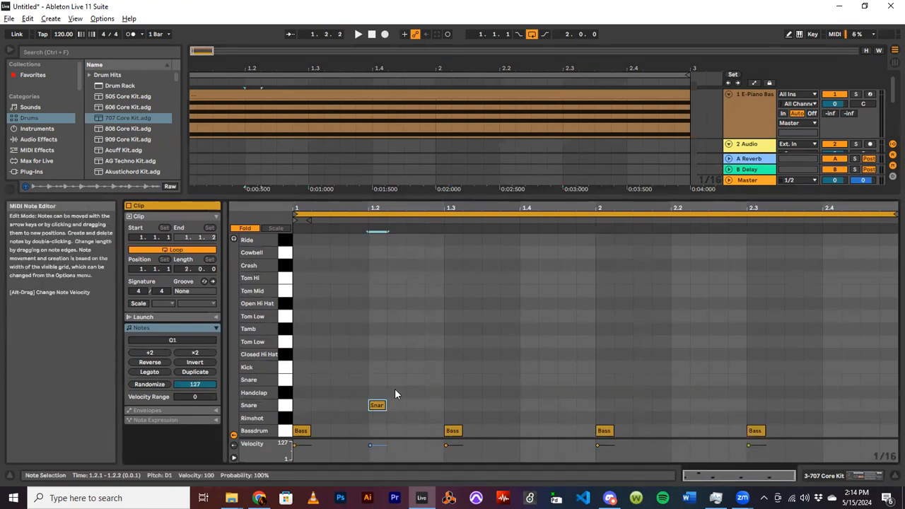
double_click(532, 404)
double_click(683, 405)
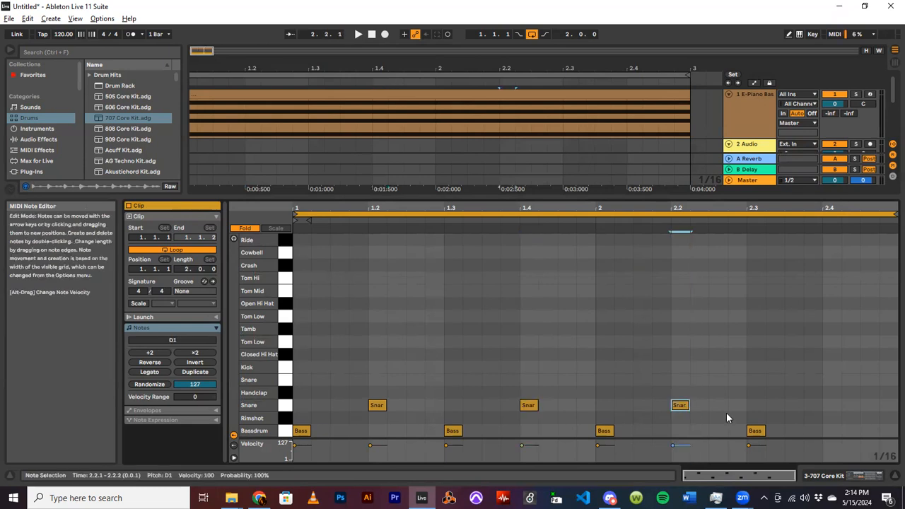
Add eighth-note Closed Hi Hat notes at 1.1, 1.1.3, 1.2 and 1.2.3
double_click(297, 354)
double_click(337, 355)
double_click(377, 355)
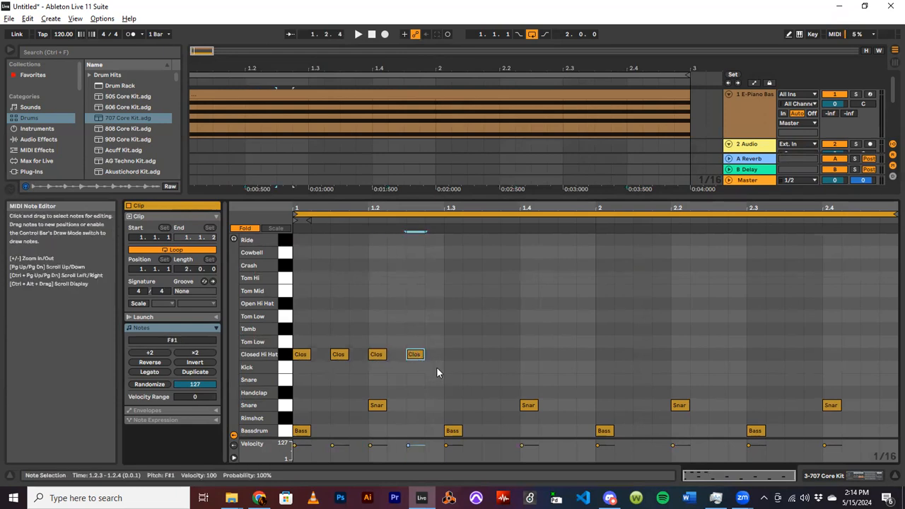
Copy the four Closed Hi Hat notes and paste them at 1.3, 2.1 and 2.3 to fill both bars
drag(445, 337, 406, 360)
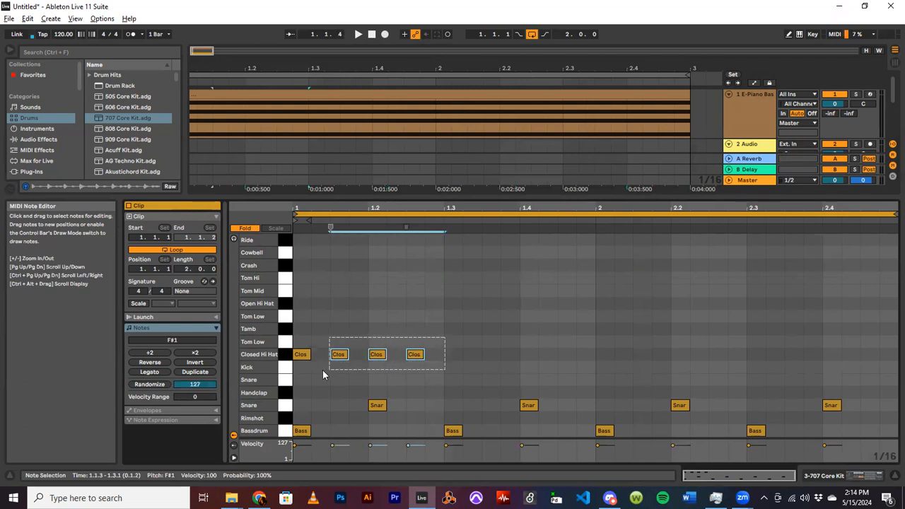
drag(291, 380, 293, 377)
right_click(300, 358)
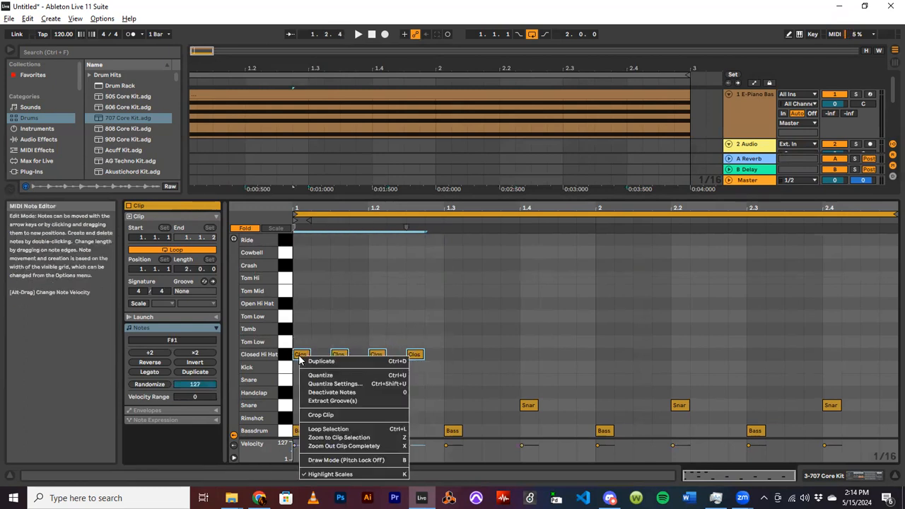
key(Escape)
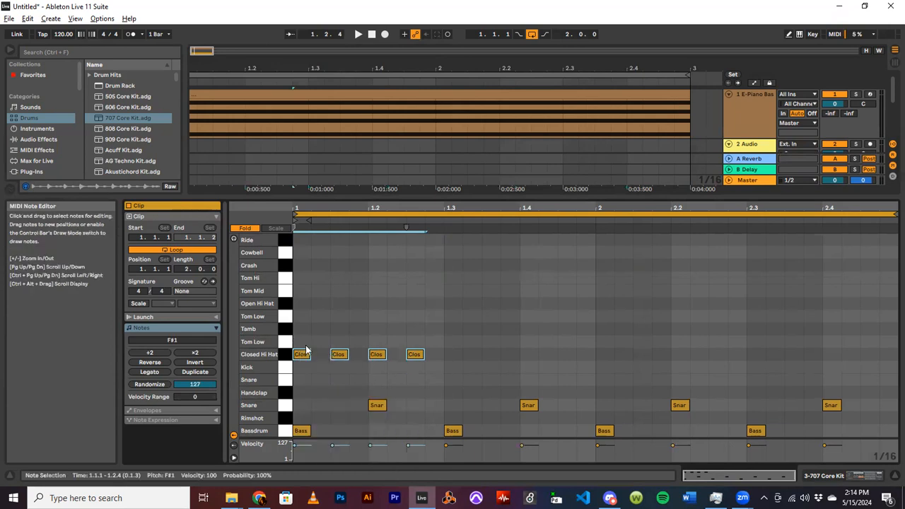
drag(445, 336, 343, 377)
drag(286, 382, 286, 382)
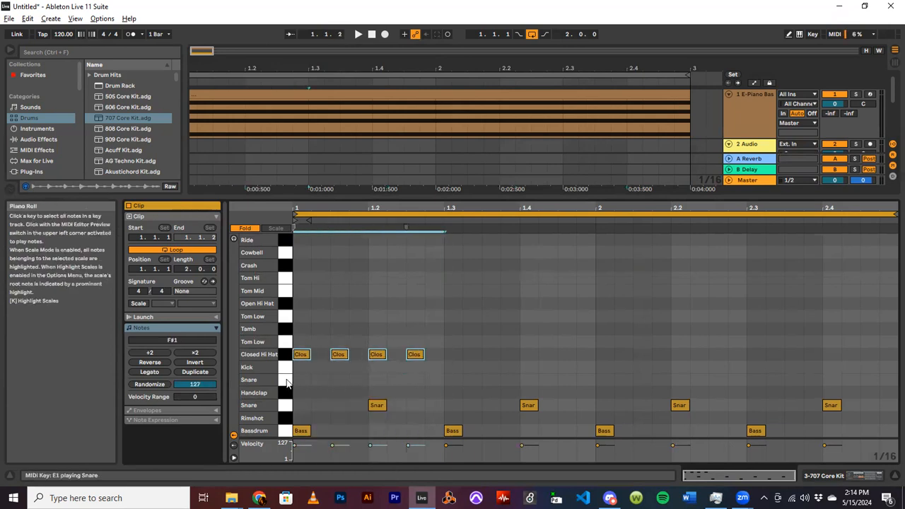
click(443, 352)
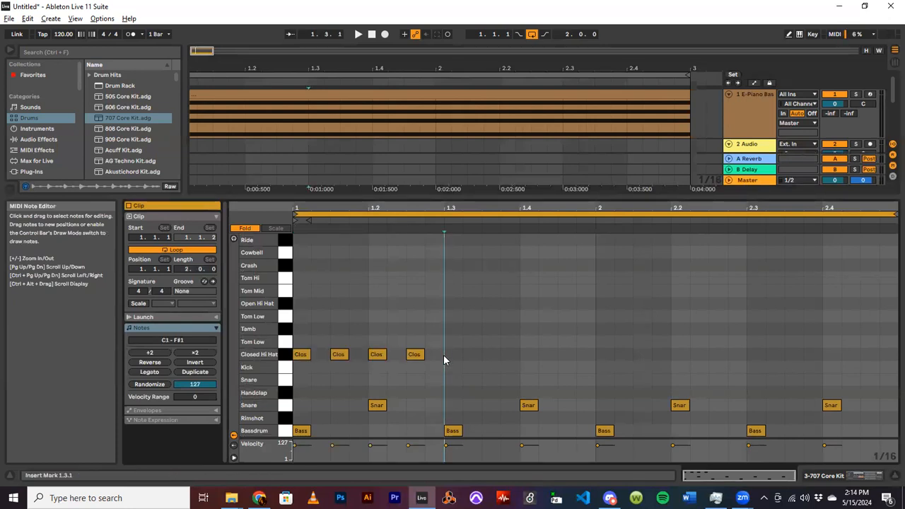
key(ctrl+v)
click(595, 350)
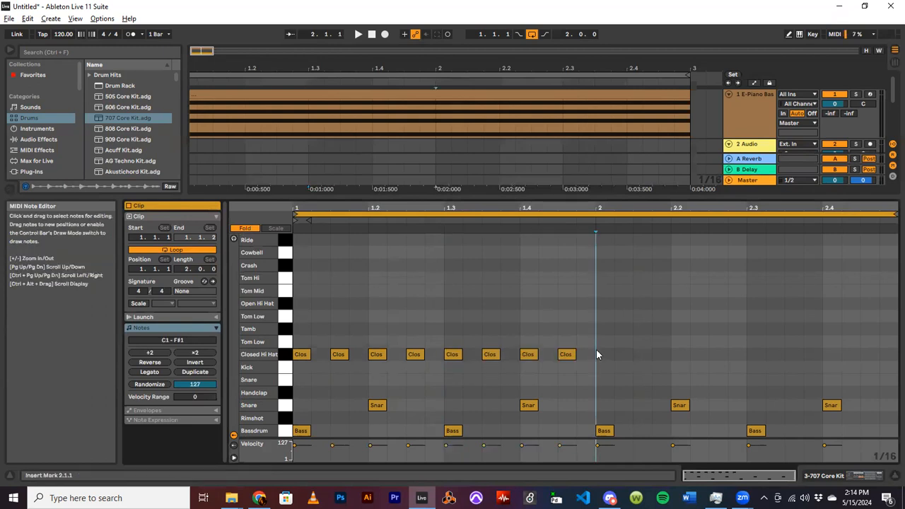
key(ctrl+v)
click(745, 355)
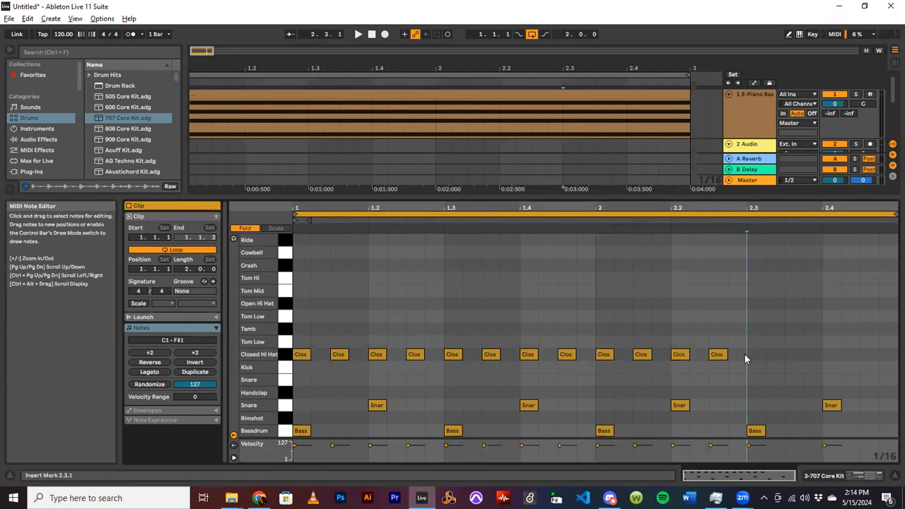
key(ctrl+v)
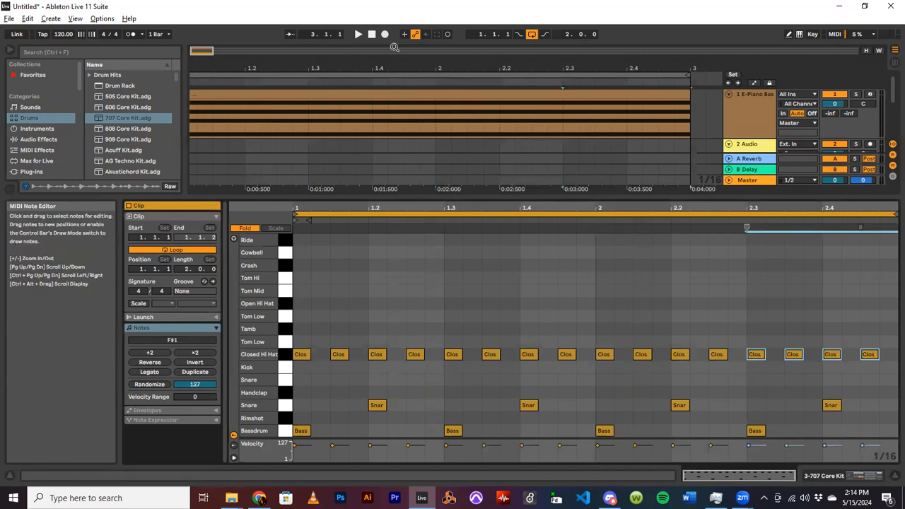
Enlarge the arrangement area and mute the E-Piano and Audio tracks
scroll(743, 122, down, 1)
scroll(743, 123, up, 1)
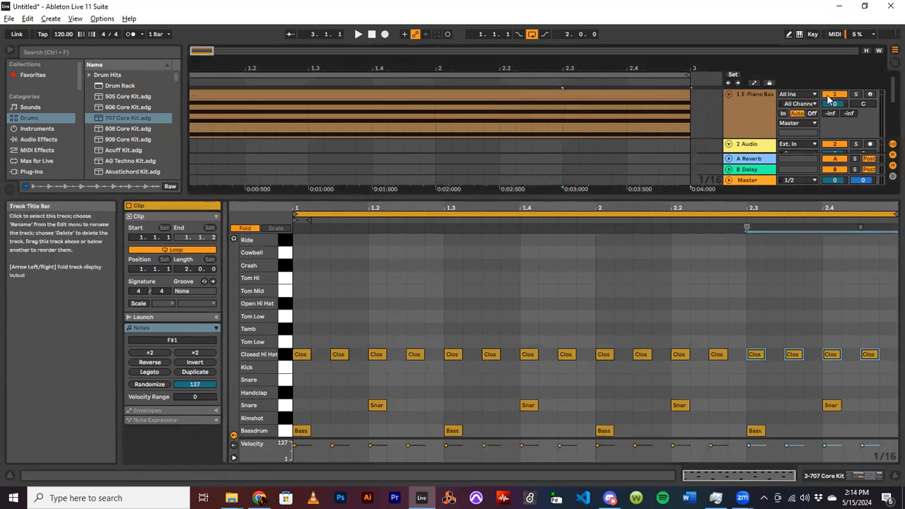
drag(697, 197, 699, 304)
scroll(813, 149, up, 1)
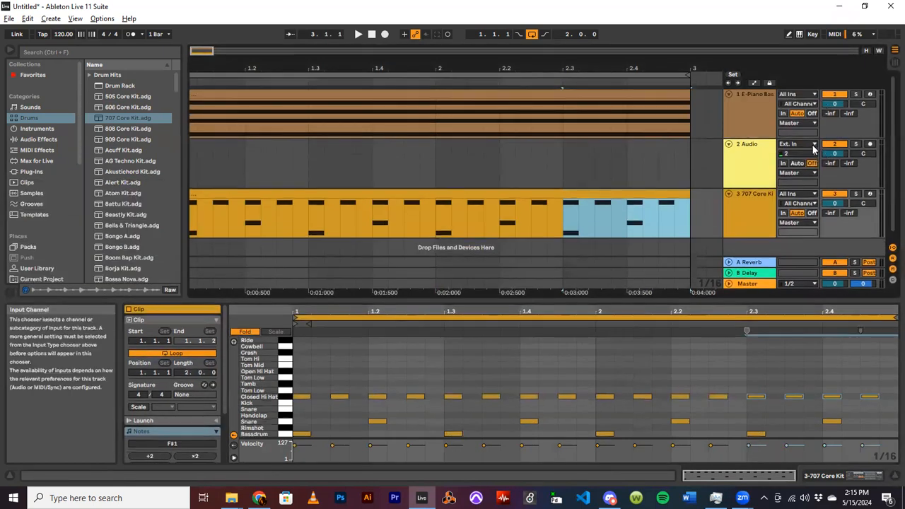
click(835, 94)
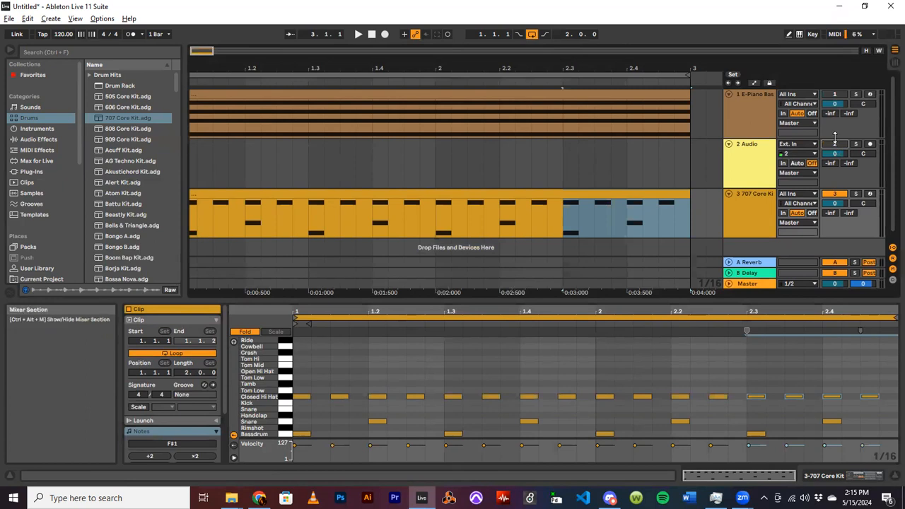
Audition the looped drum clip on its own and set the project tempo to 100 BPM
drag(204, 50, 201, 25)
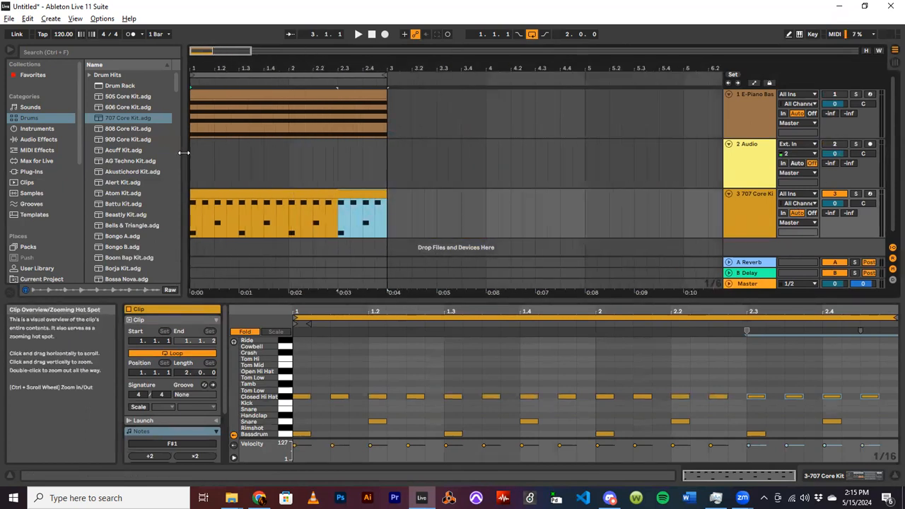
click(371, 34)
click(358, 34)
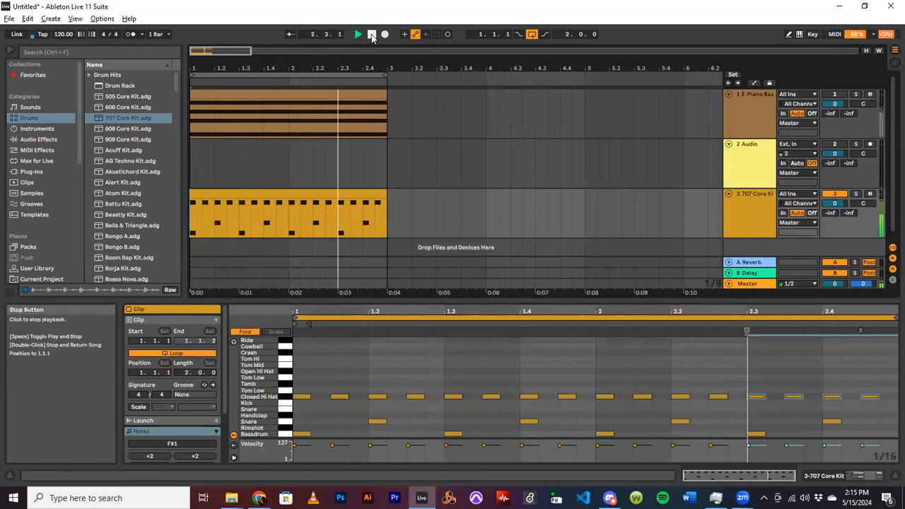
click(372, 35)
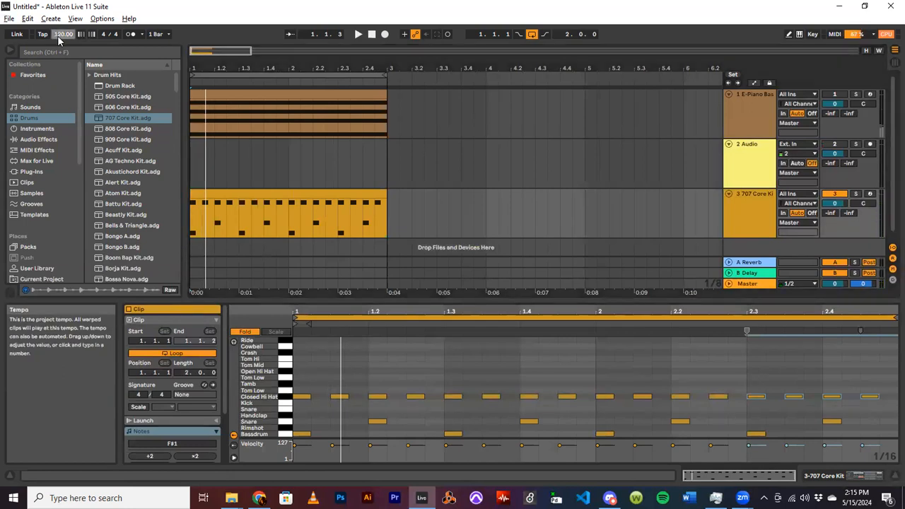
key(Return)
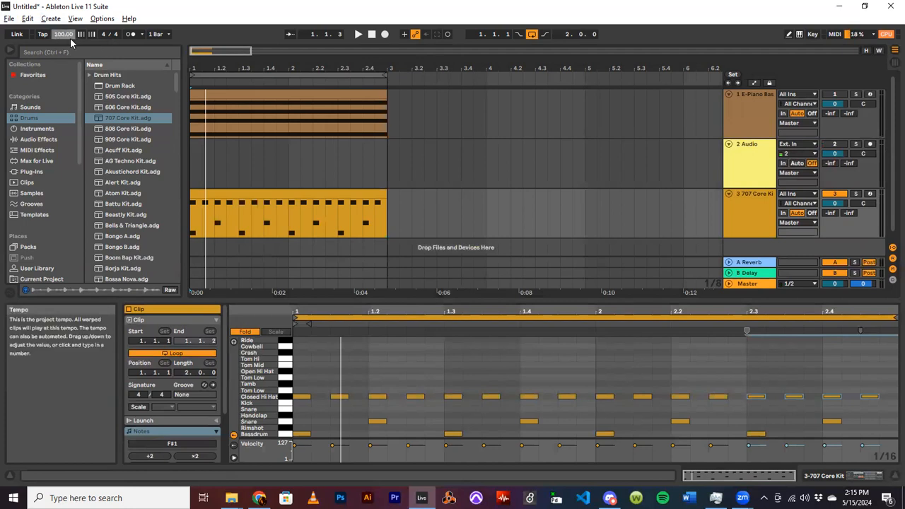
click(359, 34)
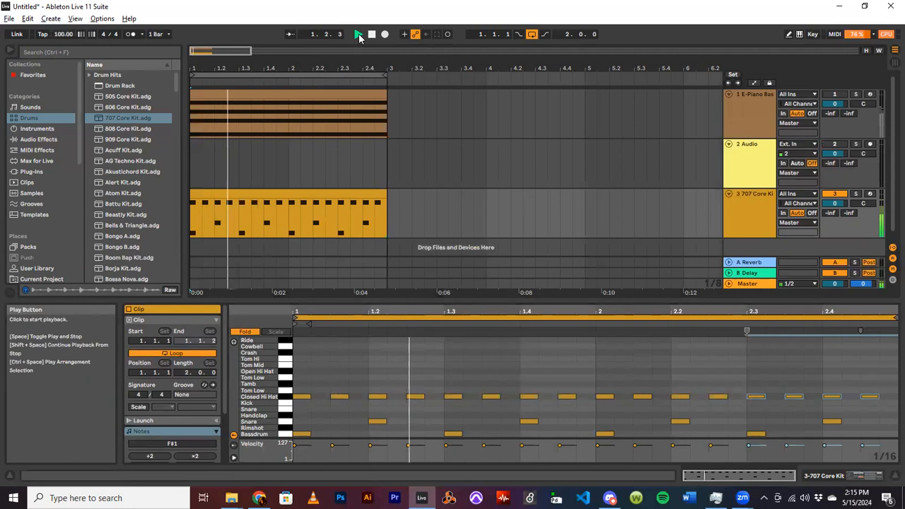
Add extra Bassdrum notes at 2.3.3 and 2.4.2 while the loop plays
click(787, 445)
click(370, 446)
key(space)
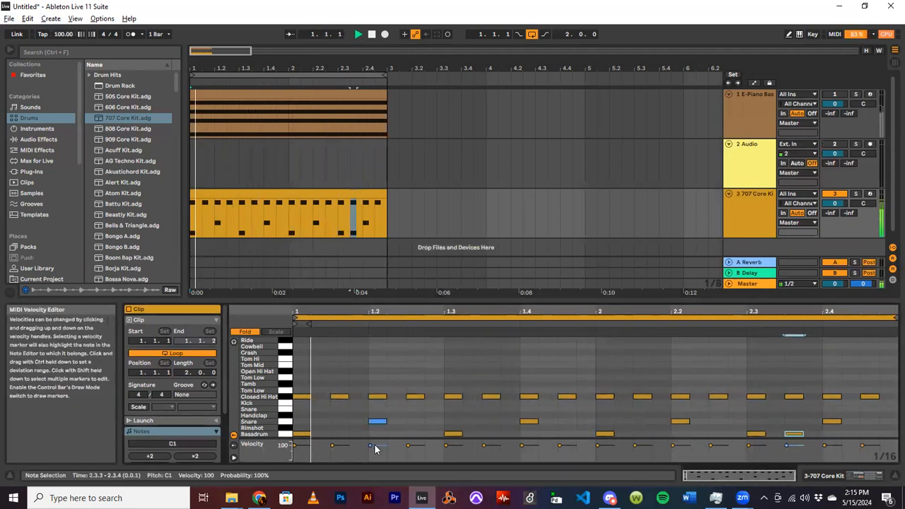
double_click(851, 434)
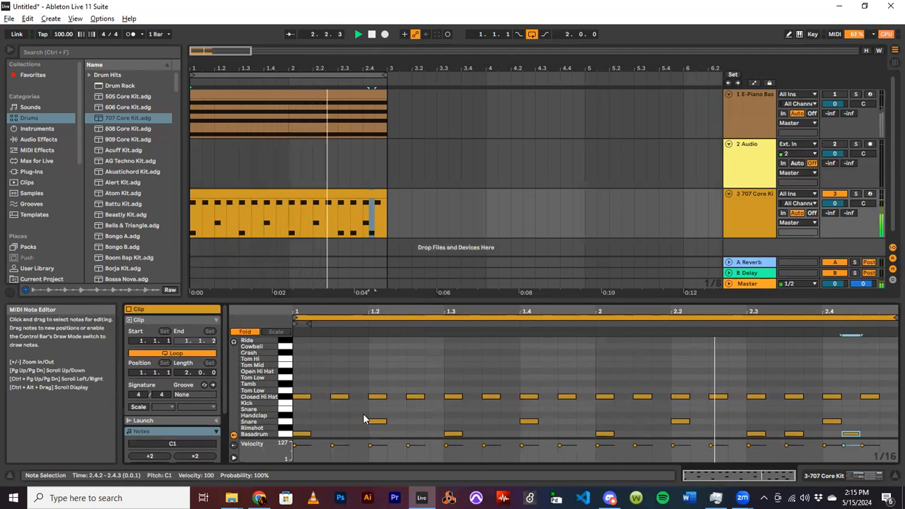
Lower the velocities of the first bar's four off-beat Closed Hi Hat notes, setting the one at 1.4.3 to 49
click(340, 396)
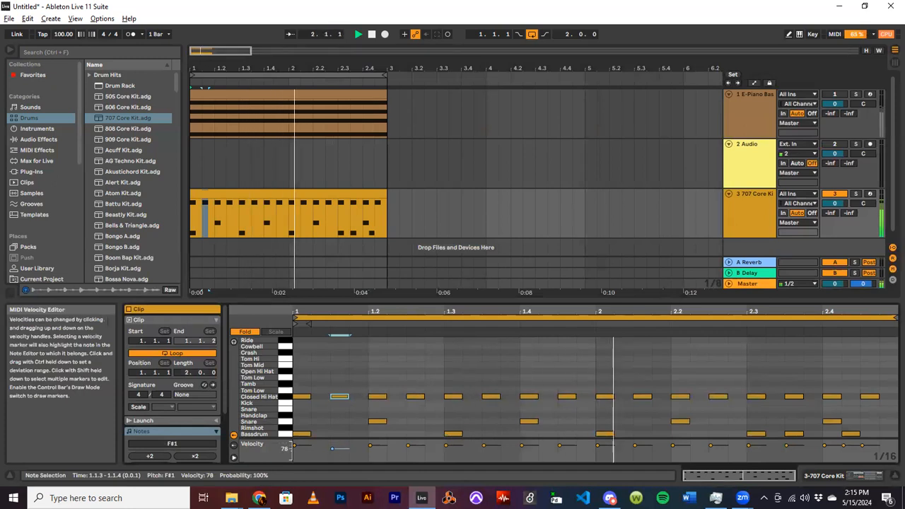
click(412, 445)
drag(408, 446, 408, 453)
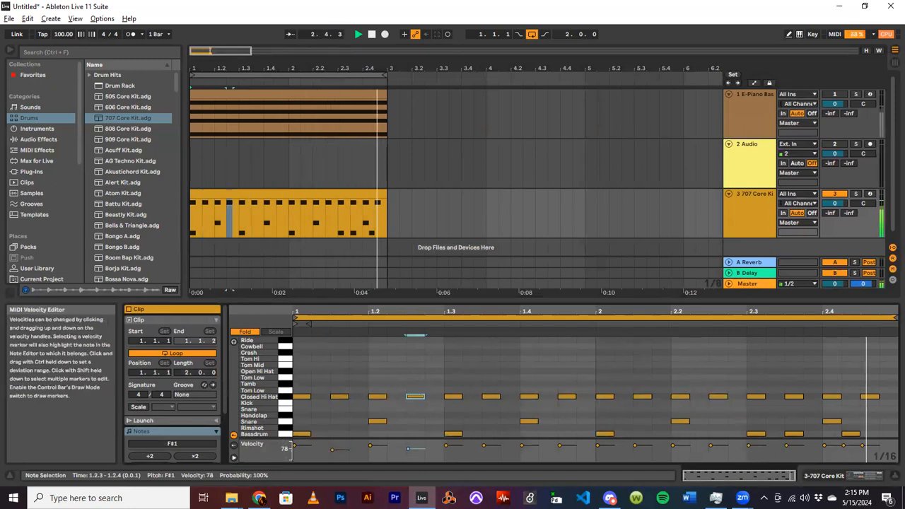
click(489, 397)
drag(484, 445, 484, 450)
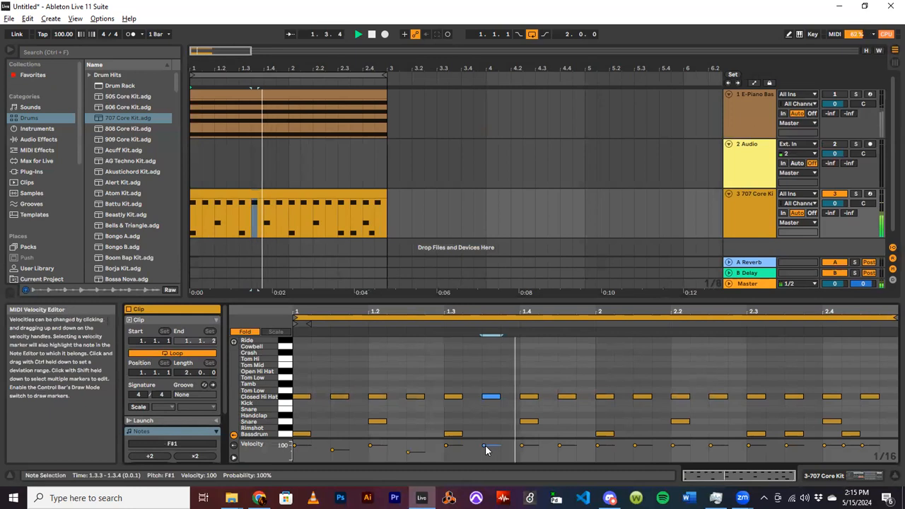
click(567, 397)
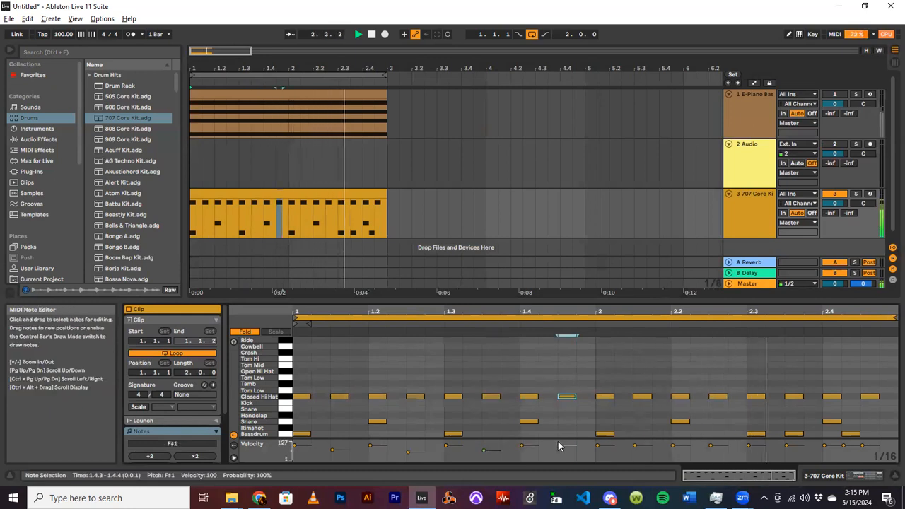
drag(568, 446, 568, 456)
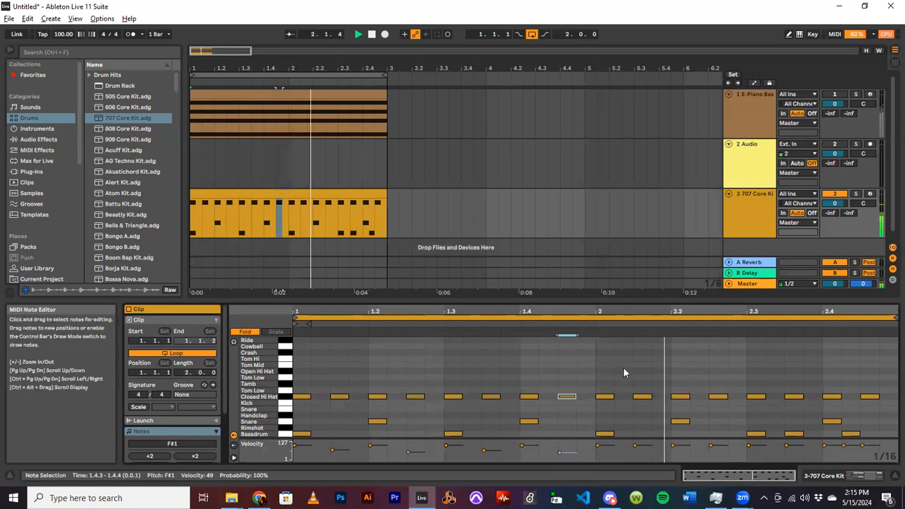
Nudge all Snare notes slightly ahead of the grid and all Closed Hi Hat notes slightly behind it
drag(857, 411, 367, 425)
drag(331, 311, 331, 376)
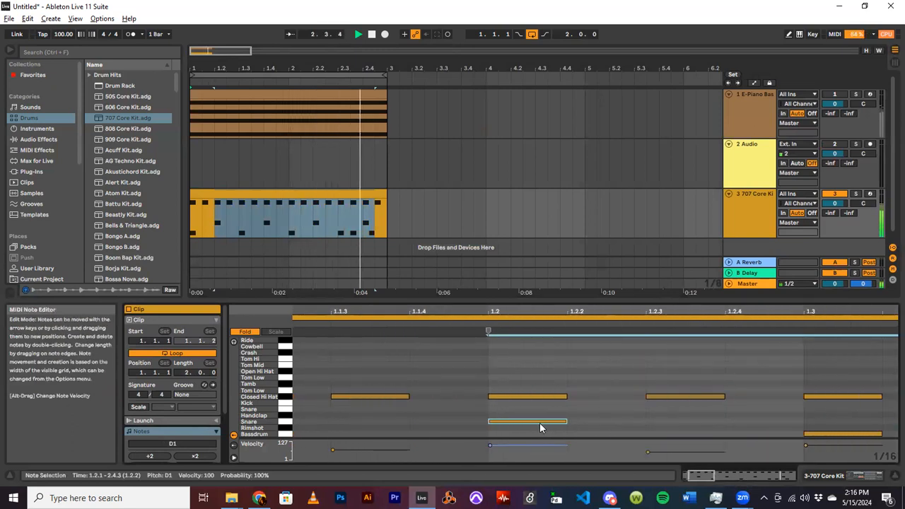
drag(539, 423, 536, 426)
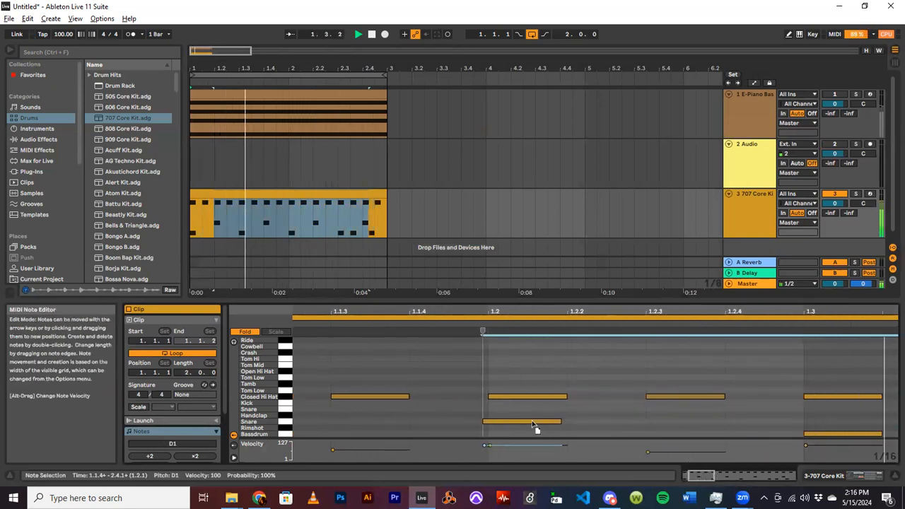
drag(493, 302, 493, 267)
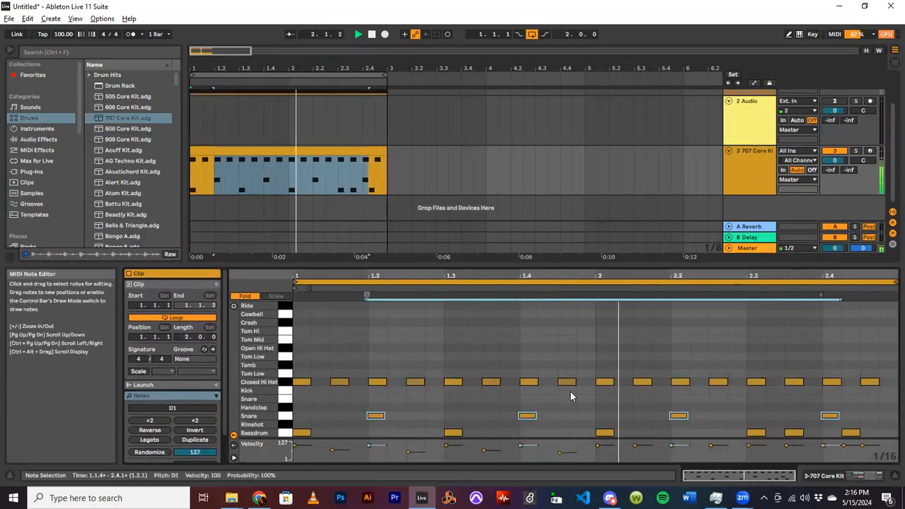
drag(857, 403, 358, 418)
drag(890, 368, 305, 384)
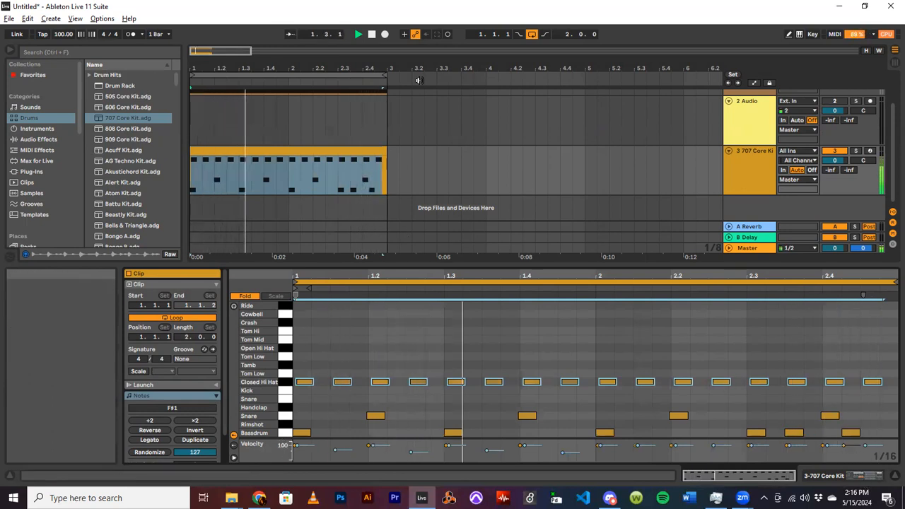
Unmute the E-Piano track to audition it with the drums, and select the drum clip after stopping playback
scroll(571, 136, up, 2)
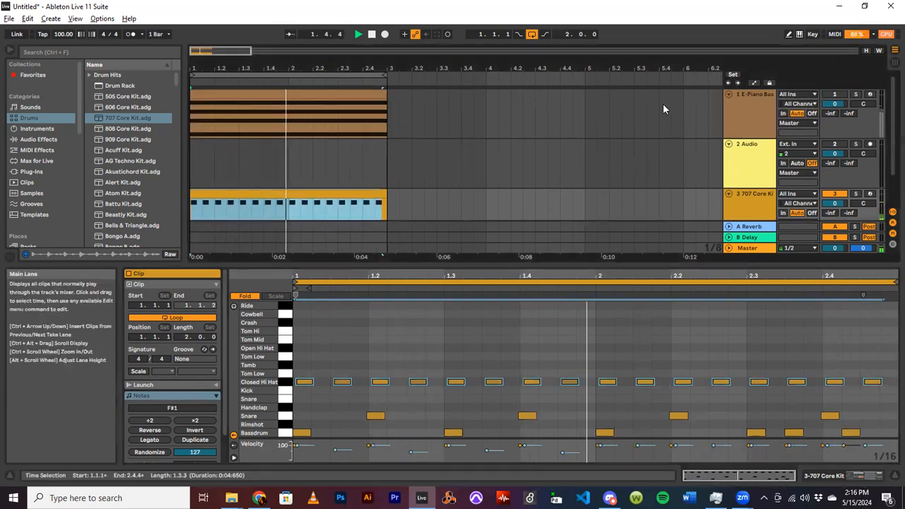
click(836, 95)
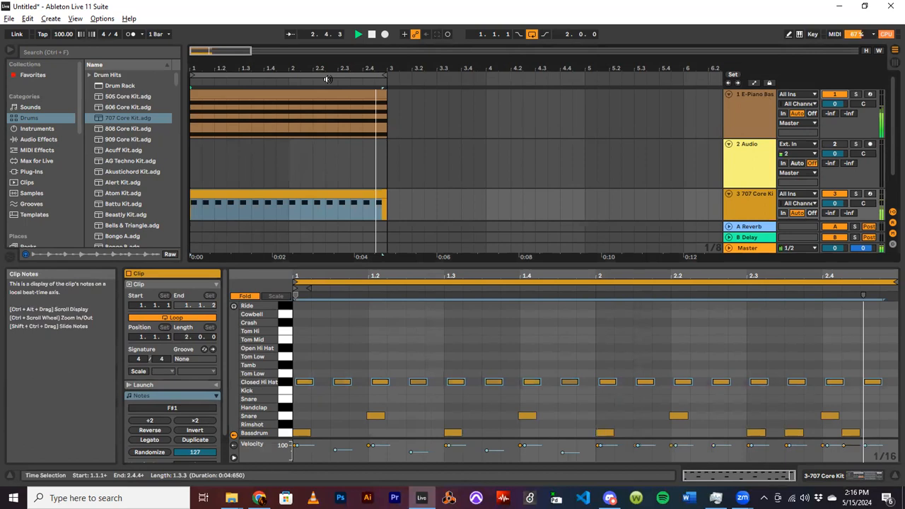
click(370, 35)
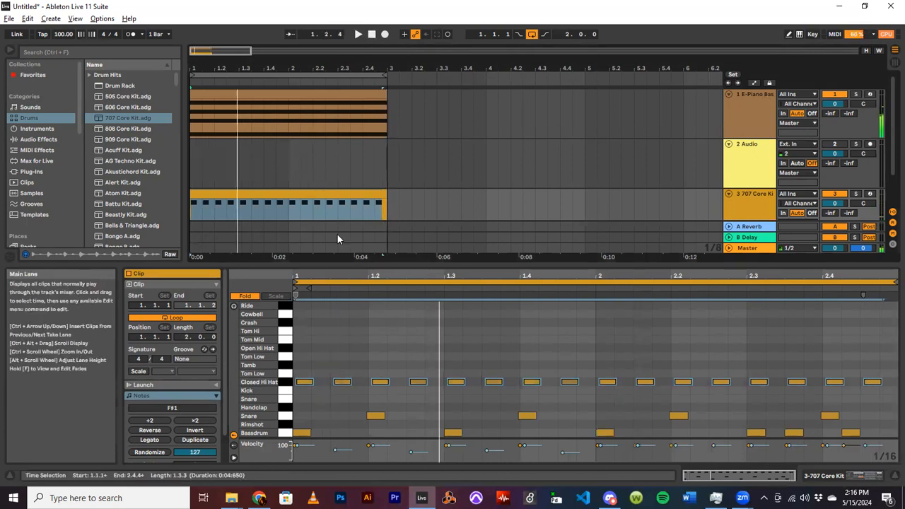
drag(353, 283, 353, 355)
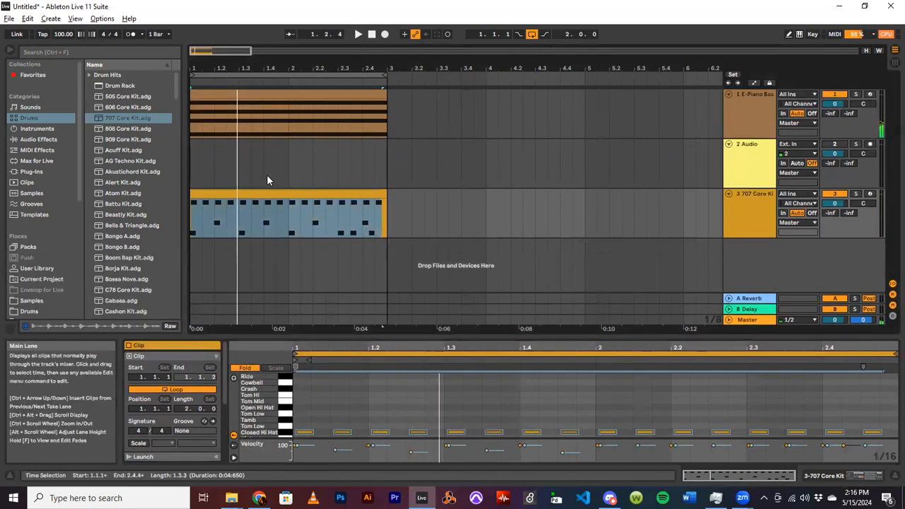
click(231, 193)
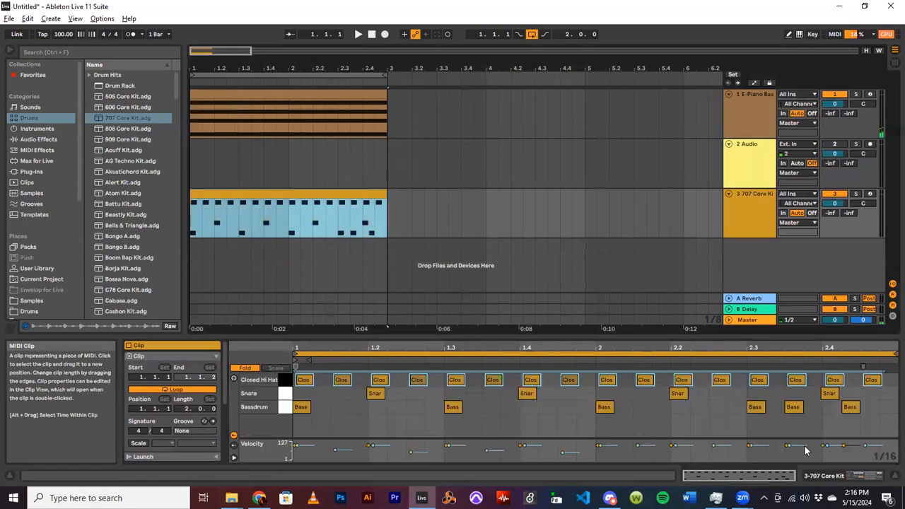
Activate the empty Audio track and solo it
click(836, 477)
click(272, 167)
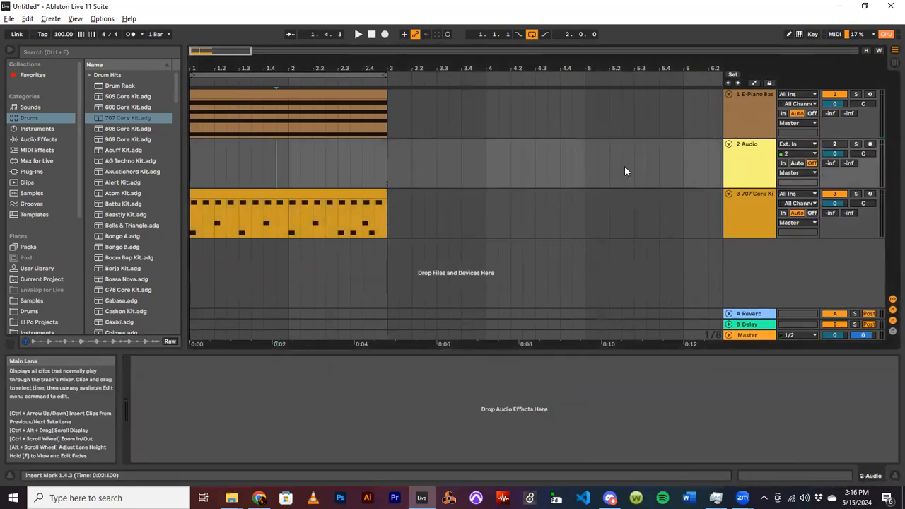
click(836, 145)
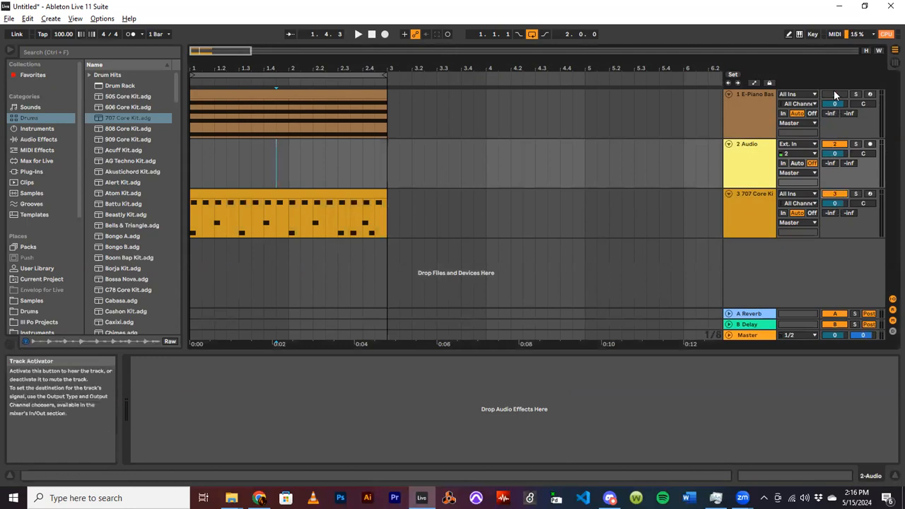
click(856, 144)
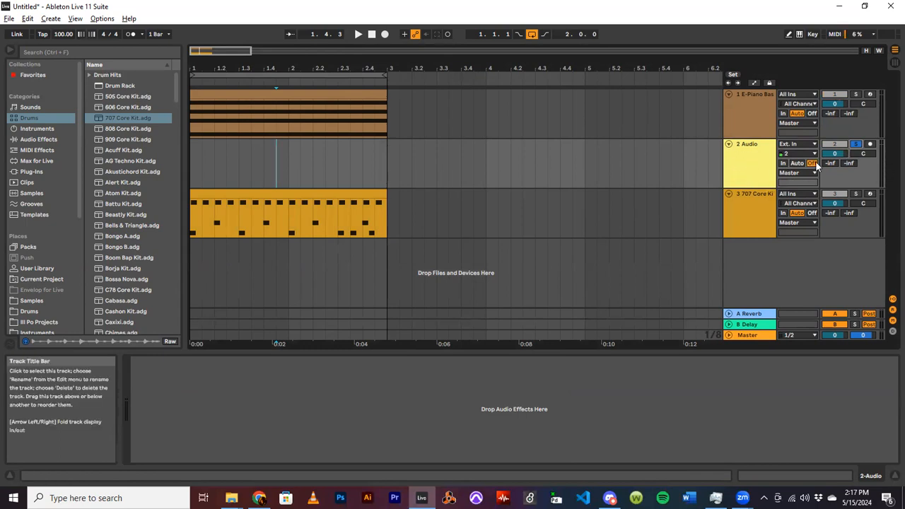
Arm the Audio track and record a short take of just under two bars from bar 1
click(872, 146)
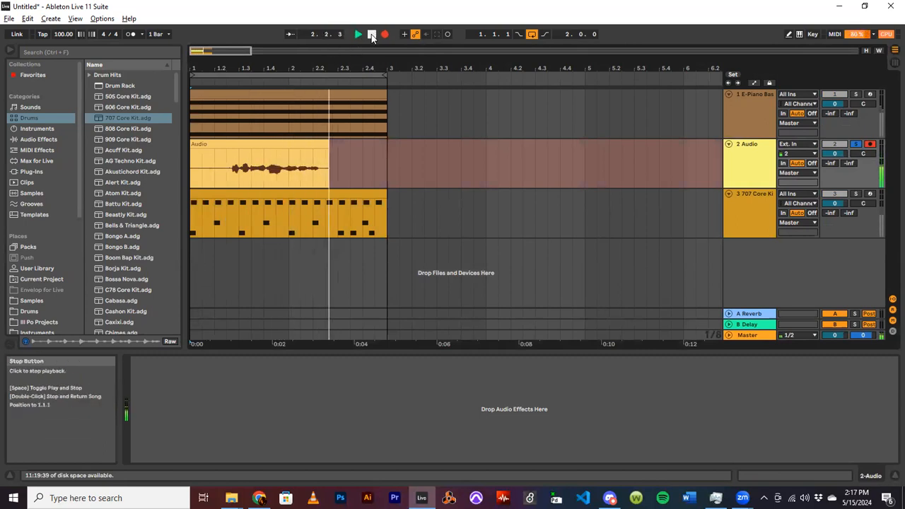
click(372, 35)
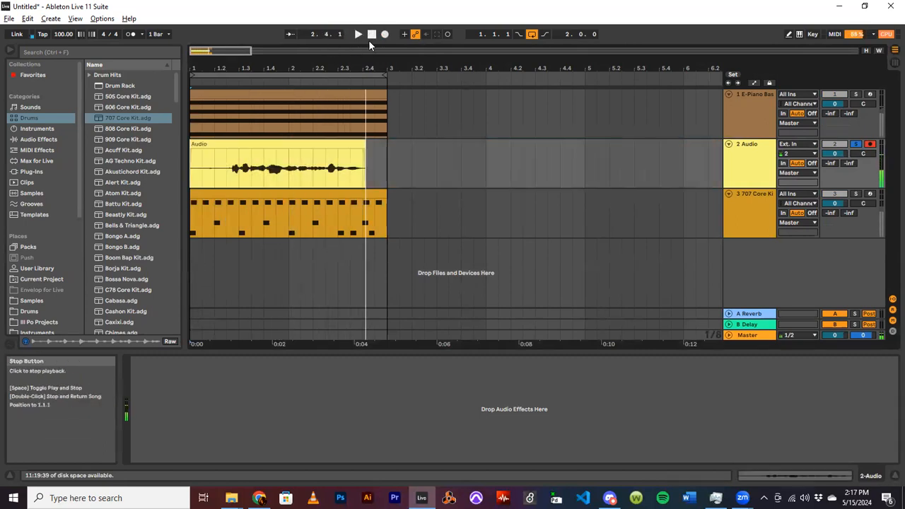
Delete the recorded clip from the Audio track and disarm the track
click(285, 148)
key(Delete)
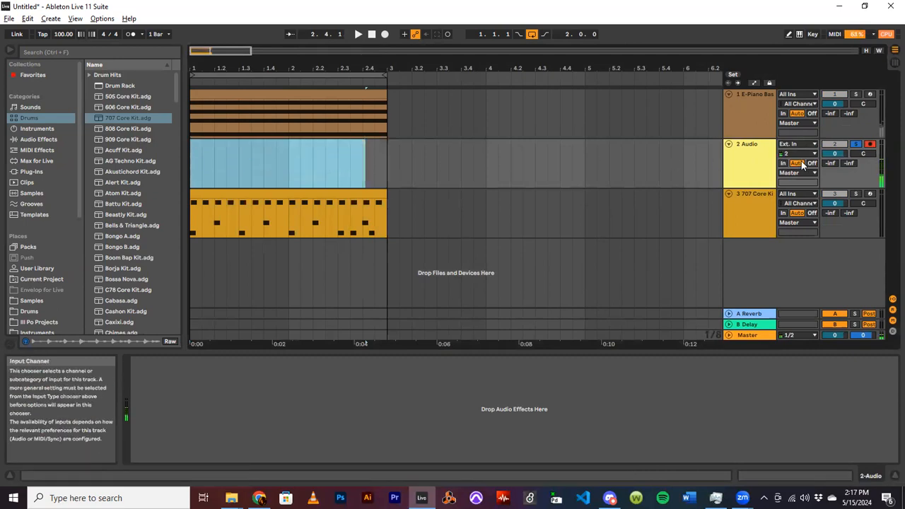
click(871, 147)
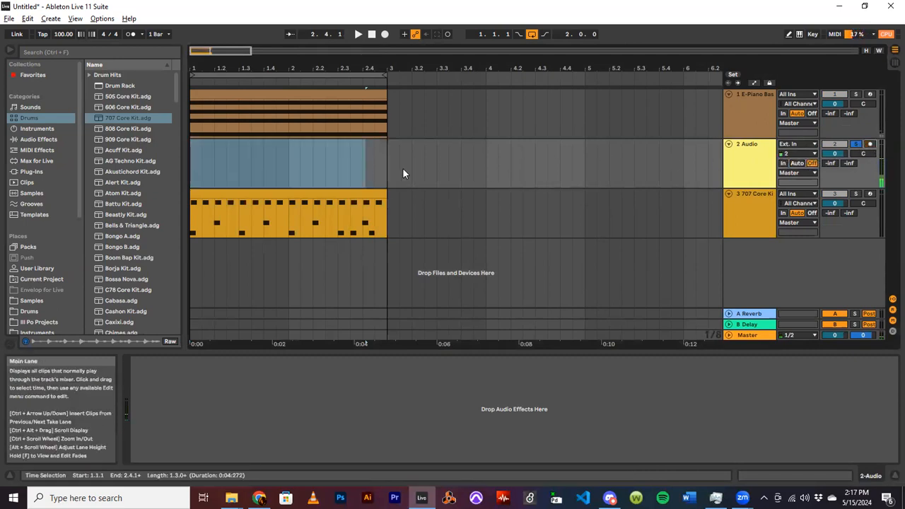
click(363, 164)
Import "06 - October (Outubro)" from the Sample Captures folder onto the Audio track and move the clip to start at 1.1.1
mouse_move(237, 495)
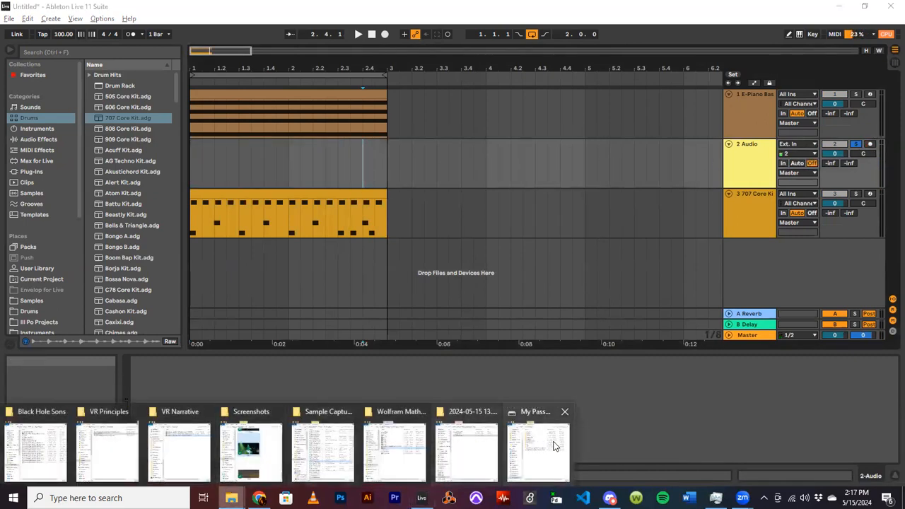
click(316, 446)
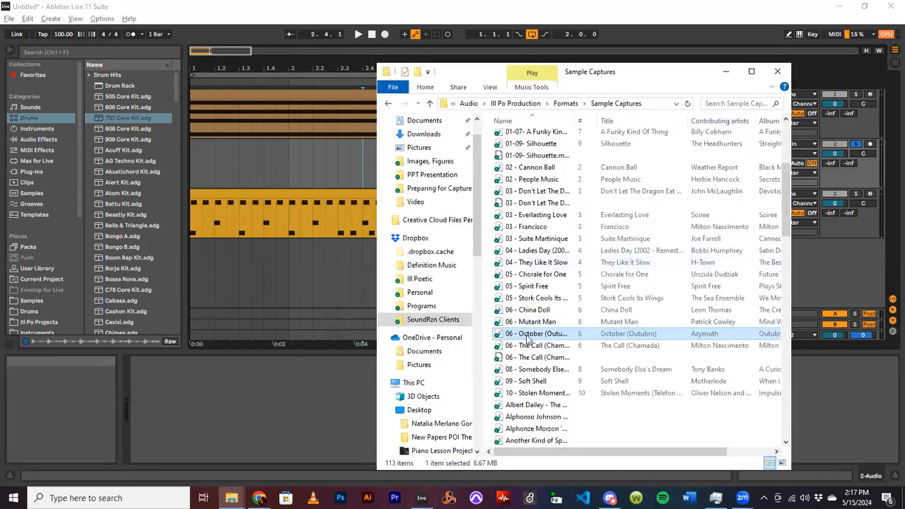
mouse_move(527, 339)
mouse_down()
mouse_move(332, 169)
mouse_move(216, 168)
mouse_up()
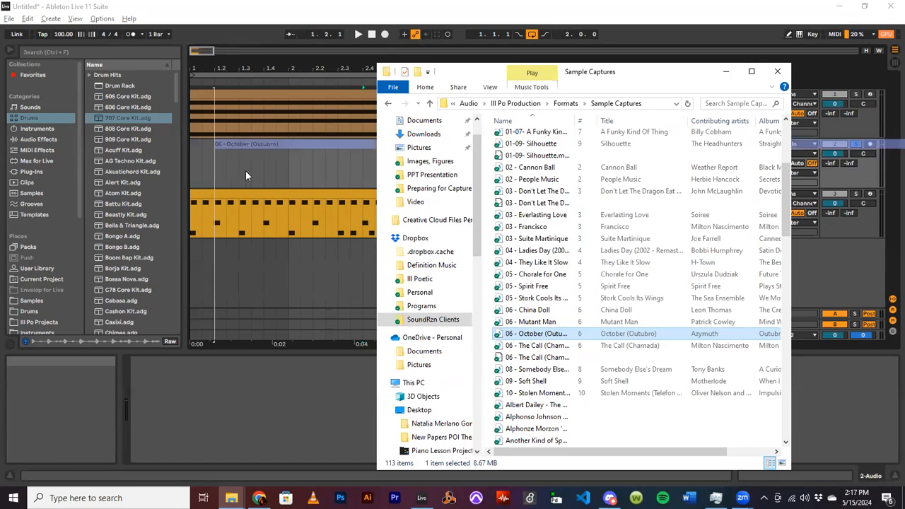
click(246, 176)
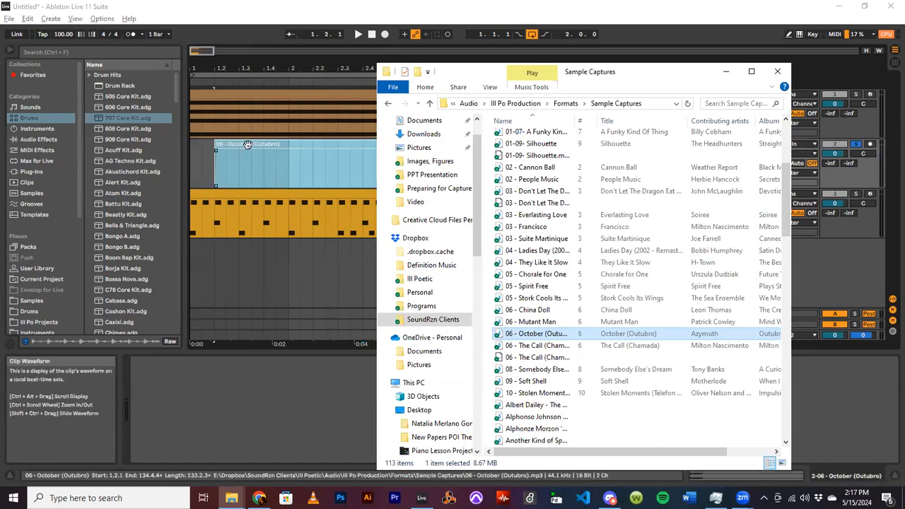
click(255, 145)
drag(323, 145, 275, 146)
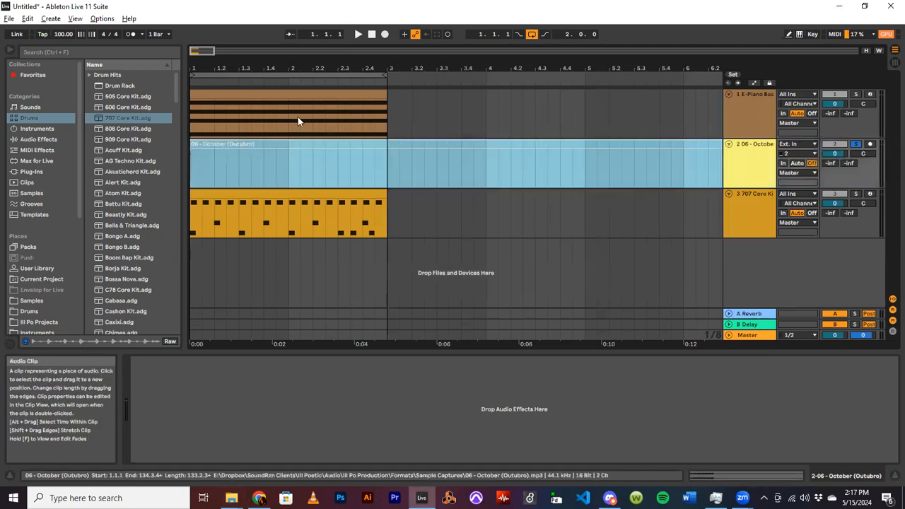
Extend the arrangement loop to eight bars and show the October clip's waveform in the detail view
drag(256, 69, 517, 72)
click(469, 160)
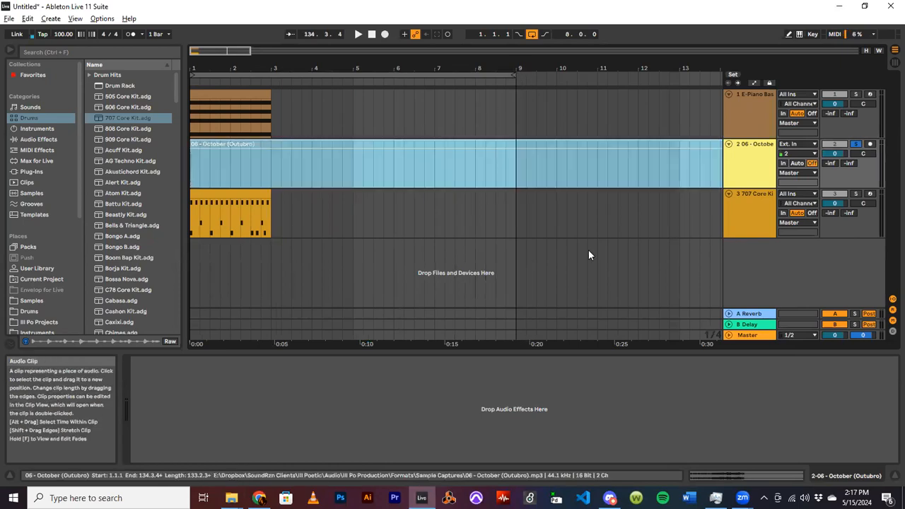
click(768, 474)
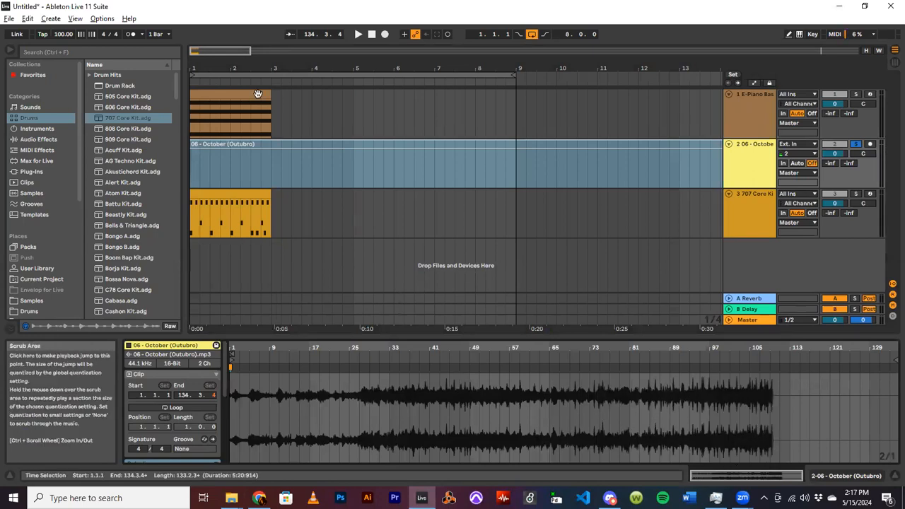
Open the E-Piano Basic clip's notes and enlarge the clip detail view
click(230, 117)
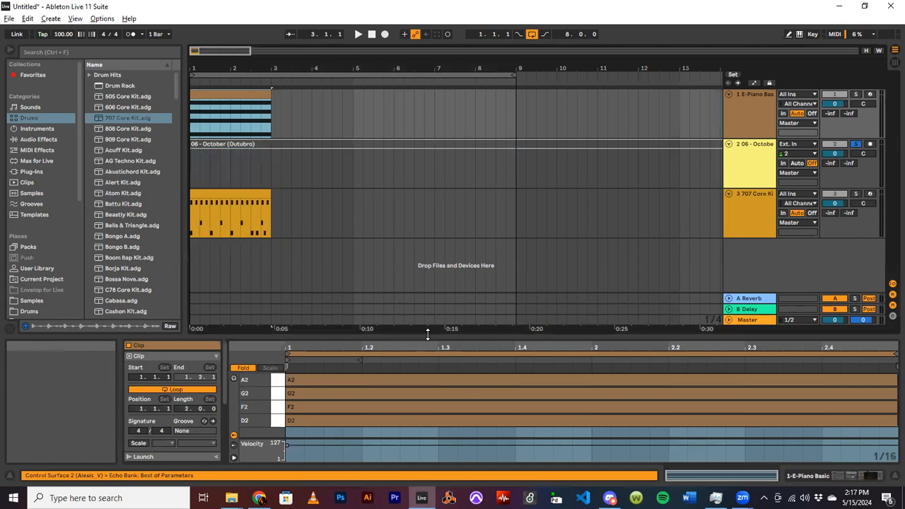
click(811, 478)
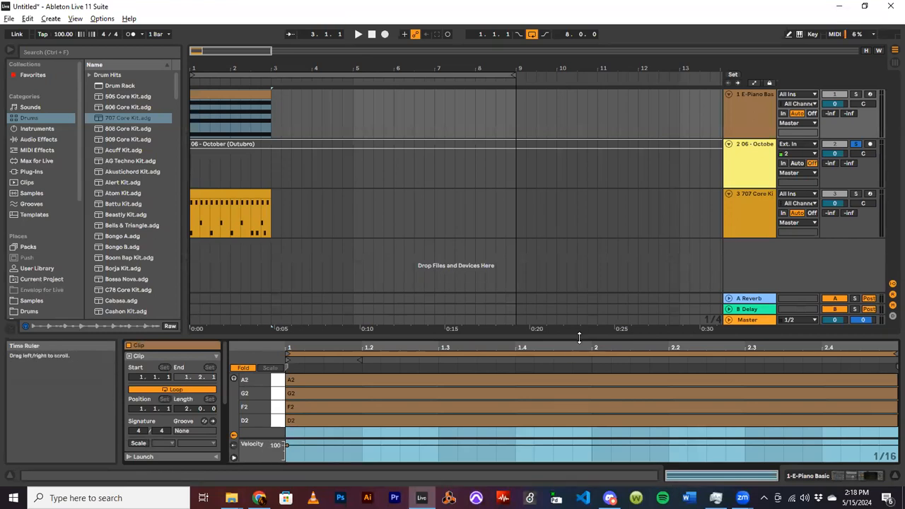
drag(579, 338, 587, 289)
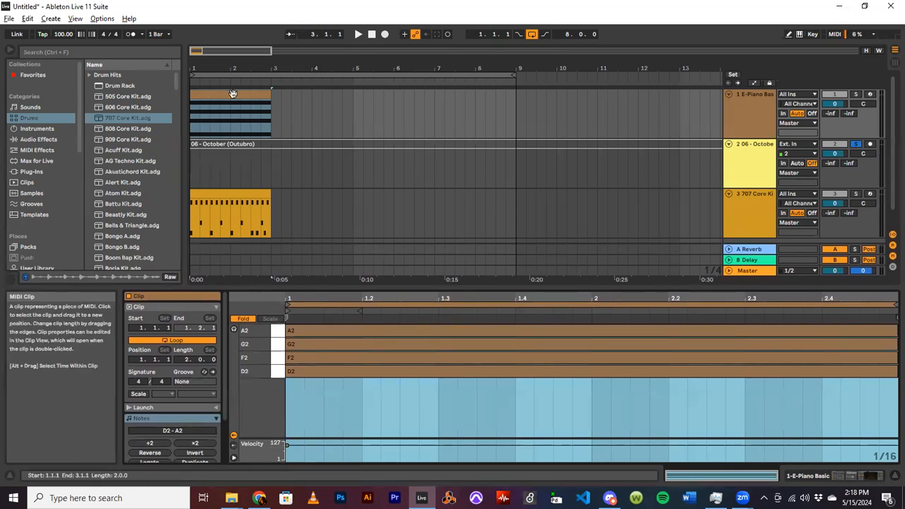
Set the October clip's warp mode to Complex Pro
click(230, 146)
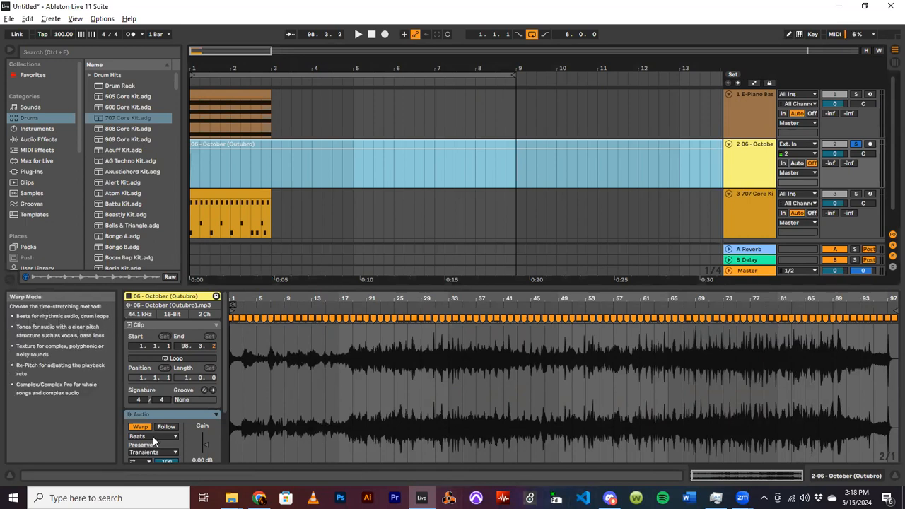
scroll(155, 439, down, 1)
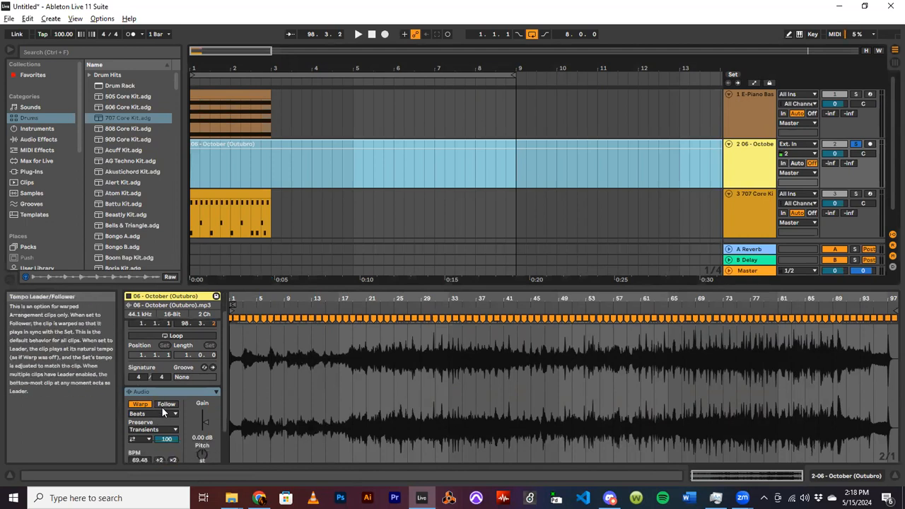
scroll(143, 387, down, 2)
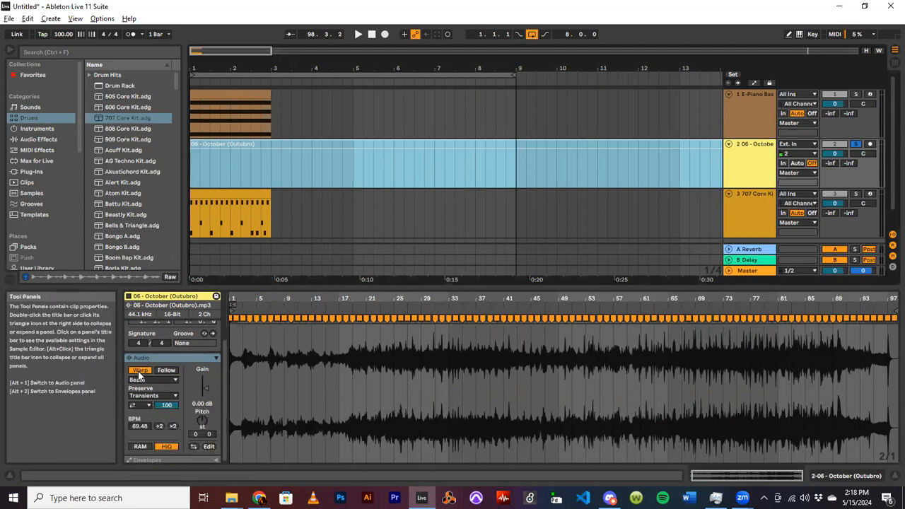
click(157, 380)
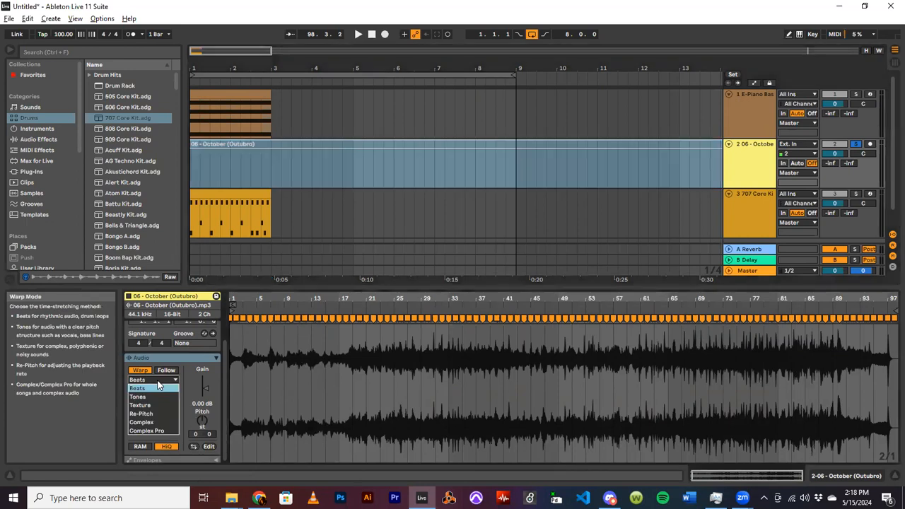
click(147, 432)
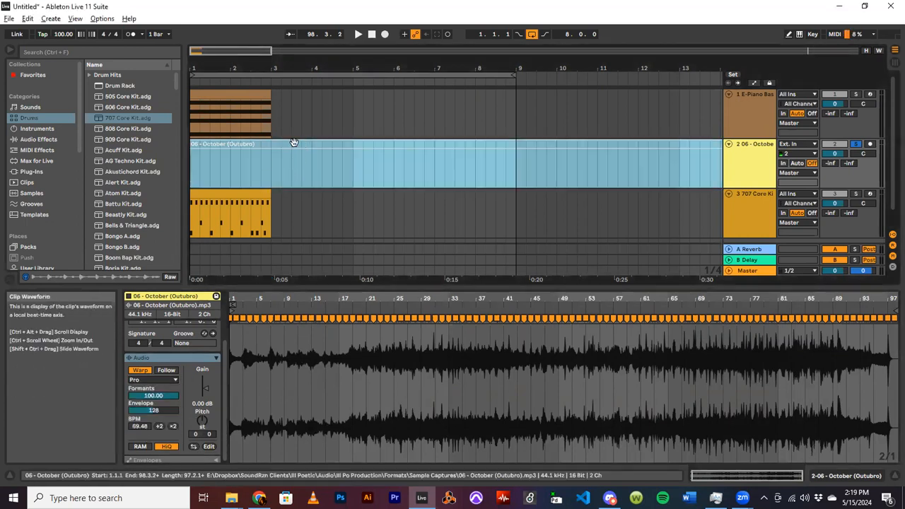
Turn off the arrangement loop and audition the October clip from its start and from bar 17
click(311, 122)
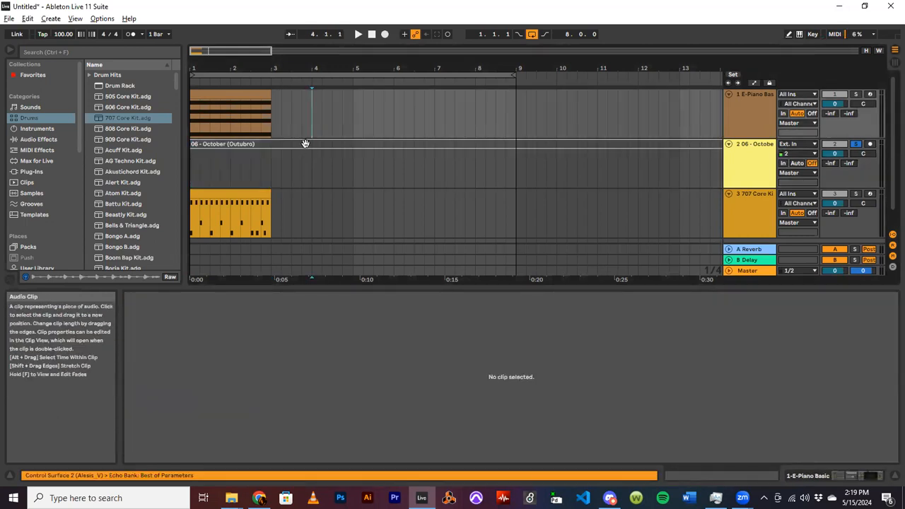
click(305, 144)
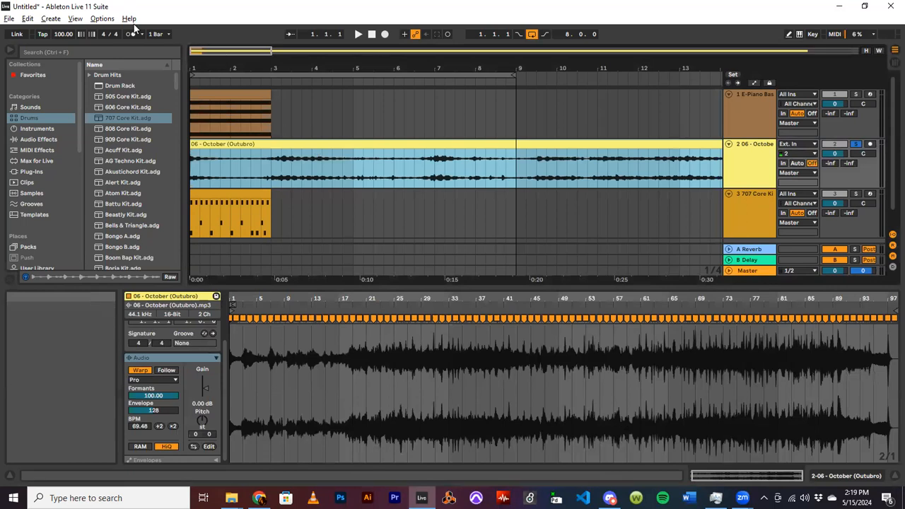
drag(200, 50, 200, 9)
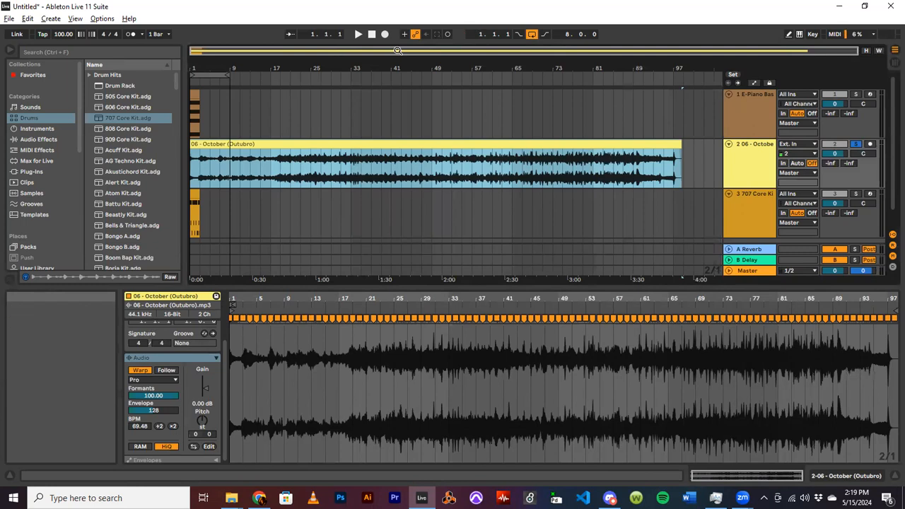
click(532, 34)
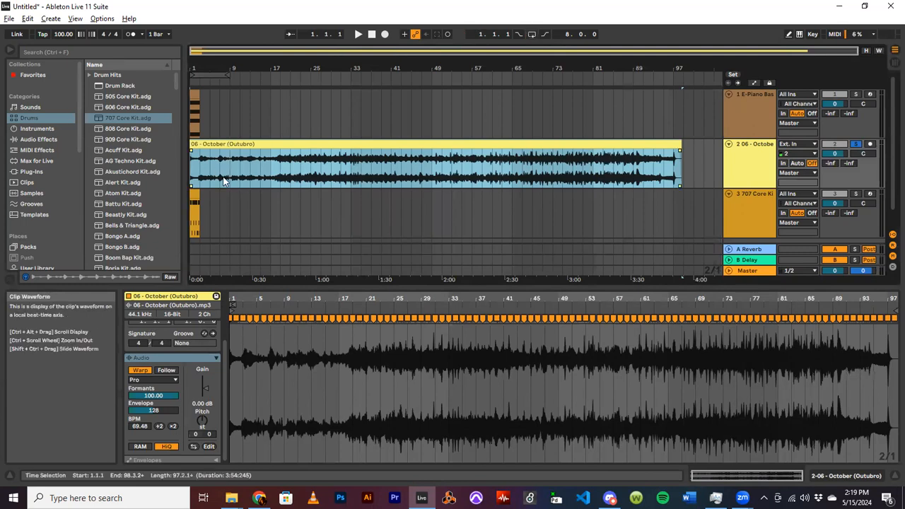
key(space)
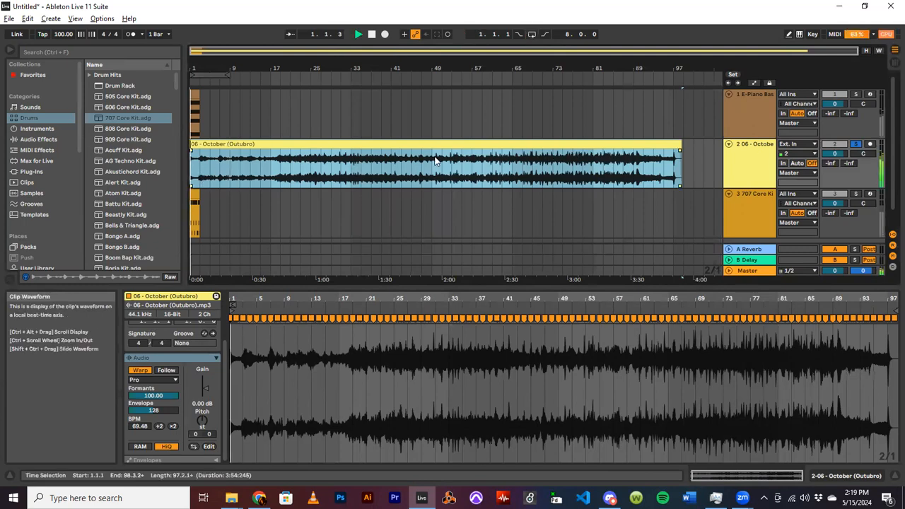
click(272, 172)
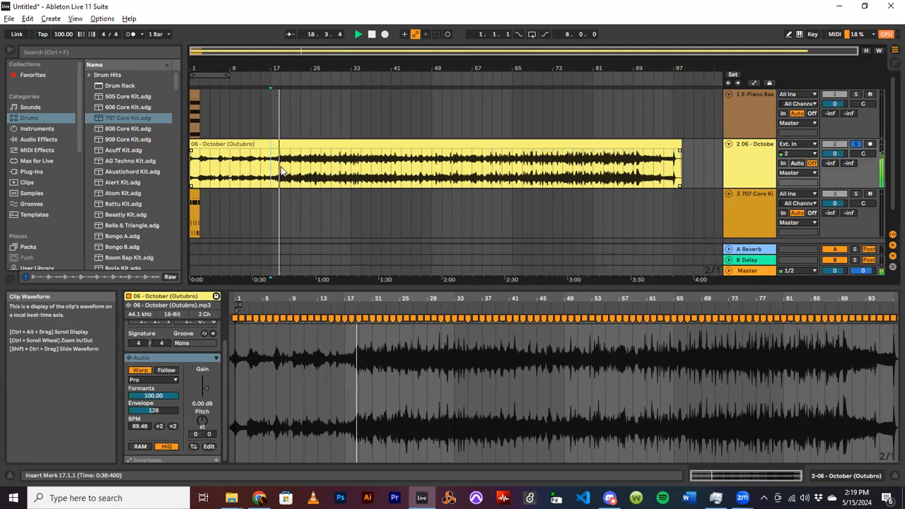
key(space)
Trim the end of the October clip to 29.1.1 and place the insert marker at 18.1.1
drag(680, 145, 331, 145)
drag(229, 58, 411, 211)
click(364, 166)
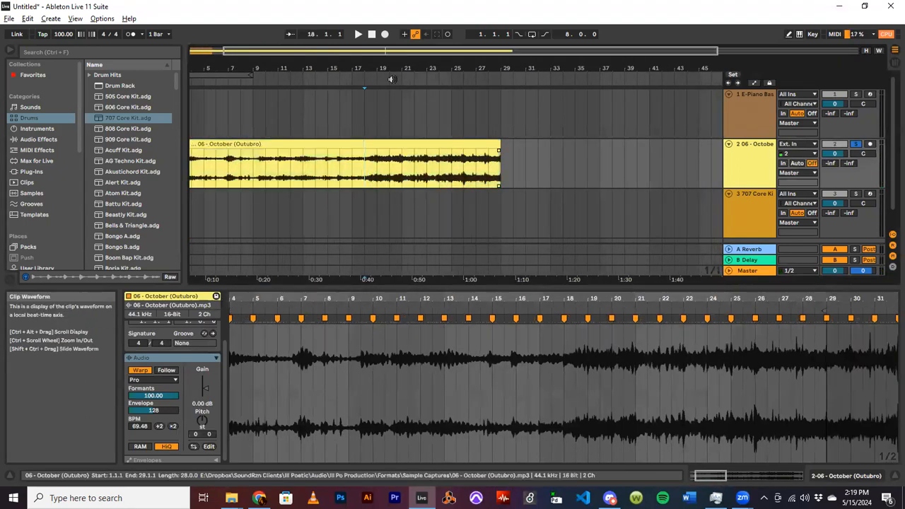
Inspect the October waveform between 18.1.1 and 18.4.1 and place the insert marker at 18.3.1
drag(381, 50, 403, 242)
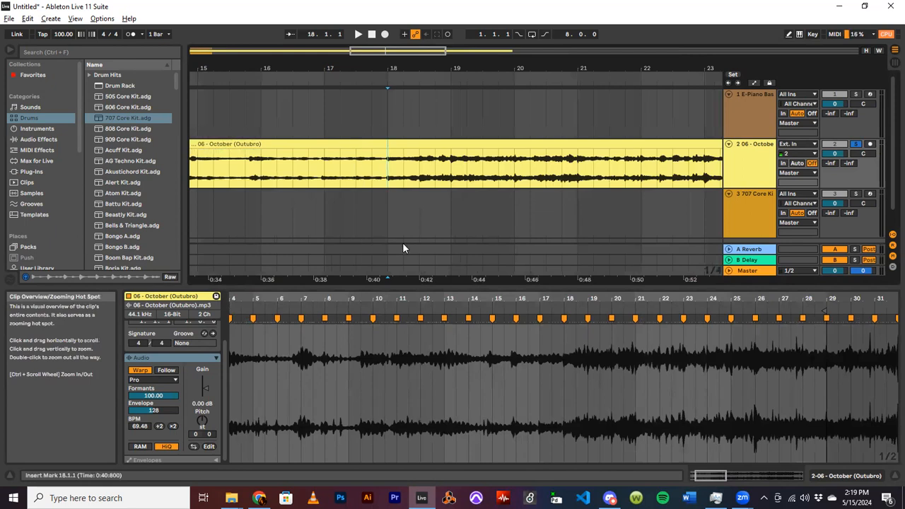
drag(389, 173, 439, 169)
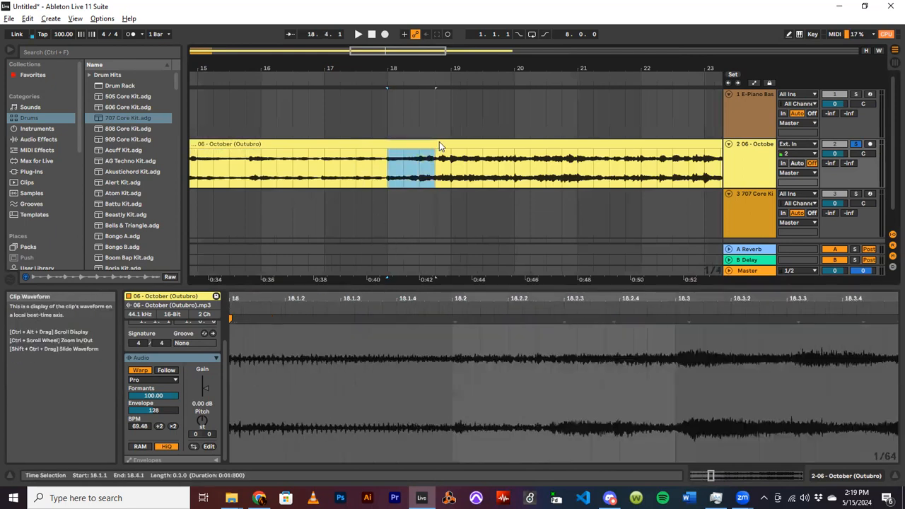
click(420, 181)
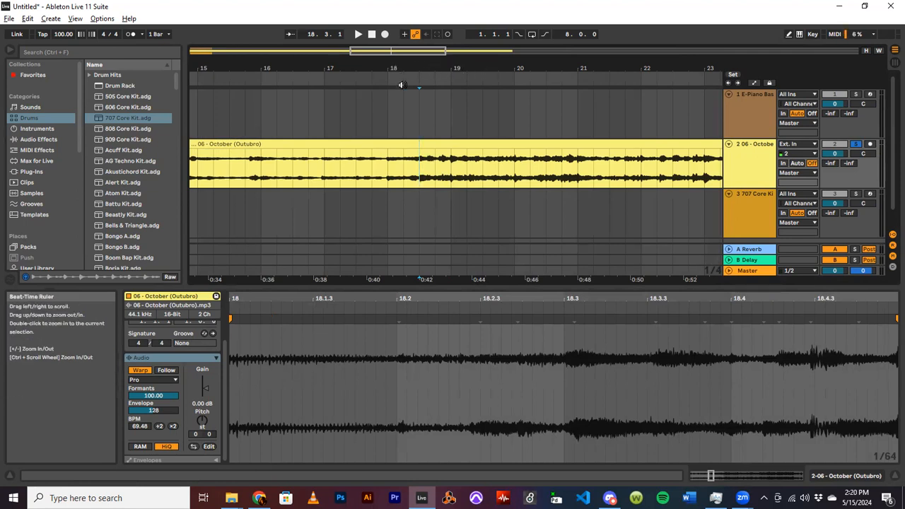
Play the October clip from bar 18 against the metronome to check its timing, and stop playback
click(130, 34)
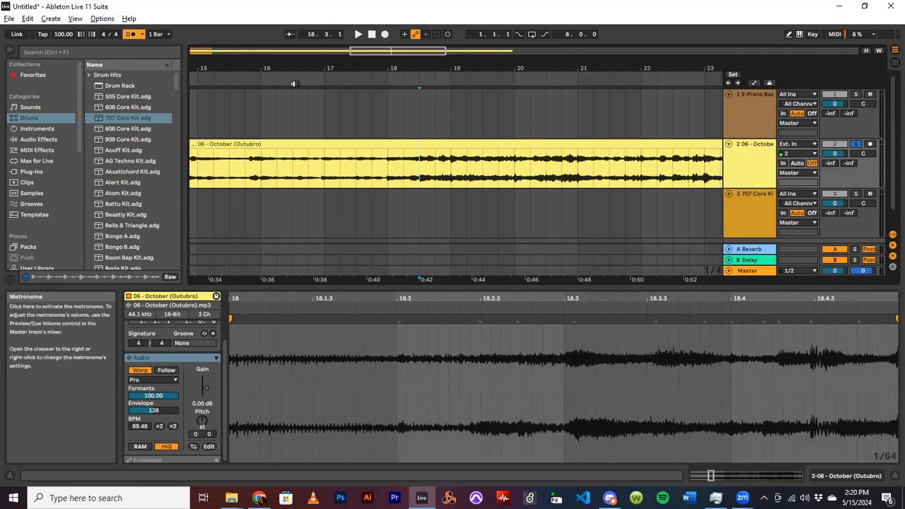
click(382, 109)
key(space)
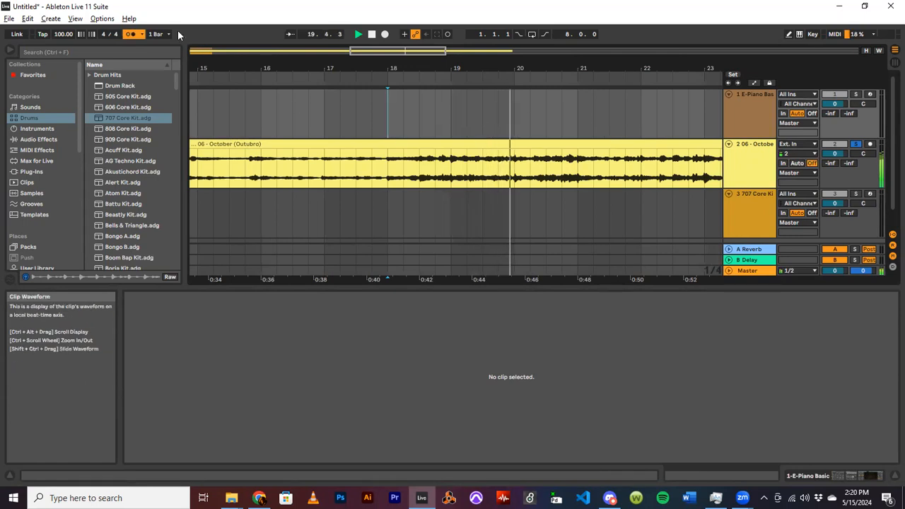
key(space)
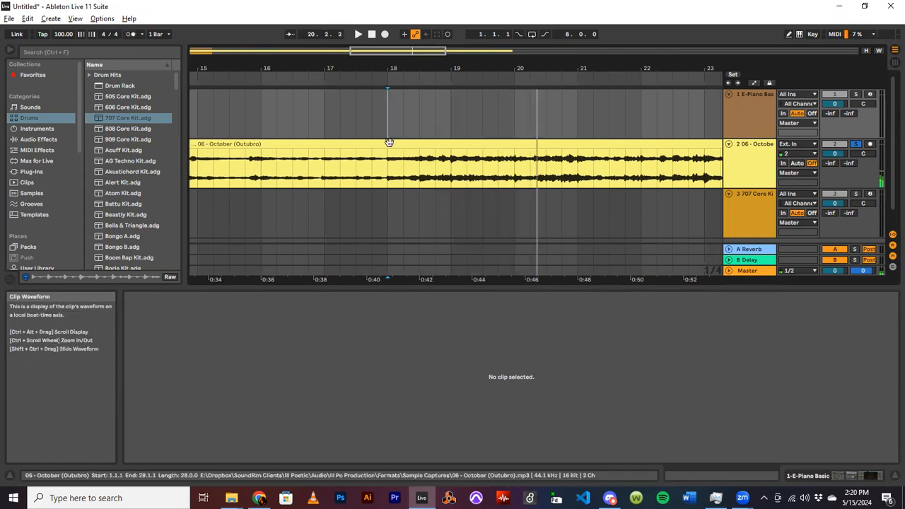
Split the October clip at 18.1.1, 19.1.1, 20.1.1 and 21.1.1
click(387, 179)
right_click(388, 176)
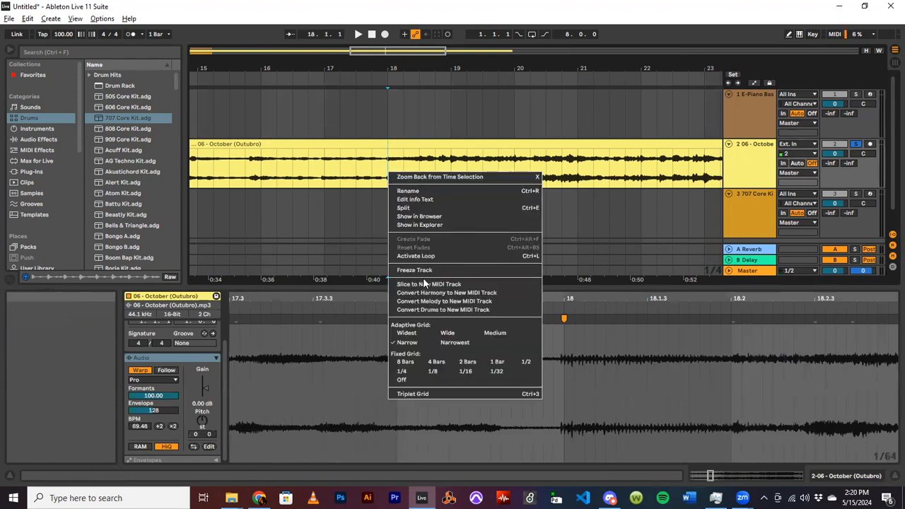
click(423, 210)
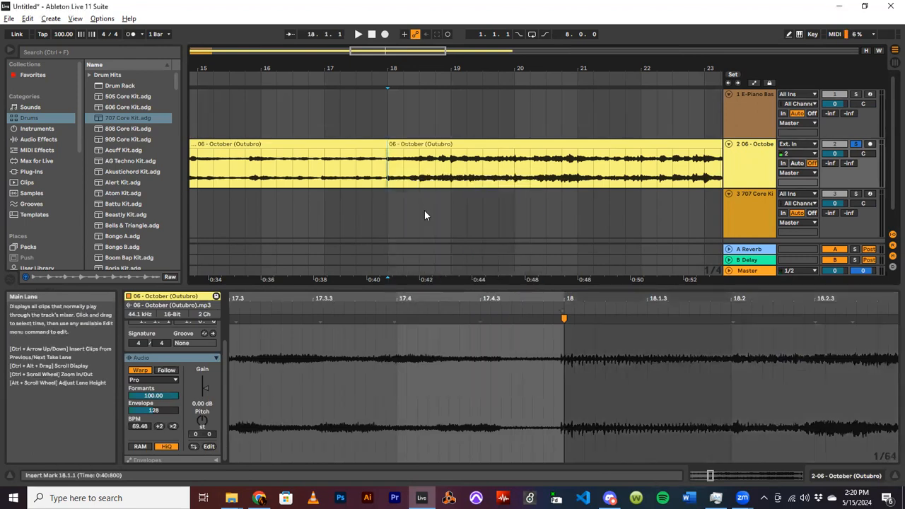
click(450, 173)
right_click(451, 174)
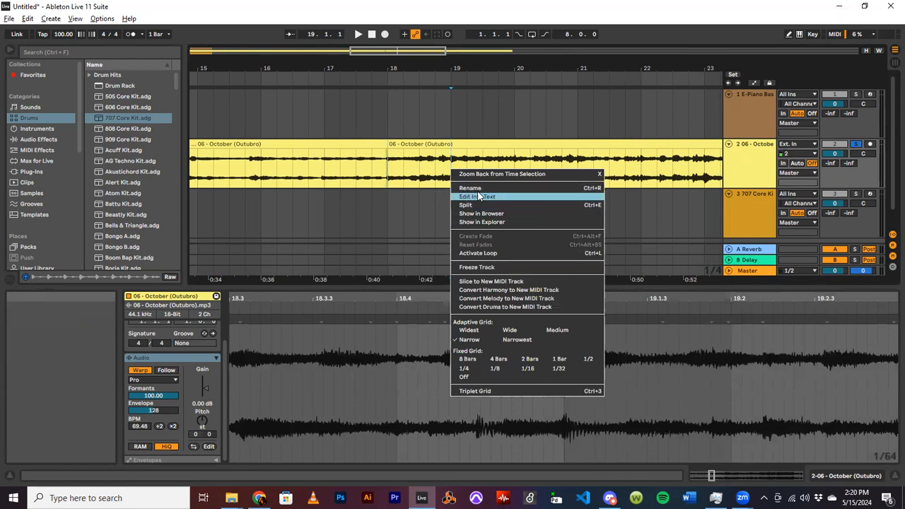
click(476, 203)
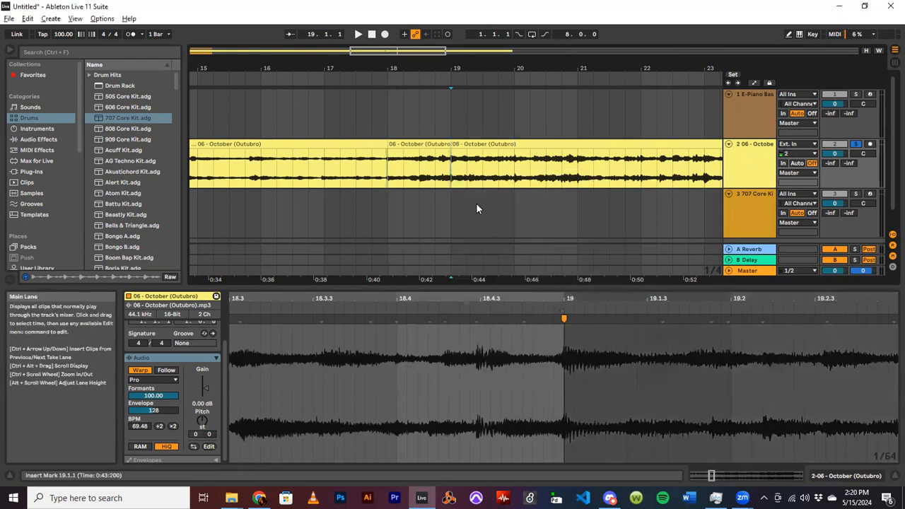
click(515, 172)
right_click(514, 175)
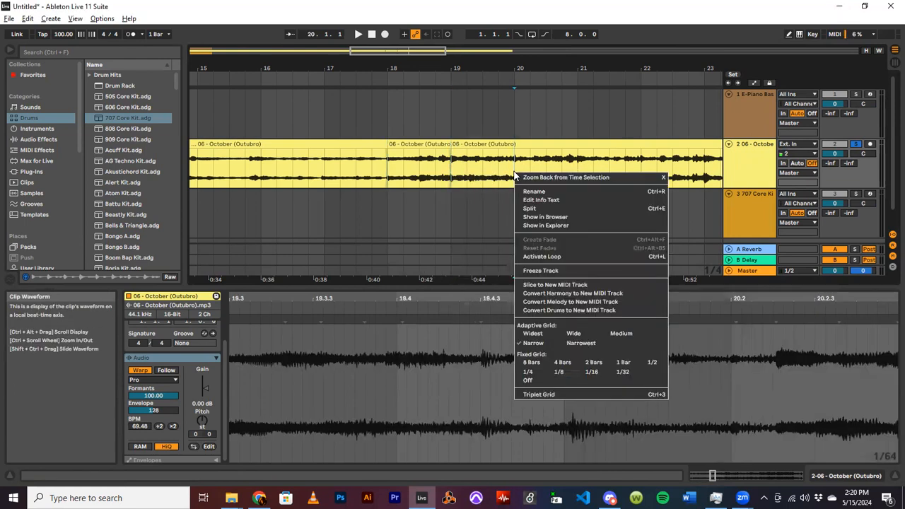
click(531, 209)
click(578, 177)
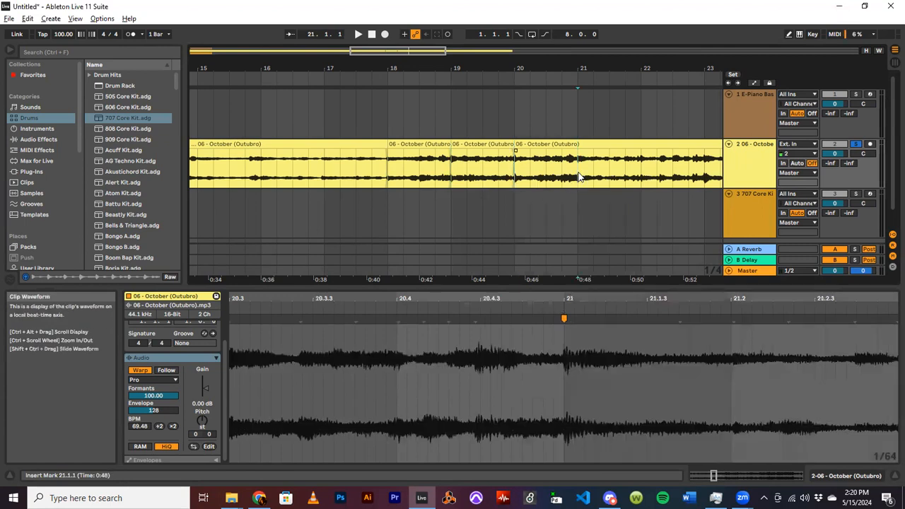
right_click(579, 175)
click(612, 210)
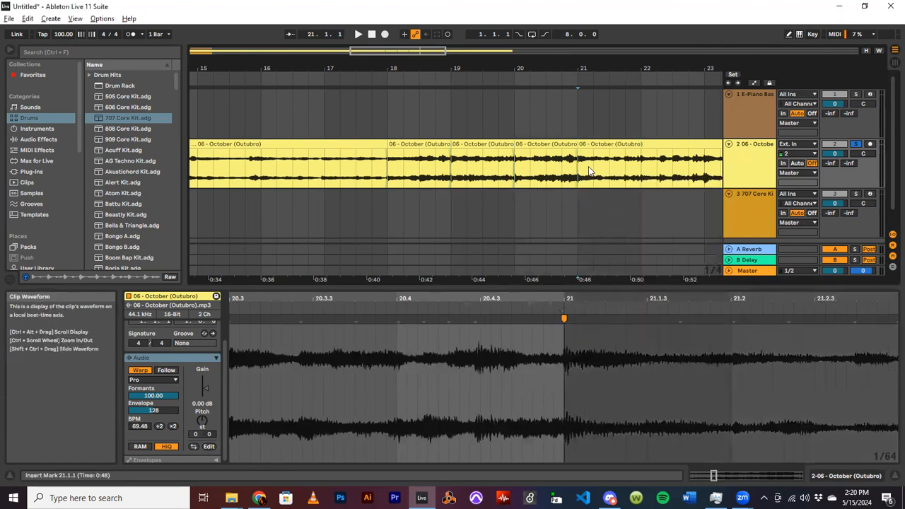
Delete the October audio after bar 21 and before bar 18, and audition the remaining one-bar slices from bar 18
mouse_move(587, 147)
mouse_down()
mouse_move(715, 145)
mouse_move(678, 145)
mouse_up()
key(Delete)
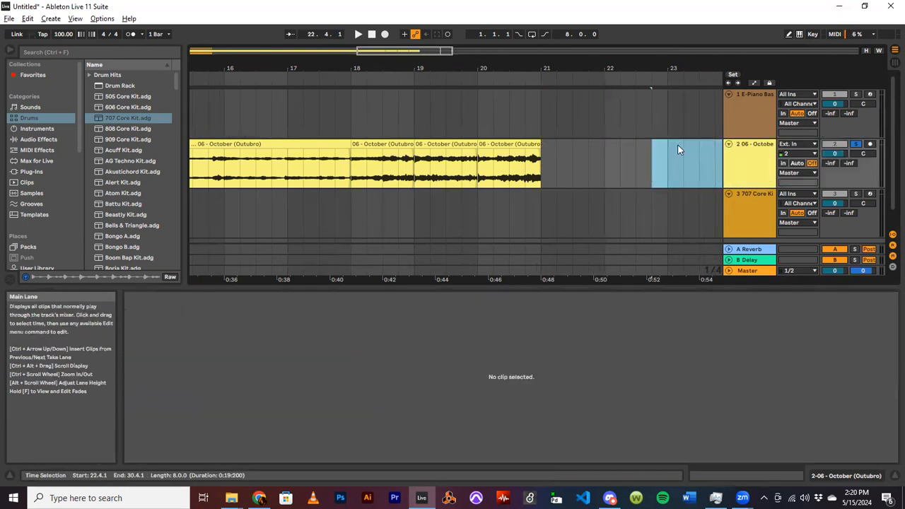
click(309, 144)
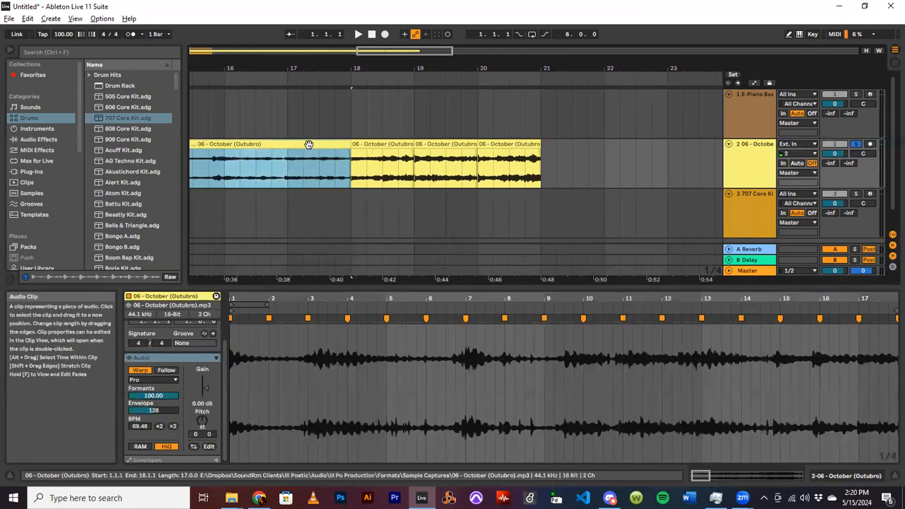
key(Delete)
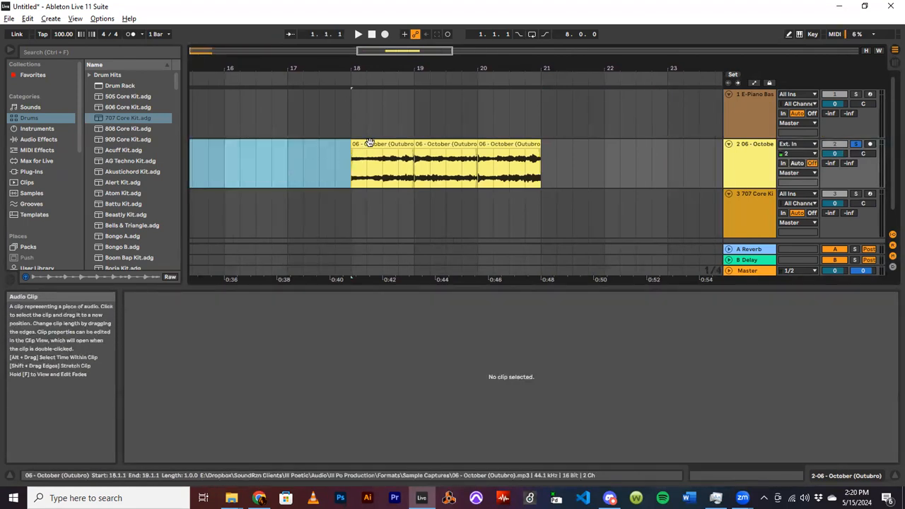
click(369, 144)
key(space)
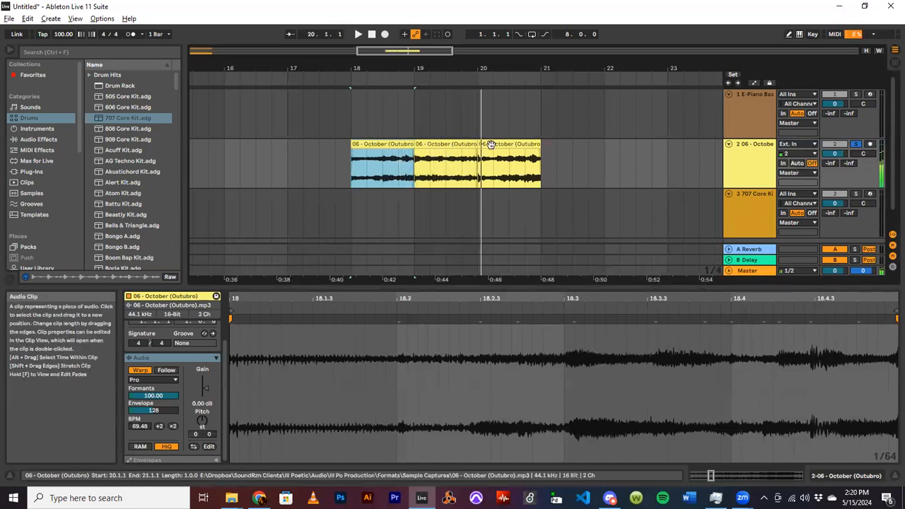
Space the three one-bar October slices four bars apart, starting at bars 13, 17 and 21
drag(377, 51, 378, 34)
drag(308, 68, 407, 62)
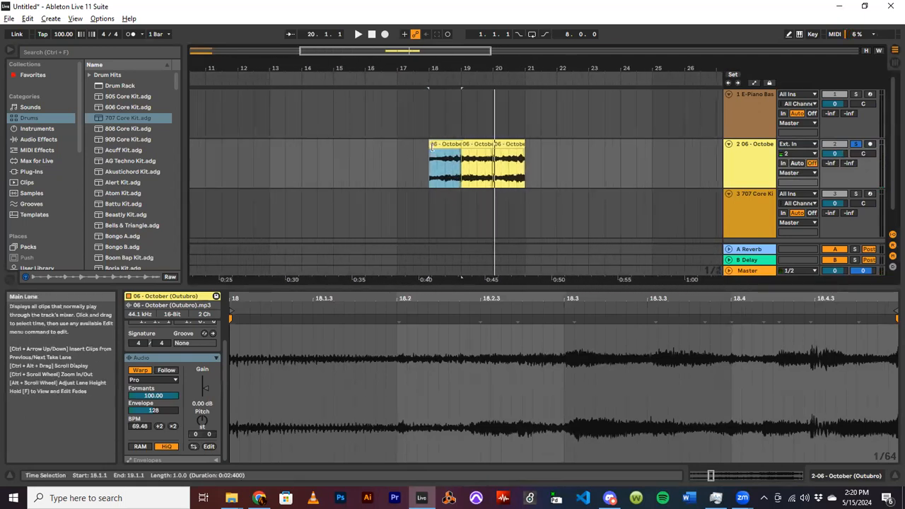
drag(446, 144, 316, 142)
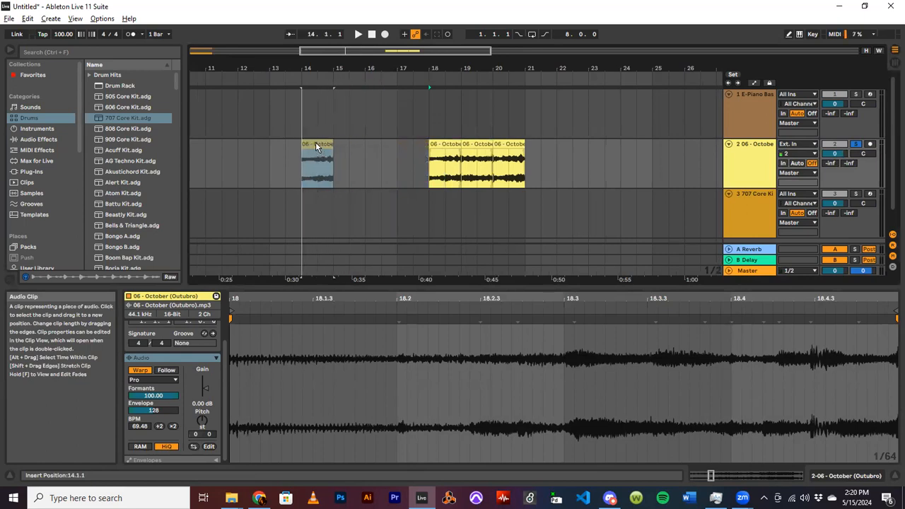
click(420, 148)
drag(411, 144, 412, 144)
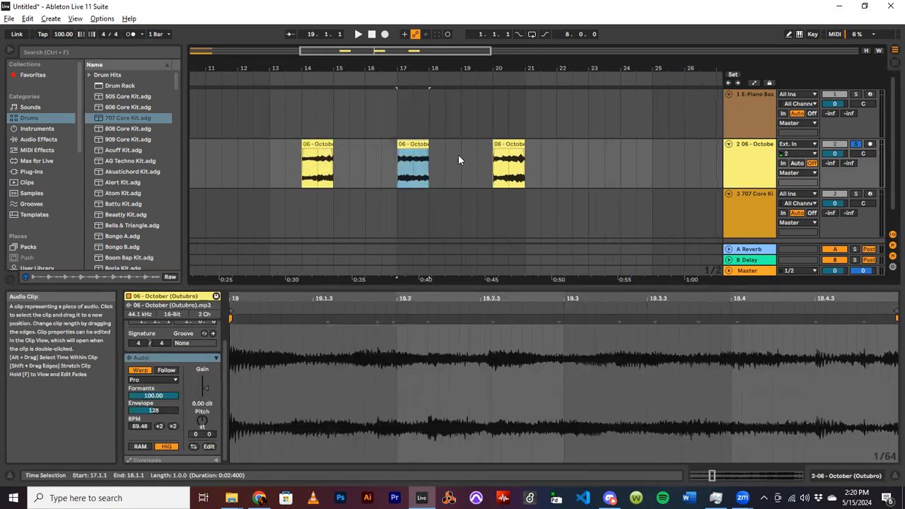
drag(505, 144, 536, 145)
drag(316, 142, 255, 145)
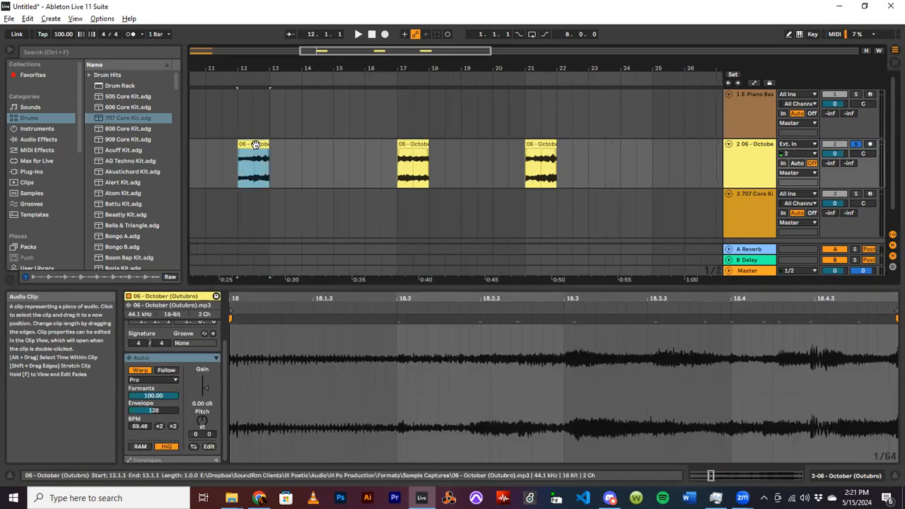
drag(259, 144, 291, 145)
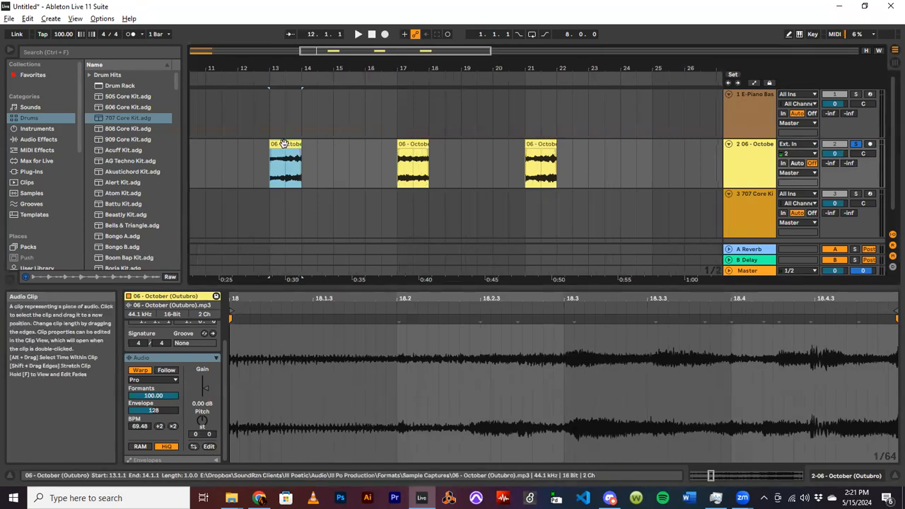
Copy the first October slice from bar 13 into bars 14, 15 and 16, and play from bar 13
right_click(283, 143)
click(278, 147)
right_click(278, 148)
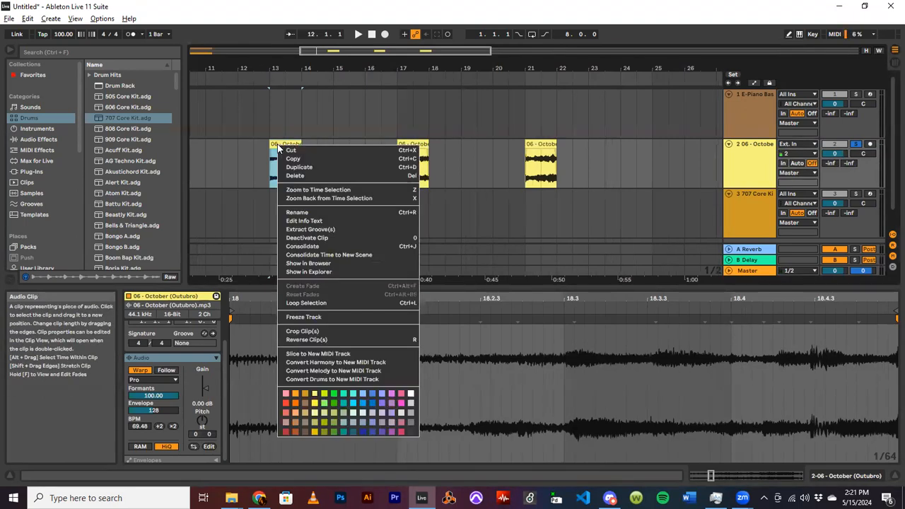
click(307, 159)
click(305, 153)
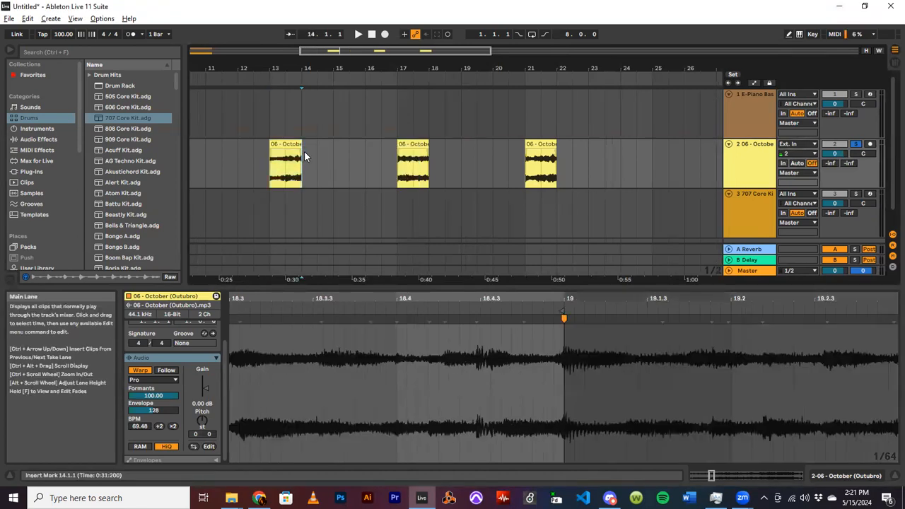
right_click(306, 153)
click(322, 158)
key(ctrl+v)
click(367, 152)
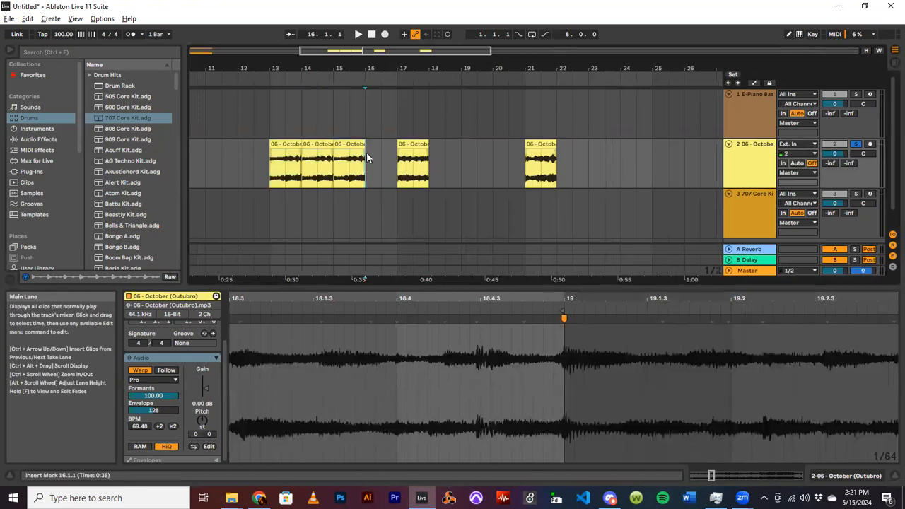
key(ctrl+v)
click(290, 144)
key(space)
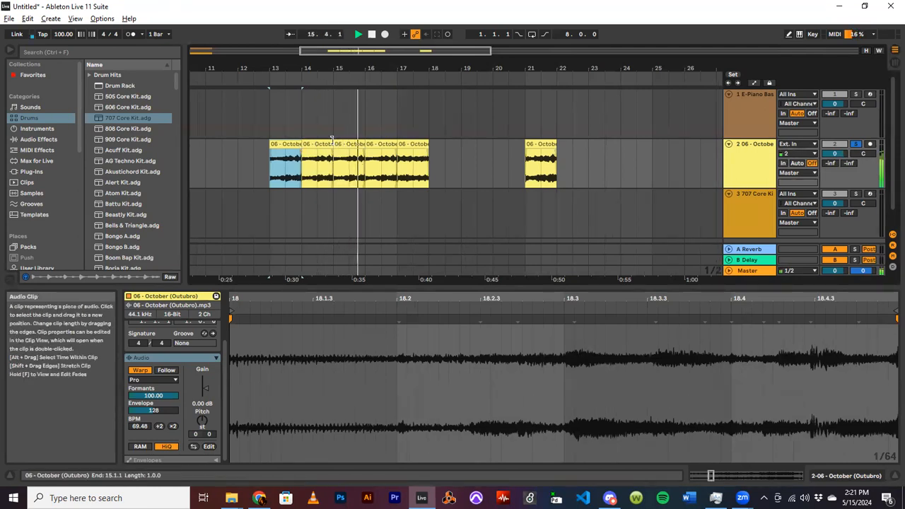
Repeat the second October slice from bar 17 in bars 18, 19 and 20
click(413, 144)
drag(434, 162, 466, 165)
key(ctrl+d)
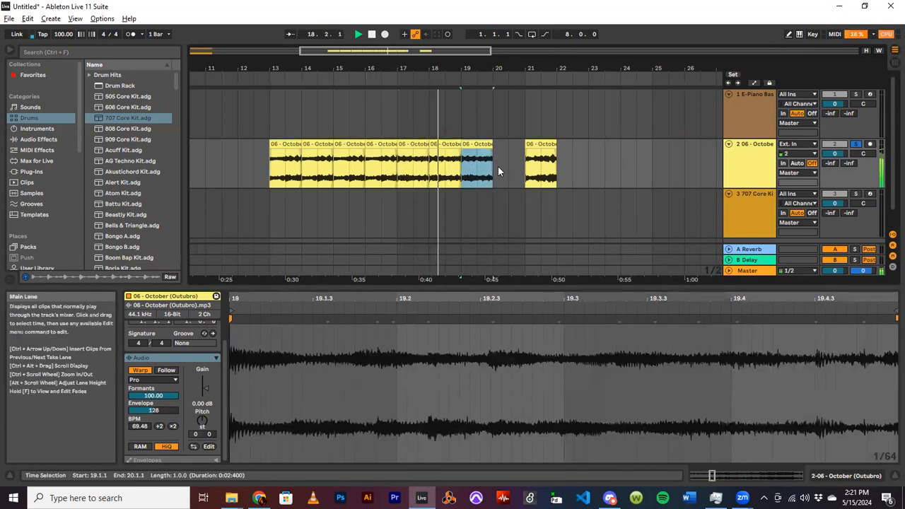
click(498, 166)
key(ctrl+v)
Repeat the third October slice from bar 21 in bars 22, 23 and 24
click(537, 143)
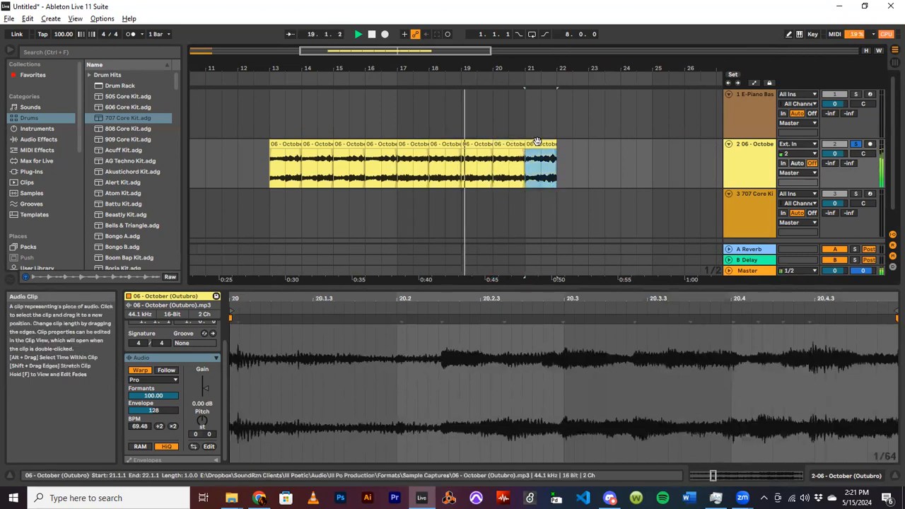
click(561, 169)
key(ctrl+v)
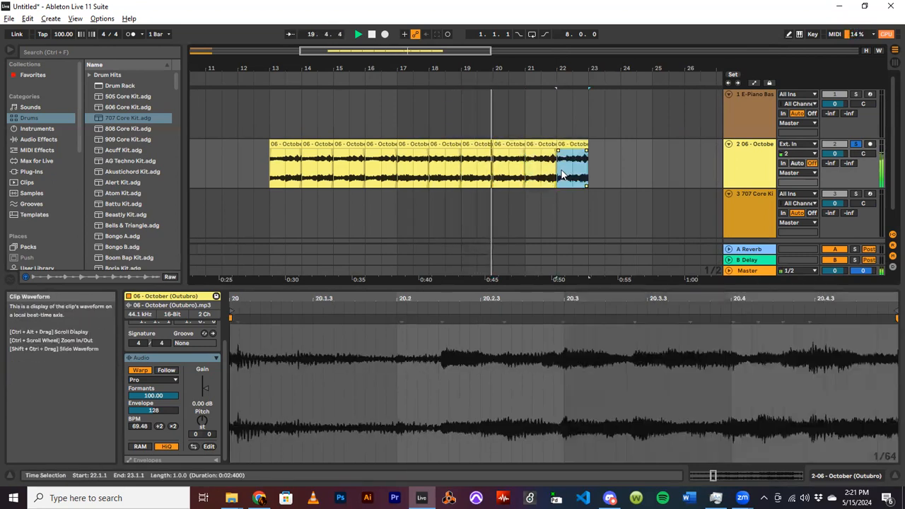
click(592, 167)
key(ctrl+v)
click(627, 162)
key(ctrl+v)
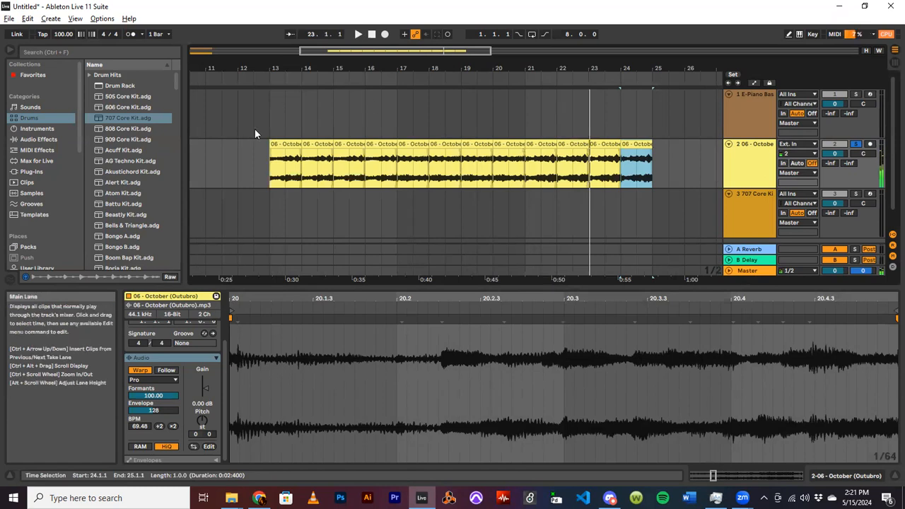
Examine the repeated October slices around bars 15 and 16 up close, selecting the slice from 15.1.1 to 16.1.1
click(283, 144)
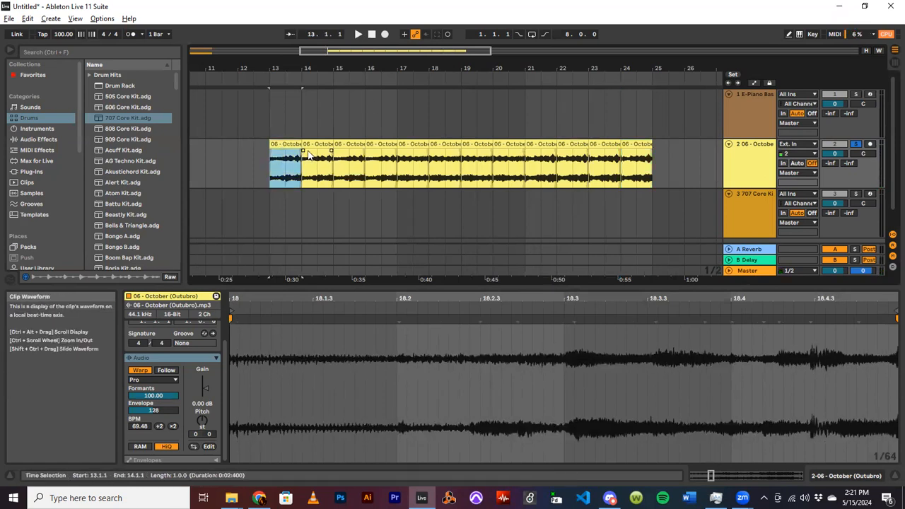
drag(359, 55, 369, 116)
drag(408, 165, 423, 148)
click(430, 172)
drag(517, 159, 330, 164)
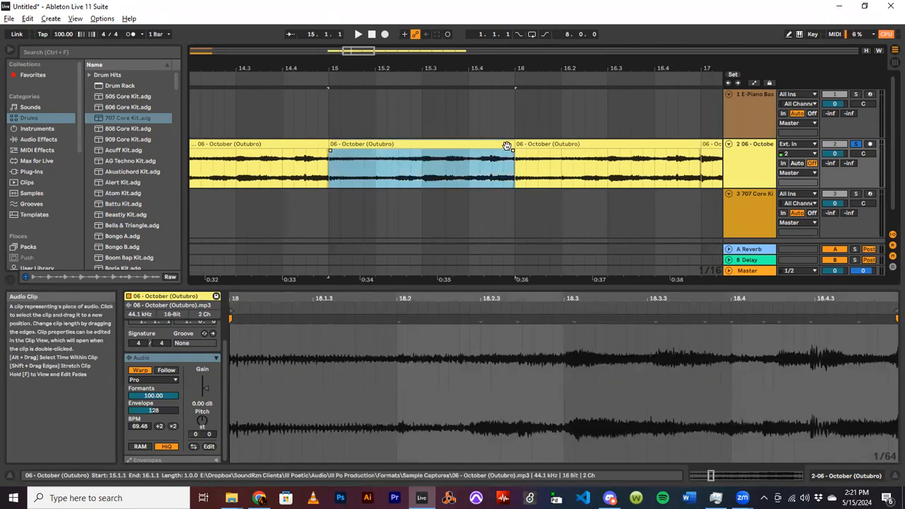
drag(360, 51, 360, 3)
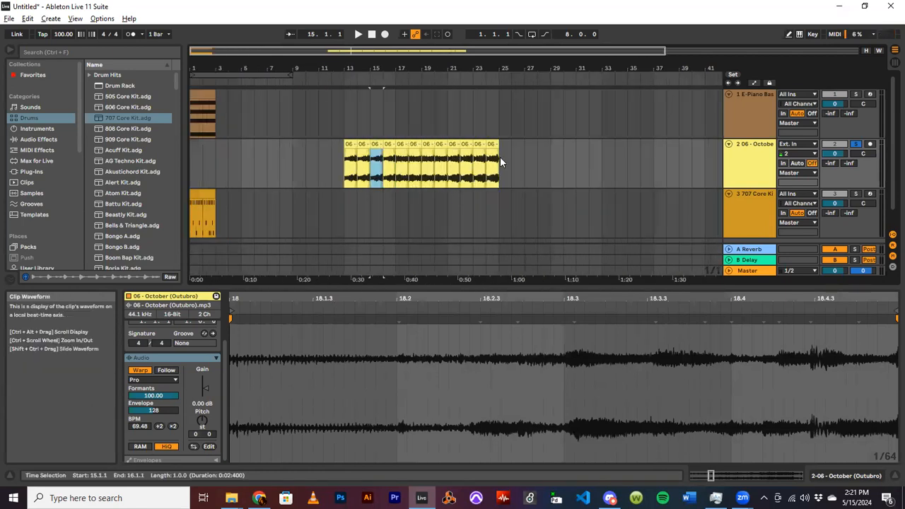
Select all twelve October slices and move them together to the start of the arrangement at 1.1.1
click(493, 144)
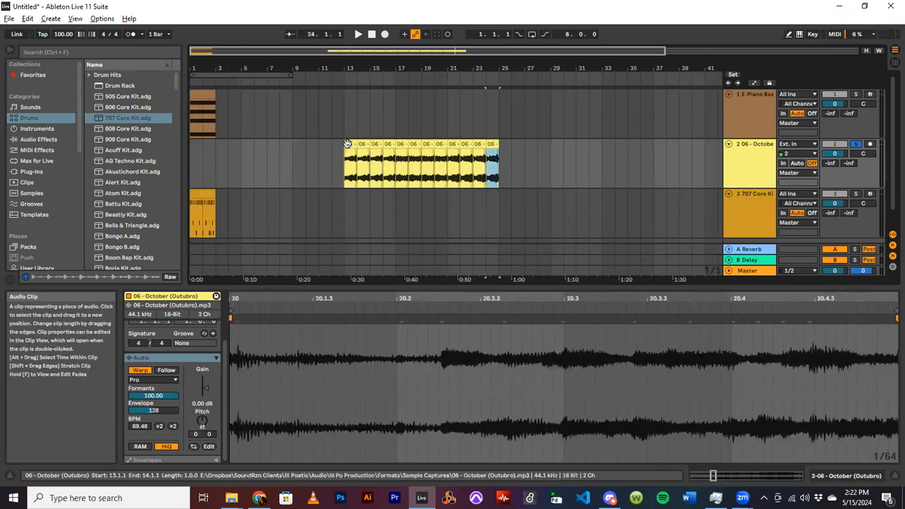
shift+click(347, 144)
drag(404, 145, 253, 146)
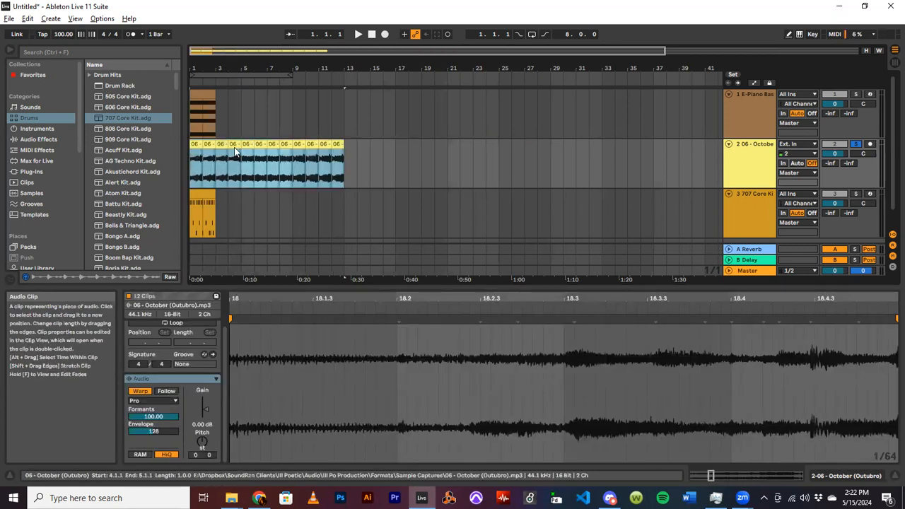
mouse_move(194, 51)
mouse_down()
mouse_move(194, 79)
mouse_move(192, 61)
mouse_up()
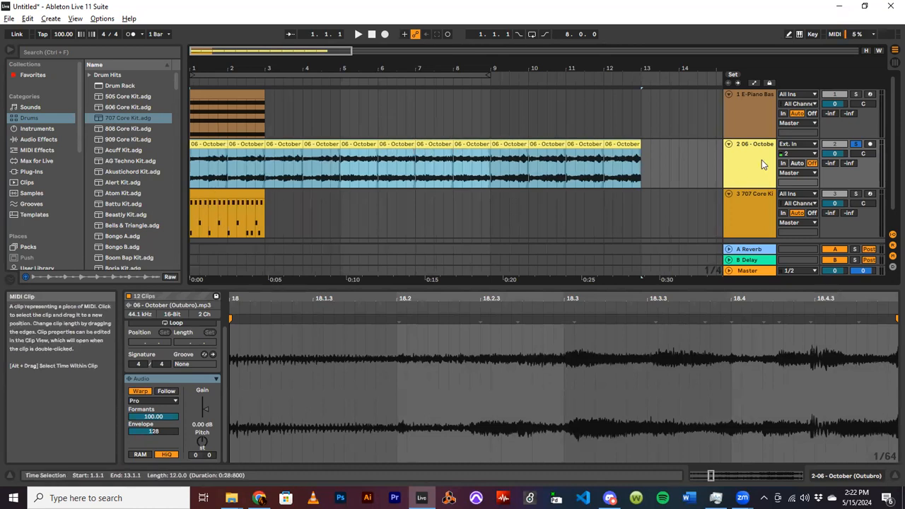
Solo the 707 Core Kit track along with the October track and play from bar 1 with the arrangement loop on
click(857, 194)
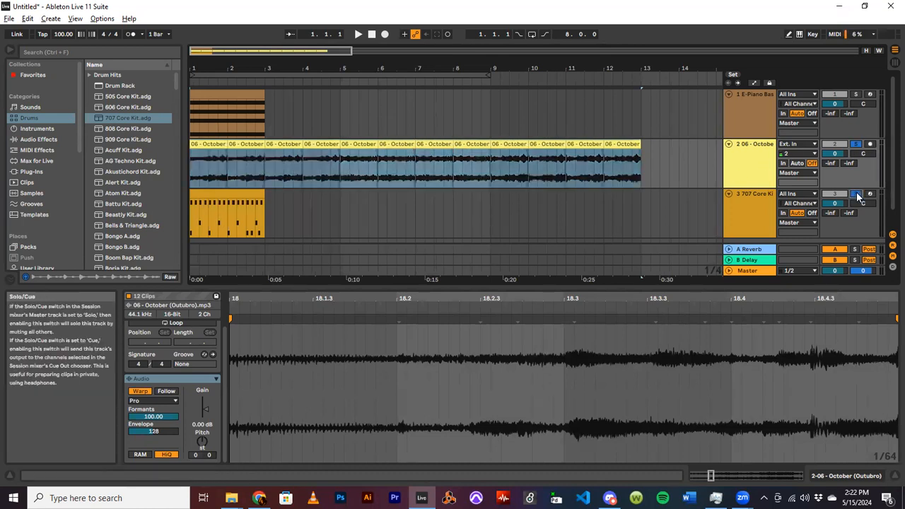
key(space)
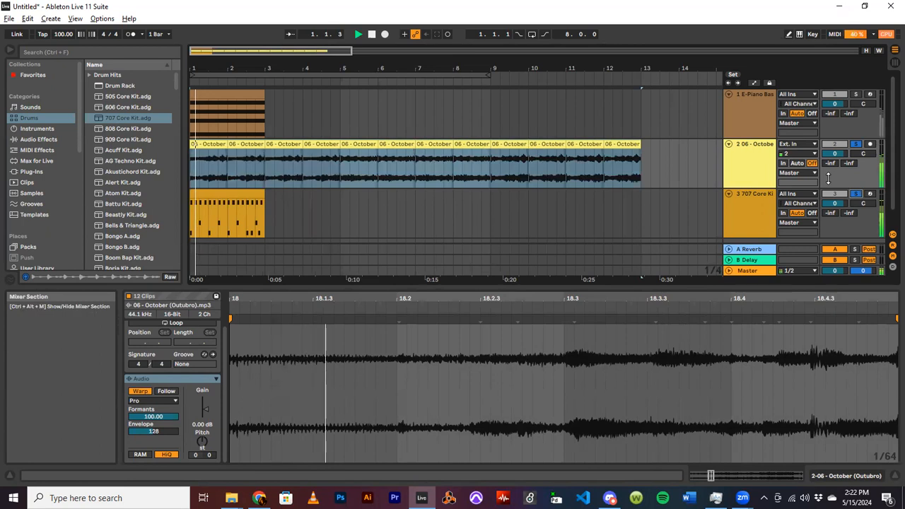
click(532, 34)
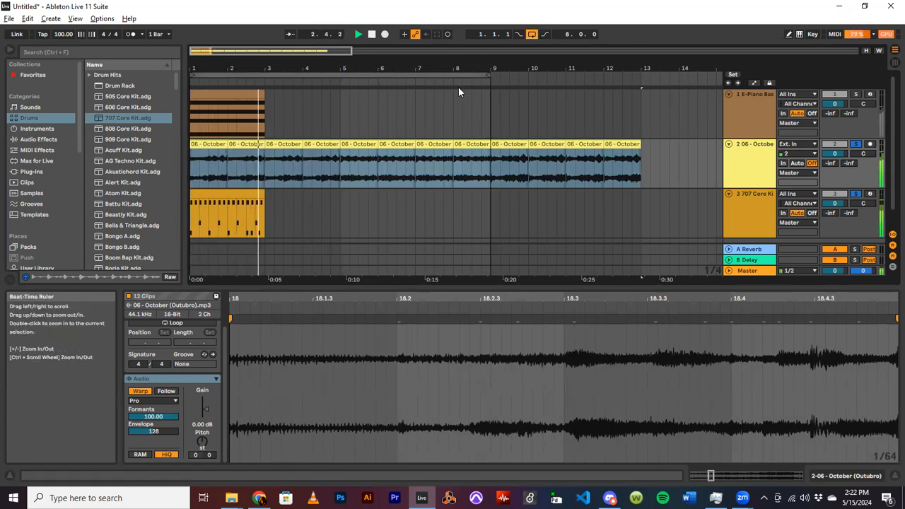
Repeat the two-bar 707 Core Kit clip end to end so the drums run from bar 1 through bar 8
click(243, 193)
key(space)
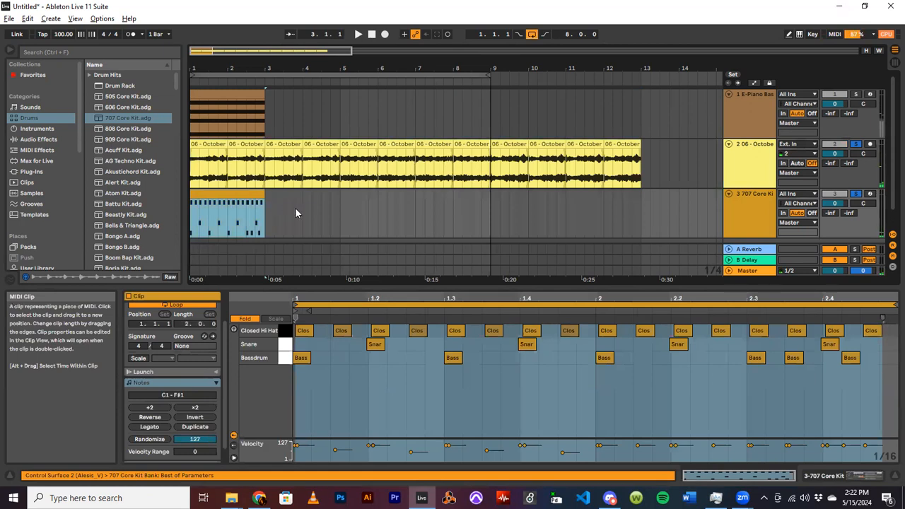
click(270, 209)
drag(268, 202, 341, 207)
key(ctrl+v)
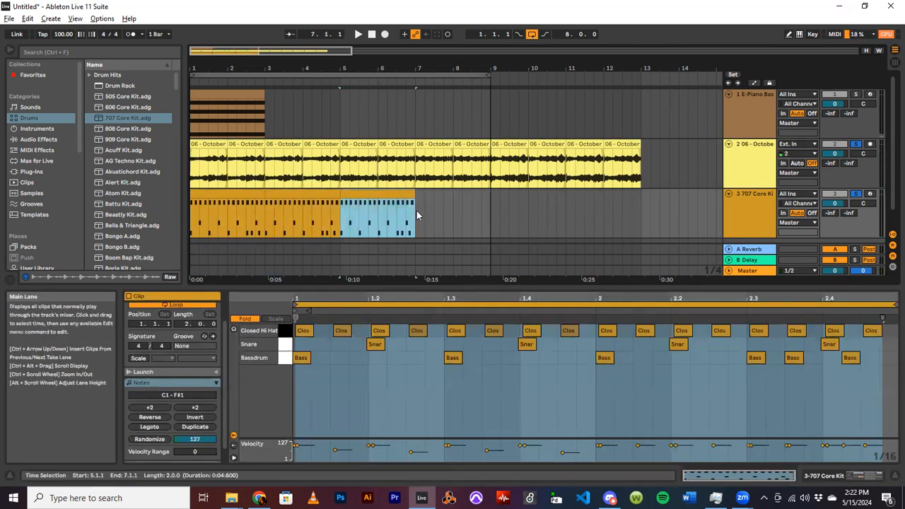
click(417, 211)
key(ctrl+v)
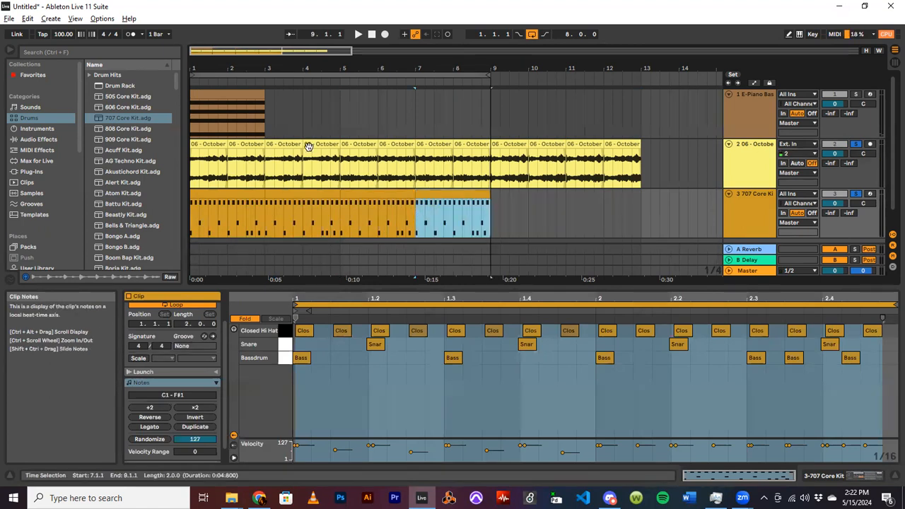
Clear the track solos, play all three tracks and show the E-Piano Basic clip's notes on the unfolded keyboard
click(856, 95)
click(856, 95)
click(209, 92)
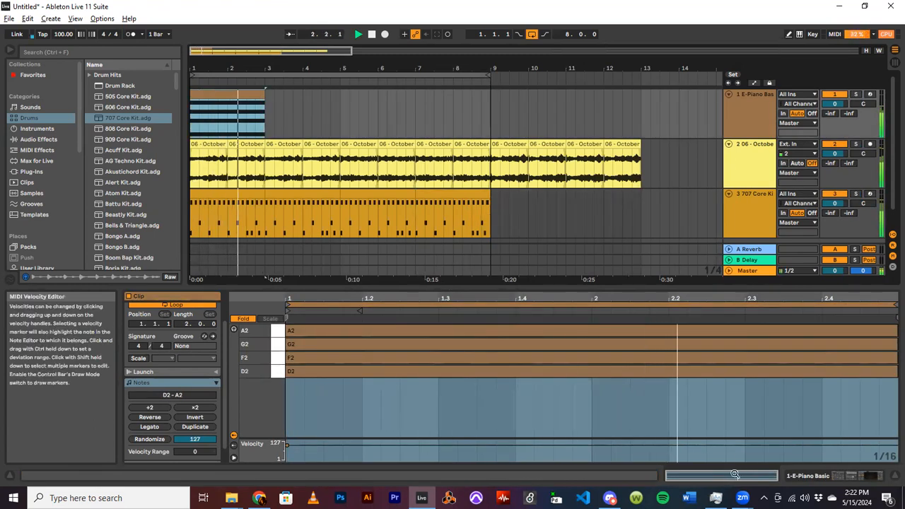
key(space)
click(247, 322)
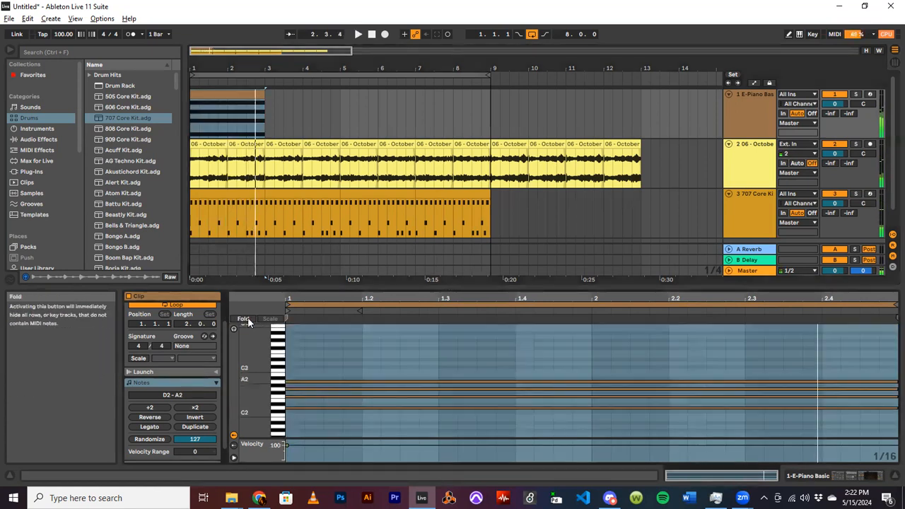
Switch off the Echo effect on the E-Piano Basic track and play from bar 1
click(821, 476)
click(432, 361)
click(216, 90)
key(space)
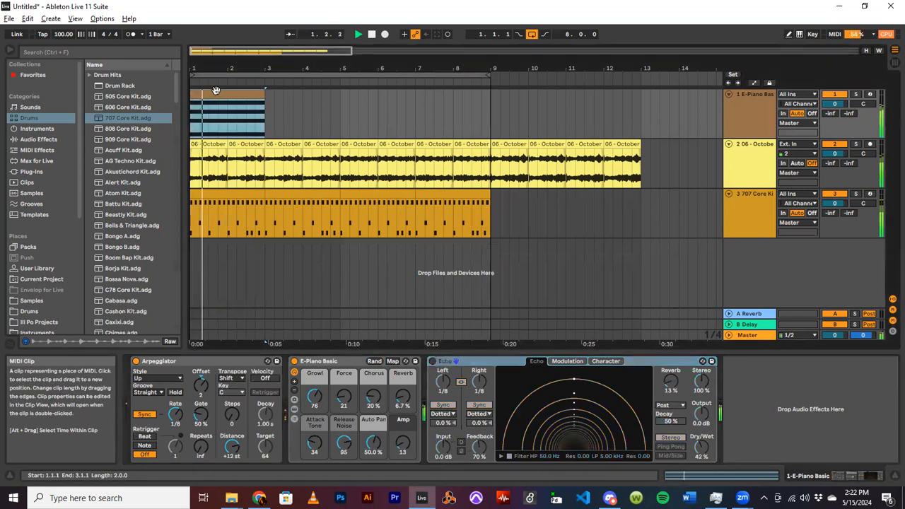
Open the E-Piano Basic clip in an enlarged note editor and extend the clip to 9.1.1 for a length of eight bars
click(722, 478)
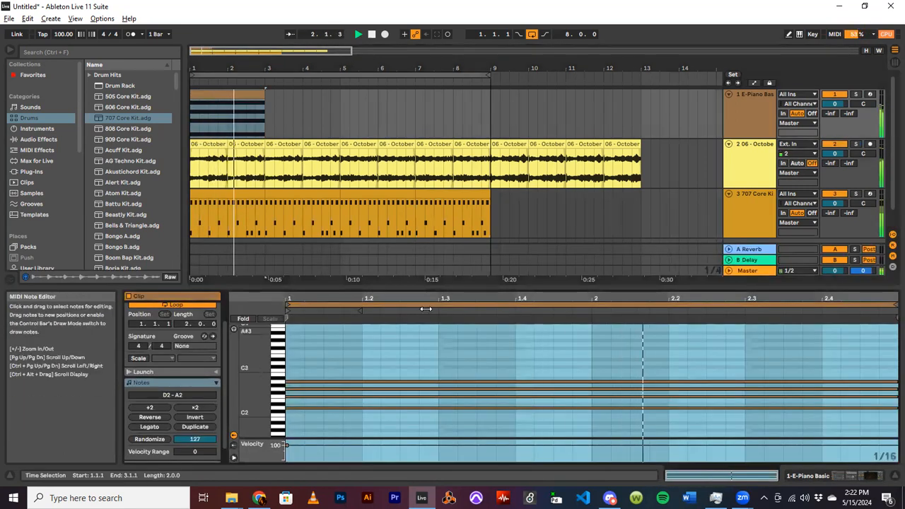
drag(460, 286, 466, 168)
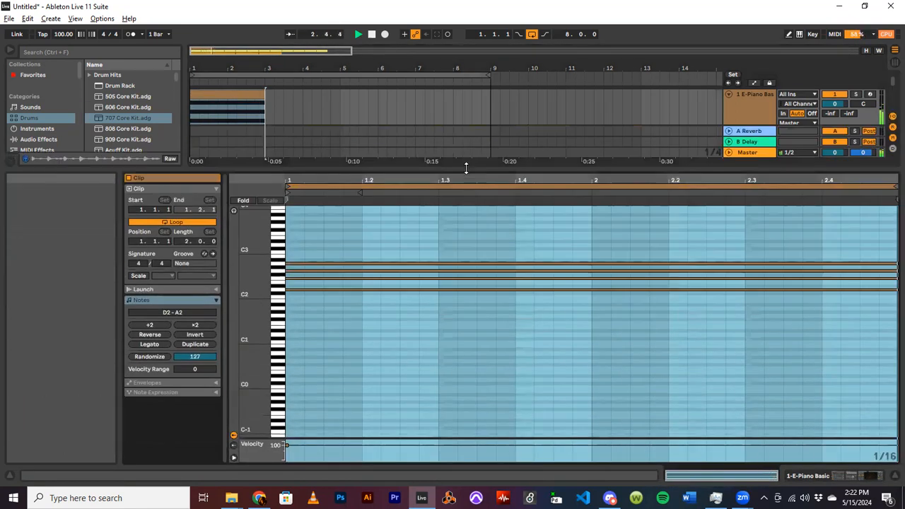
click(362, 259)
drag(266, 92, 486, 91)
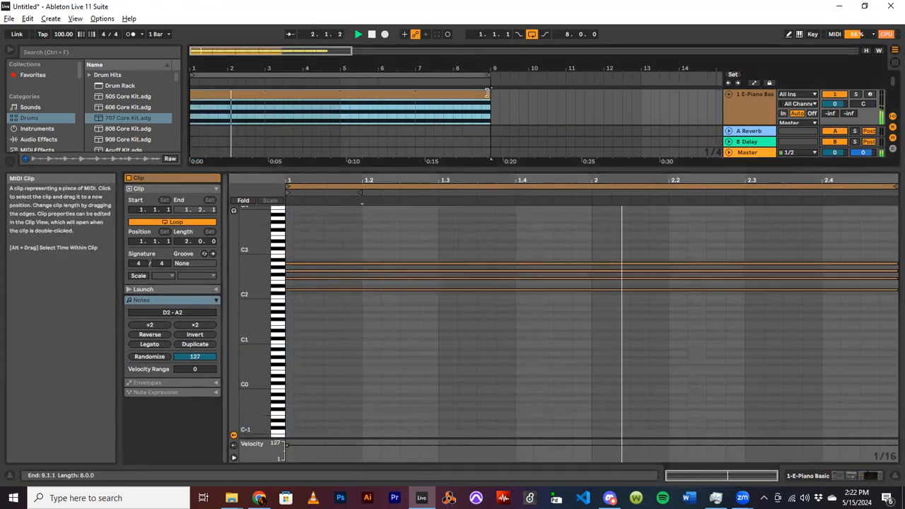
Lower the F2 note of the E-Piano chord in the first two-bar clip to E2 and restart playback to hear it
click(379, 261)
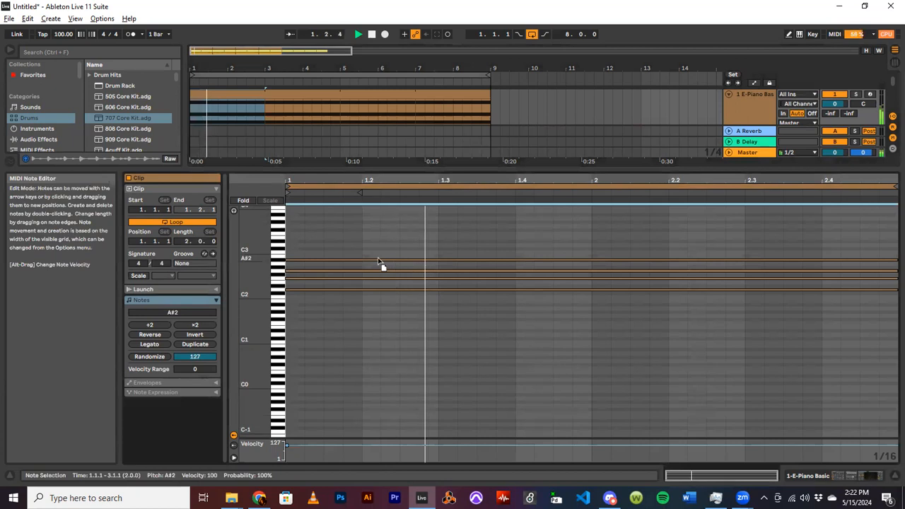
drag(379, 259, 380, 283)
key(space)
key(space)
key(space)
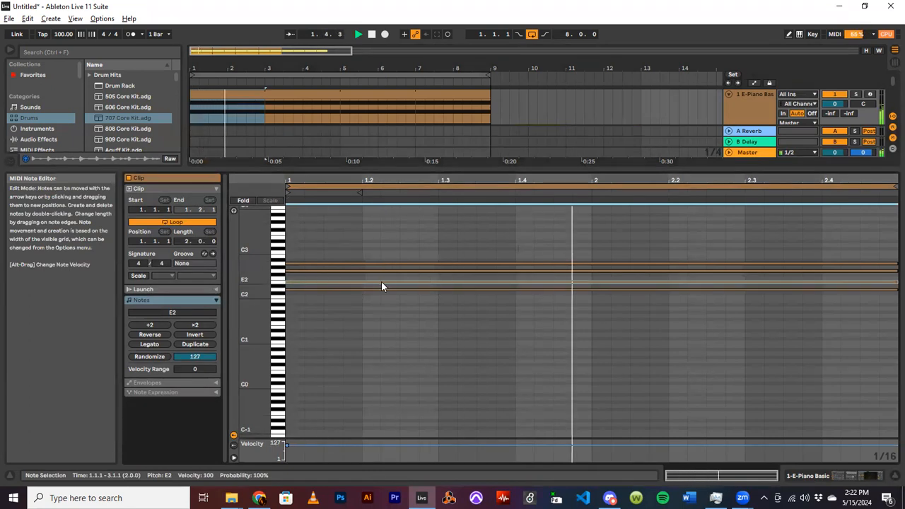
Show the E-Piano Basic track's devices and switch the Echo effect on
click(832, 472)
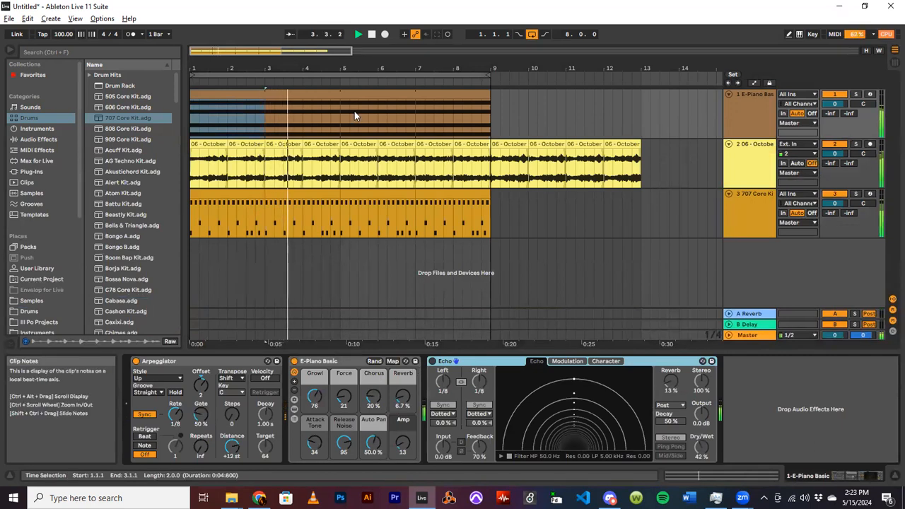
click(334, 118)
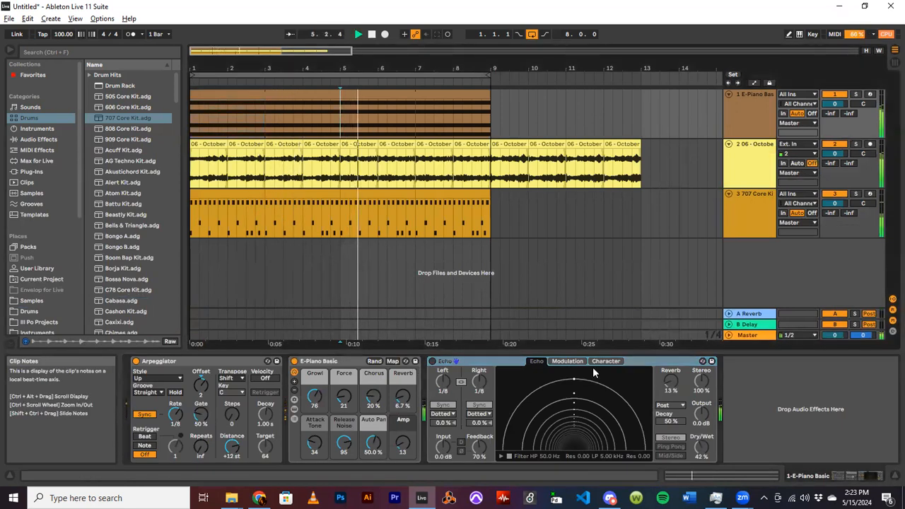
click(433, 362)
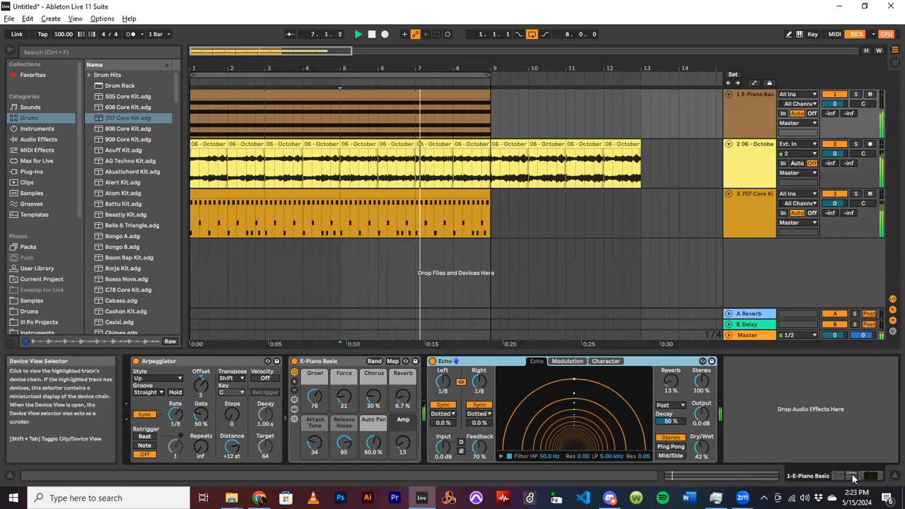
Transpose all four E-Piano chord notes up one octave to D3–A3, fold the note view and play the result
key(shift+Tab)
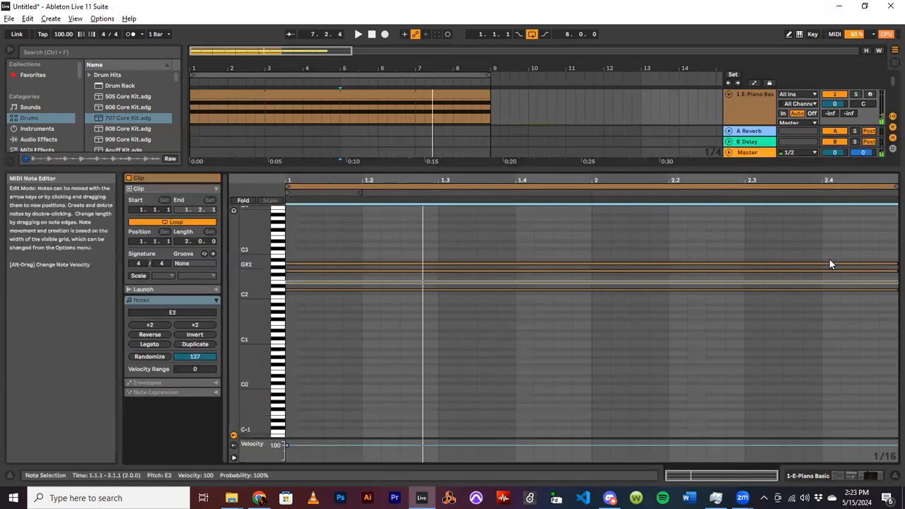
drag(880, 246, 299, 357)
key(shift+Up)
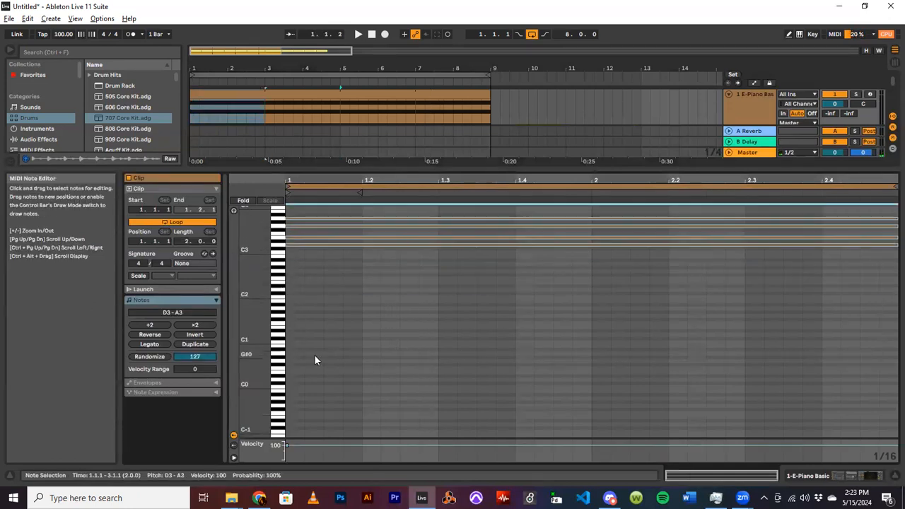
click(238, 204)
click(238, 204)
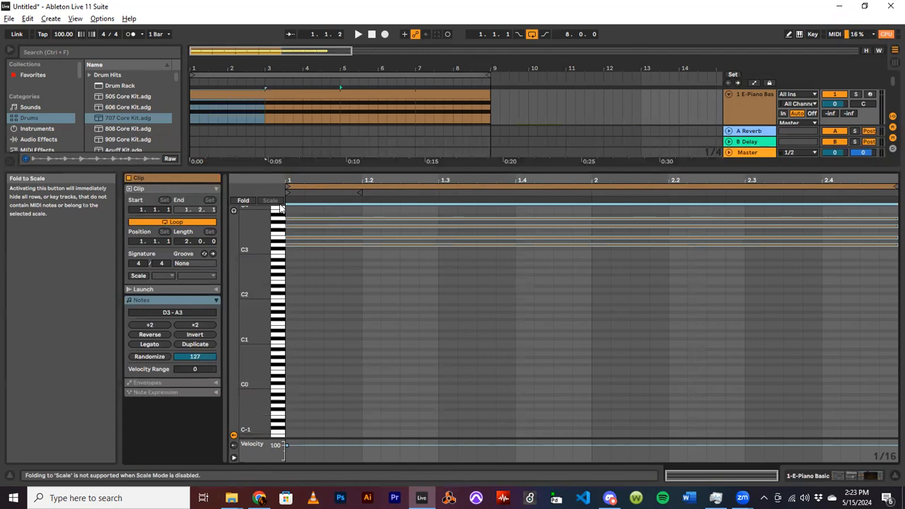
click(243, 200)
key(space)
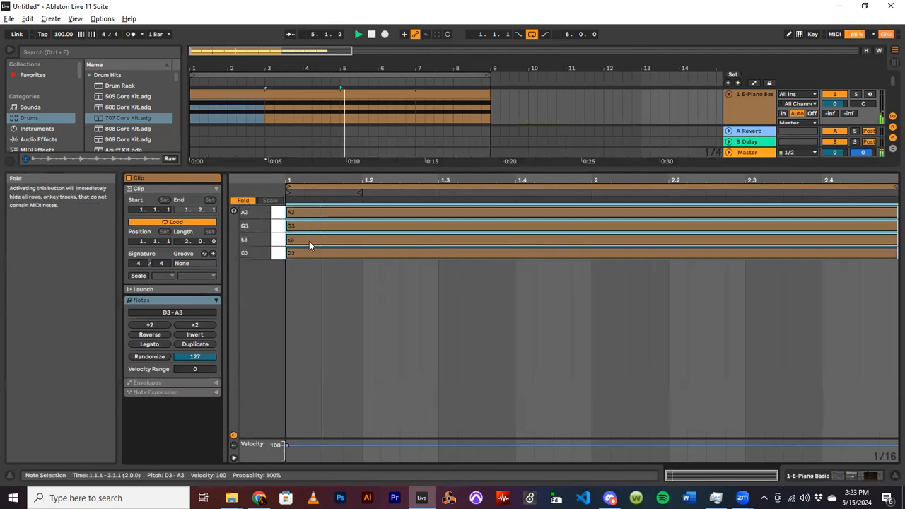
click(853, 476)
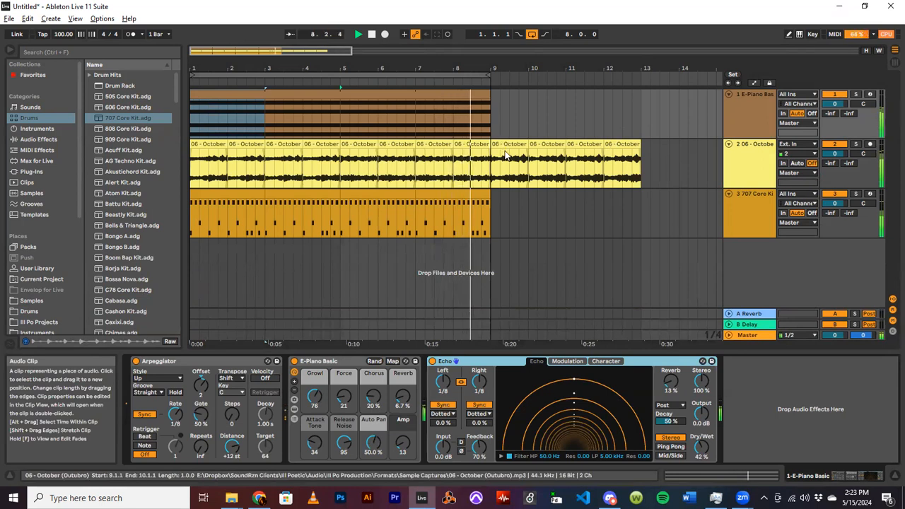
key(space)
Quantize all the notes in the 707 Core Kit clip at bars 7 and 8 and play it back
click(455, 195)
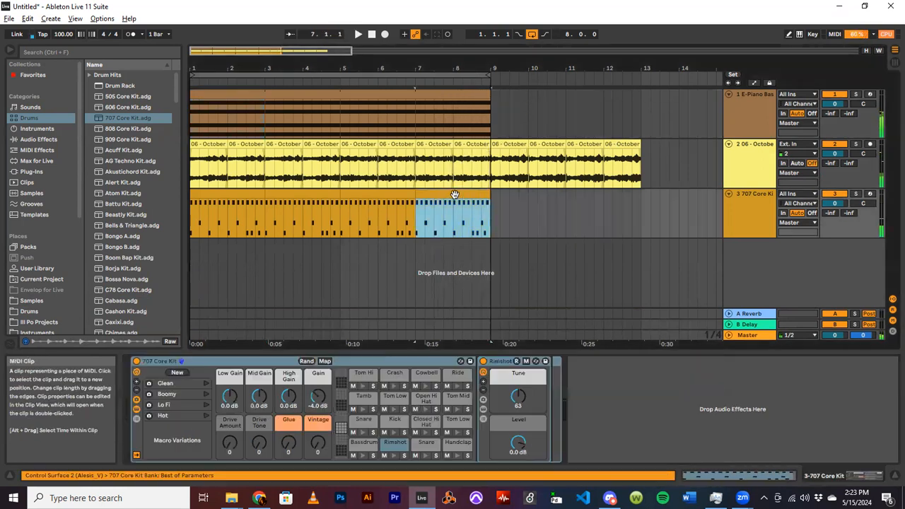
click(714, 473)
drag(890, 269, 294, 205)
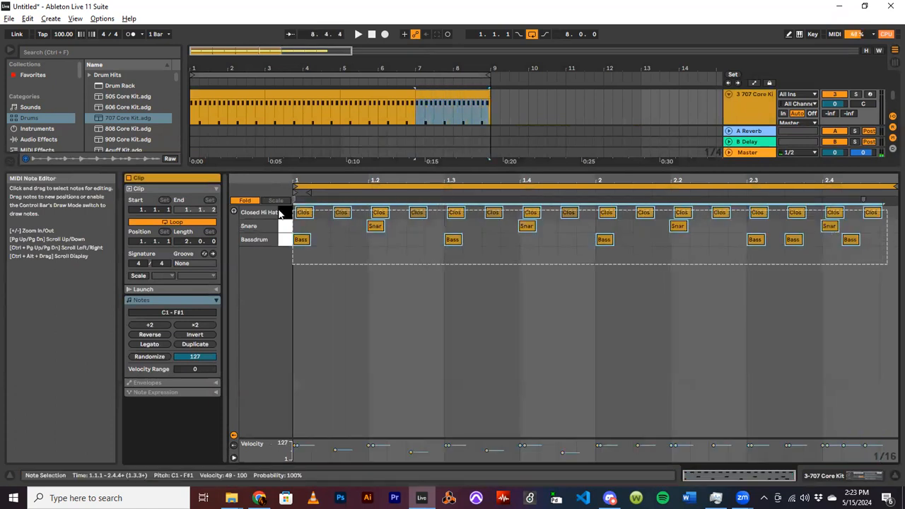
right_click(338, 233)
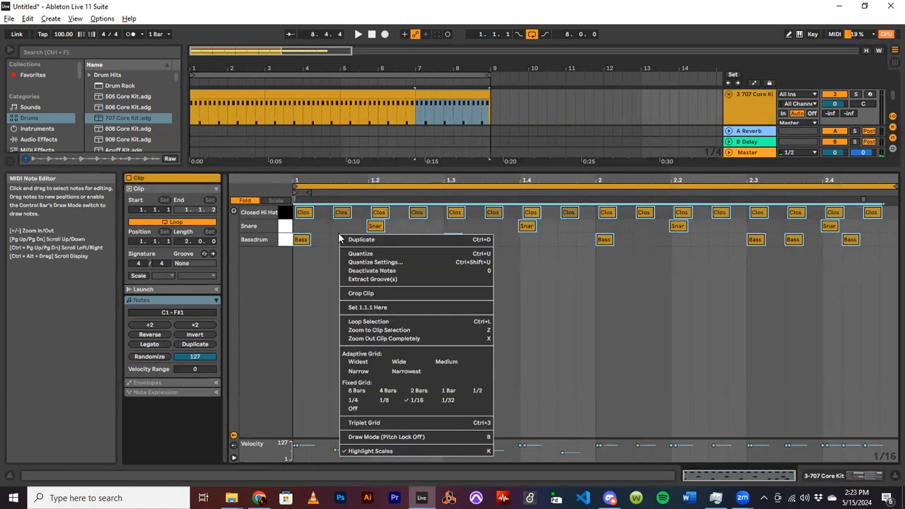
click(374, 255)
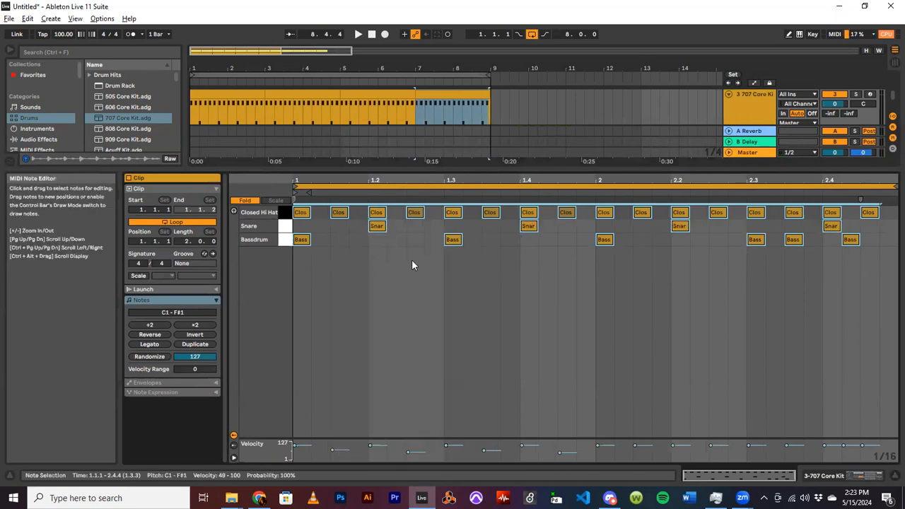
key(space)
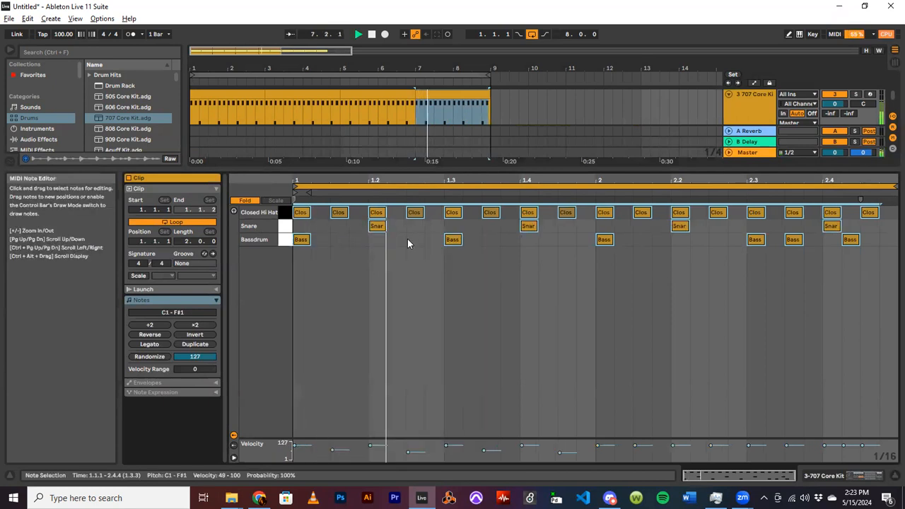
Replace the October slice in bar 4 with the slice from bar 5
drag(476, 168, 477, 353)
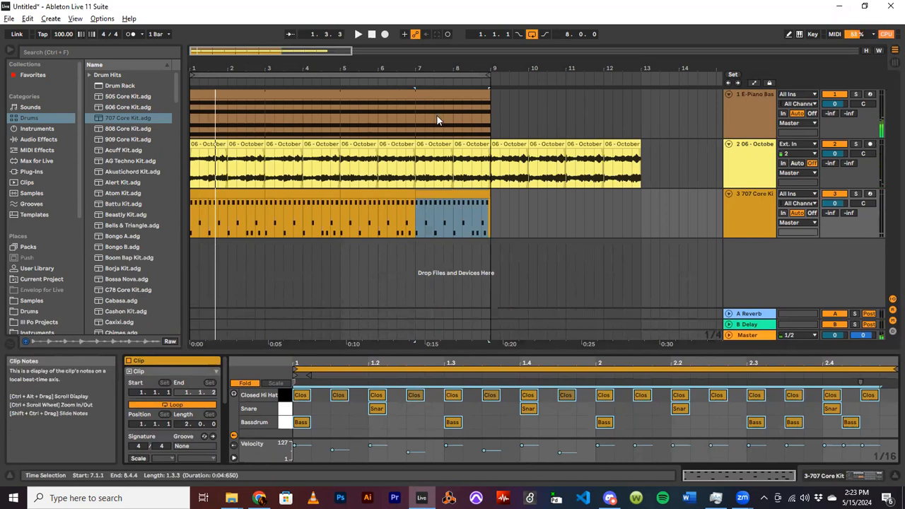
click(320, 145)
key(Delete)
drag(362, 144, 330, 155)
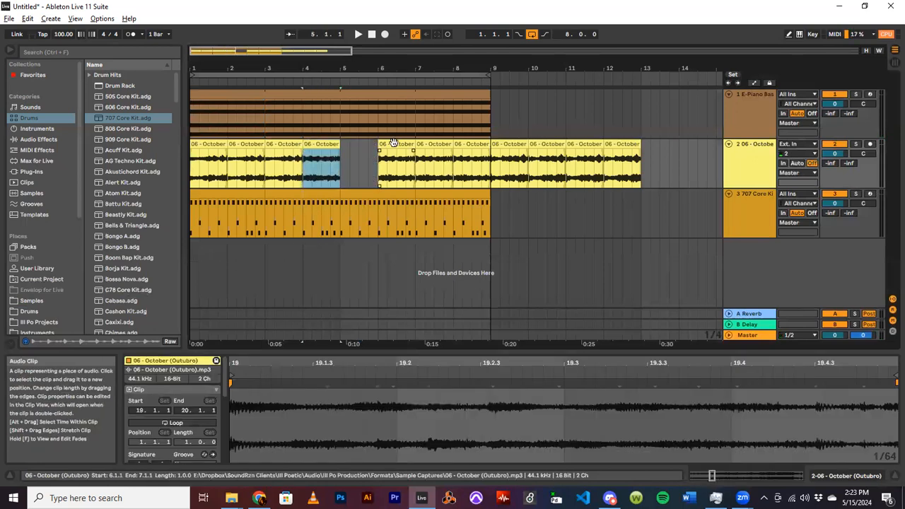
Delete the October slices in bars 6, 7 and 8
click(401, 155)
key(Delete)
click(437, 146)
key(Delete)
click(465, 145)
key(Delete)
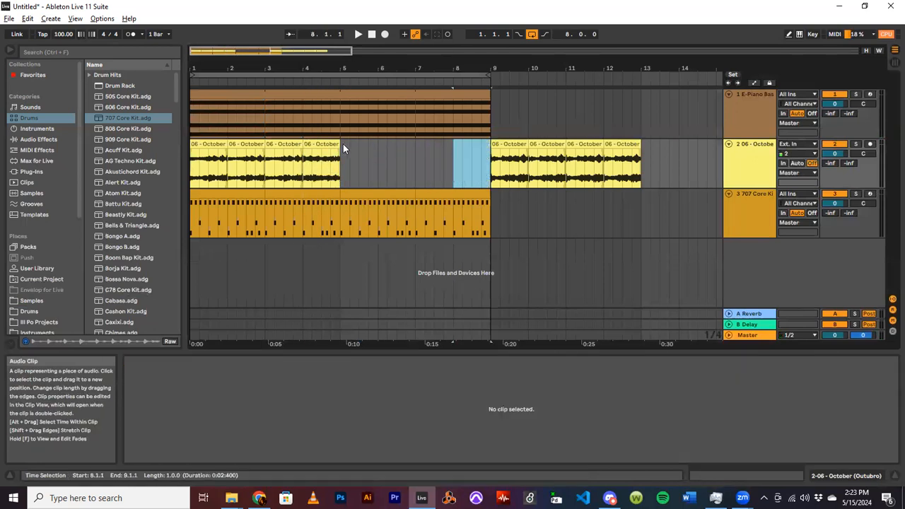
Copy the four October slices in bars 1 to 4 and paste them at bar 5
click(329, 142)
shift+click(206, 145)
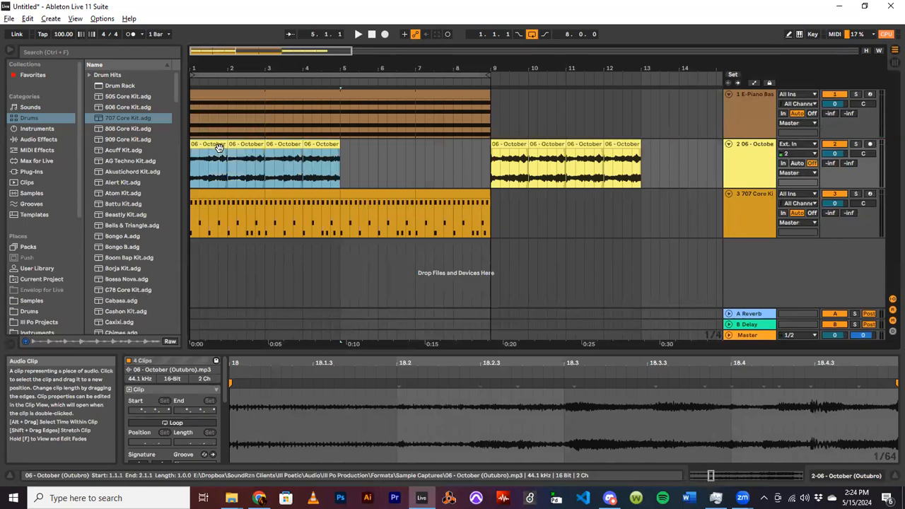
click(343, 147)
key(ctrl+v)
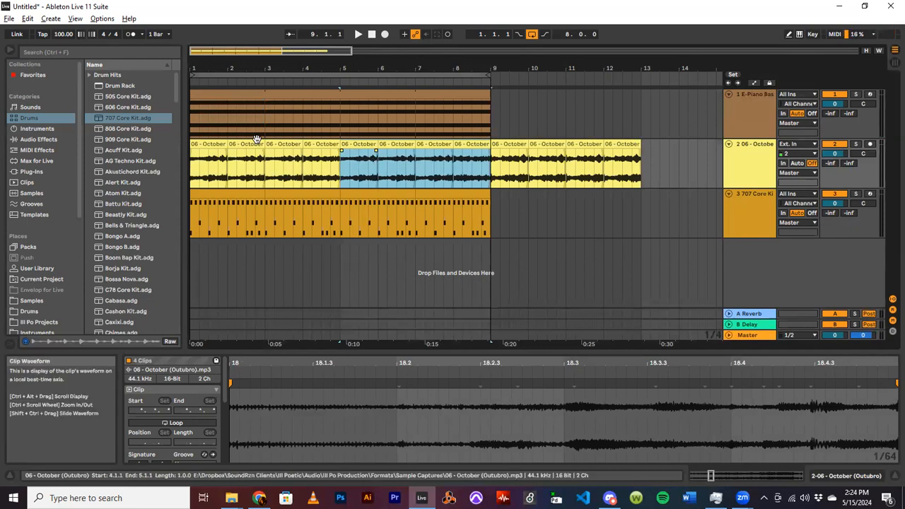
Play from bar 1 with the E-Piano track muted and replace bar 8's October slice with the slice from bar 9
click(207, 146)
key(space)
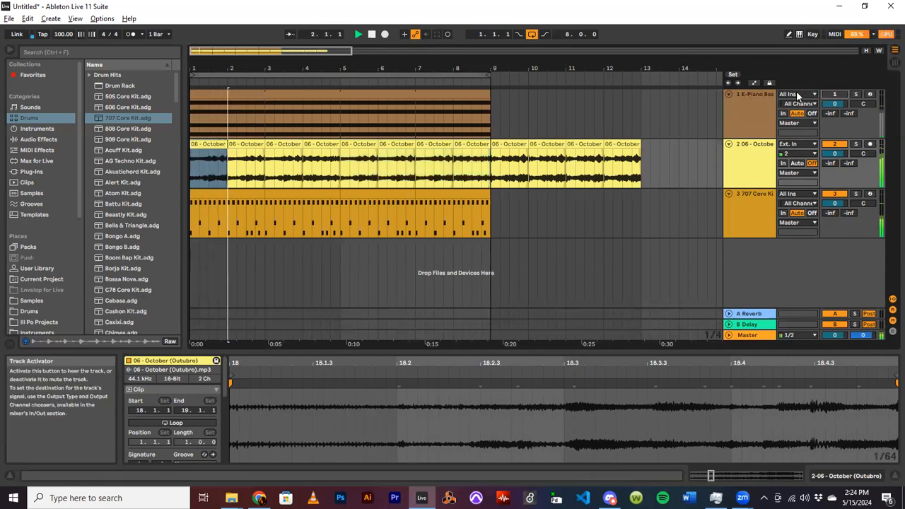
click(471, 145)
key(Delete)
drag(503, 143, 463, 144)
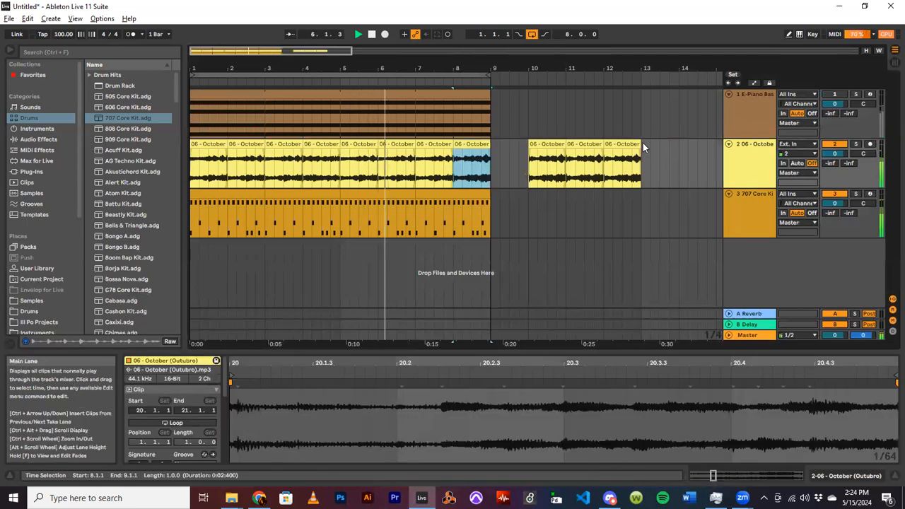
Delete the leftover October slices in bars 10 to 12 and stop playback
drag(643, 147, 517, 140)
key(Delete)
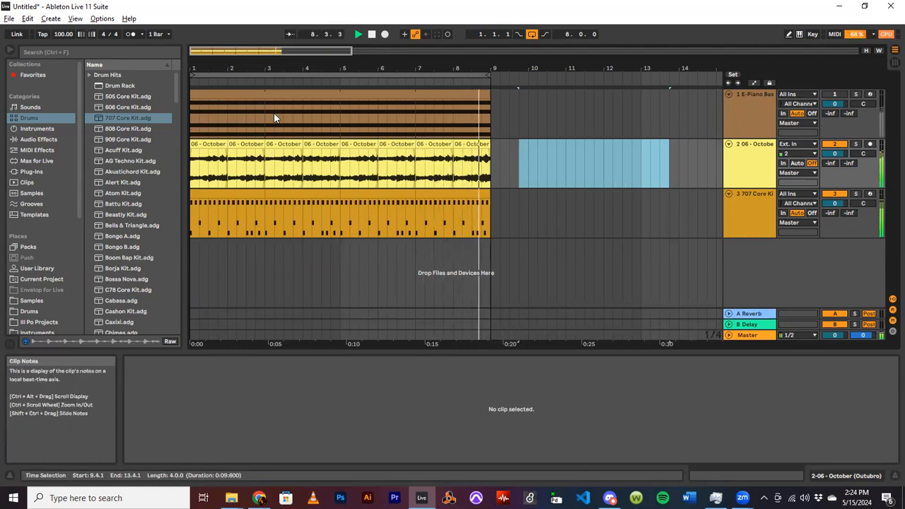
click(372, 35)
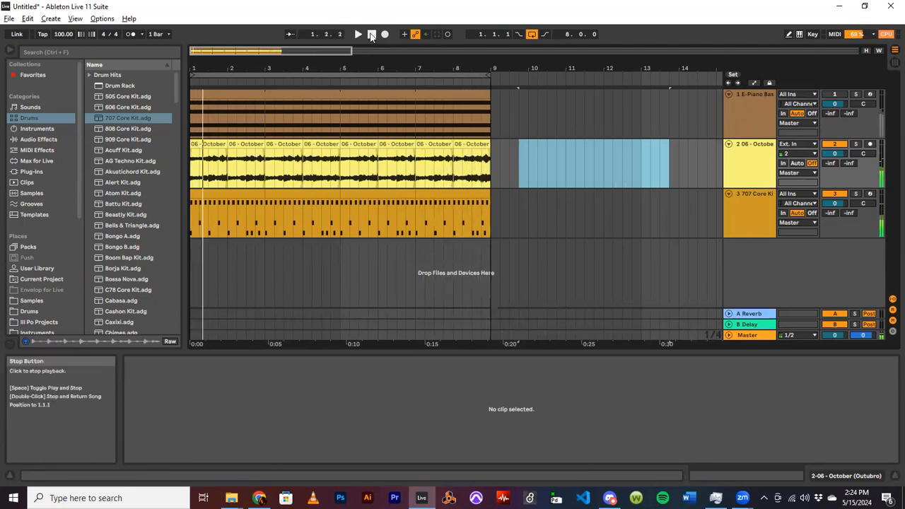
Copy the E-Piano, October and 707 drum clips of bars 1 to 8 and paste them at bar 9
click(485, 111)
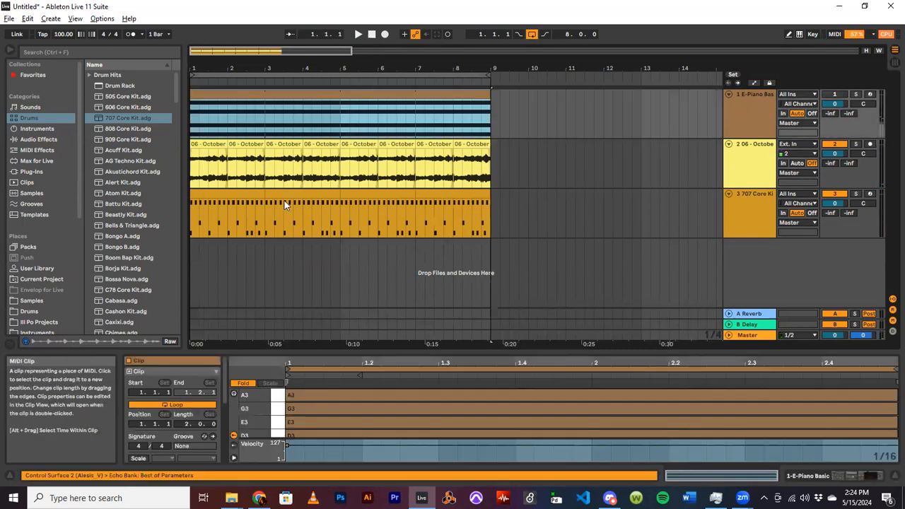
shift+click(204, 195)
right_click(203, 195)
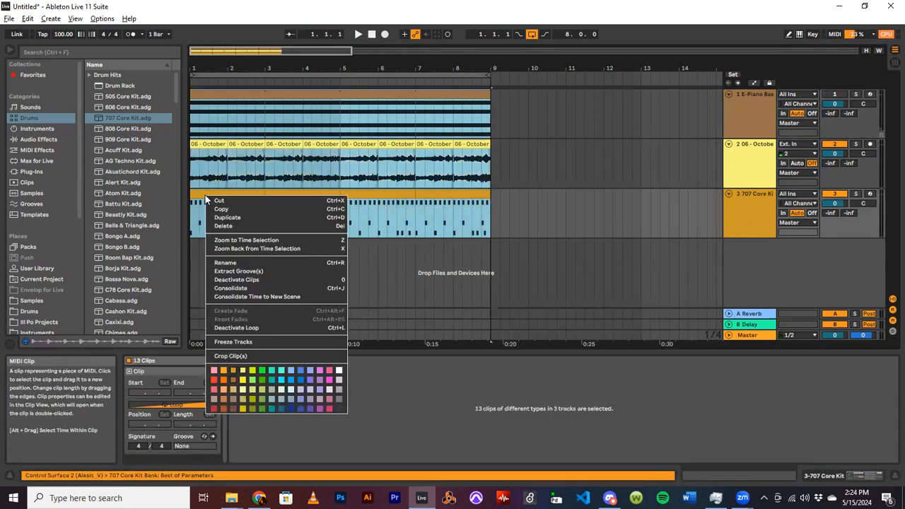
click(226, 210)
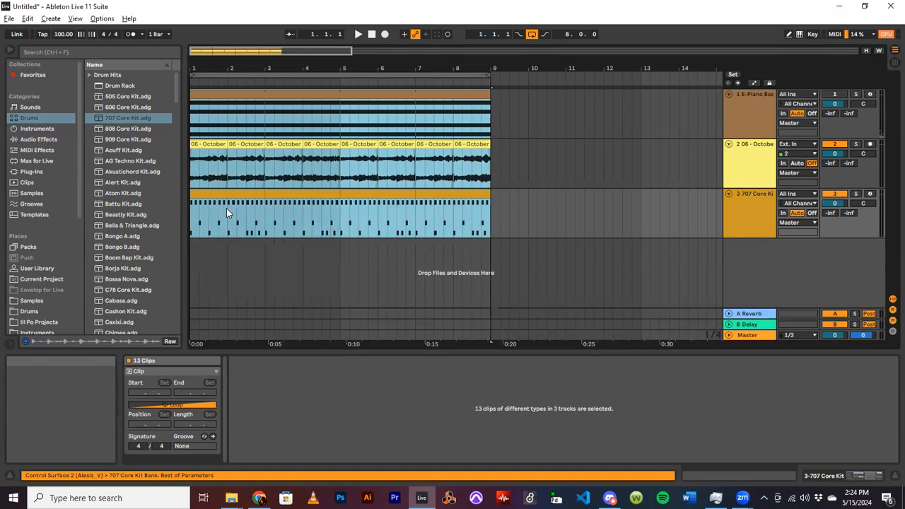
click(494, 95)
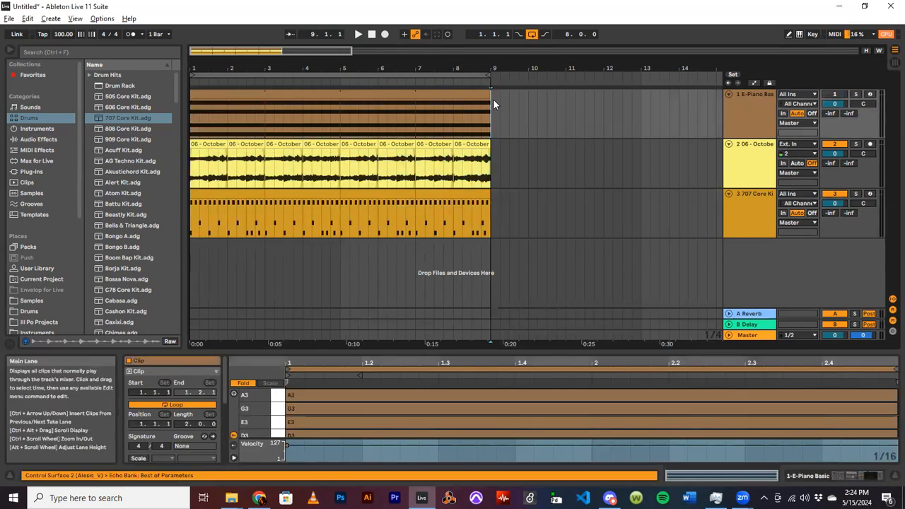
key(ctrl+v)
Paste the copied eight-bar section again at bar 17 and extend the loop to cover 24 bars
drag(278, 54, 581, 78)
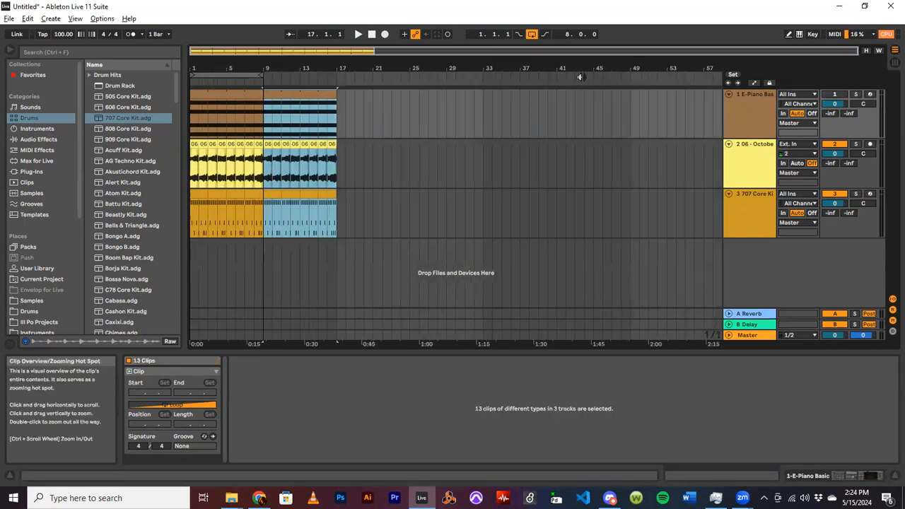
click(340, 109)
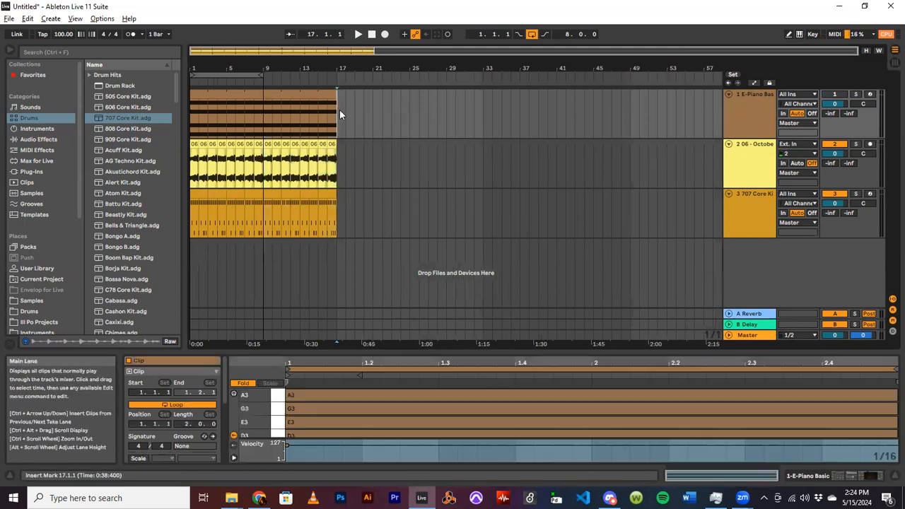
key(ctrl+v)
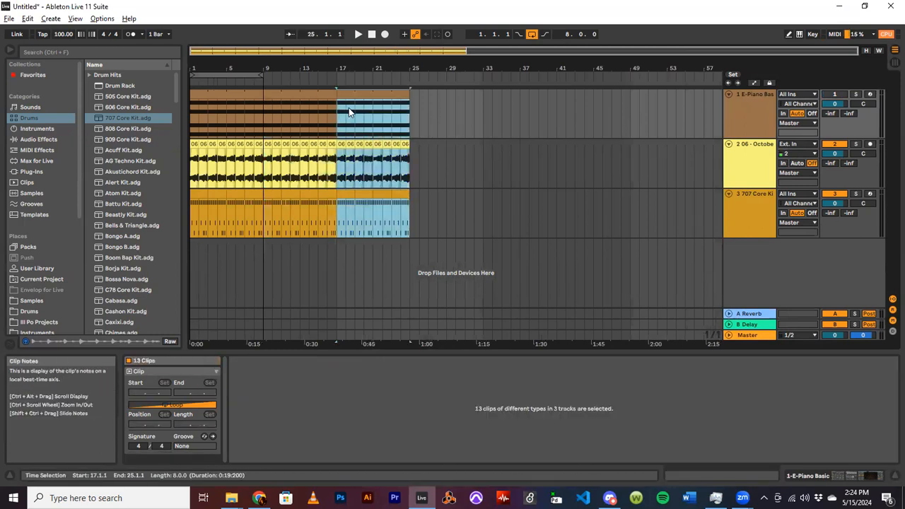
key(space)
drag(266, 74, 408, 74)
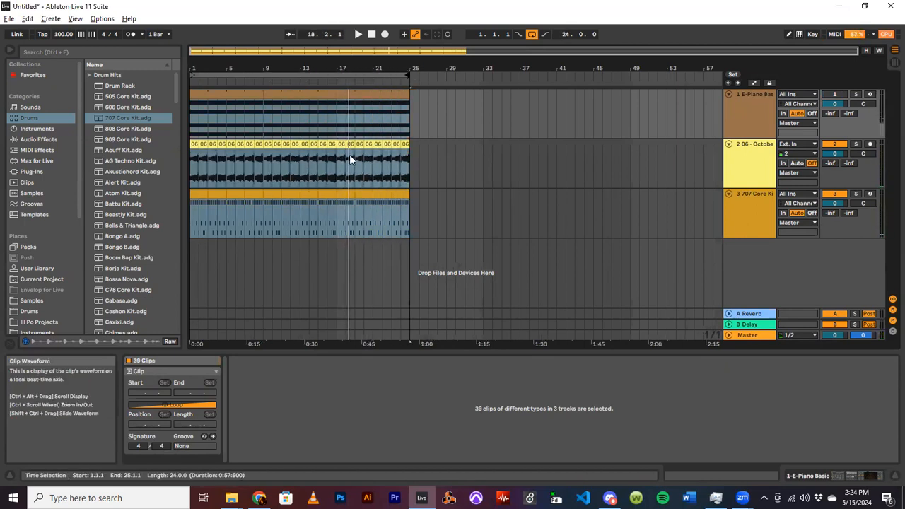
Unmute the E-Piano track and deactivate its clips in bars 1 to 16
click(345, 99)
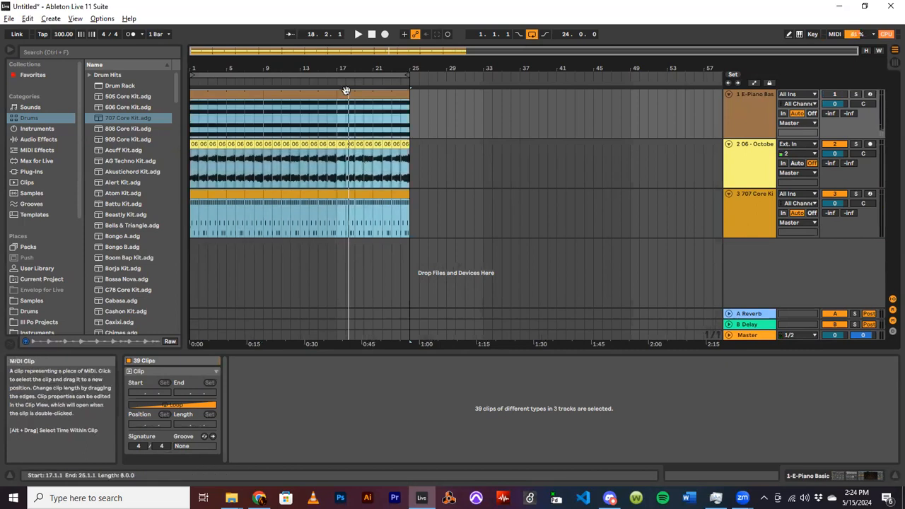
click(283, 104)
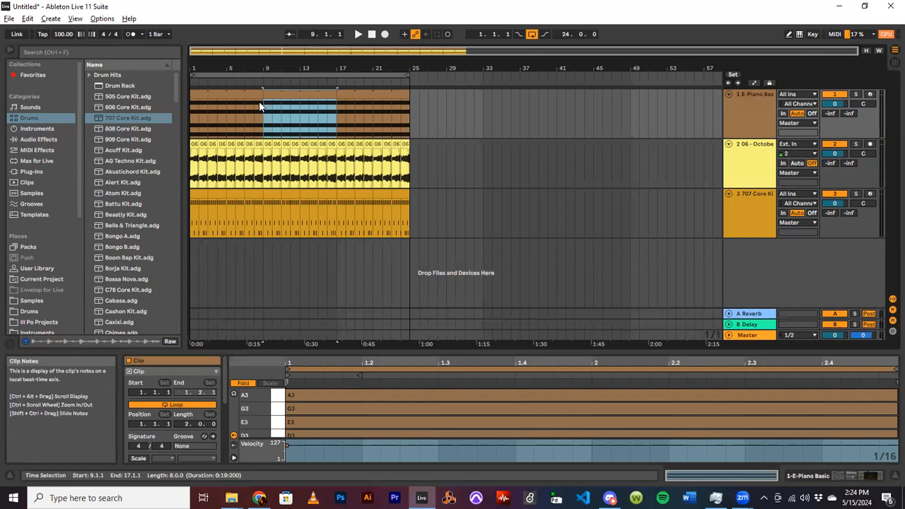
key(0)
click(243, 92)
key(0)
Play the arrangement from bar 18 and remove bar 20 from the 707 drum part
click(312, 117)
key(space)
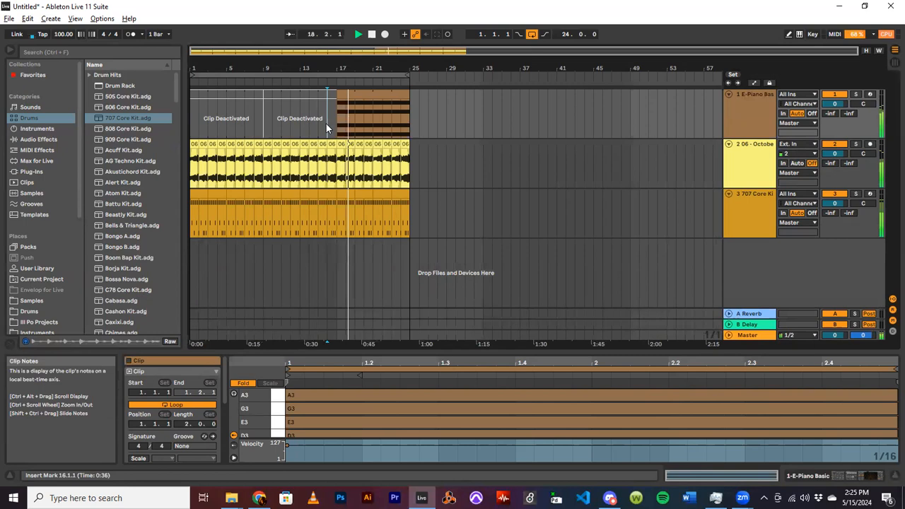
click(359, 206)
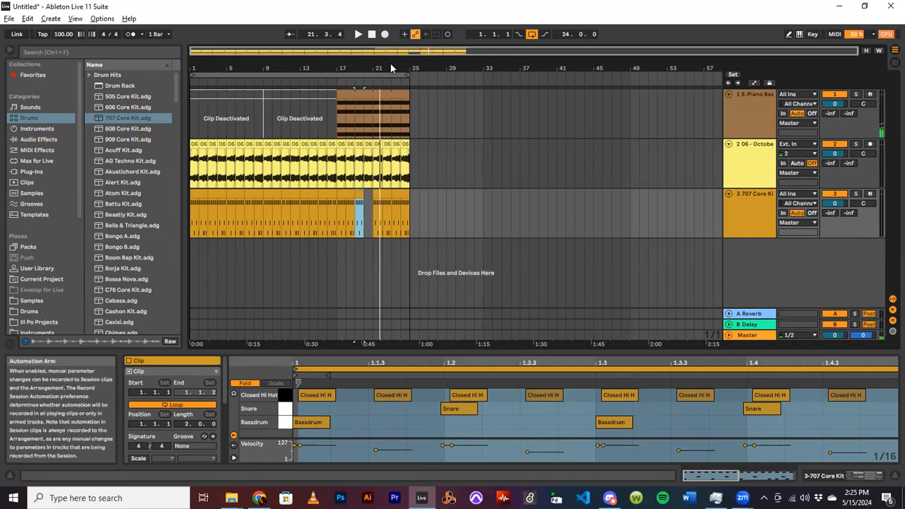
Insert a new audio track between the October track and the 707 Core Kit track
key(shift+Tab)
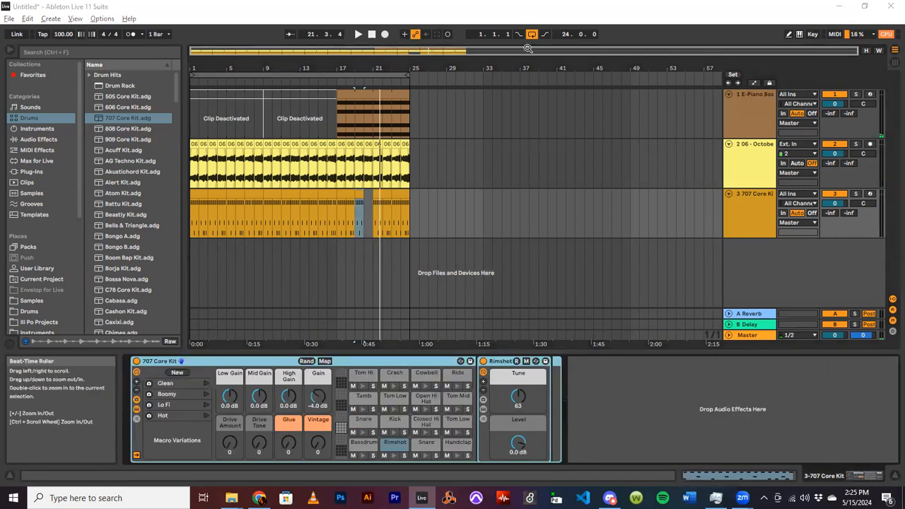
click(752, 160)
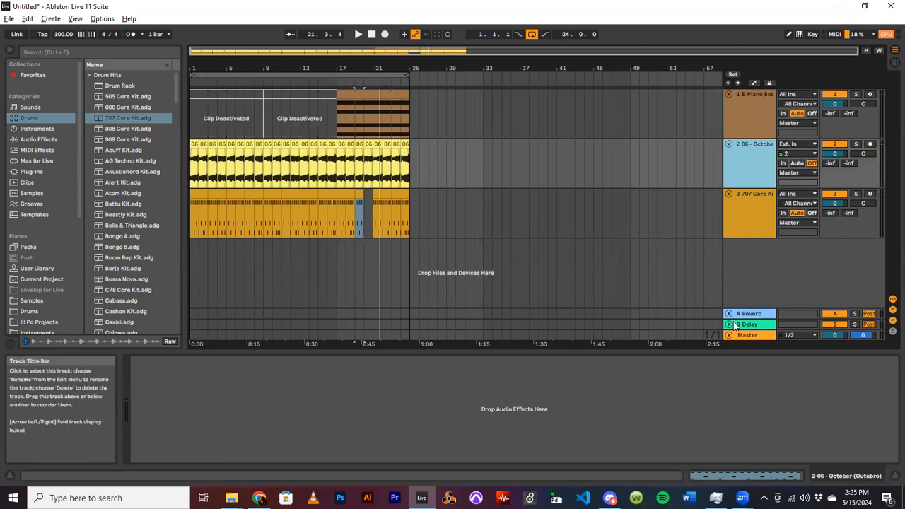
right_click(749, 254)
click(736, 244)
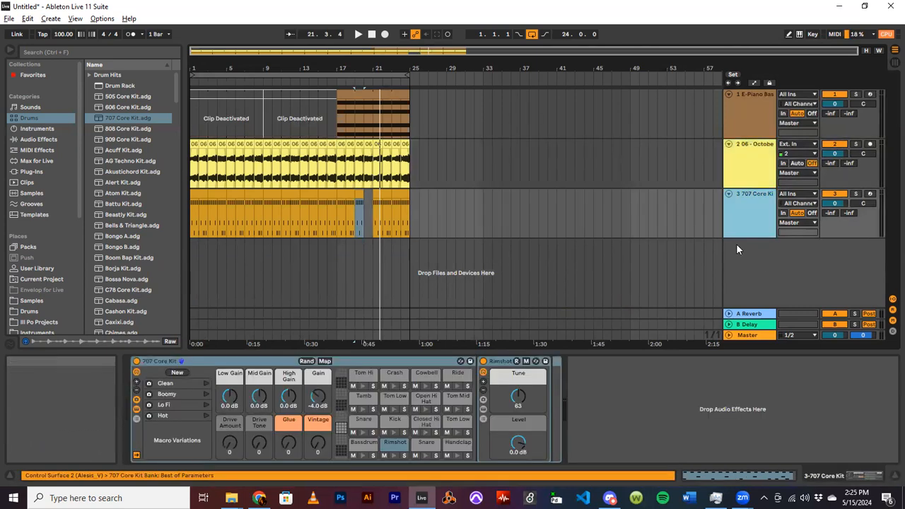
drag(739, 254, 743, 195)
Bring 06 - October (Outubro) from the Sample Captures folder in File Explorer onto the new audio track, starting at bar 1
mouse_move(232, 498)
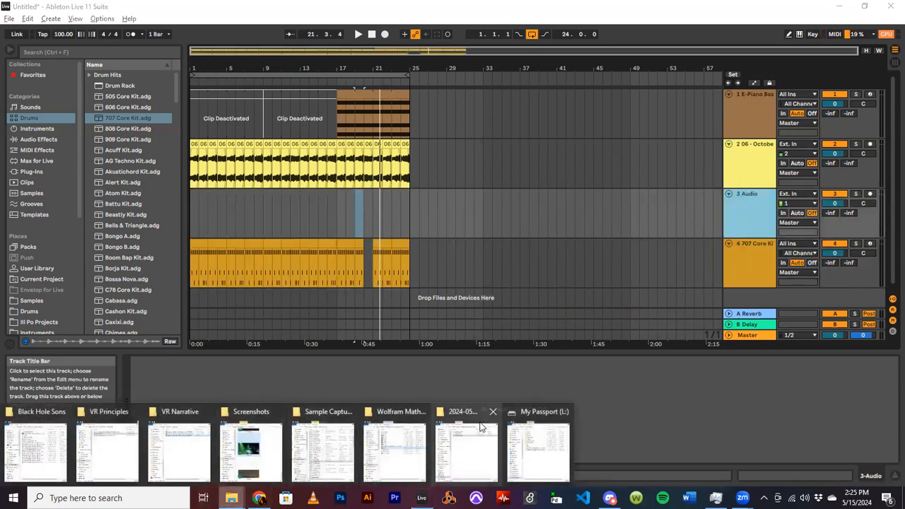
click(332, 448)
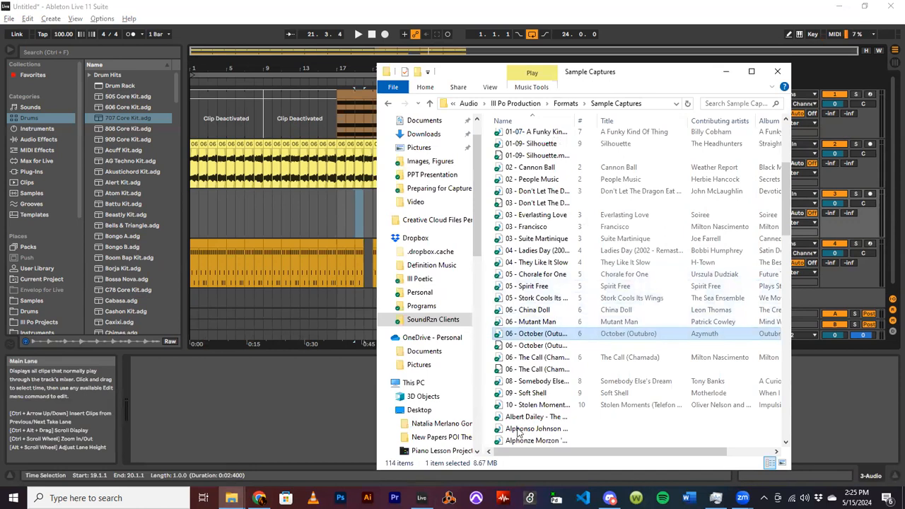
drag(536, 333, 226, 216)
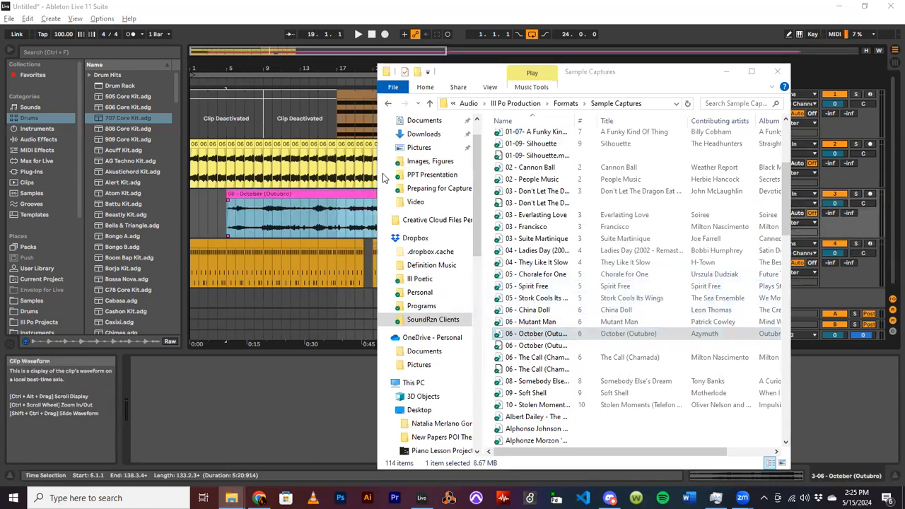
click(726, 72)
drag(370, 192, 309, 193)
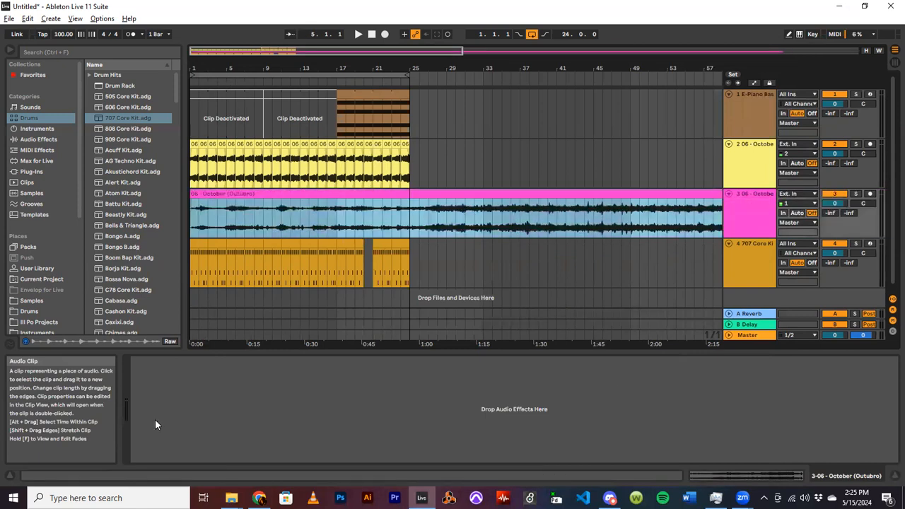
Set the new October clip's warp mode to Complex Pro and enlarge the clip view
key(shift+Tab)
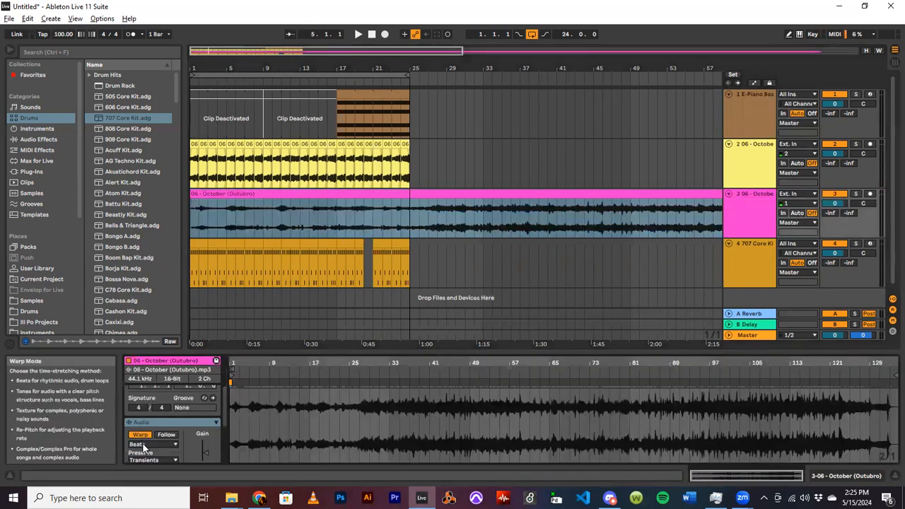
click(143, 448)
click(149, 434)
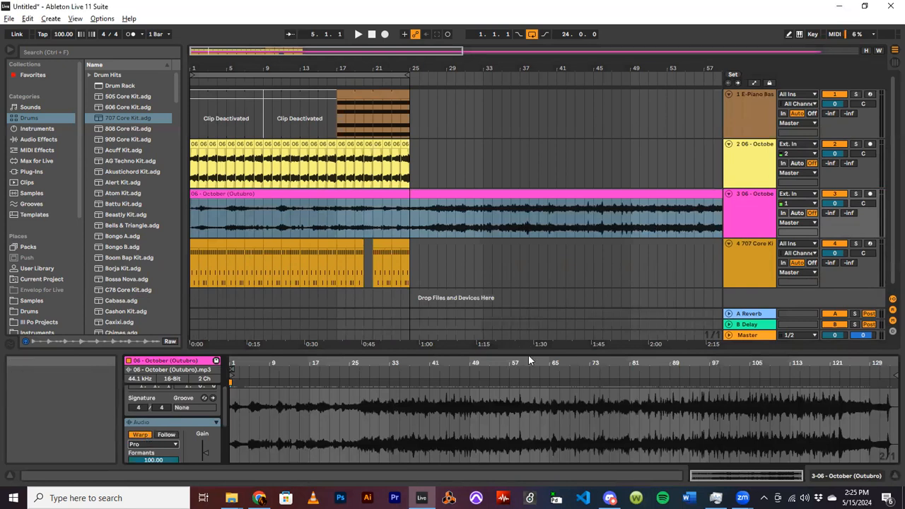
drag(539, 348, 542, 331)
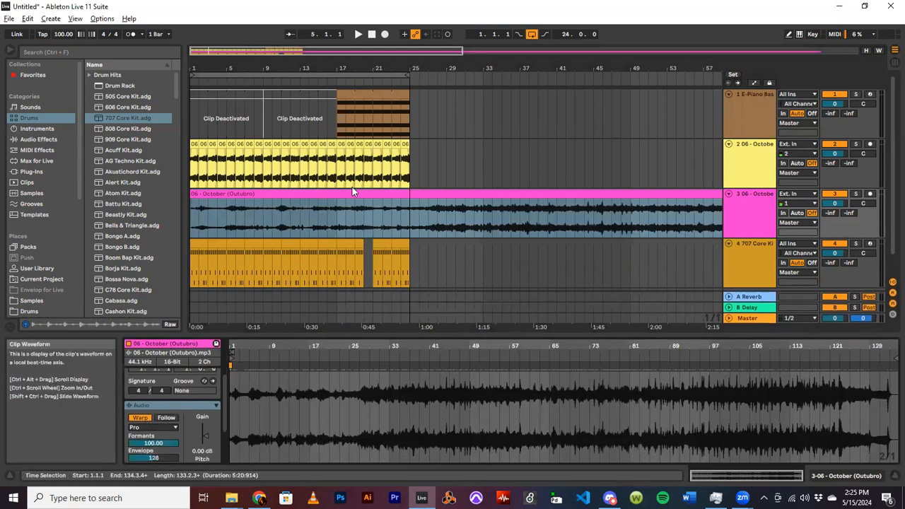
Solo the full-length October track and play it from bar 1
click(352, 191)
click(856, 193)
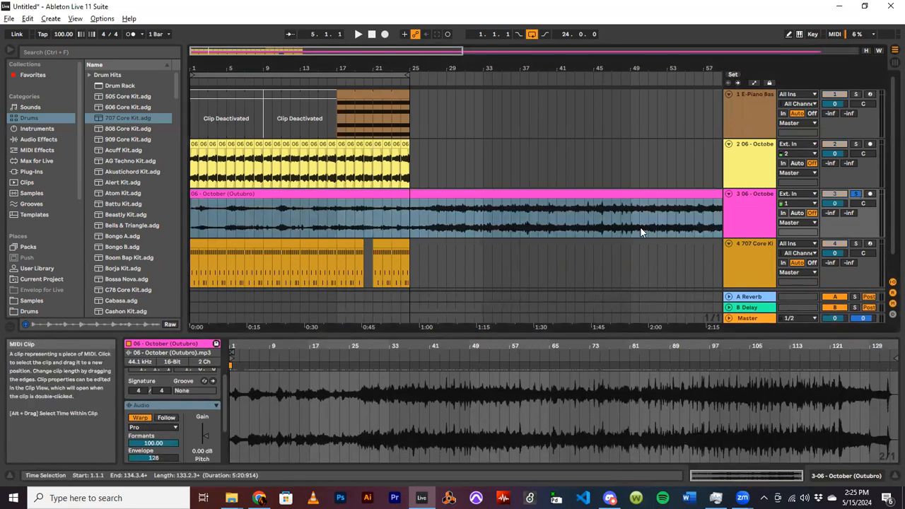
click(283, 210)
key(space)
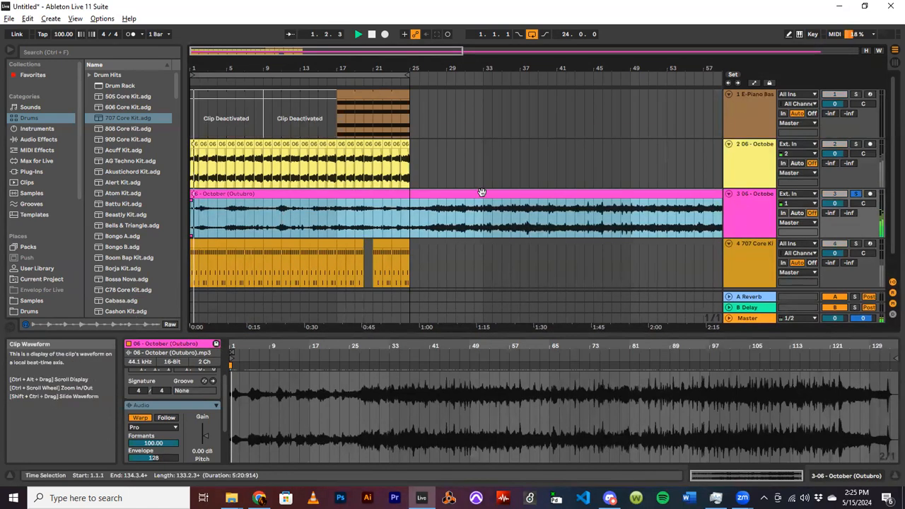
Shorten the full October clip to end near bar 46 and try to slice it to a new MIDI track by transient
scroll(219, 181, down, 5)
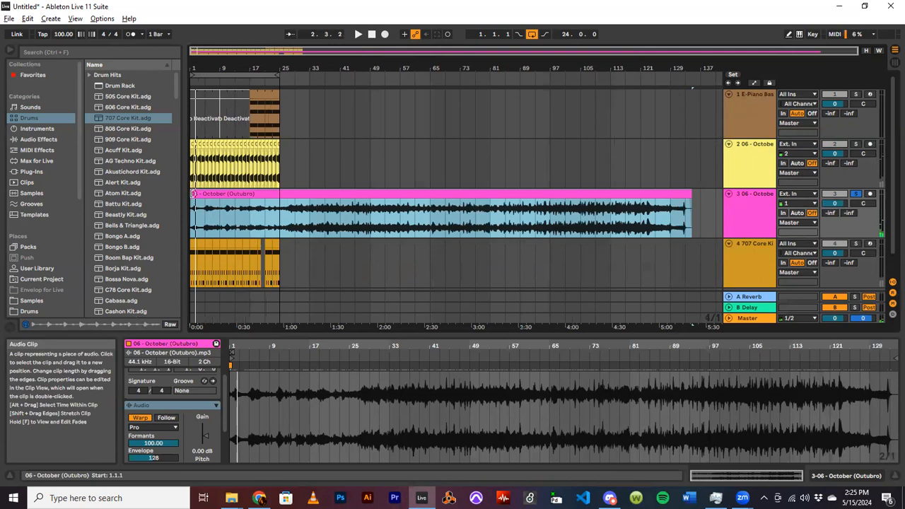
drag(689, 195, 363, 194)
right_click(295, 198)
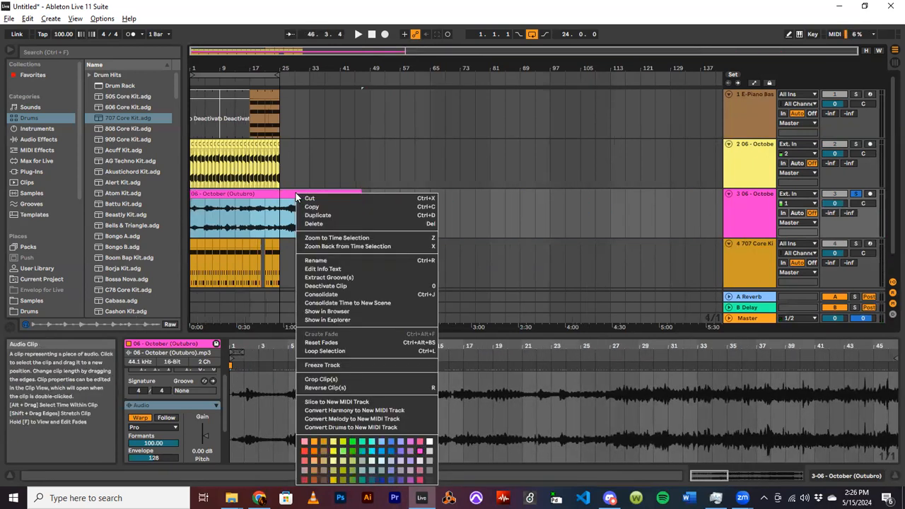
click(335, 402)
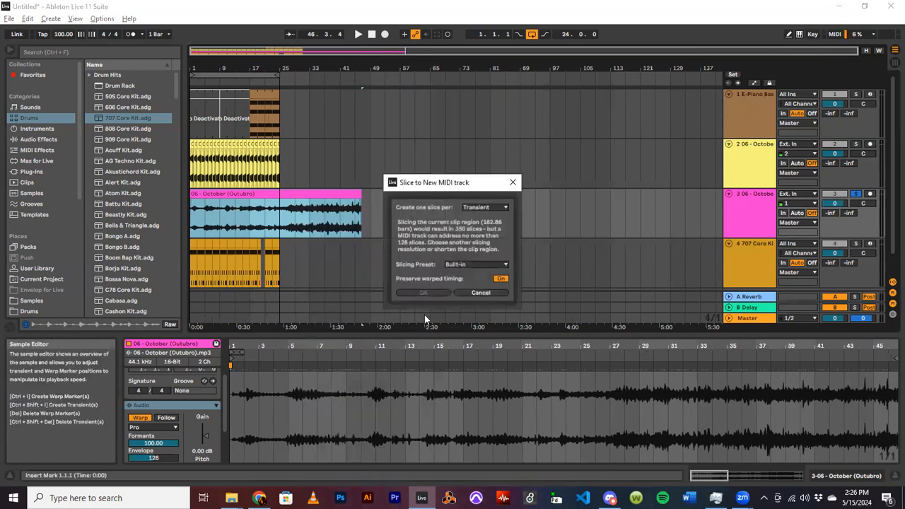
click(514, 185)
Shorten the October clip to 32 bars and try to slice it to a new MIDI track by transient
drag(361, 195, 307, 195)
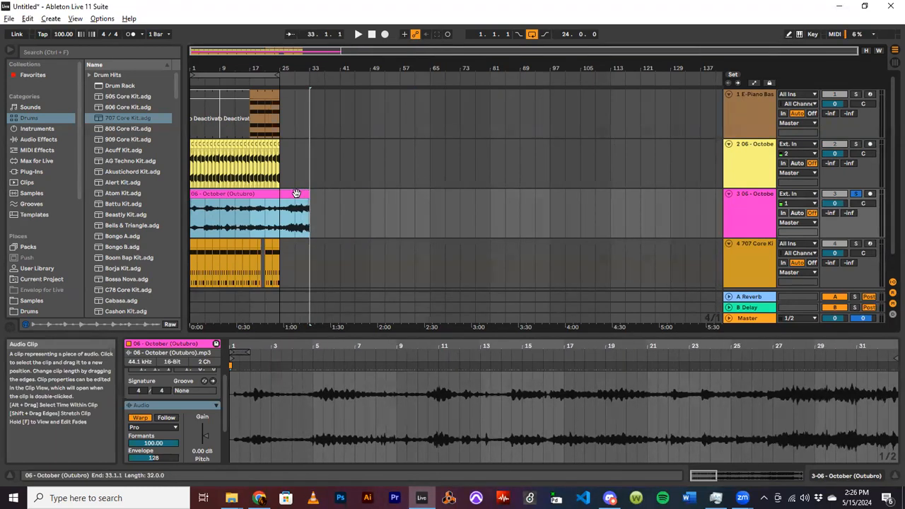
right_click(297, 193)
click(334, 402)
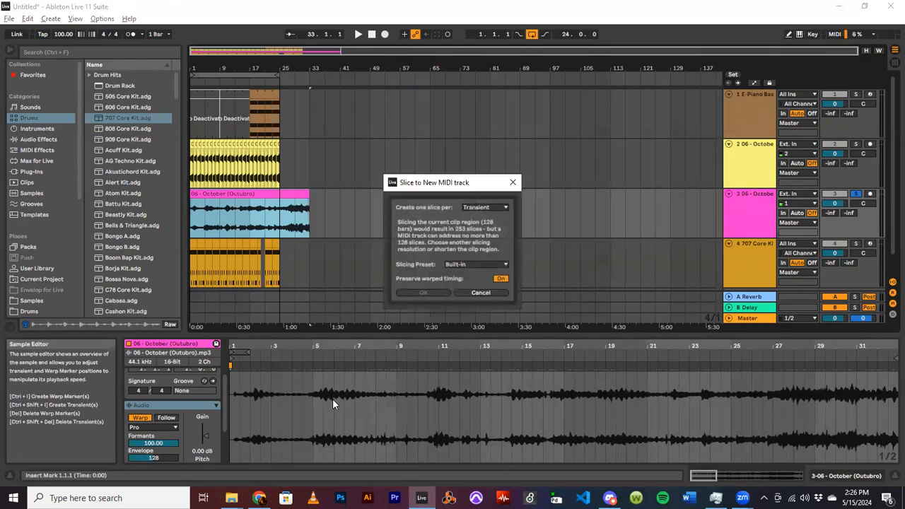
click(514, 183)
Shorten the October clip to 24 bars and try slicing it to a new MIDI track again
drag(309, 195, 279, 194)
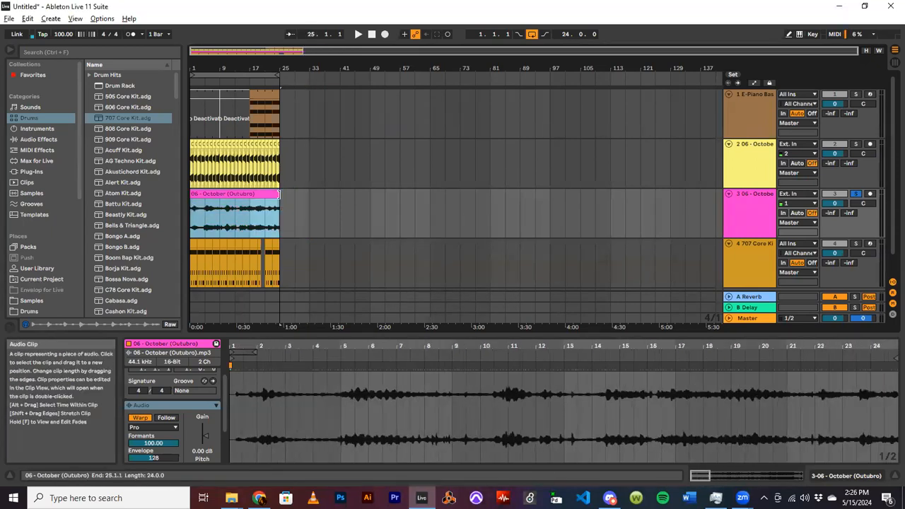
right_click(247, 193)
click(274, 400)
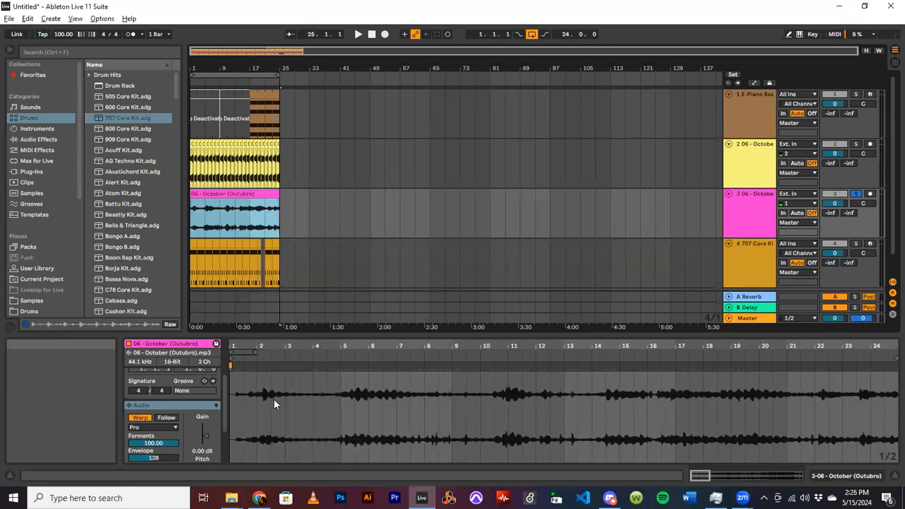
click(513, 182)
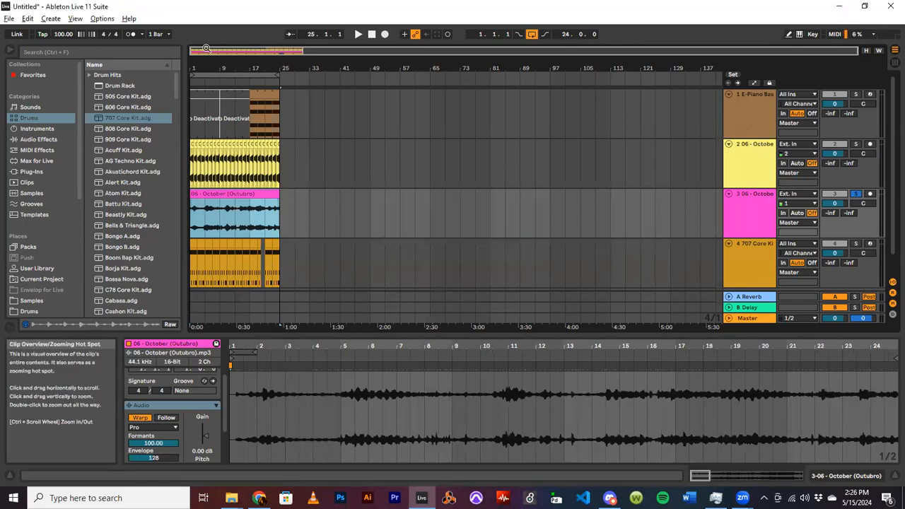
Shorten the full October clip to 12 bars and slice it to a new MIDI track by transient with the Built-in preset
drag(206, 49, 218, 80)
drag(440, 194, 311, 193)
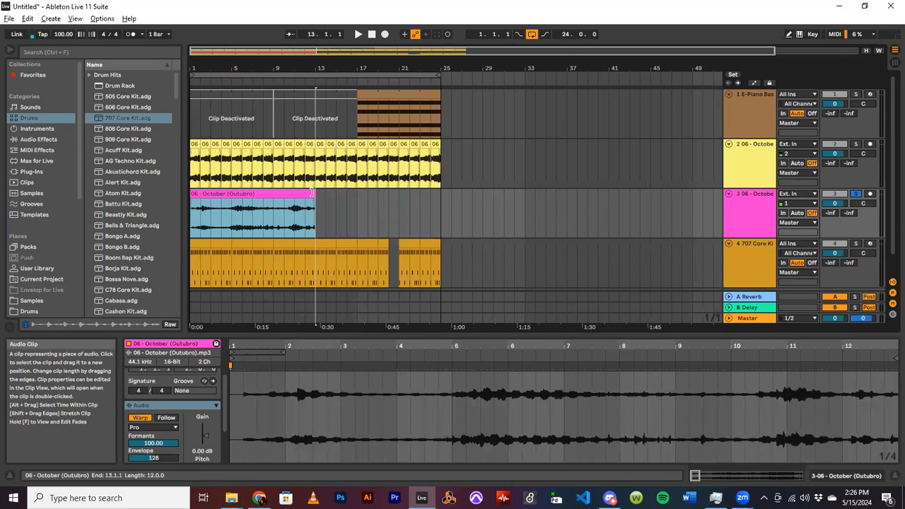
right_click(289, 191)
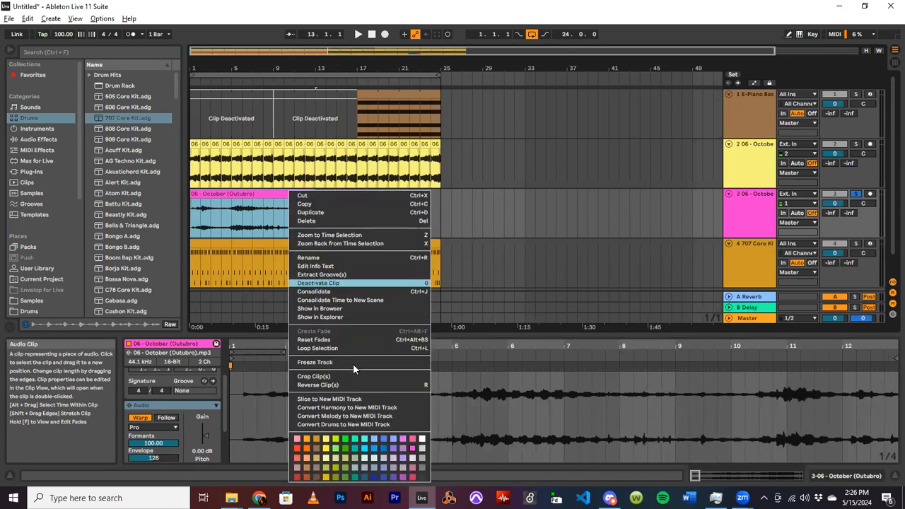
click(330, 400)
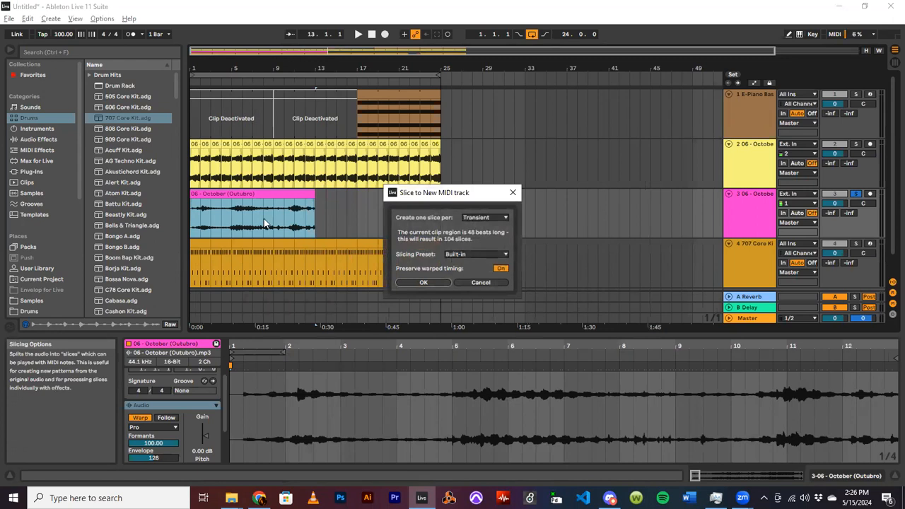
click(420, 284)
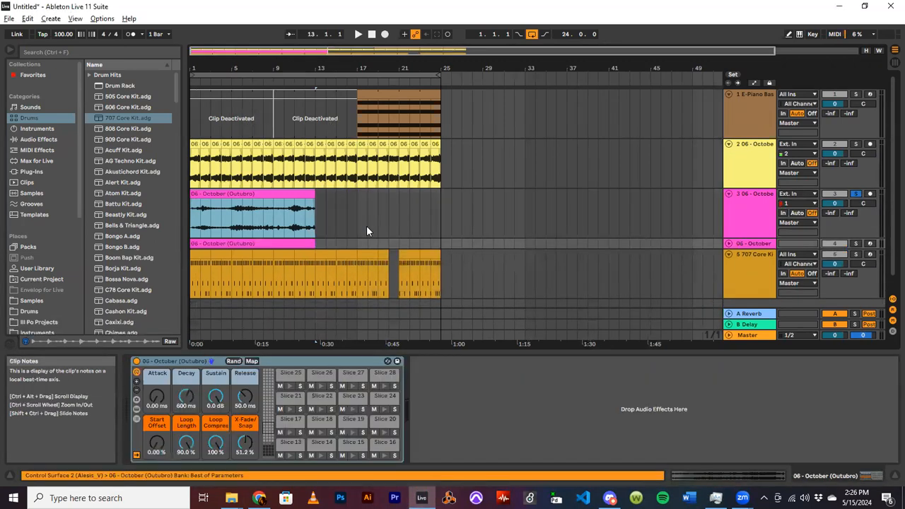
Unfold the new sliced October track and solo it in place of the October audio track
click(728, 243)
click(857, 194)
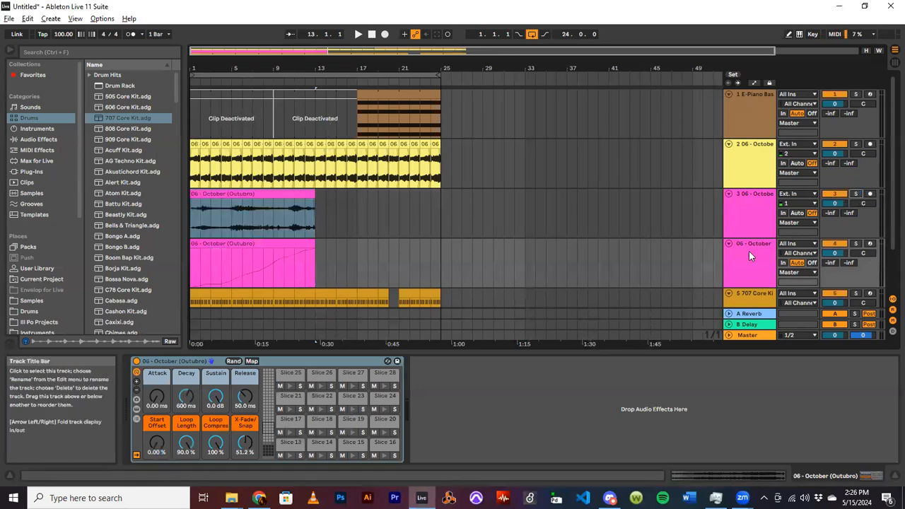
click(856, 245)
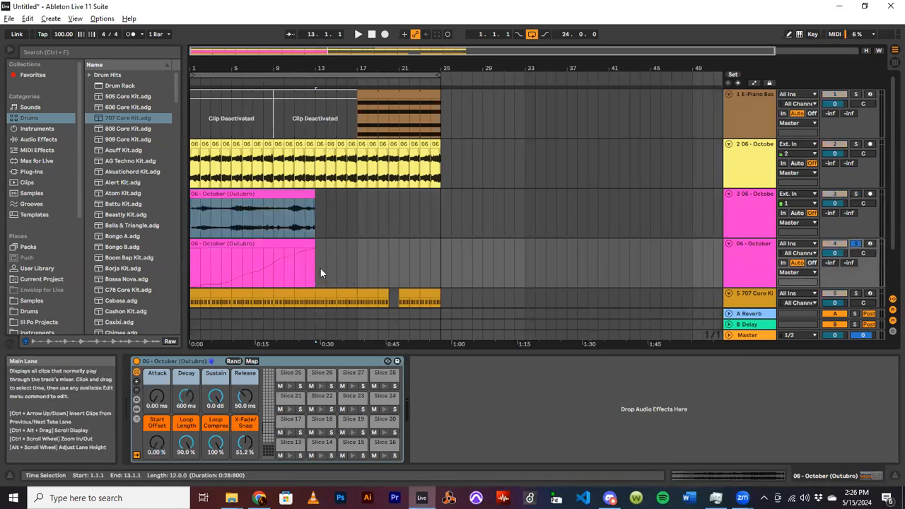
Examine the October audio waveform and the slice notes of the new MIDI clip across its whole range
click(224, 205)
click(207, 207)
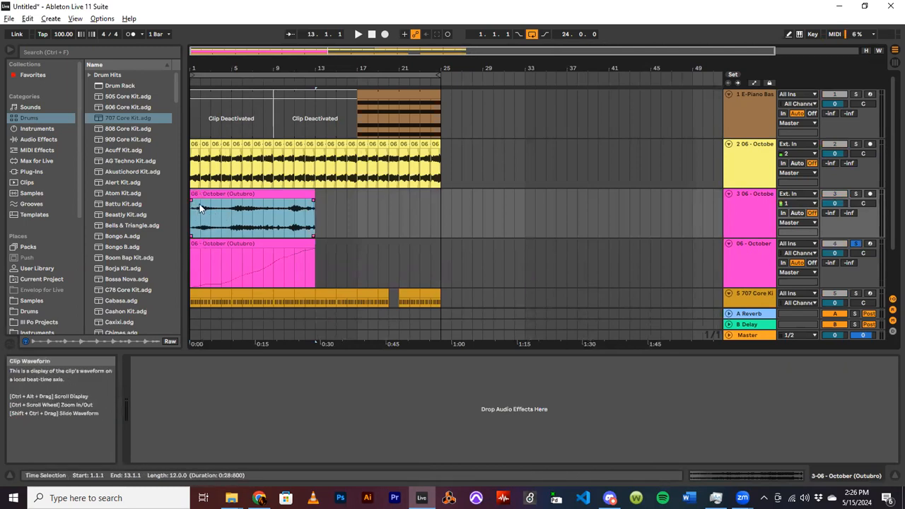
drag(195, 51, 224, 115)
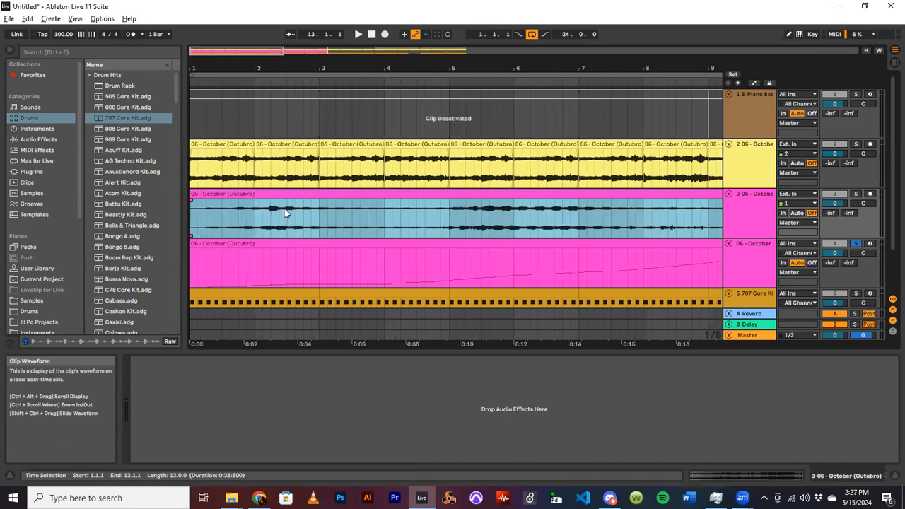
click(312, 245)
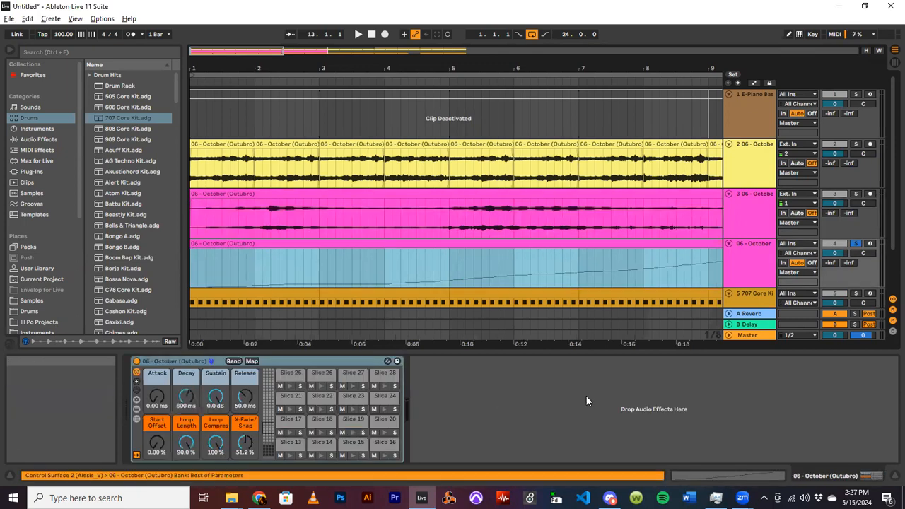
click(692, 474)
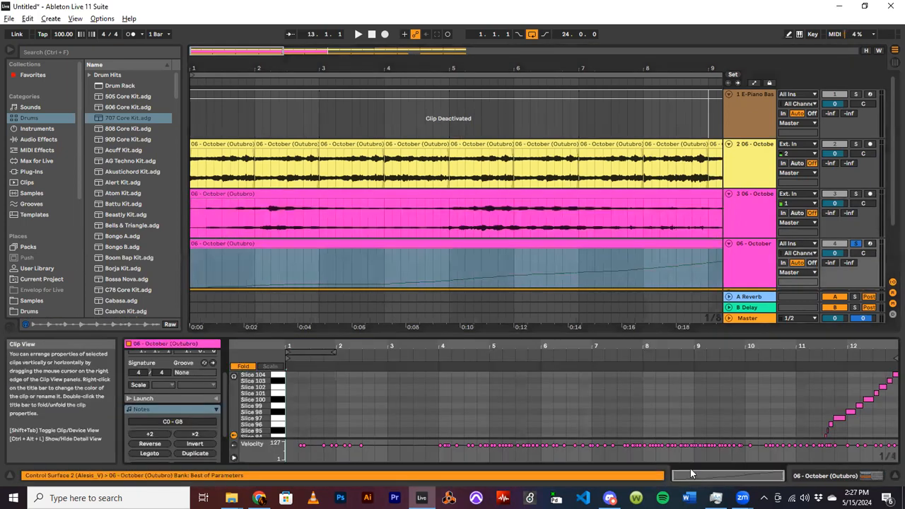
click(520, 242)
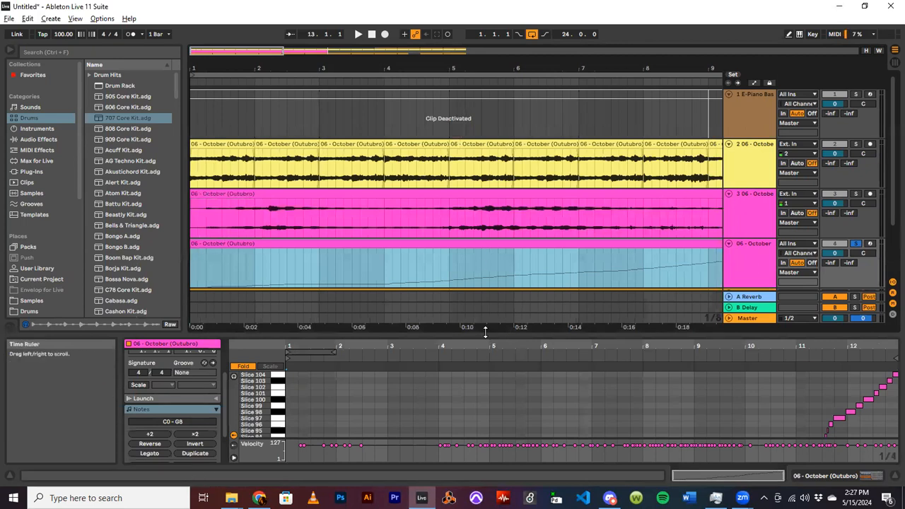
drag(483, 334, 484, 188)
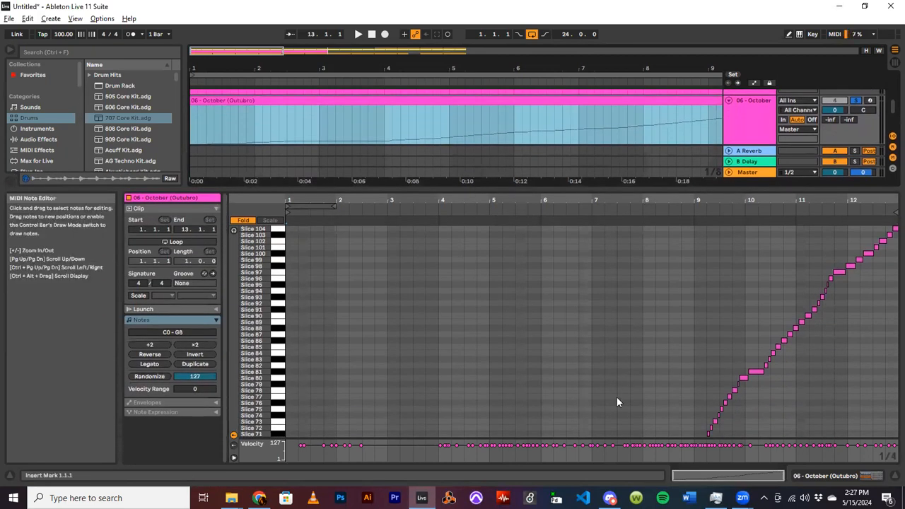
click(567, 298)
scroll(567, 298, down, 10)
scroll(566, 305, down, 8)
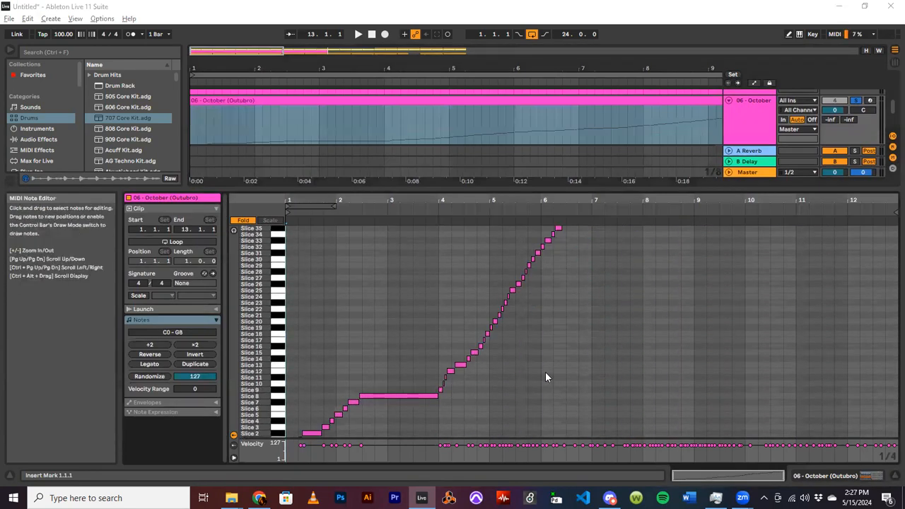
scroll(559, 288, up, 10)
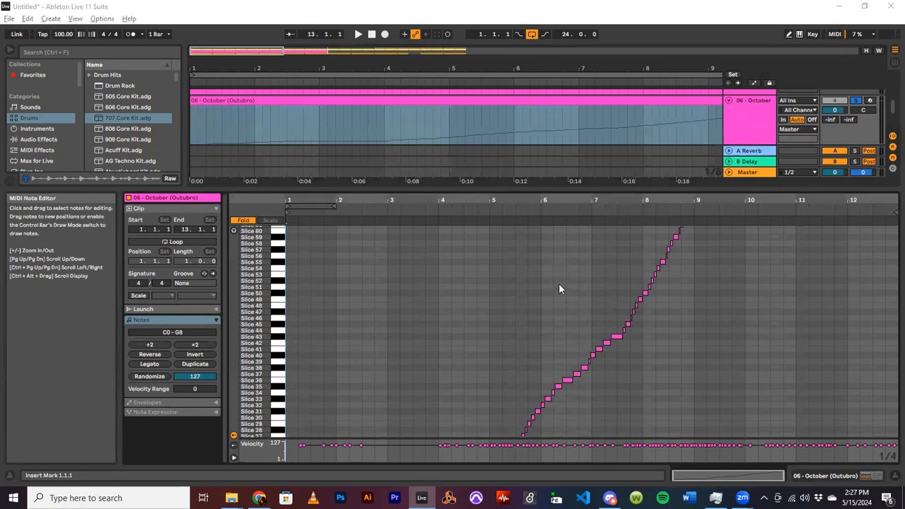
drag(592, 189, 581, 328)
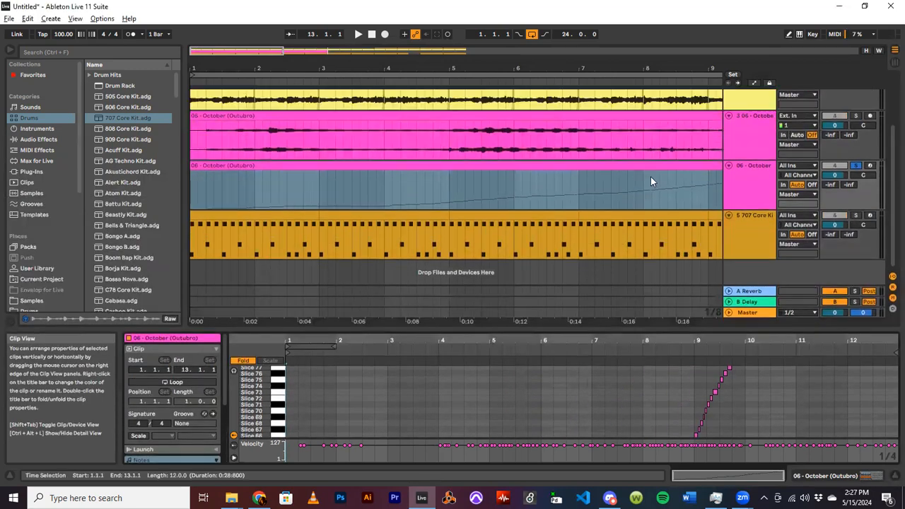
Reactivate the E-Piano clip in bars 1 to 8 and switch folding of its note rows off and back on
scroll(650, 176, up, 3)
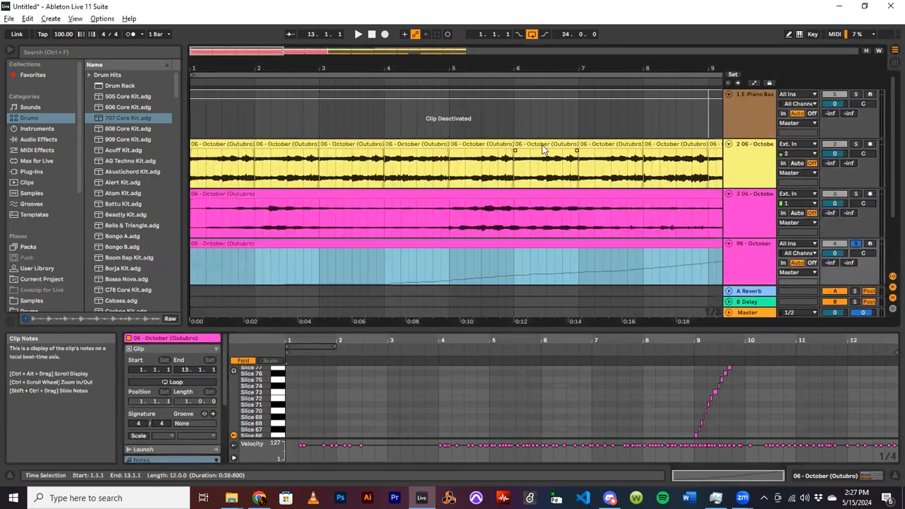
click(338, 97)
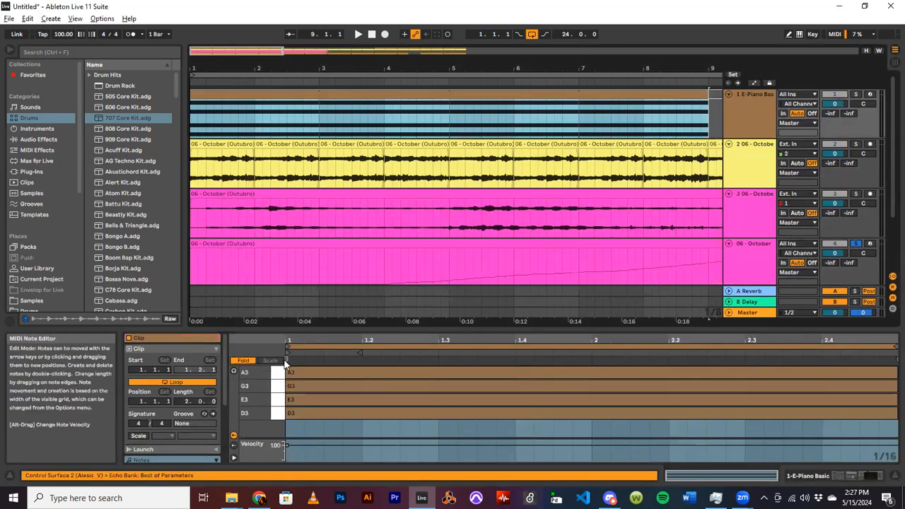
click(243, 360)
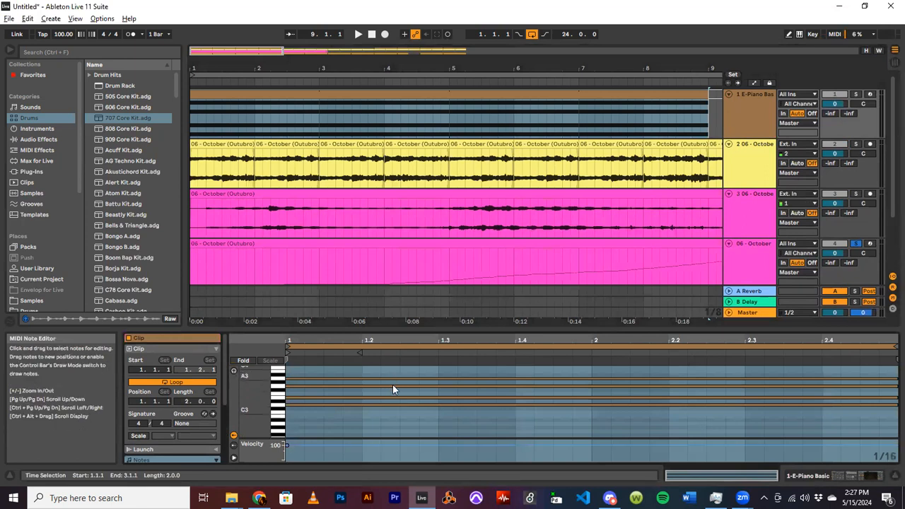
click(246, 361)
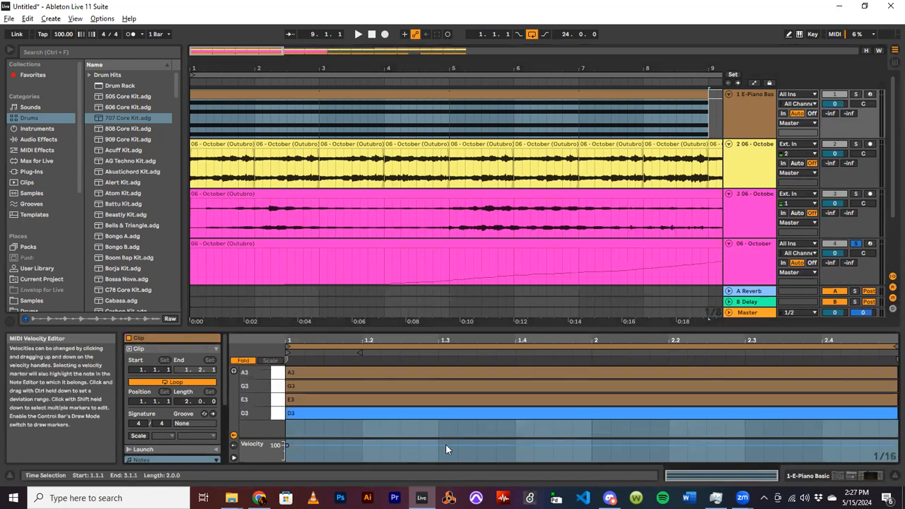
Play the sliced October track from bar 1 and follow its slice notes in an enlarged note editor, then stop playback
click(538, 244)
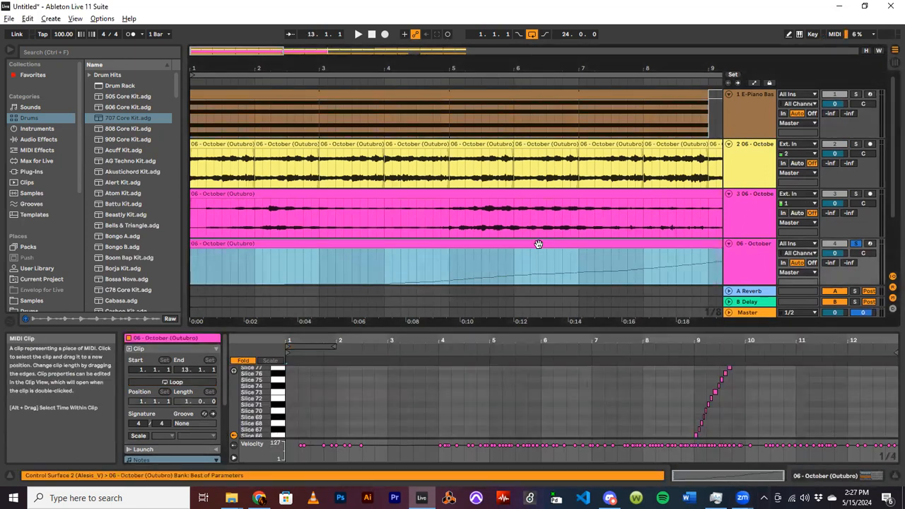
scroll(751, 229, down, 2)
click(754, 200)
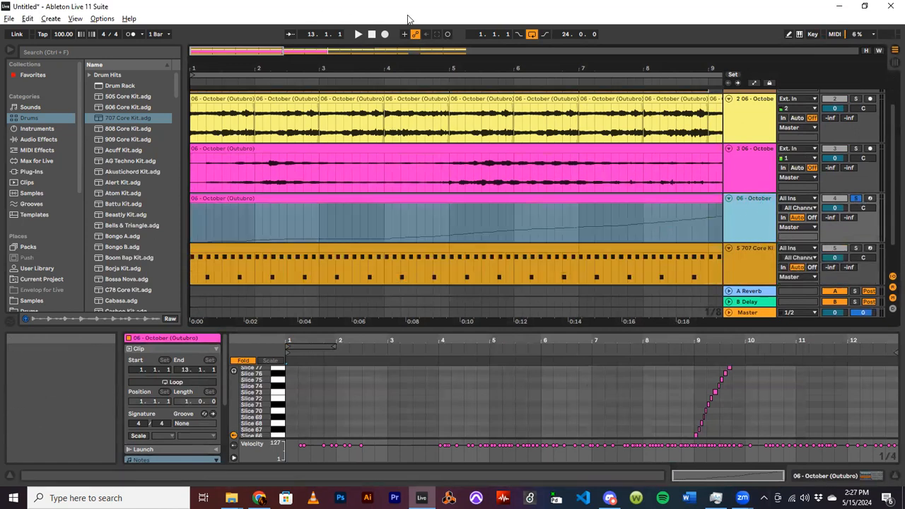
key(space)
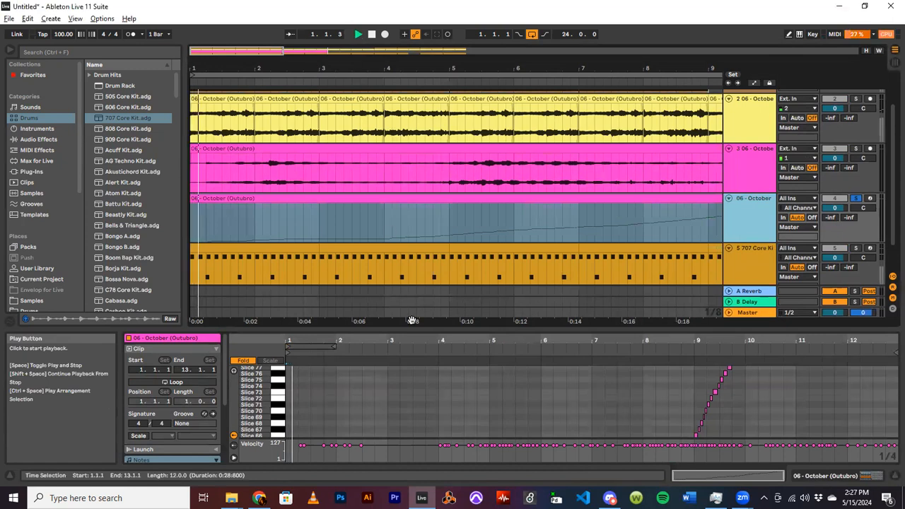
drag(419, 328, 415, 83)
scroll(438, 311, down, 6)
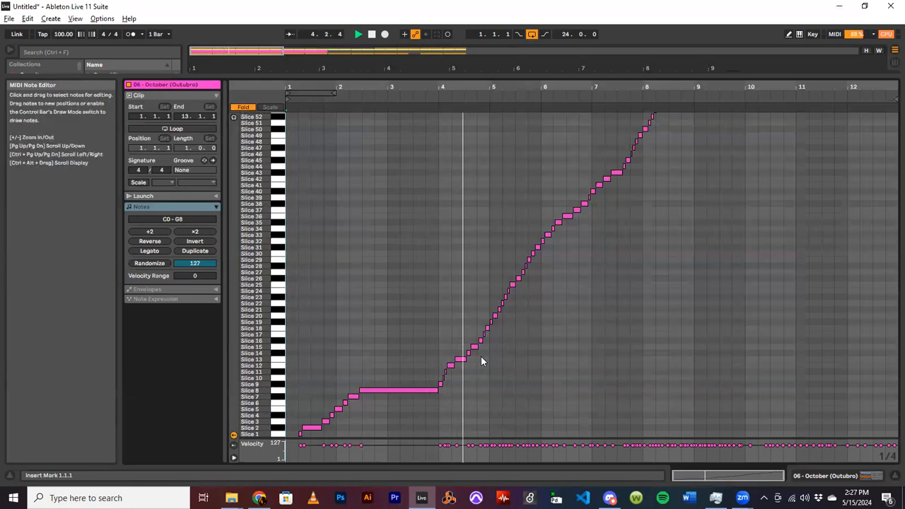
drag(585, 87, 572, 107)
key(space)
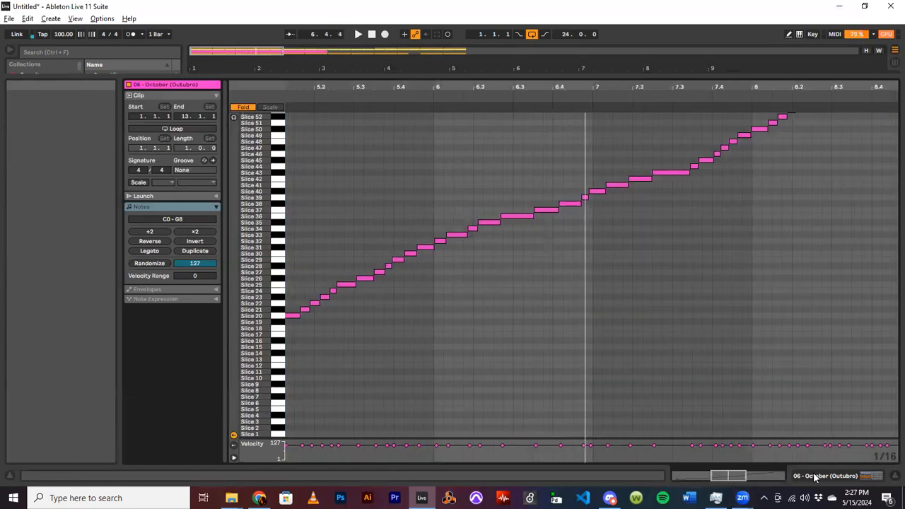
Deactivate the sliced October MIDI clip and insert an empty MIDI clip at bar 15 of the same track
click(816, 477)
drag(622, 64, 622, 43)
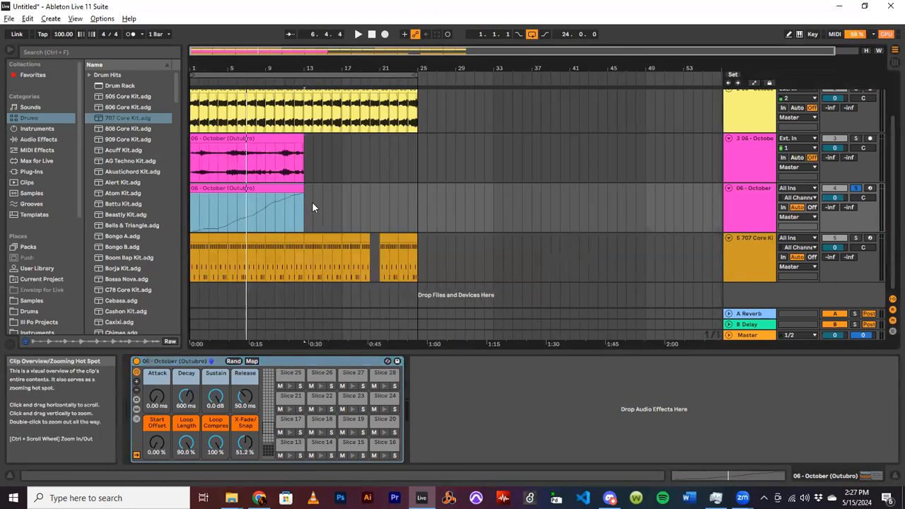
drag(228, 68, 24, 98)
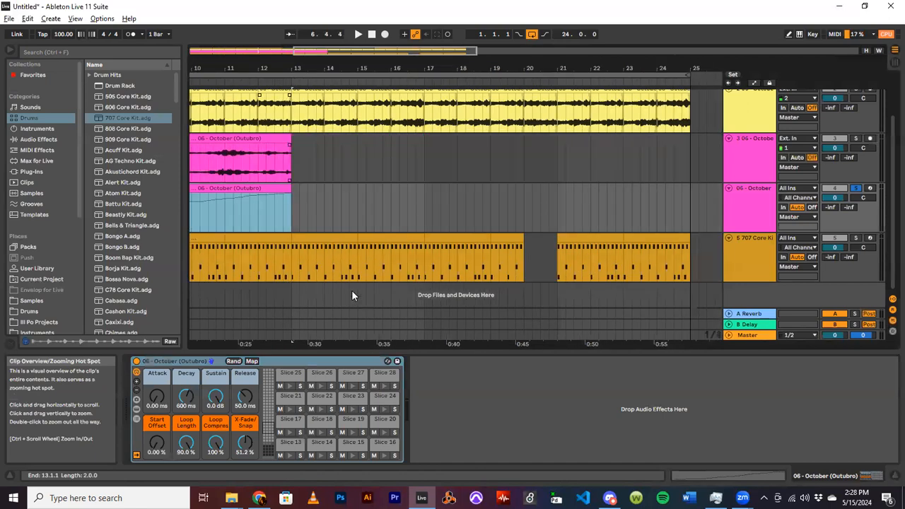
click(267, 190)
double_click(360, 191)
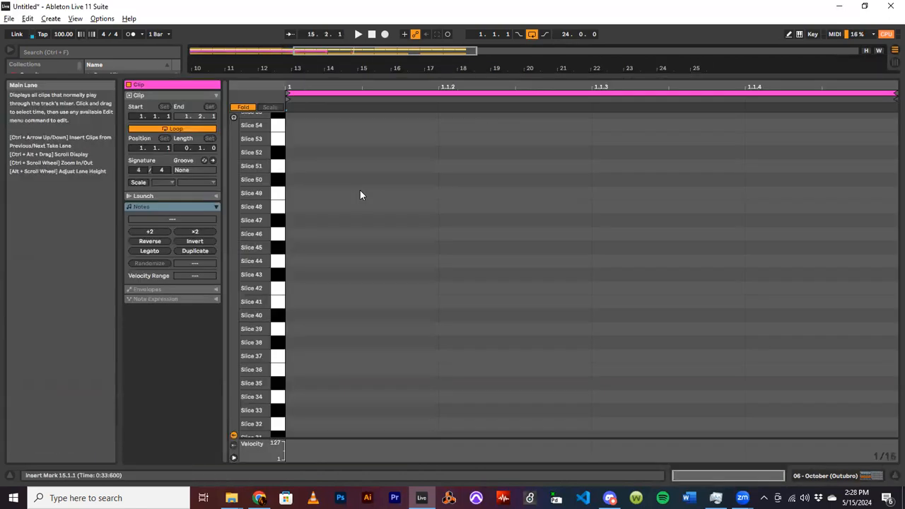
Extend the empty MIDI clip at bar 15 to two bars, ending at bar 17
click(874, 477)
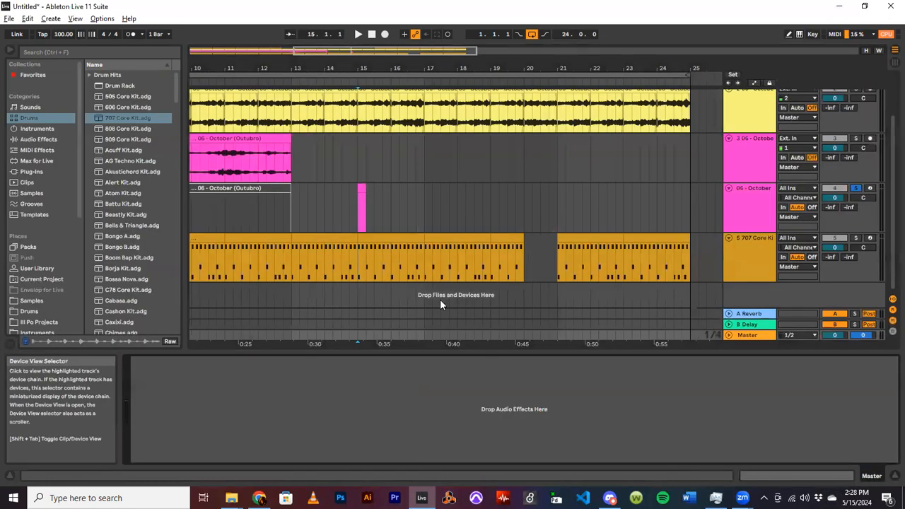
click(362, 189)
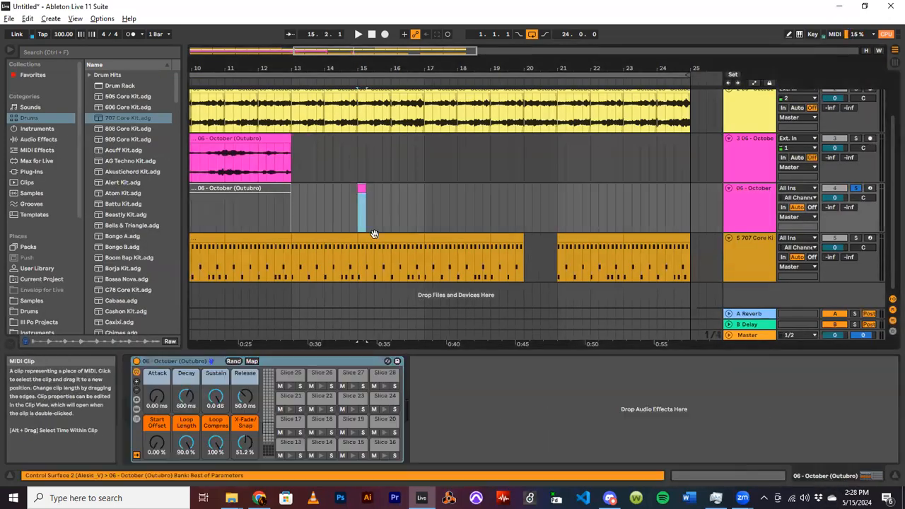
double_click(361, 190)
drag(359, 77, 370, 326)
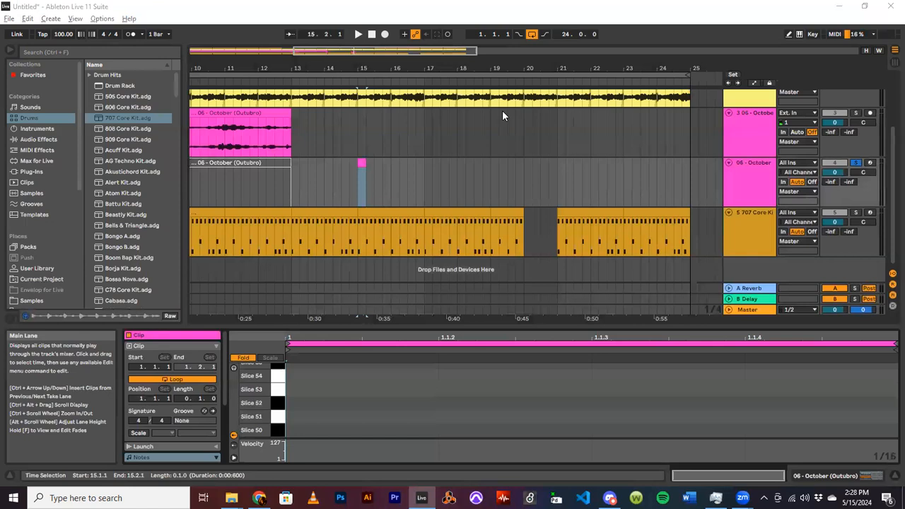
drag(353, 52, 335, 109)
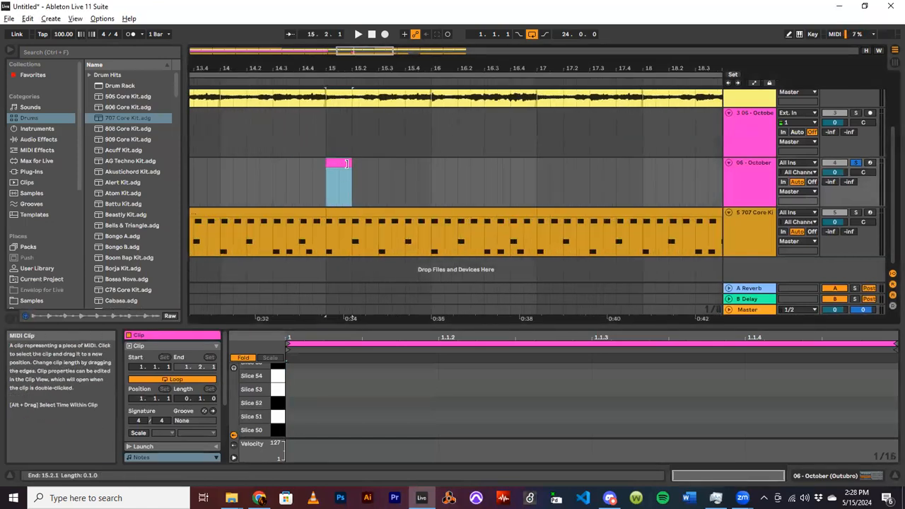
drag(369, 164, 539, 165)
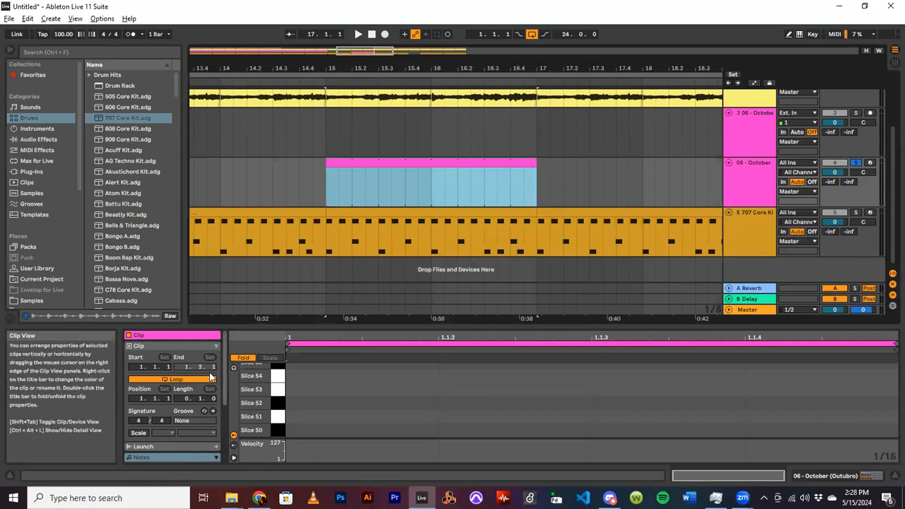
Set the new clip's loop length to 2.0.0 and enlarge its note editor
click(186, 401)
text(2.)
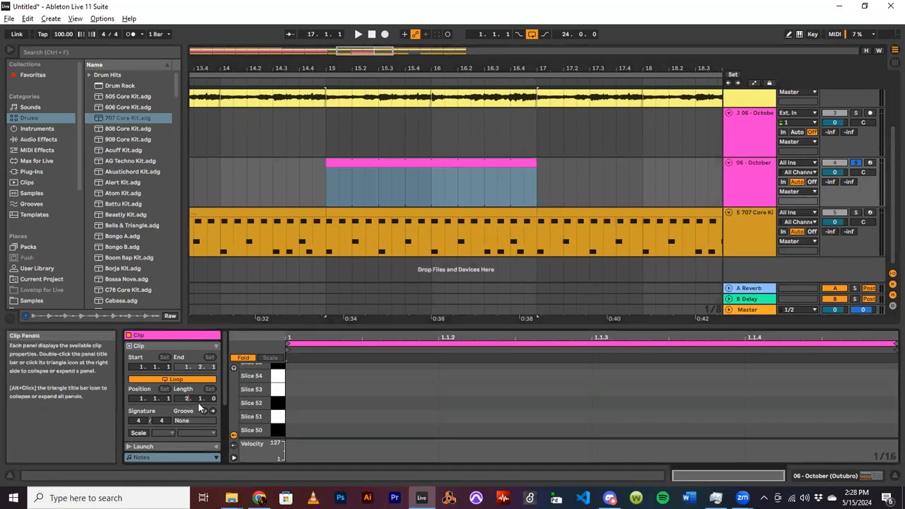
click(198, 399)
text(0)
click(334, 186)
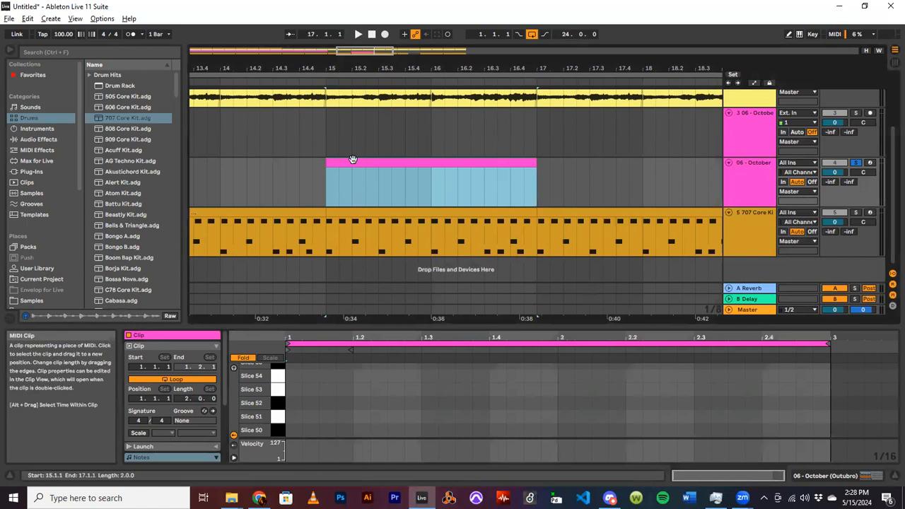
click(351, 162)
drag(373, 319, 372, 146)
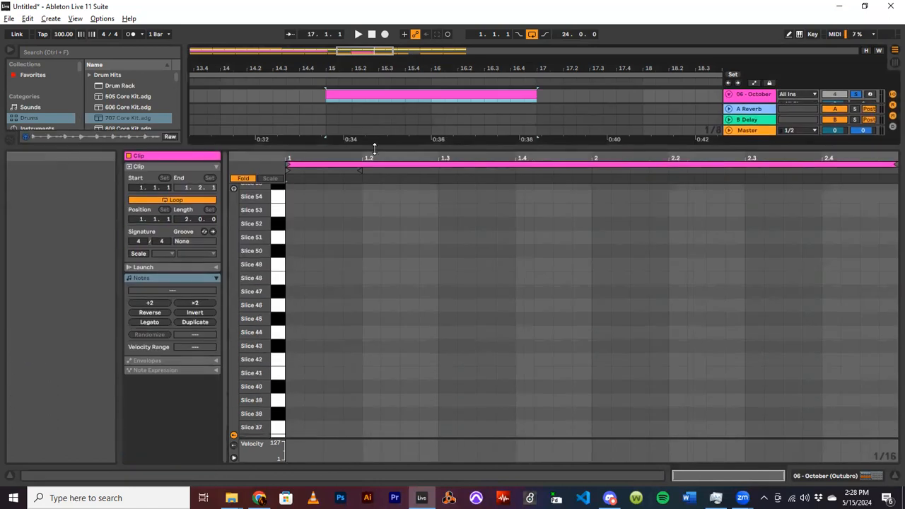
Place single sixteenth notes on Slices 53, 51 and 50 in the first two beats of the new clip
double_click(290, 210)
double_click(313, 237)
double_click(350, 210)
double_click(429, 251)
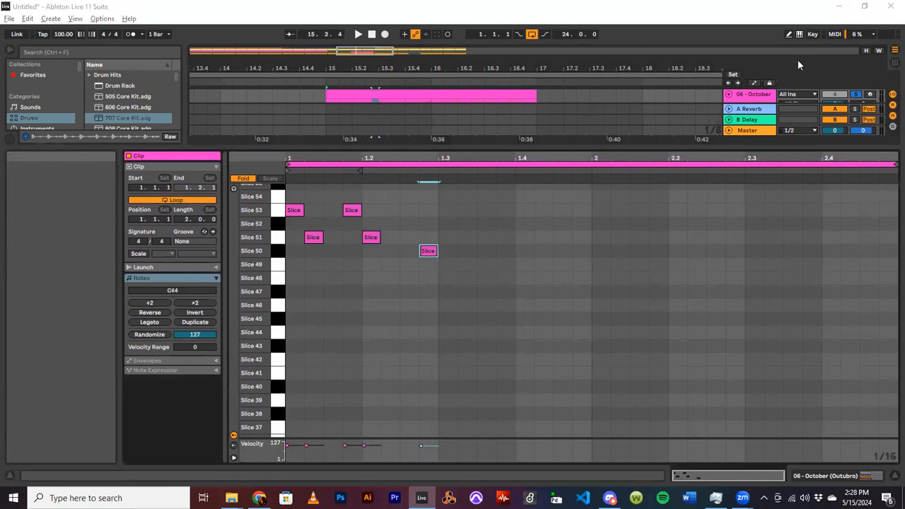
Switch to Draw Mode and fill the rest of the two-bar clip with scattered sixteenth notes on Slices 39 to 53
click(789, 34)
click(390, 210)
drag(448, 238, 467, 238)
click(486, 346)
drag(505, 360, 543, 373)
click(563, 319)
drag(582, 278, 601, 278)
click(620, 237)
click(659, 223)
drag(697, 291, 716, 305)
drag(735, 386, 811, 400)
click(812, 319)
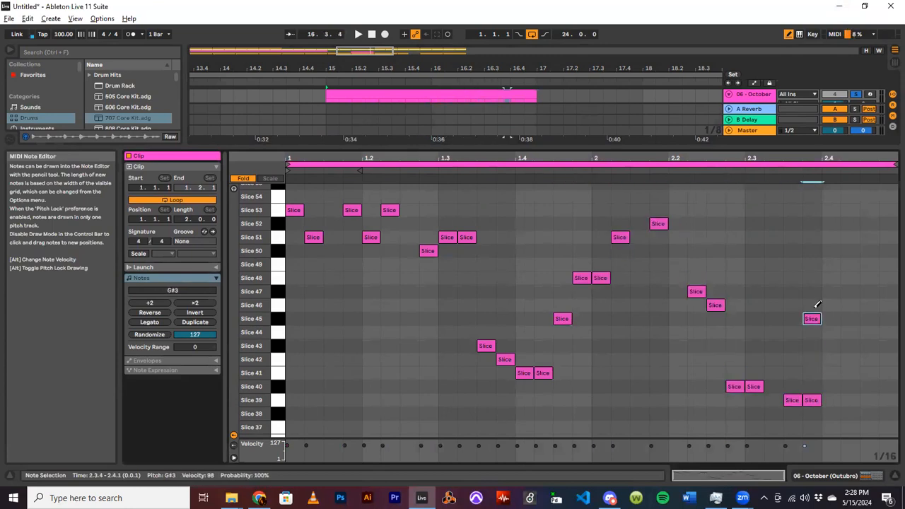
drag(886, 320, 870, 334)
click(869, 360)
mouse_move(833, 263)
mouse_down()
mouse_move(842, 248)
mouse_move(850, 250)
mouse_up()
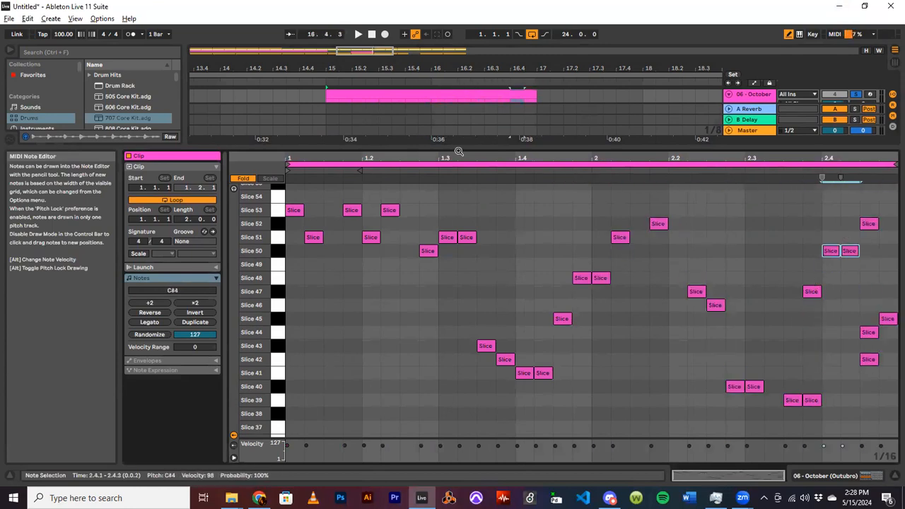
Play the new slice pattern at bar 15 and extend its clip to the end of the arrangement at bar 25
drag(519, 149, 516, 323)
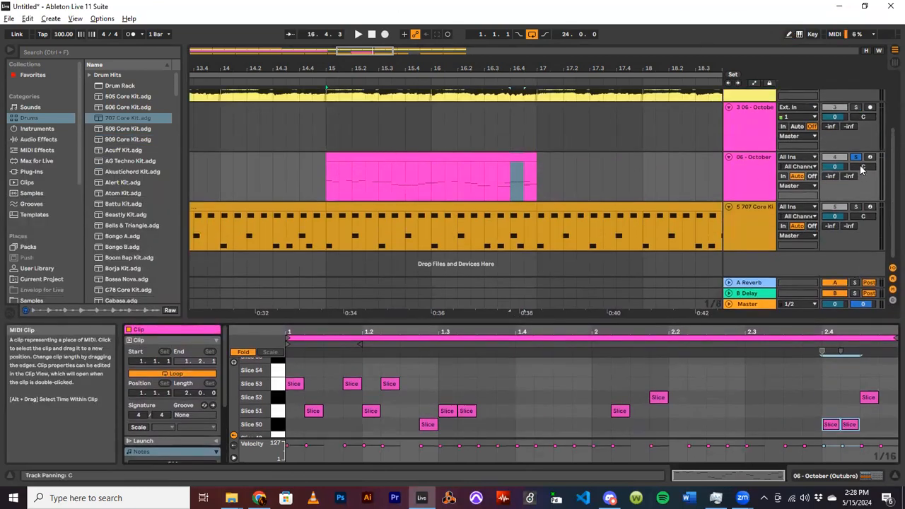
click(358, 153)
key(space)
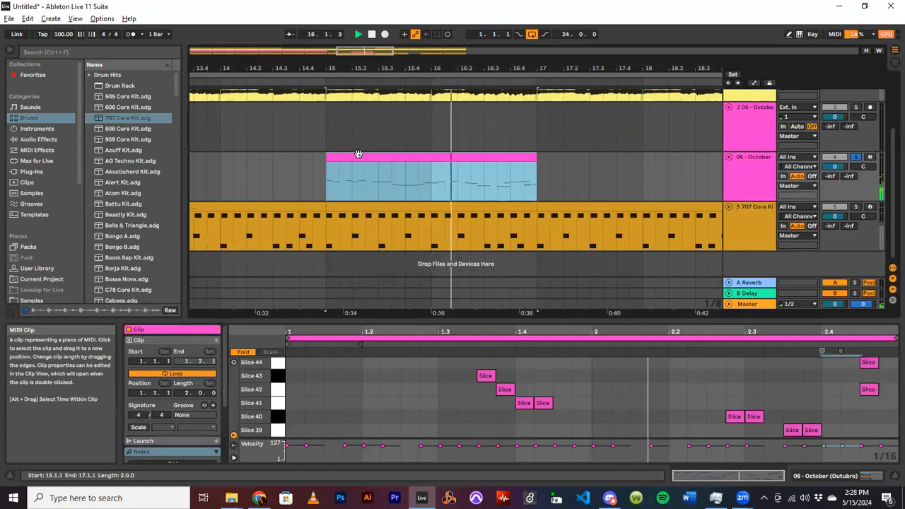
drag(536, 157, 667, 155)
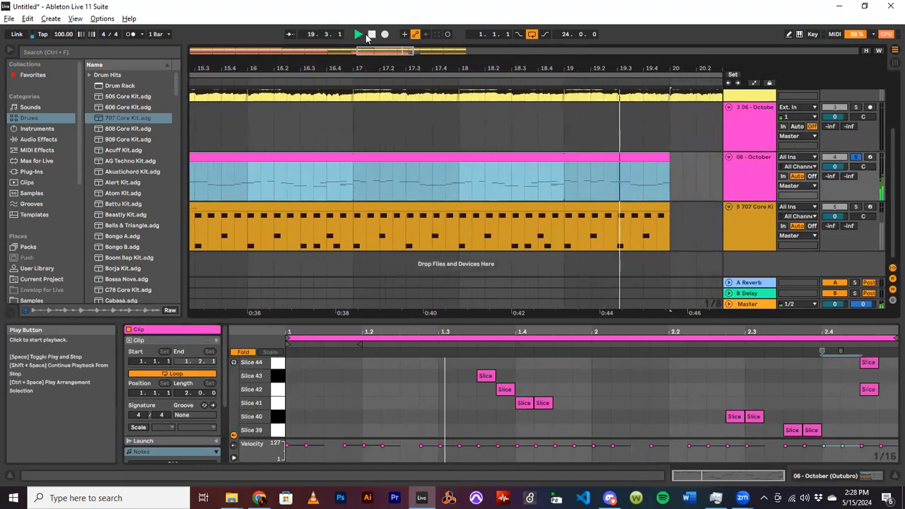
drag(360, 51, 360, 28)
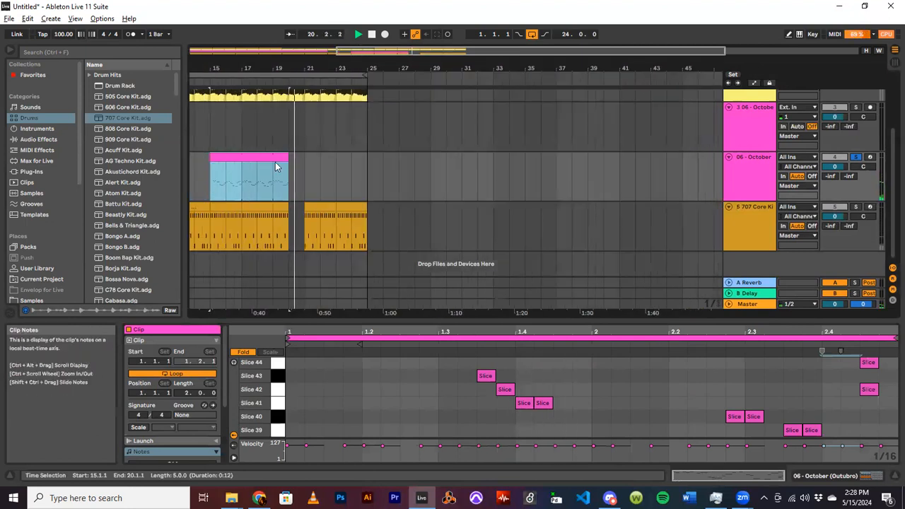
drag(289, 155, 366, 155)
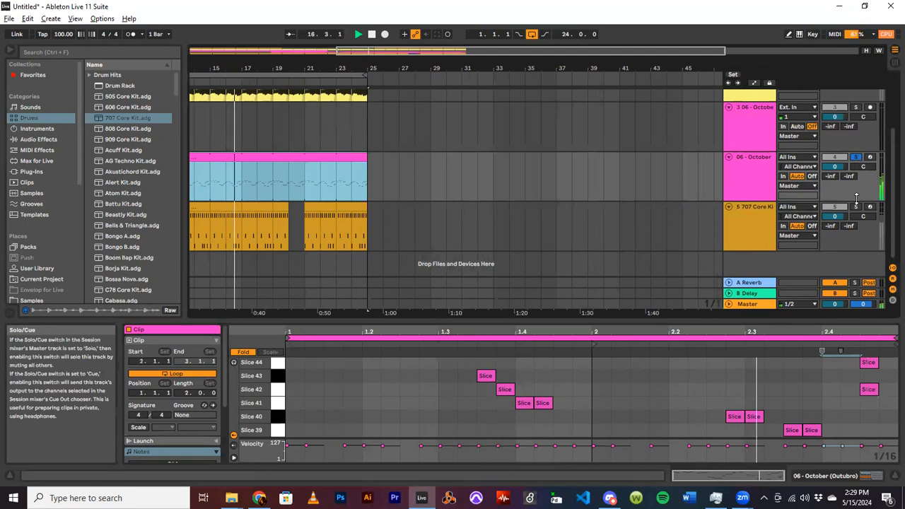
Unsolo the sliced October track and restart playback of the whole arrangement from bar 1
click(856, 158)
key(space)
scroll(718, 174, up, 3)
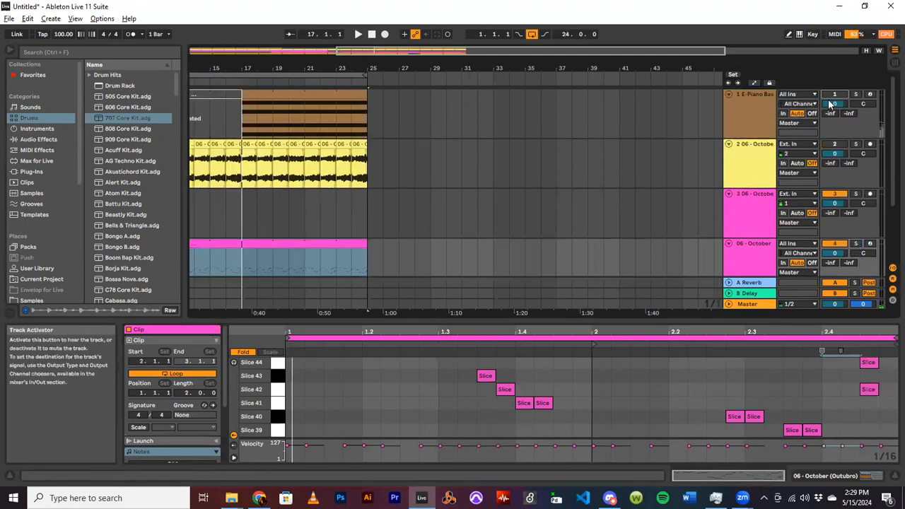
click(372, 35)
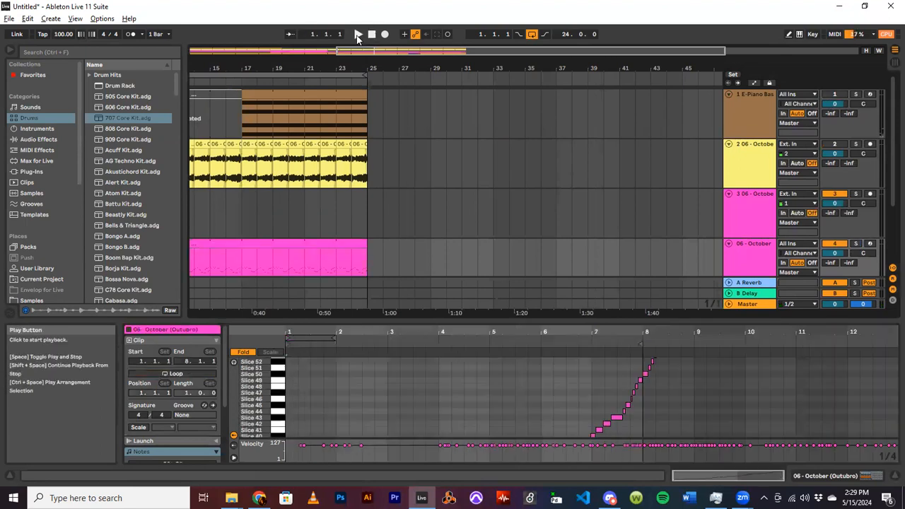
scroll(286, 159, down, 3)
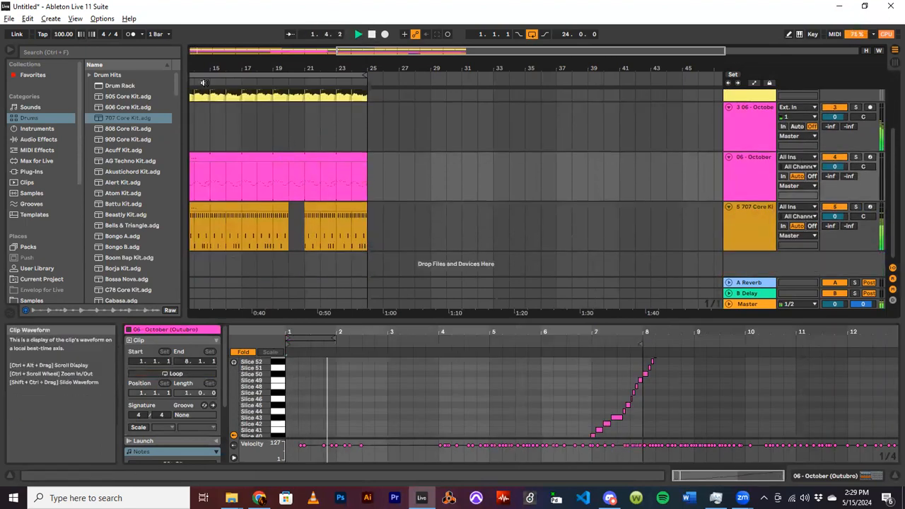
Delete the deactivated clip at the start of the sliced October track and extend the new slice pattern back to bar 1
drag(350, 51, 204, 51)
click(248, 157)
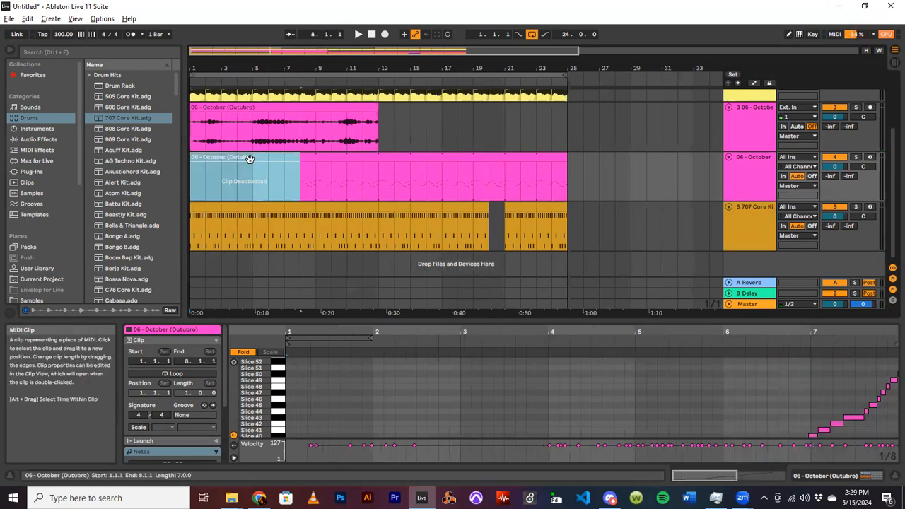
key(Delete)
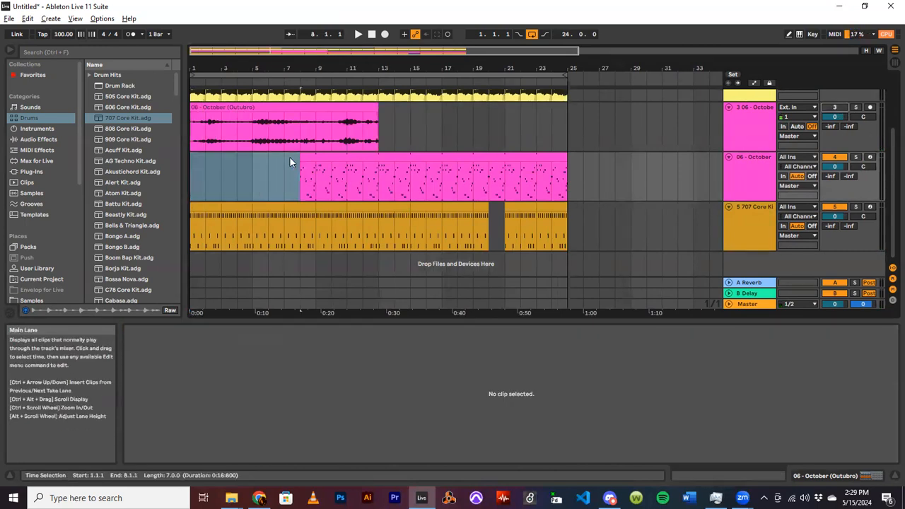
drag(300, 167, 130, 155)
key(space)
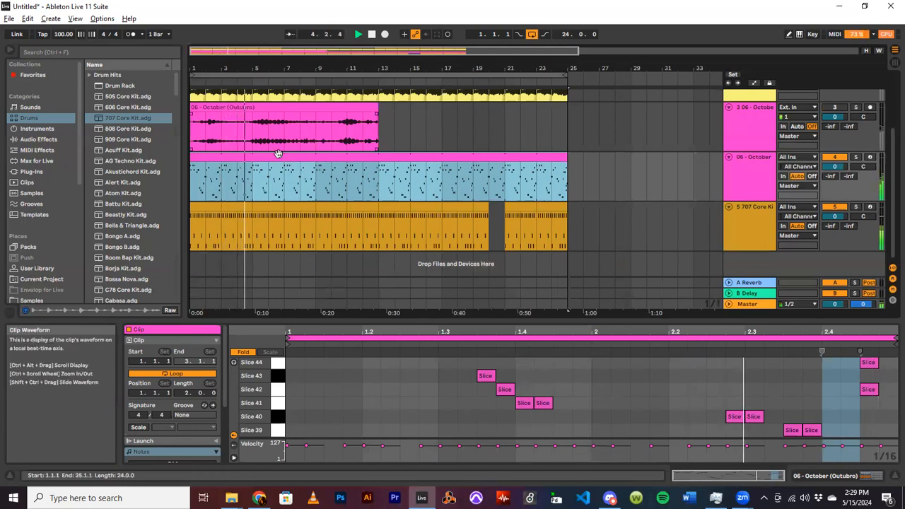
Stop playback and add an Auto Filter from EQ & Filters to the yellow October audio track (track 2)
scroll(279, 153, up, 3)
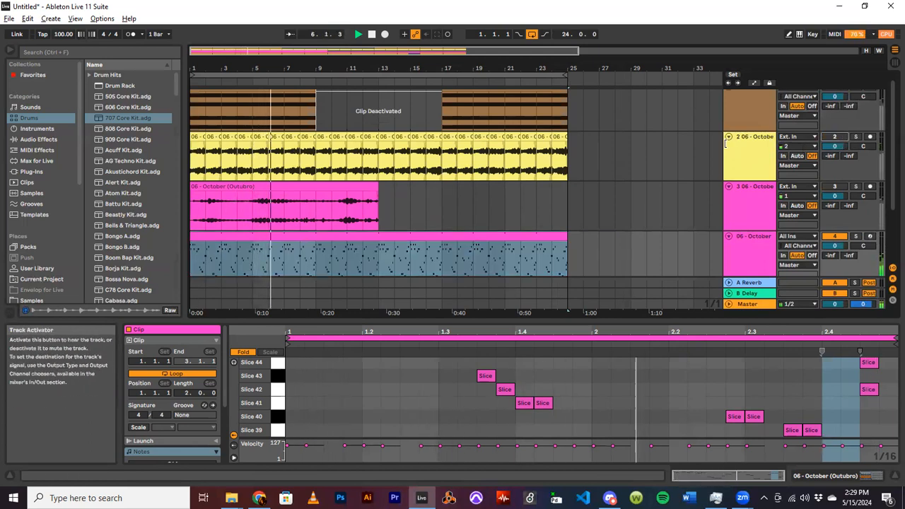
click(750, 144)
key(space)
click(339, 157)
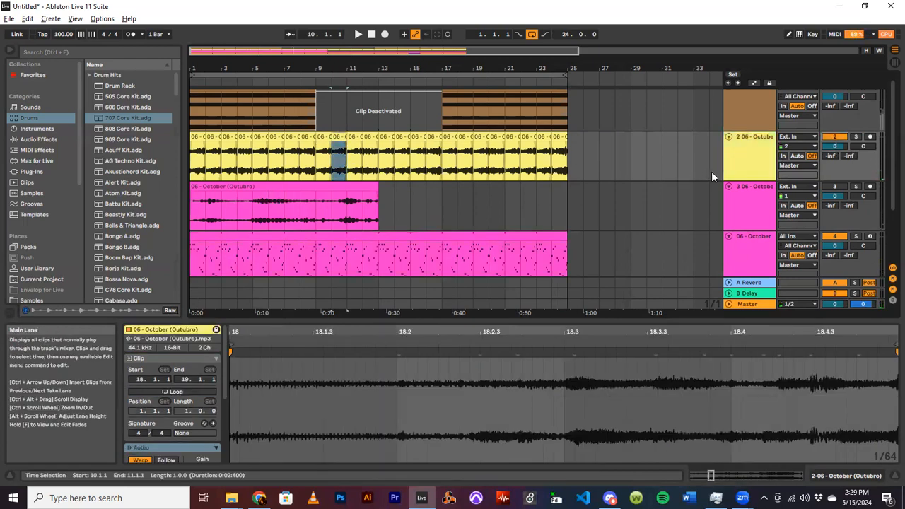
click(748, 167)
click(852, 477)
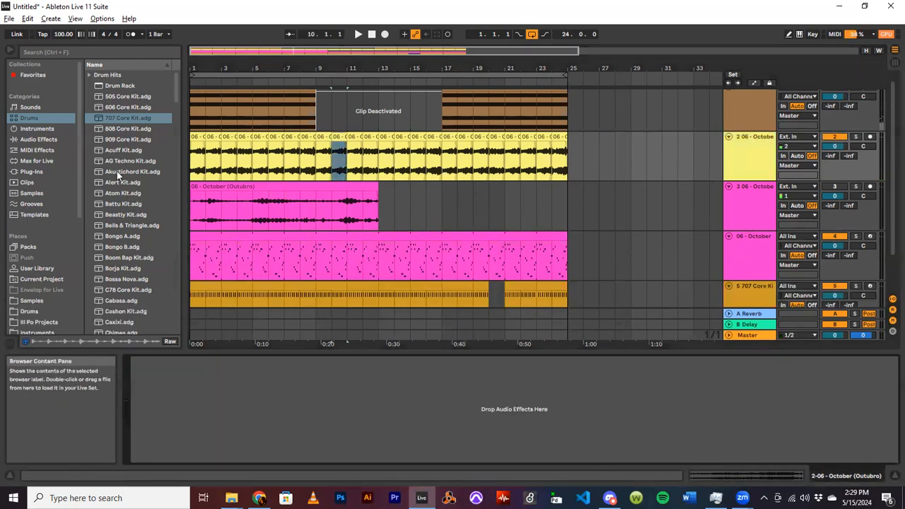
click(176, 81)
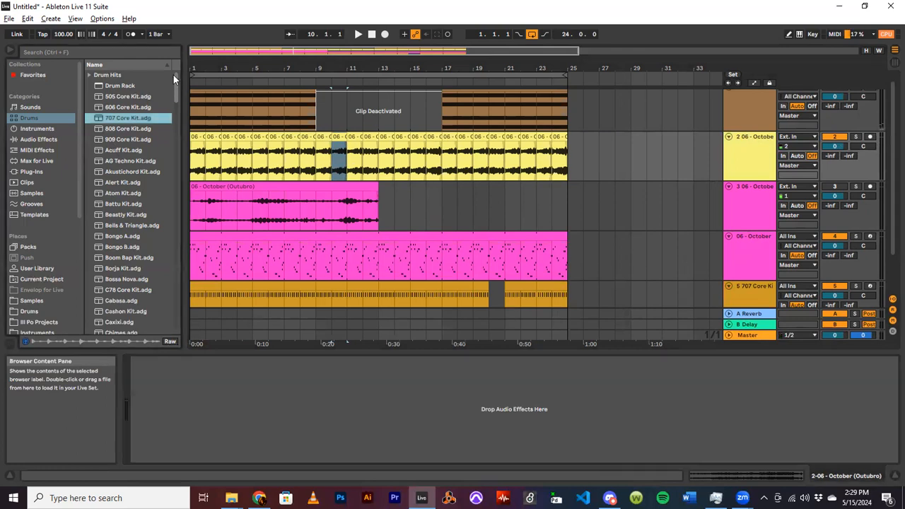
click(38, 140)
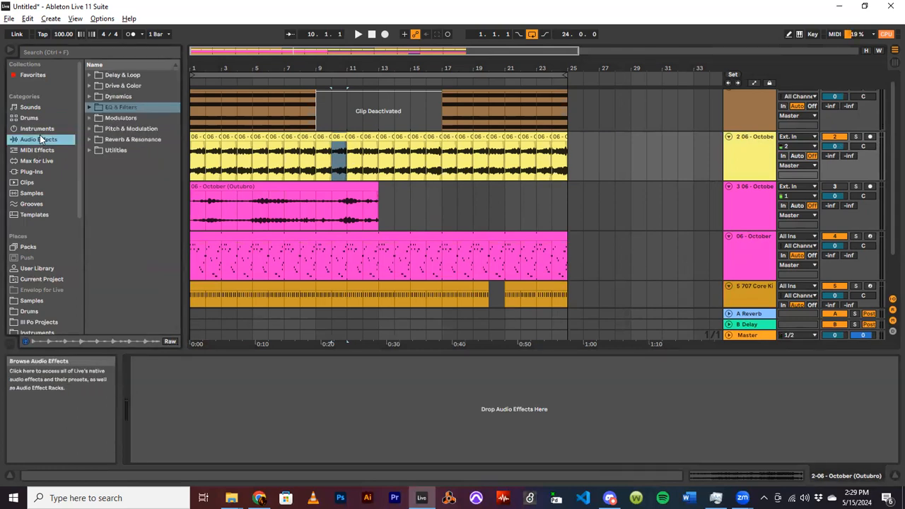
click(88, 107)
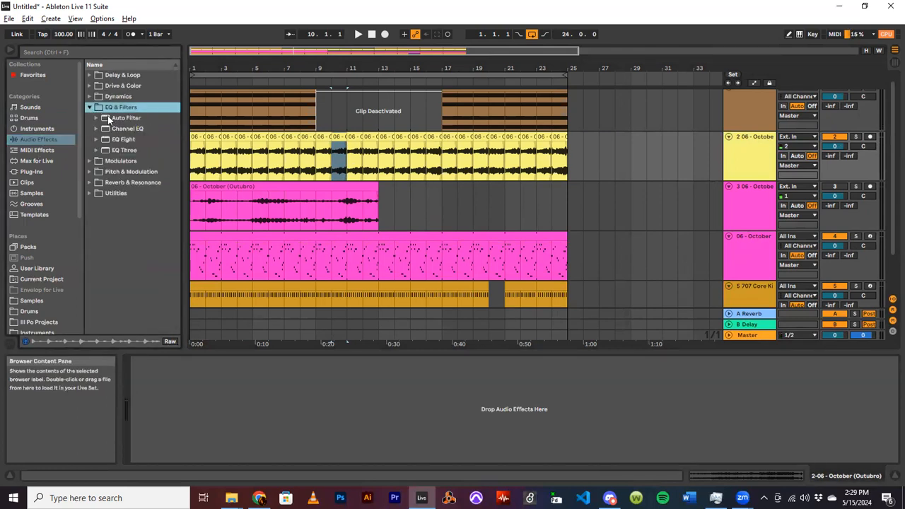
click(130, 119)
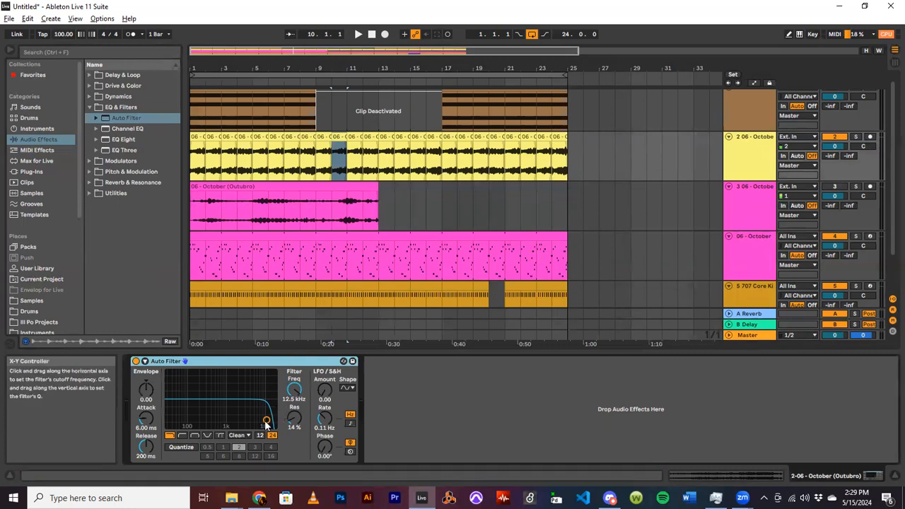
Set the Auto Filter's frequency to 301 Hz and resonance to 16% while auditioning track 2 in solo from bar 1
drag(267, 420, 238, 417)
click(856, 138)
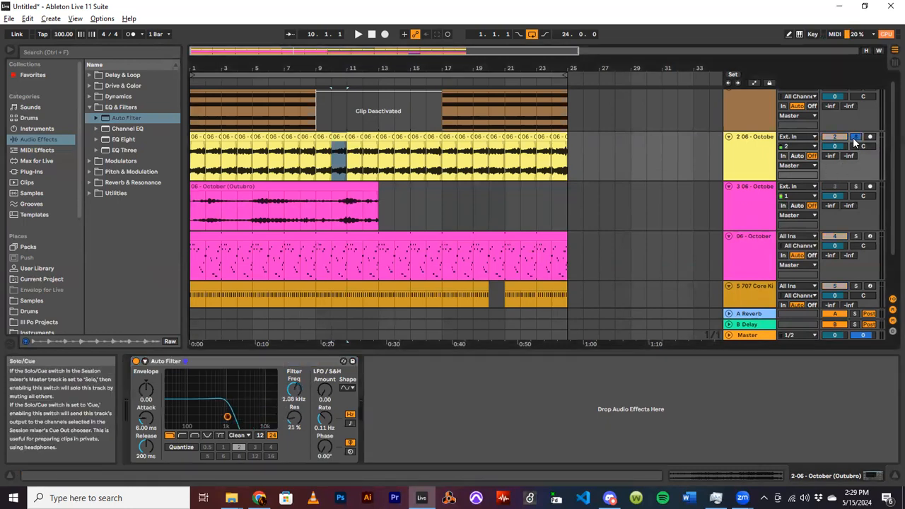
click(371, 34)
click(358, 34)
mouse_move(227, 417)
mouse_down()
mouse_move(182, 417)
mouse_move(249, 420)
mouse_move(179, 417)
mouse_move(245, 415)
mouse_move(217, 419)
mouse_up()
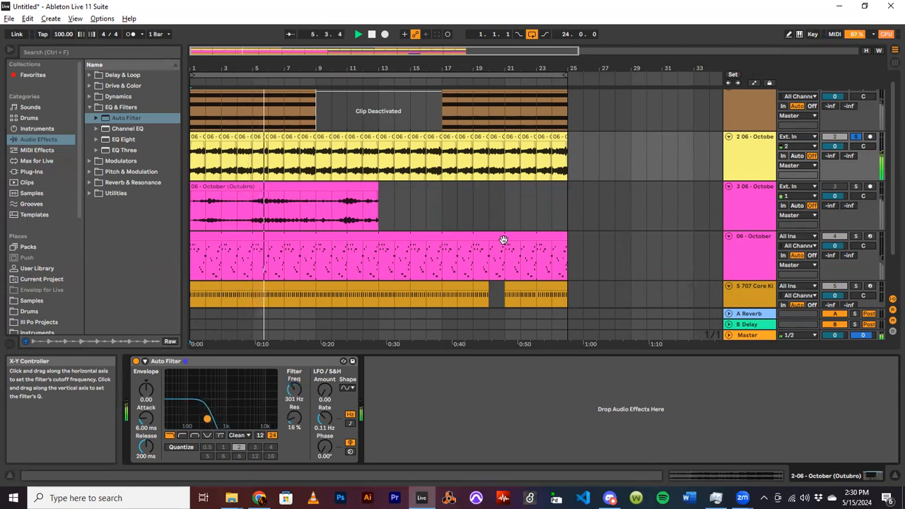
click(855, 136)
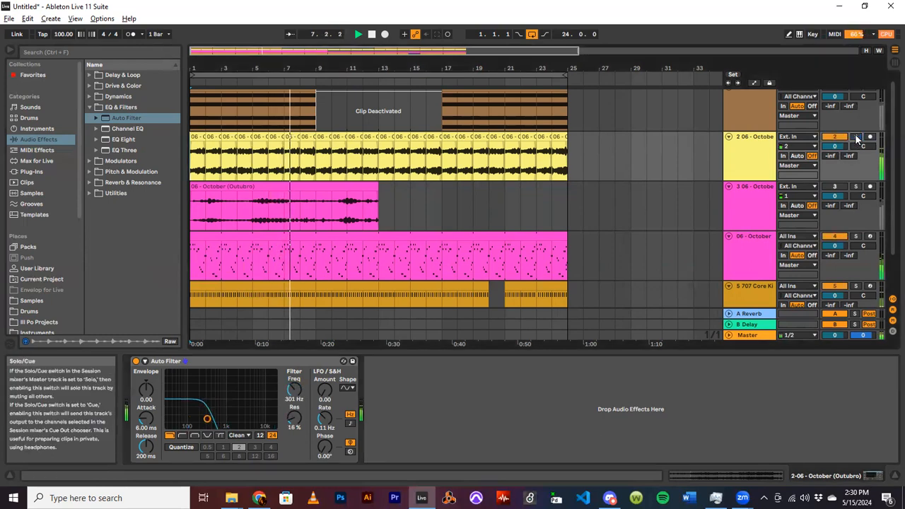
Set the sliced October track's volume to 3.0 dB and the yellow October track's volume to 0.5 dB
click(751, 252)
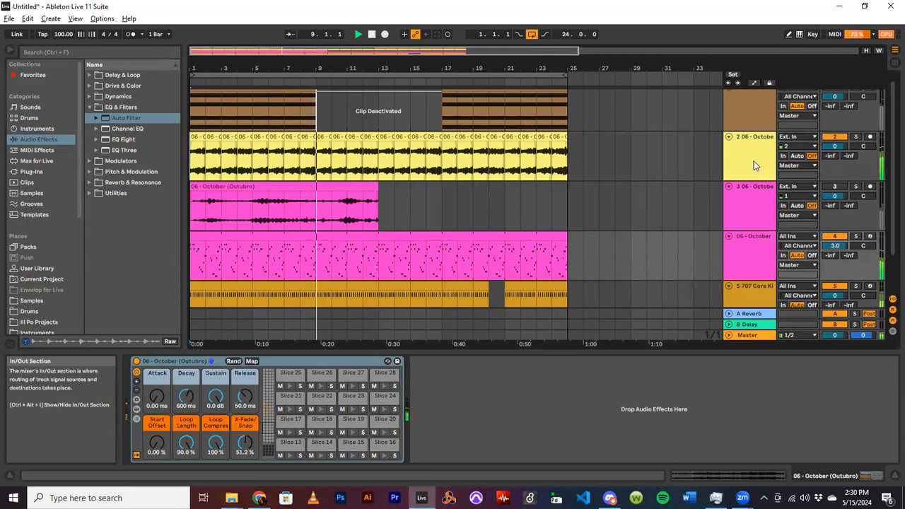
click(837, 153)
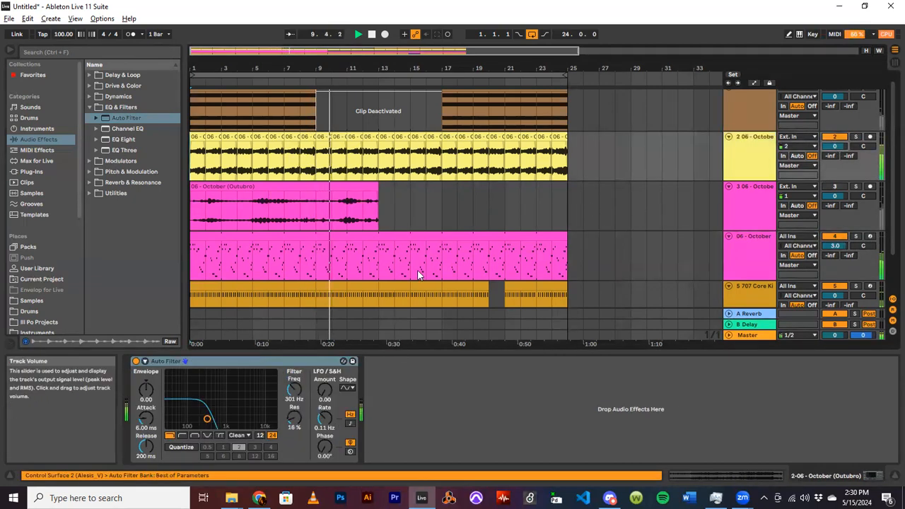
drag(836, 156, 837, 153)
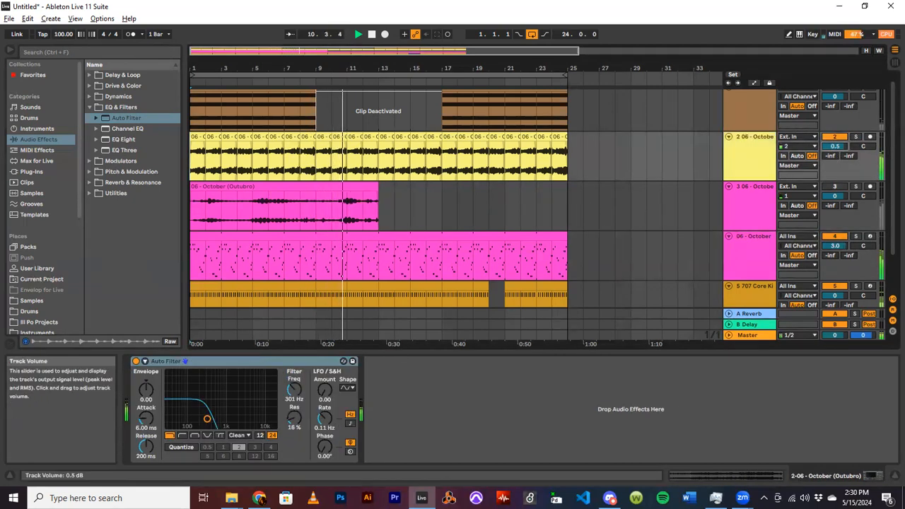
Deactivate the E-Piano clip spanning bars 1 to 9 and select the E-Piano clip at bar 17
scroll(424, 136, up, 1)
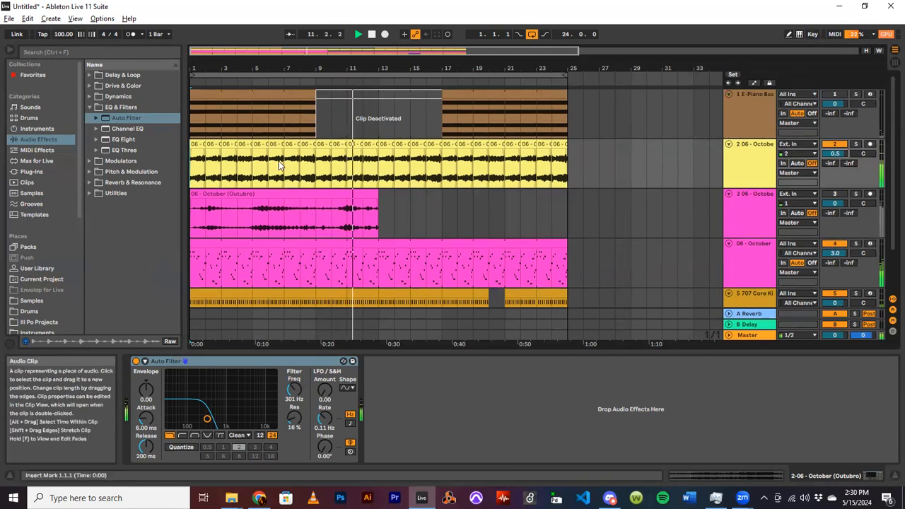
click(277, 93)
key(0)
click(442, 96)
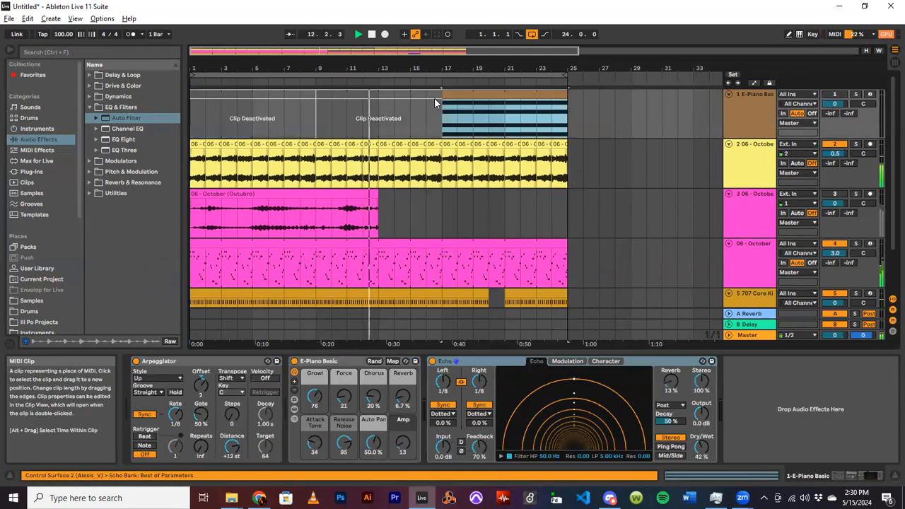
Reactivate the E-Piano track at a volume of -3.0 dB and fold the muted October audio track 3
click(836, 95)
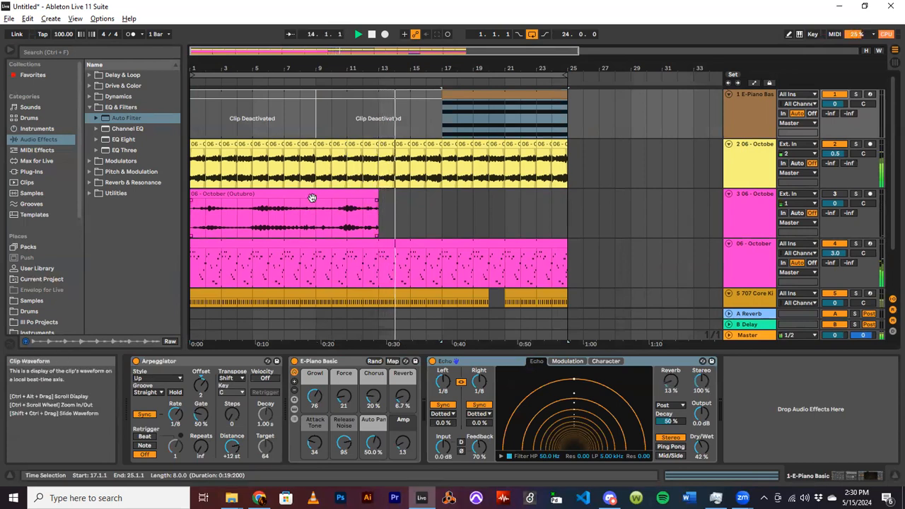
click(729, 194)
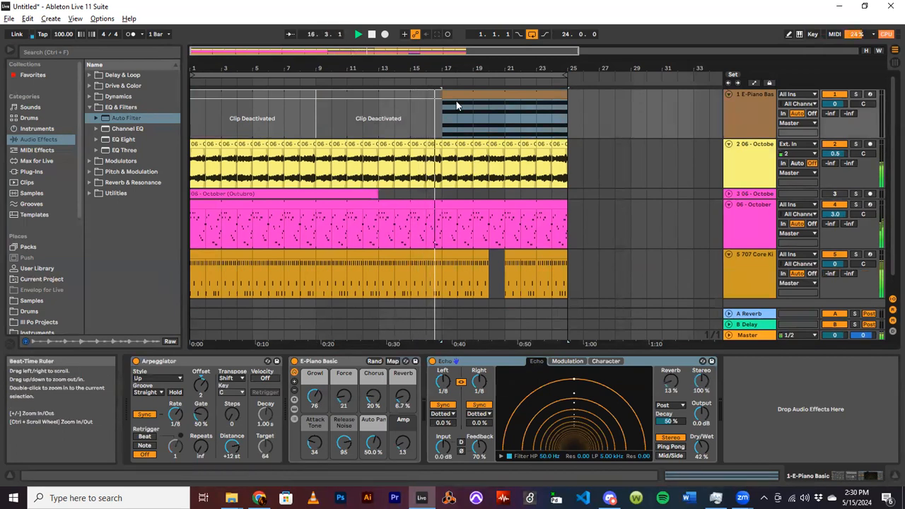
drag(835, 104, 835, 106)
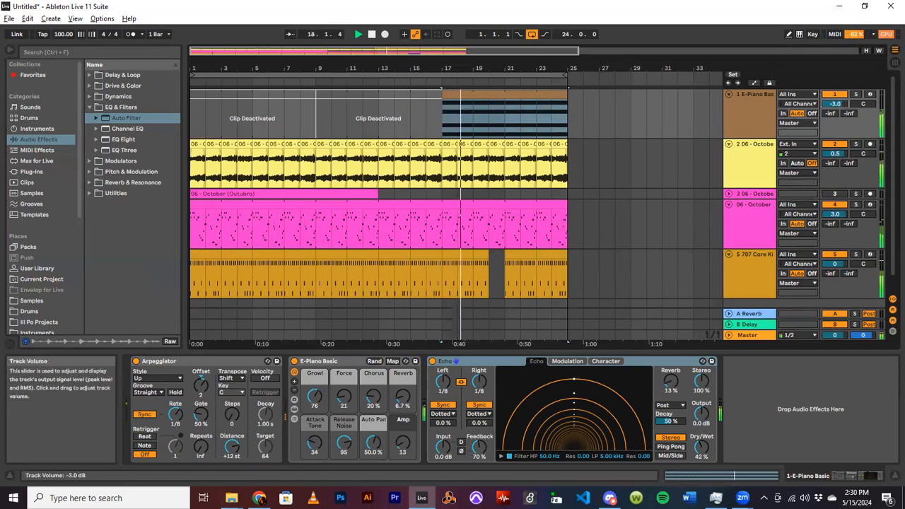
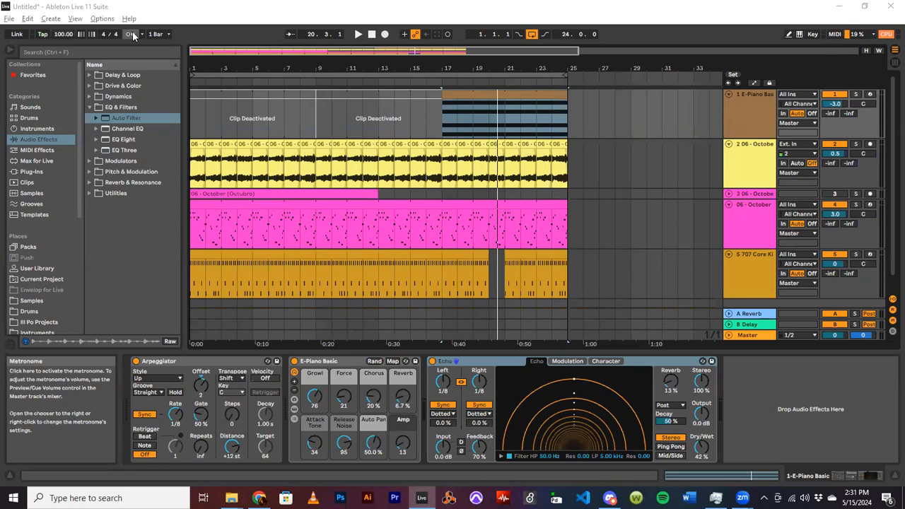
Try a project tempo of 107 during playback and undo the tempo change
click(360, 33)
mouse_move(63, 34)
mouse_down()
mouse_move(63, 44)
mouse_move(63, 31)
mouse_up()
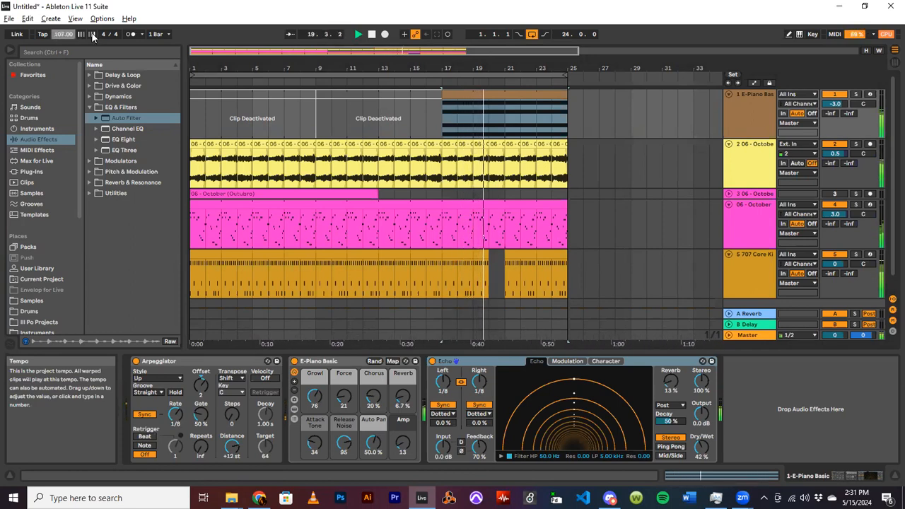
key(ctrl+z)
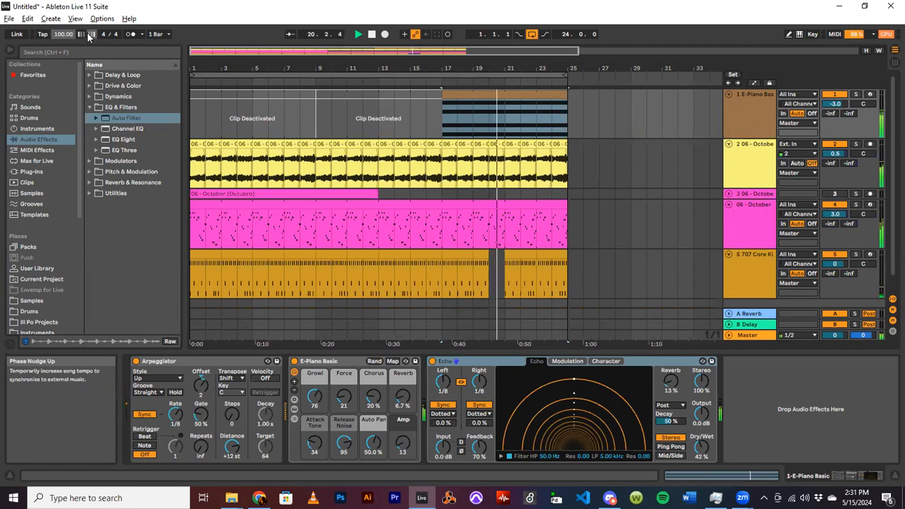
Play a short stretch from the E-Piano clip at bar 17 and toggle the arrangement loop off and on again
click(372, 34)
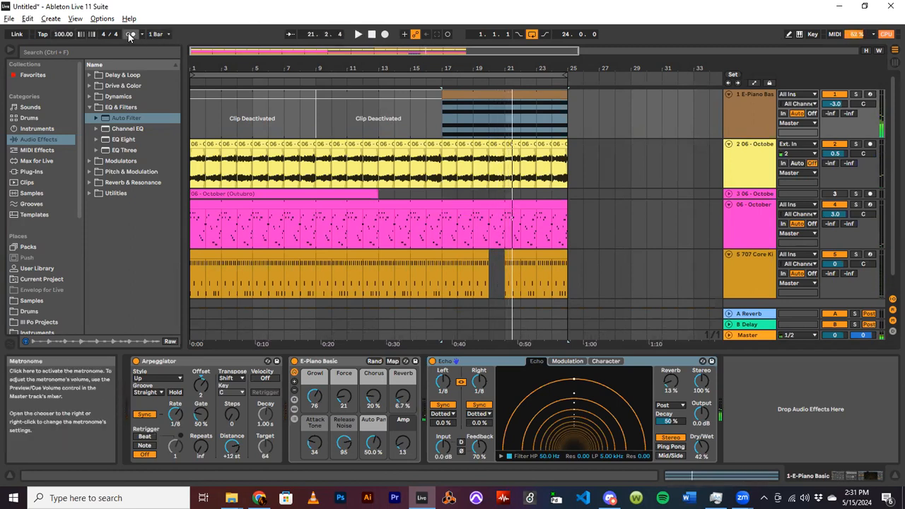
click(361, 34)
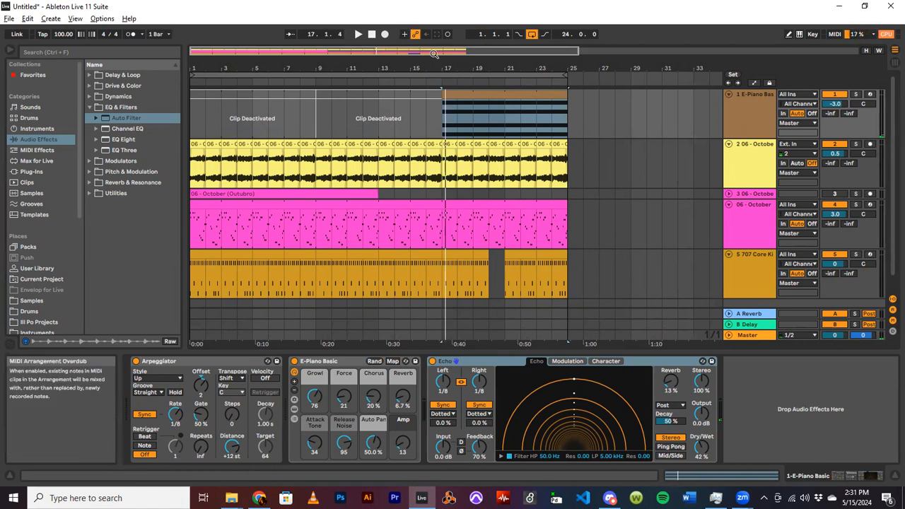
click(532, 35)
click(532, 35)
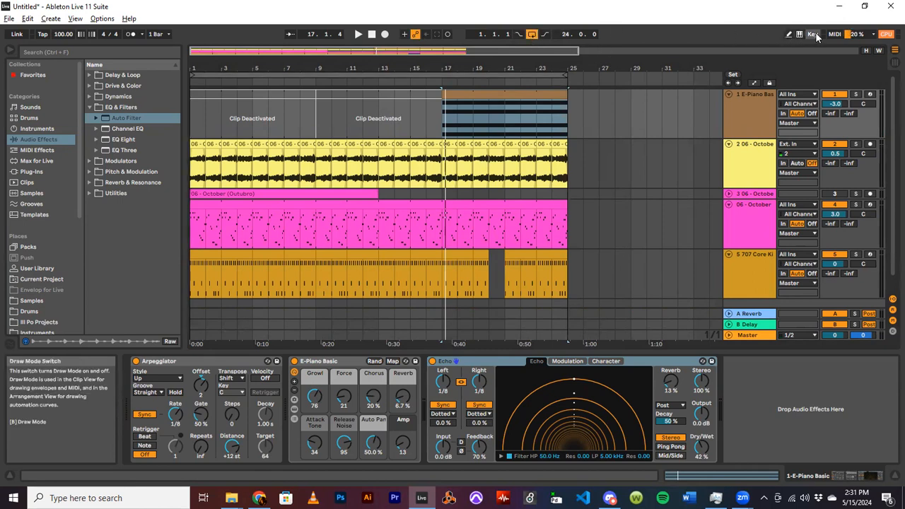
Inspect the CPU load meter options and play the E-Piano clip at bar 17 to check the load
click(864, 37)
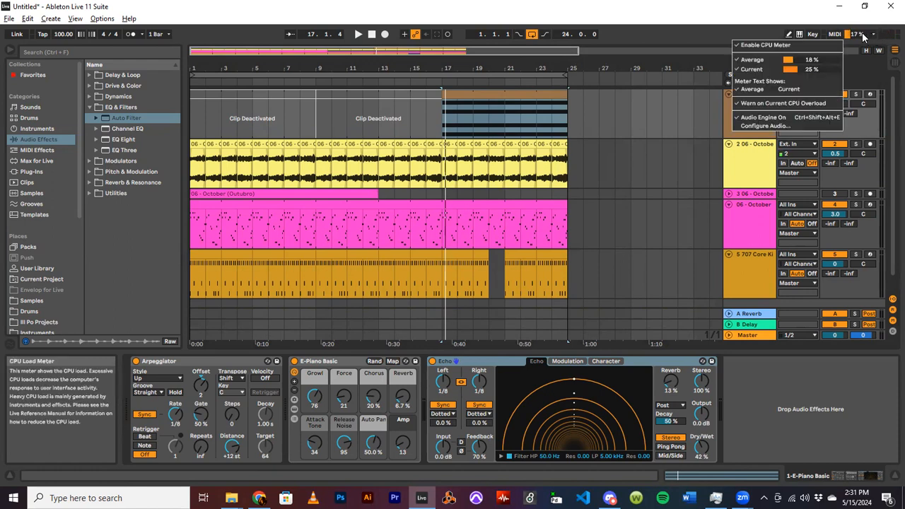
click(863, 37)
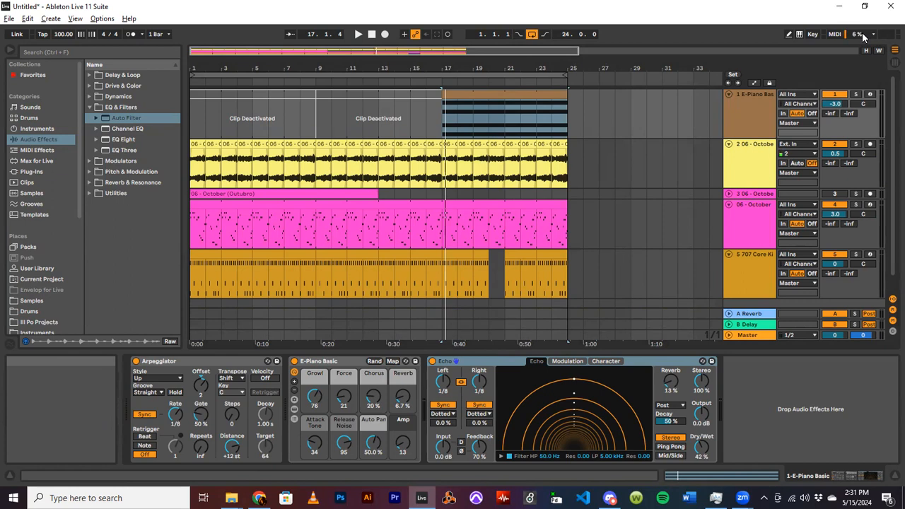
click(474, 126)
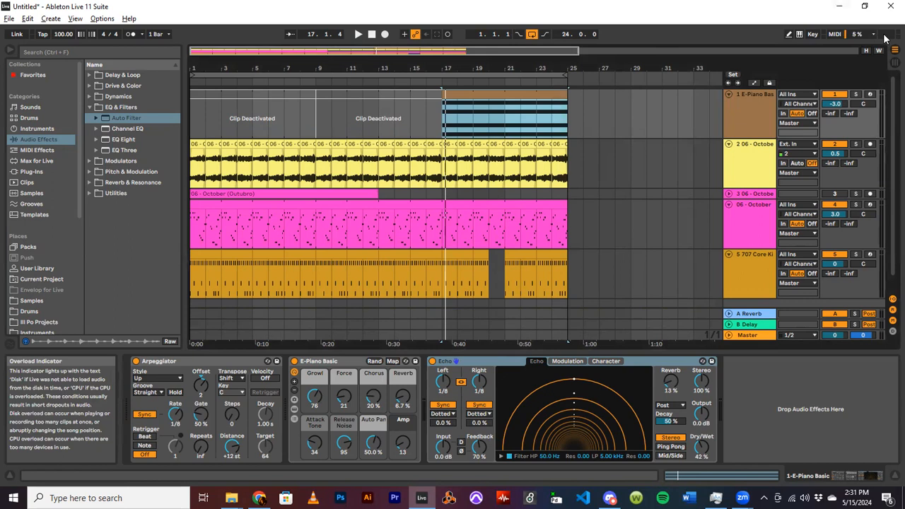
key(space)
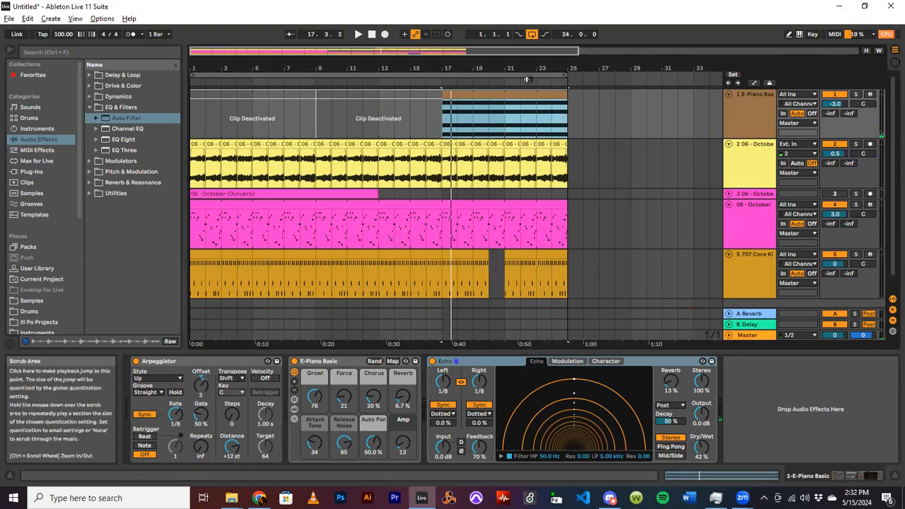
Review the audio device, sample rate and latency settings in the preferences and close them
click(102, 19)
click(125, 365)
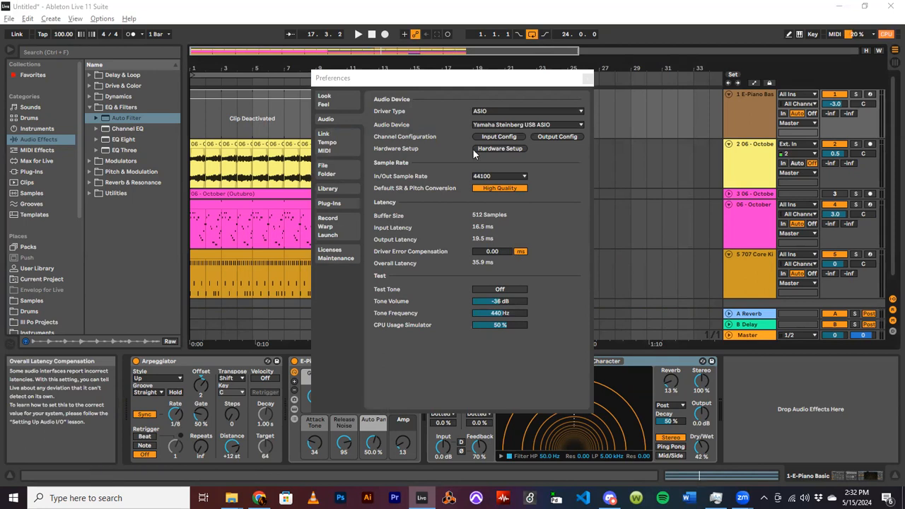
click(588, 78)
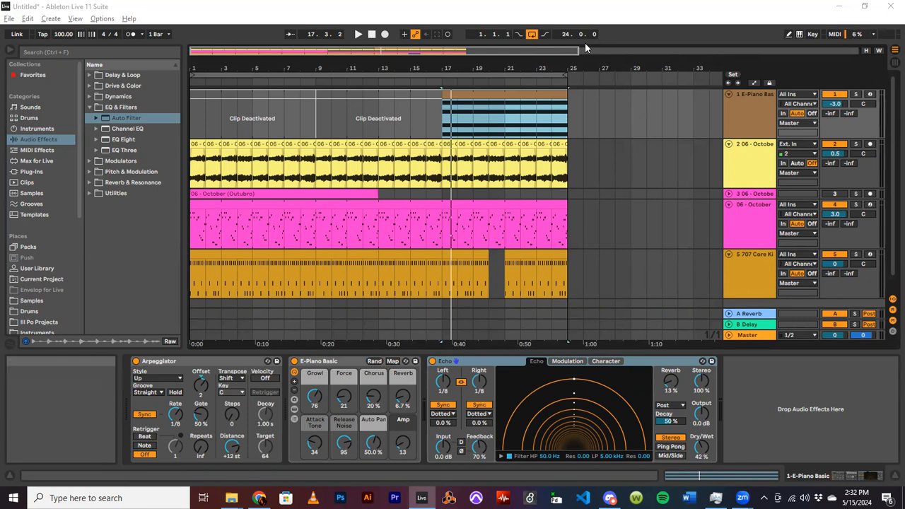
Show the Session View, enlarge its mixer to reveal the volume values, and play the song from the start
click(890, 64)
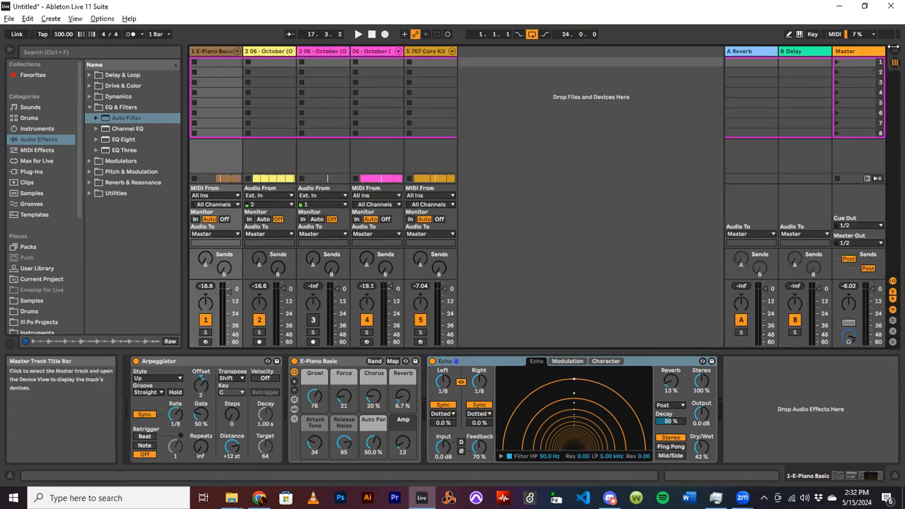
key(Tab)
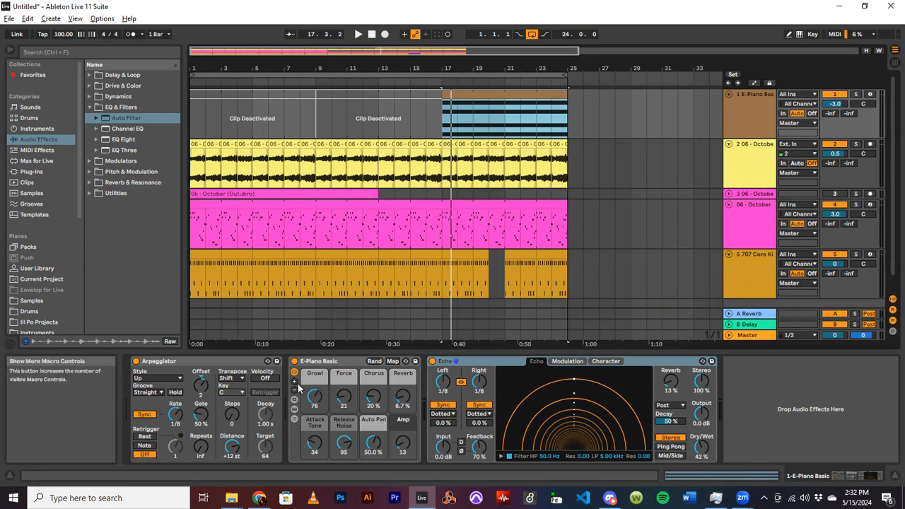
click(893, 63)
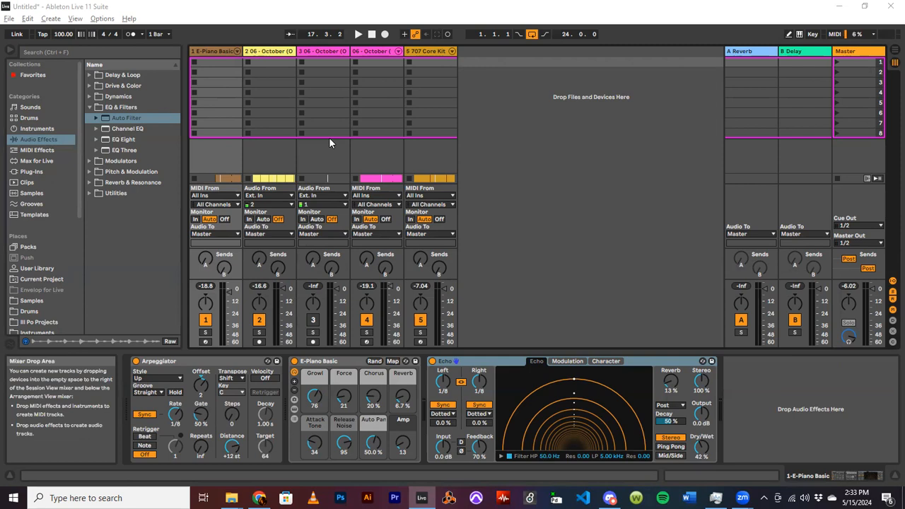
click(372, 34)
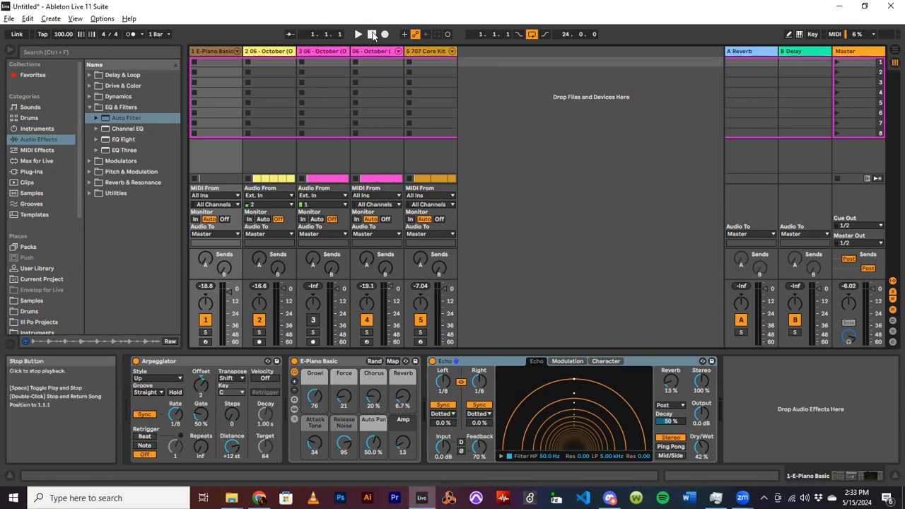
click(358, 34)
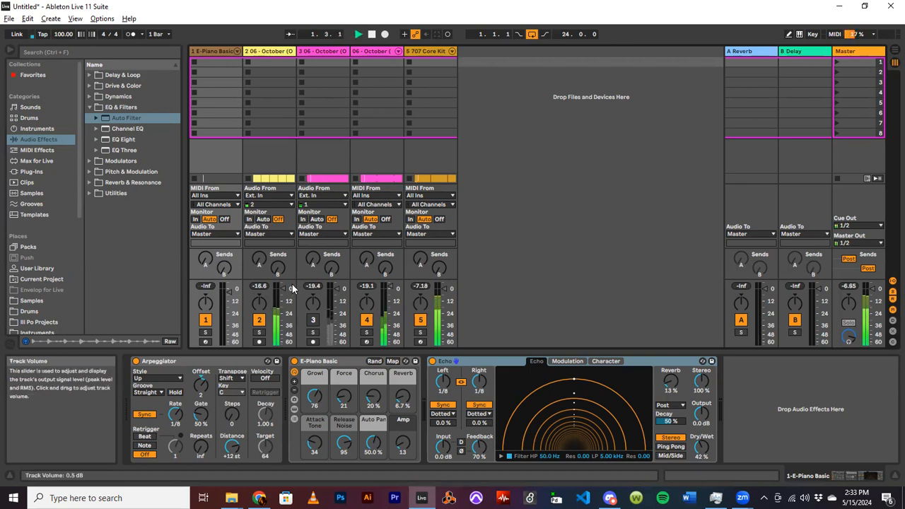
drag(294, 279, 296, 218)
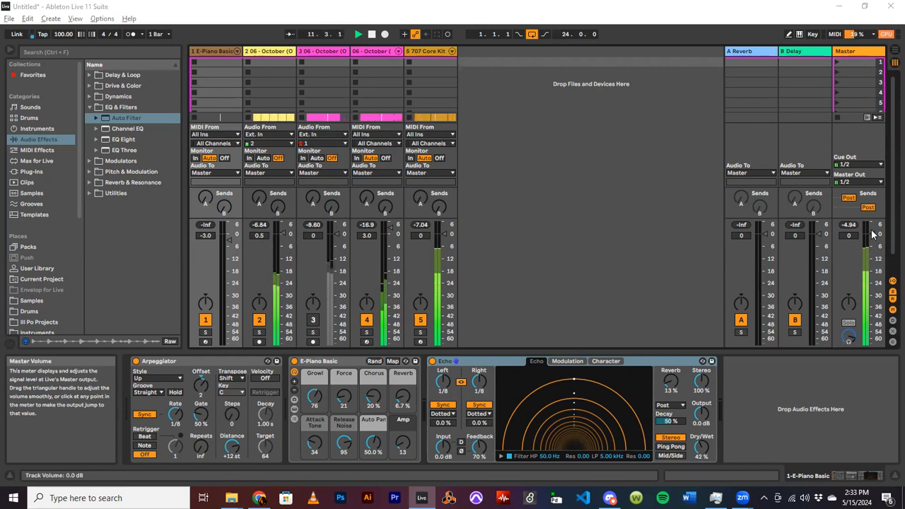
Try volumes of 6.0 dB on tracks 3, 4, 5 and the Master during playback, undo them and keep the tempo at 100
mouse_move(341, 232)
mouse_down()
mouse_move(341, 219)
mouse_move(391, 218)
mouse_up()
drag(448, 233, 449, 219)
drag(872, 235, 873, 221)
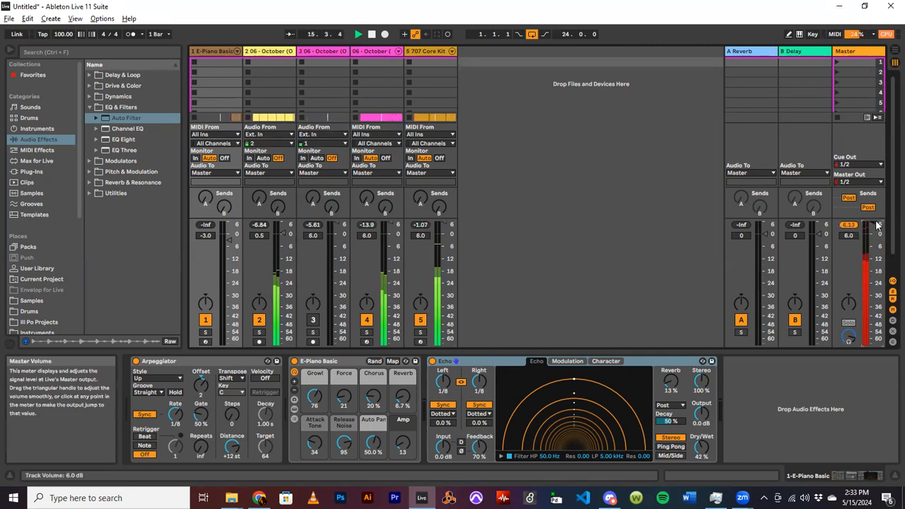
double_click(875, 224)
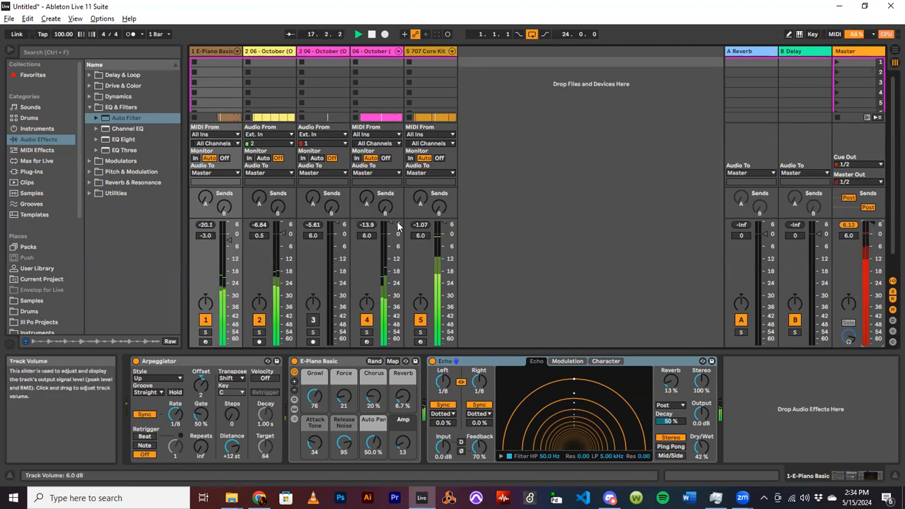
key(ctrl+z)
key(ctrl+z)
key(ctrl+z)
key(ctrl+z)
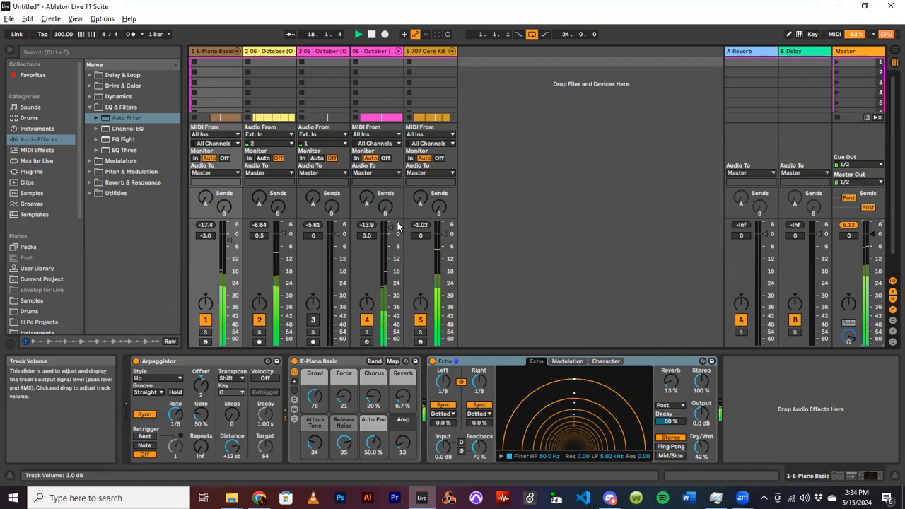
click(372, 34)
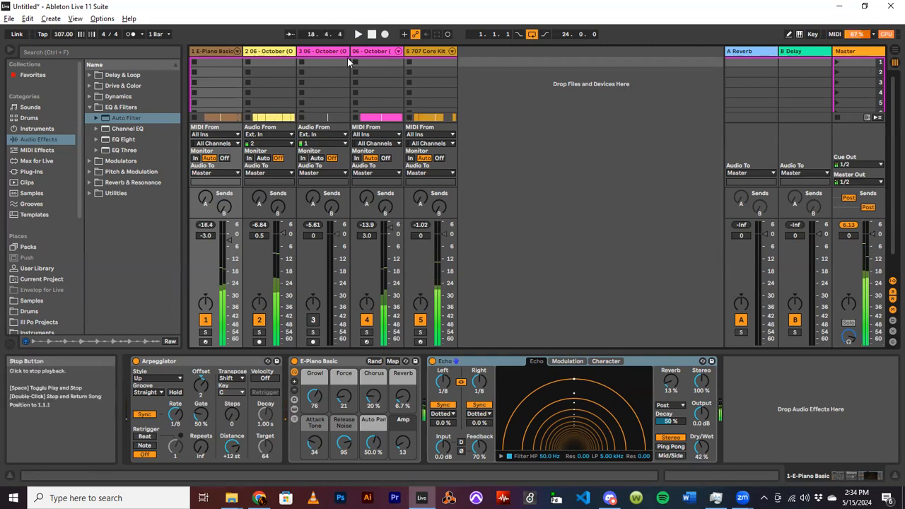
key(ctrl+z)
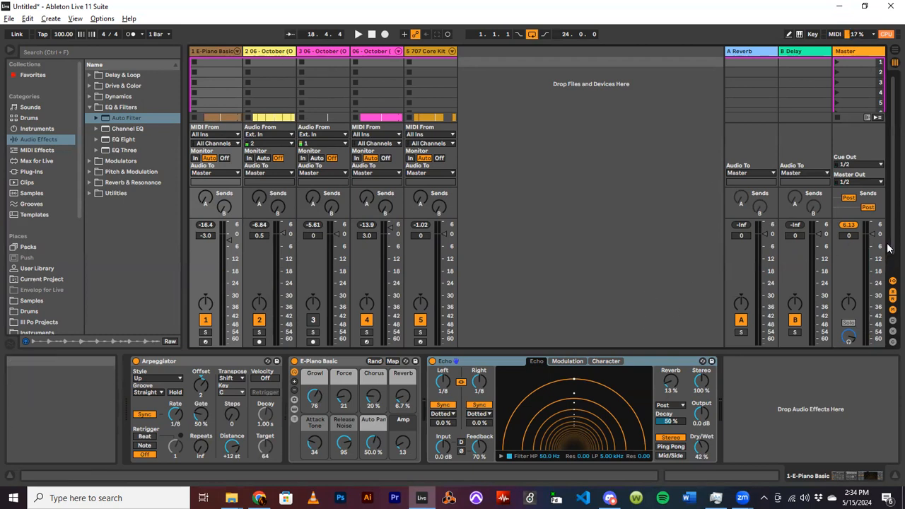
Set the sliced October track's volume to 2.2 dB and the 707 Core Kit track's volume to 2.4 dB while checking playback
drag(873, 235, 874, 234)
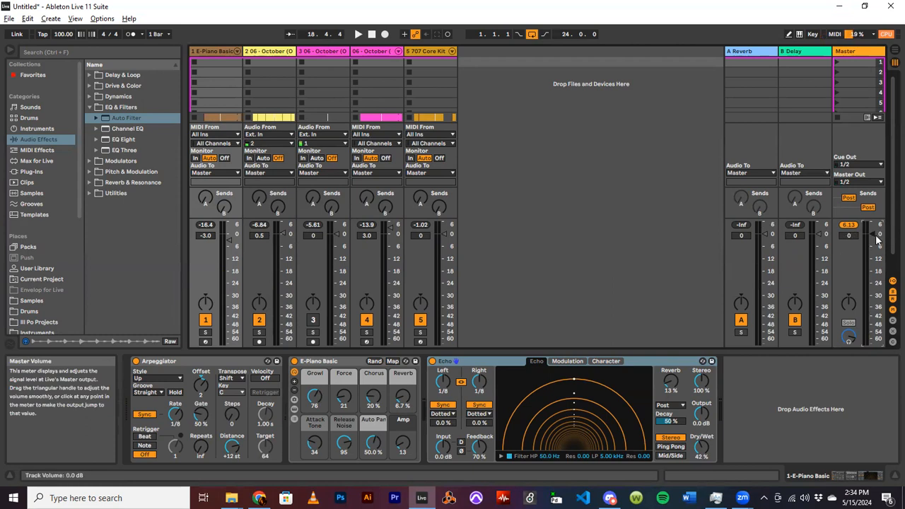
drag(396, 230, 391, 233)
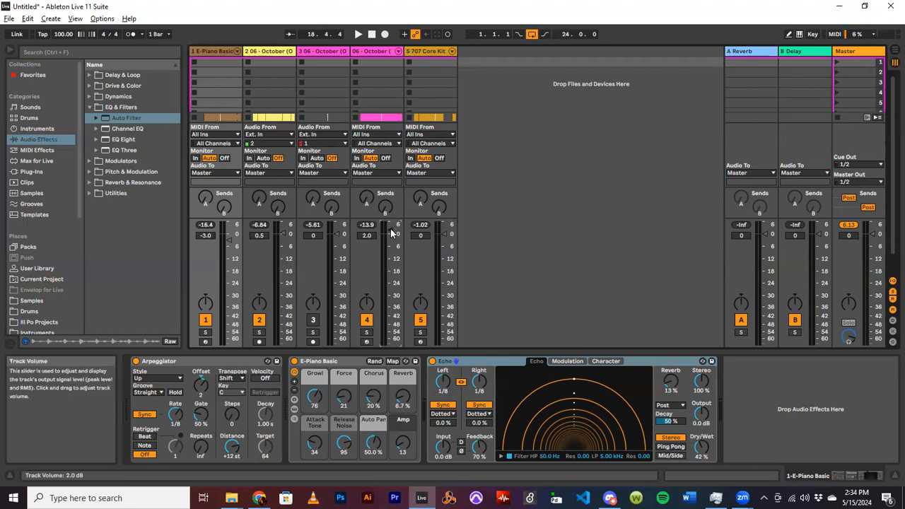
drag(391, 231, 391, 233)
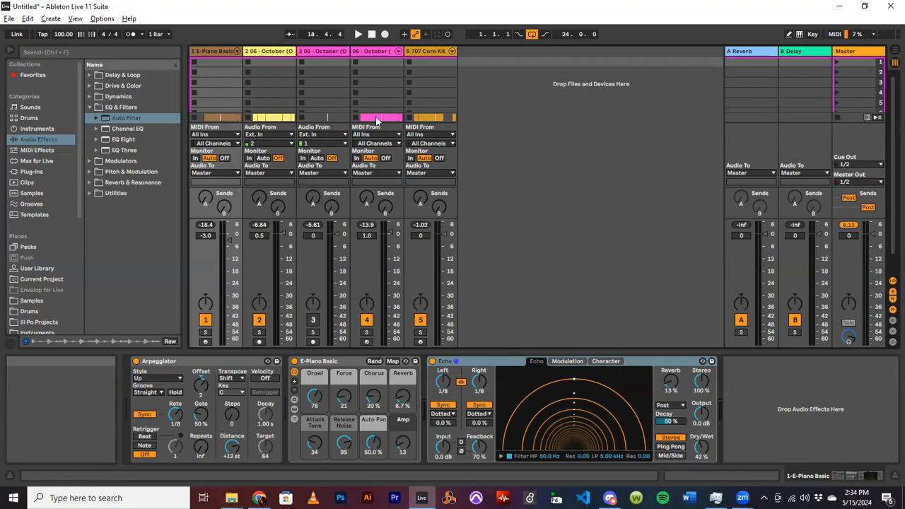
key(space)
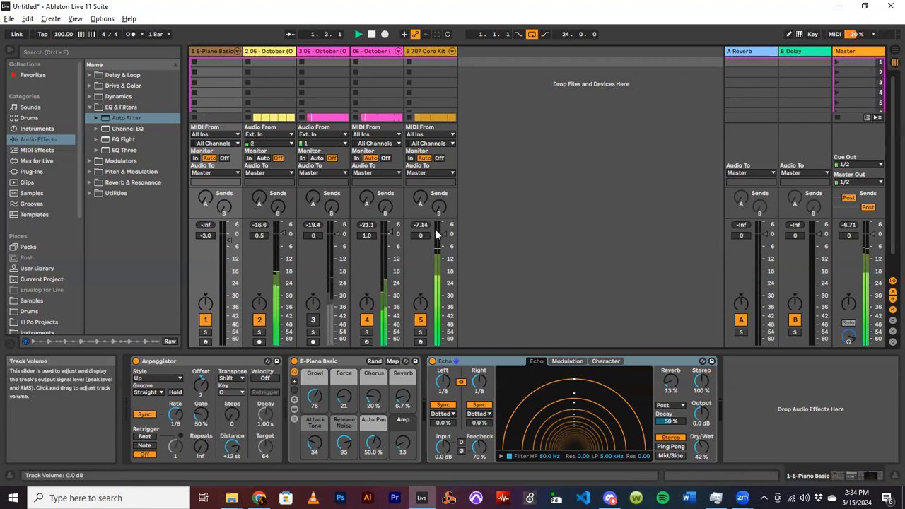
drag(444, 240, 391, 229)
key(space)
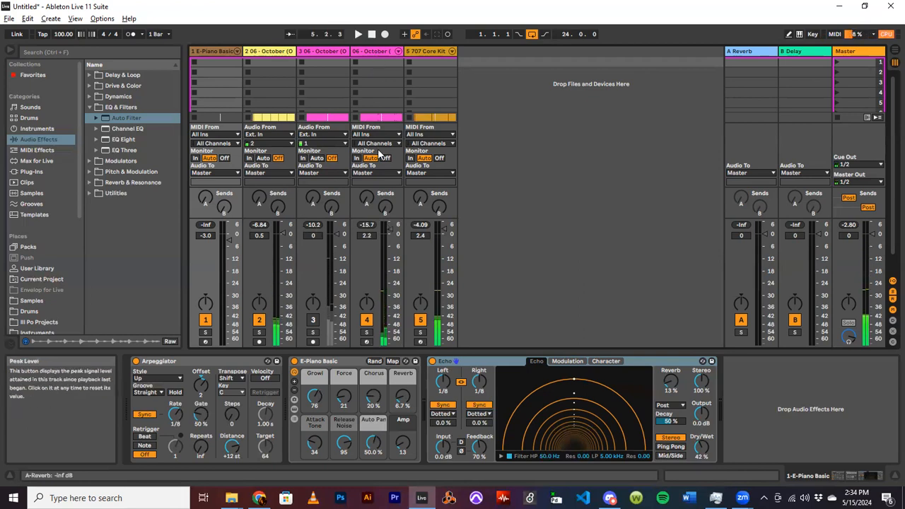
Return to the Arrangement View and save the Live Set as "MUS17 Tutorial" in the October Night Skies project folder
click(894, 51)
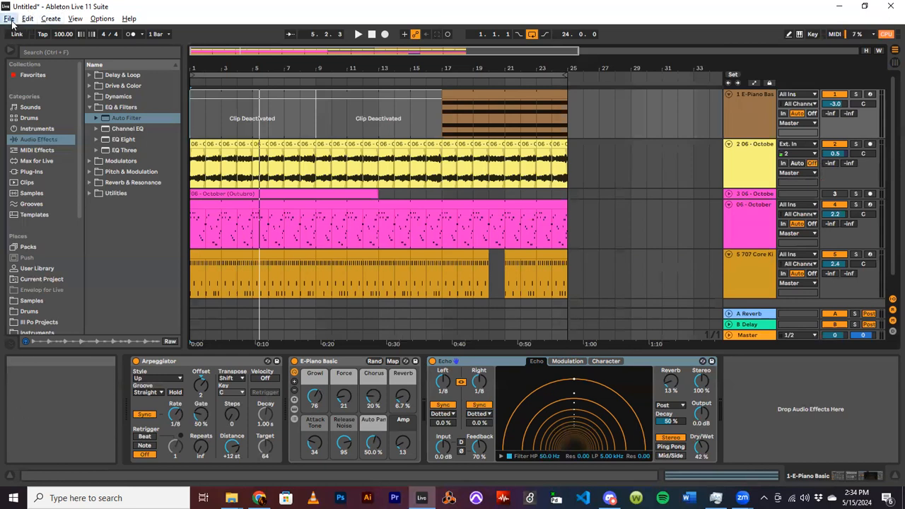
click(9, 18)
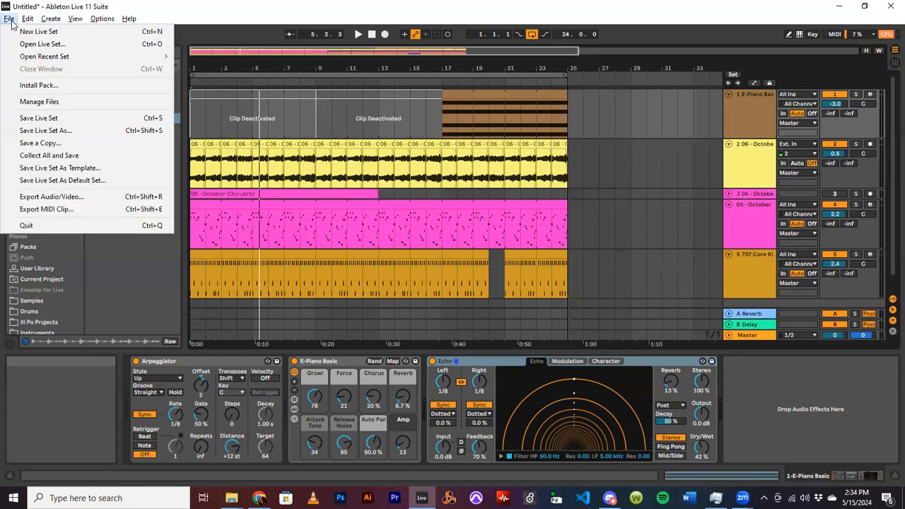
click(49, 133)
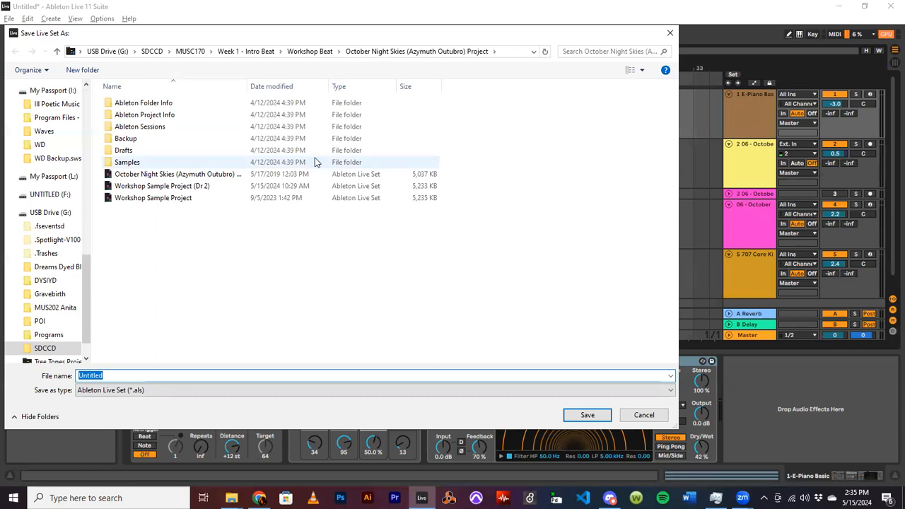
text(MUS17 Tutorial)
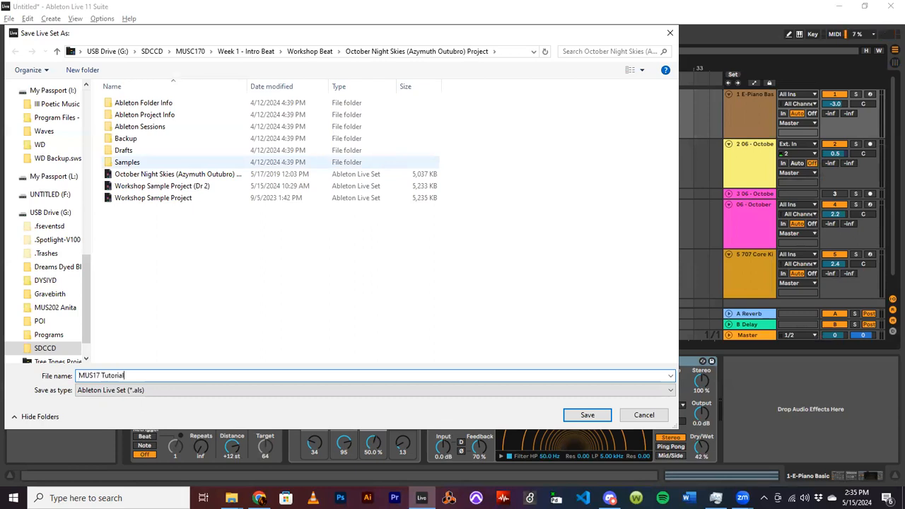
key(Return)
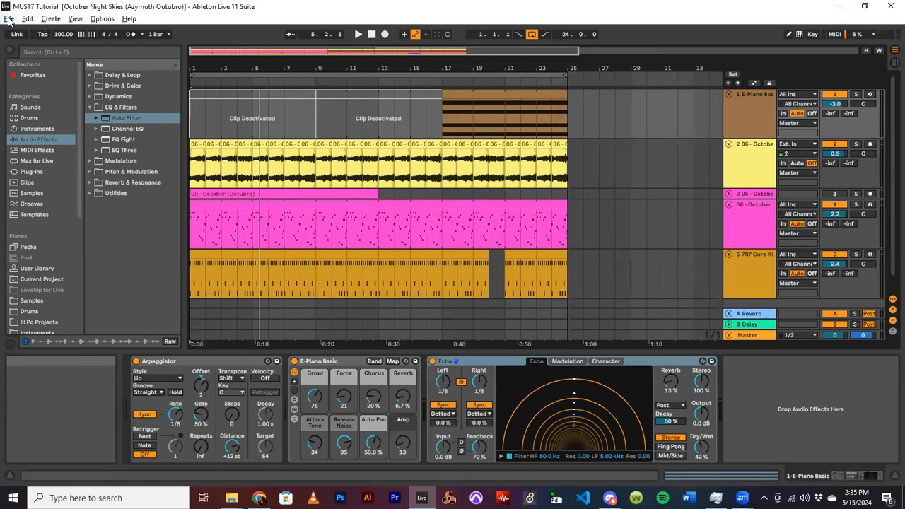
Collect all and save the set, including files from elsewhere, other projects, the User Library and Factory Packs
click(9, 19)
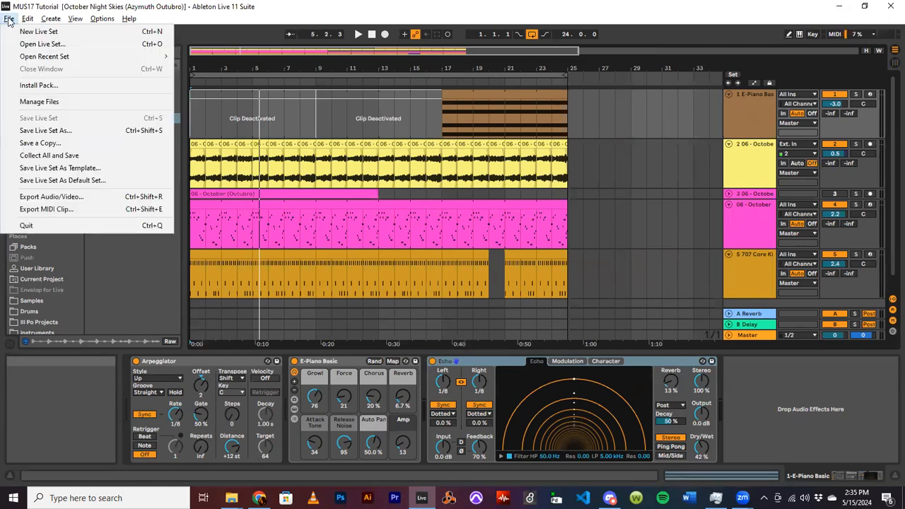
click(36, 157)
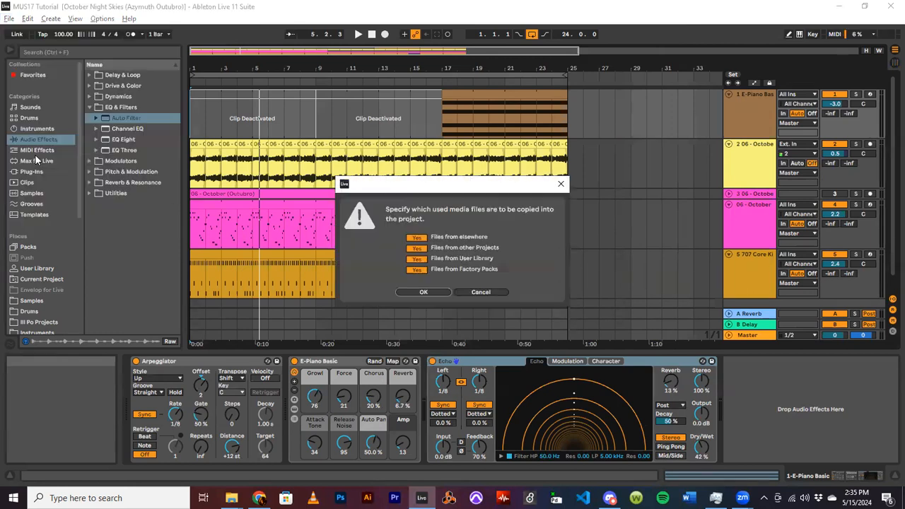
click(431, 291)
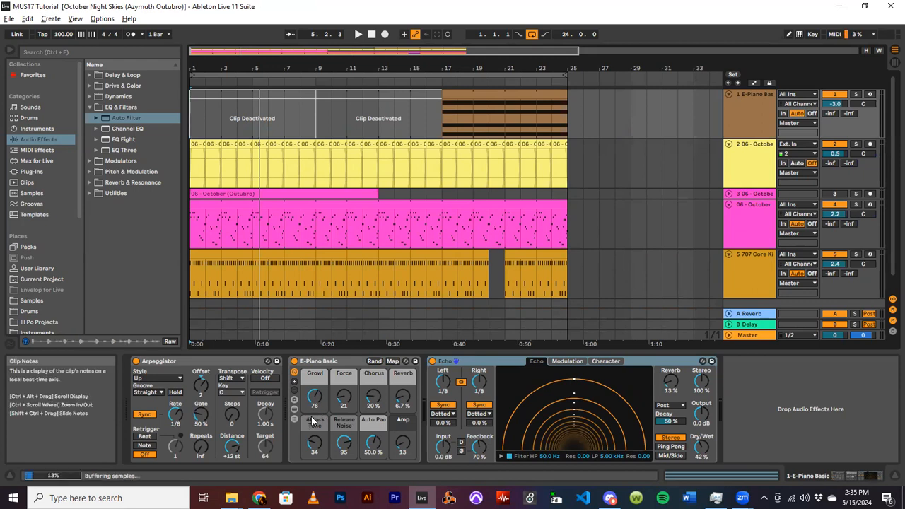
Check the devices of the yellow October track and the E-Piano track by selecting their clips, ending on the one at bar 17
click(274, 146)
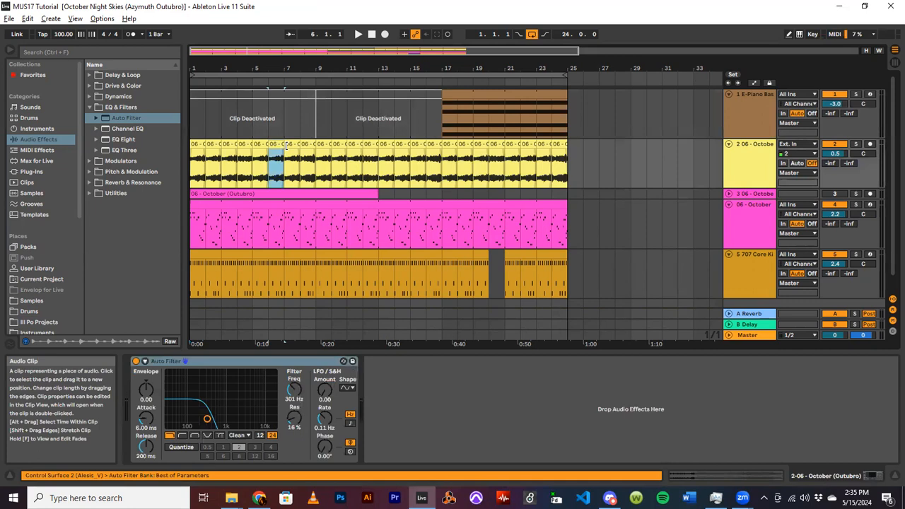
click(293, 145)
click(484, 93)
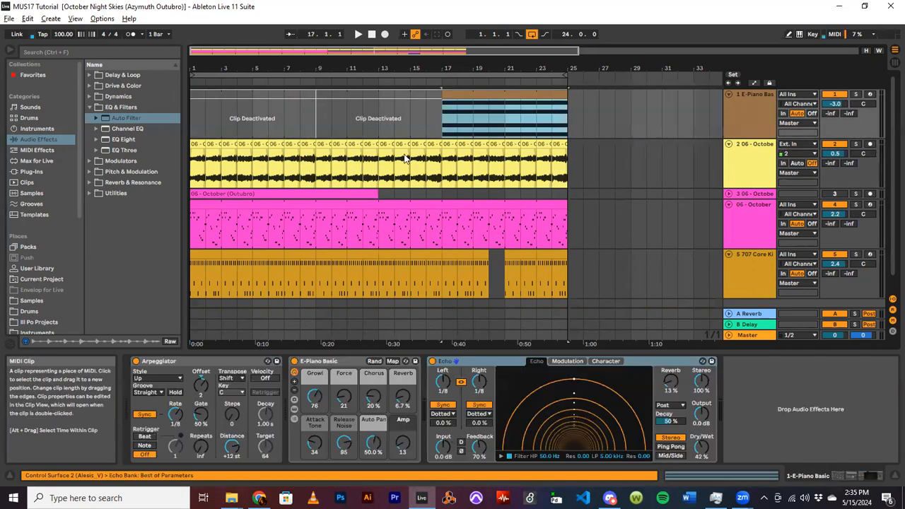
Check the devices of the collapsed pink October track, the E-Piano track and the 707 Core Kit track by selecting their clips
click(352, 193)
click(455, 93)
click(350, 259)
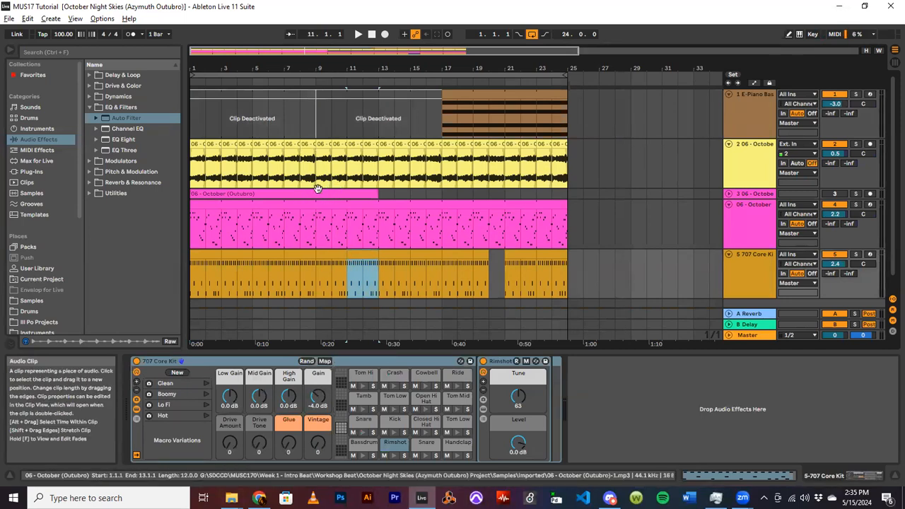
Open the audio export settings and examine the rendered track and sample rate choices, keeping Master and 44100
click(8, 19)
click(8, 19)
click(9, 19)
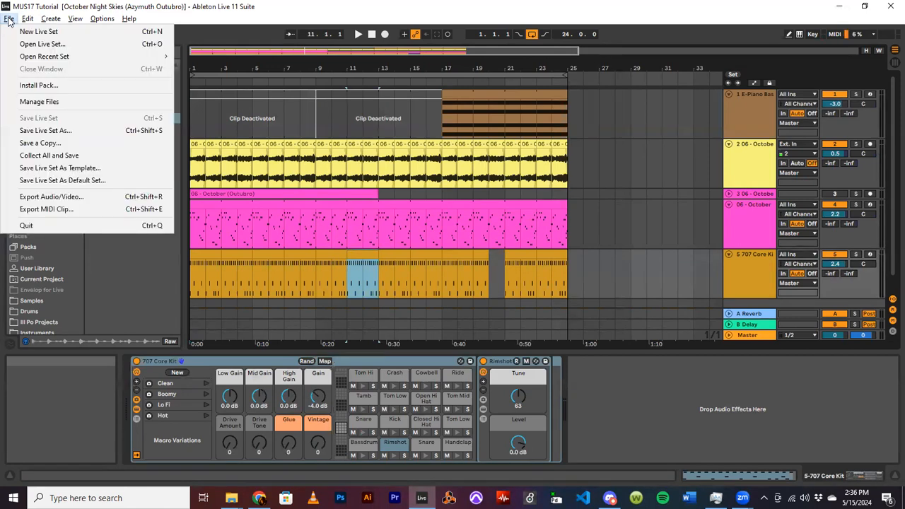
click(46, 198)
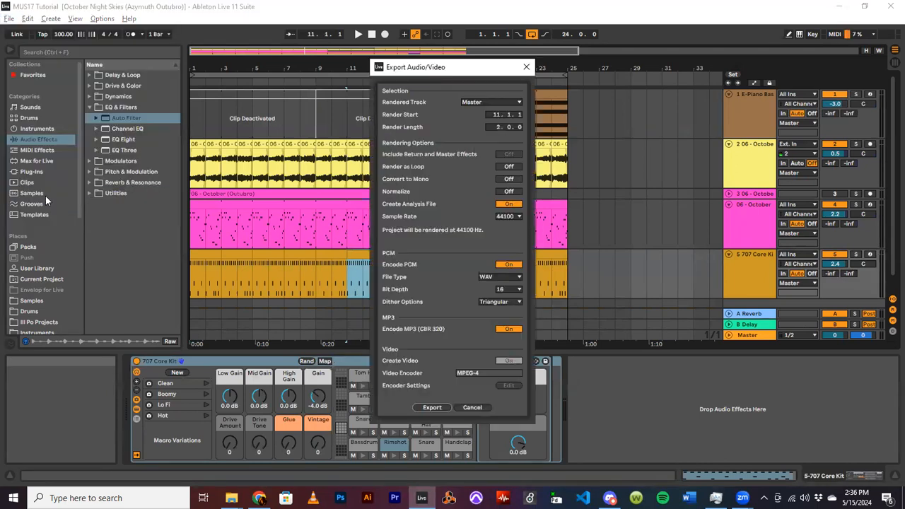
click(466, 101)
click(461, 101)
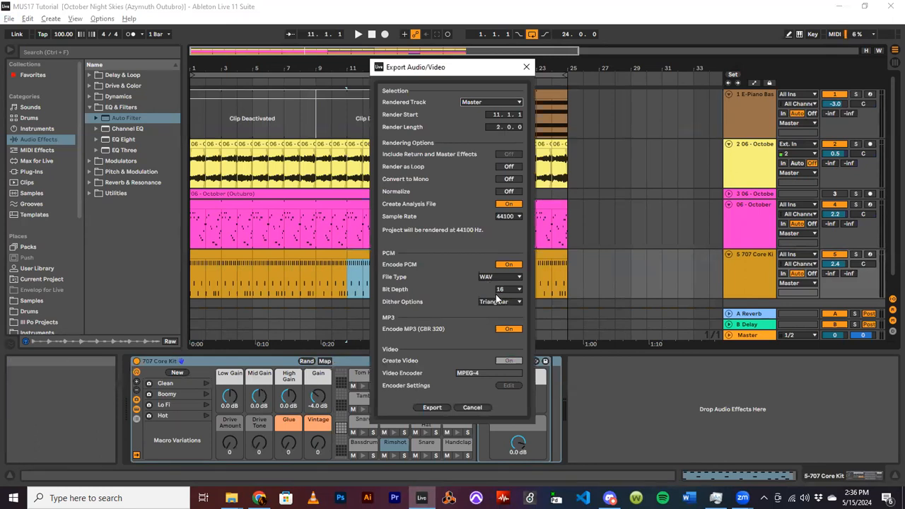
click(506, 218)
click(451, 215)
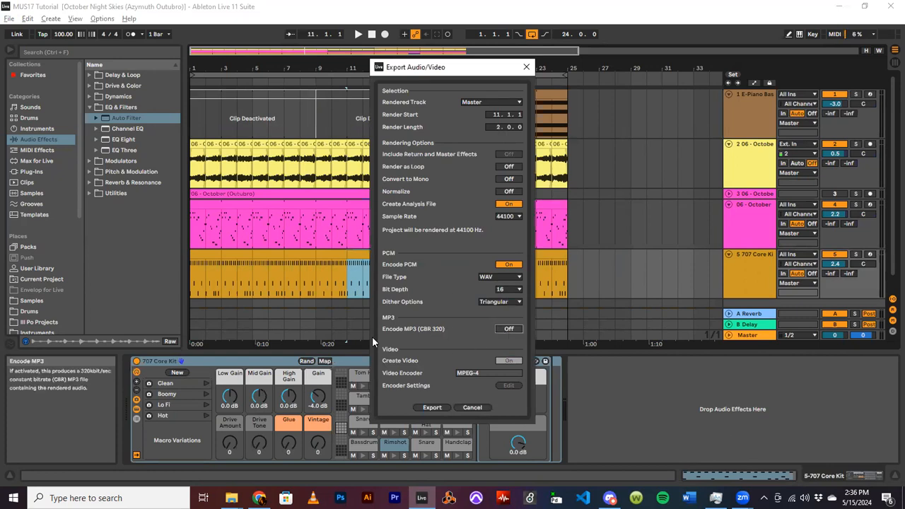
Try exporting the Master as the WAV file "MUS17 Tutorial" with MP3 encoding on, browsing the available save locations
click(510, 329)
click(426, 408)
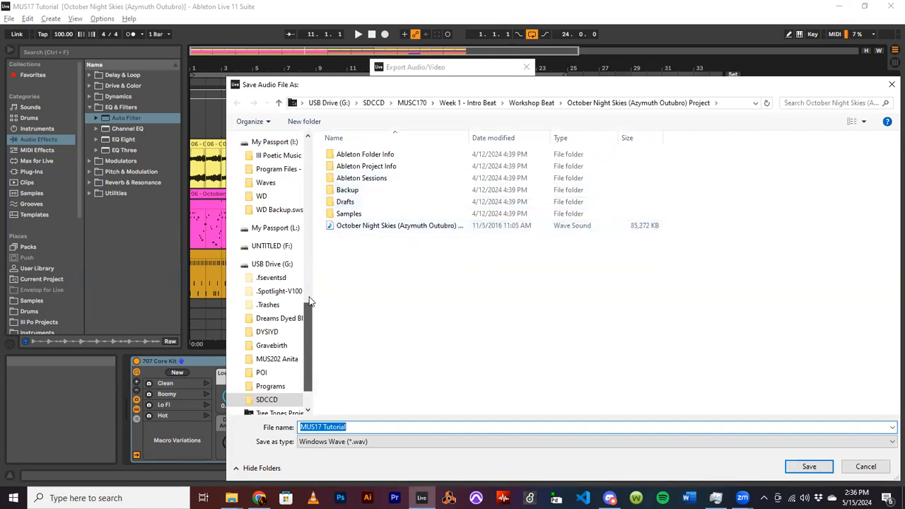
drag(309, 346, 317, 148)
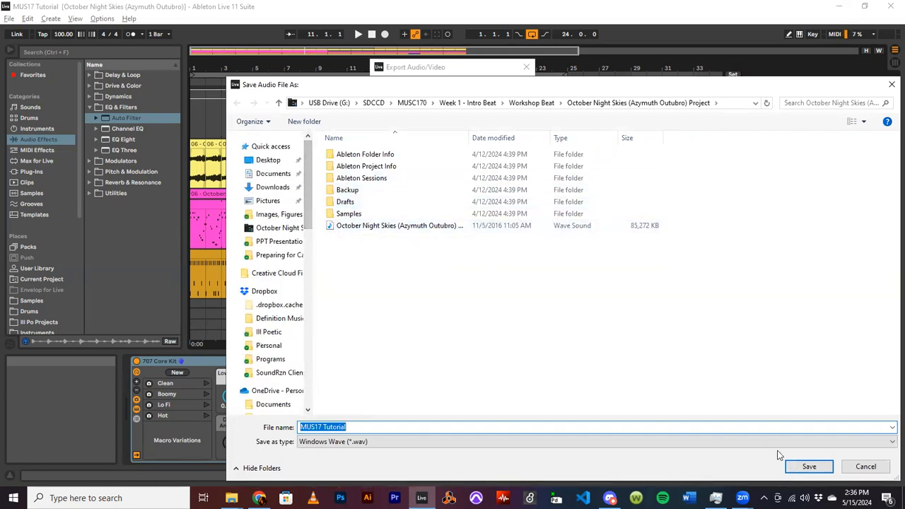
click(866, 467)
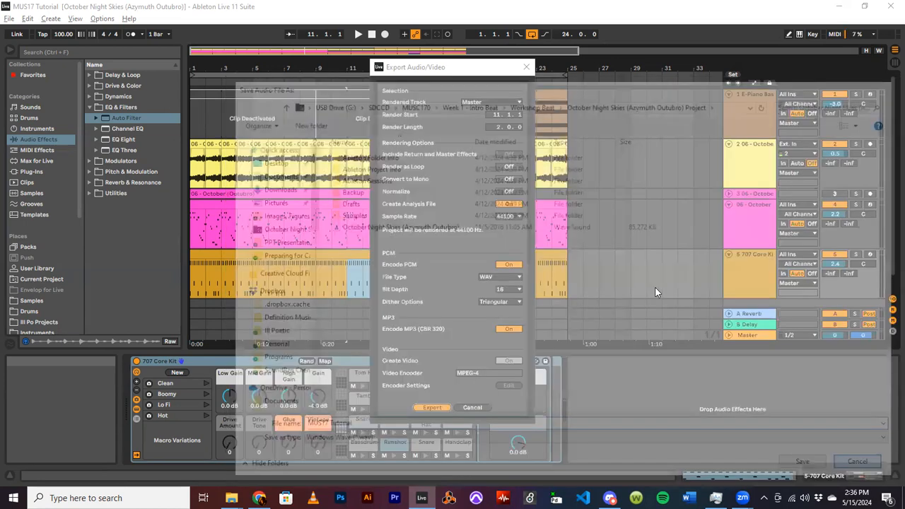
click(526, 68)
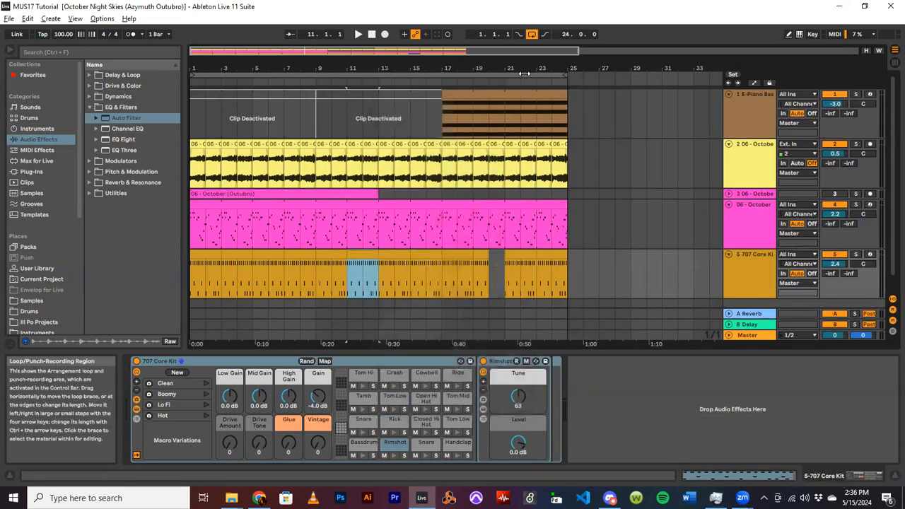